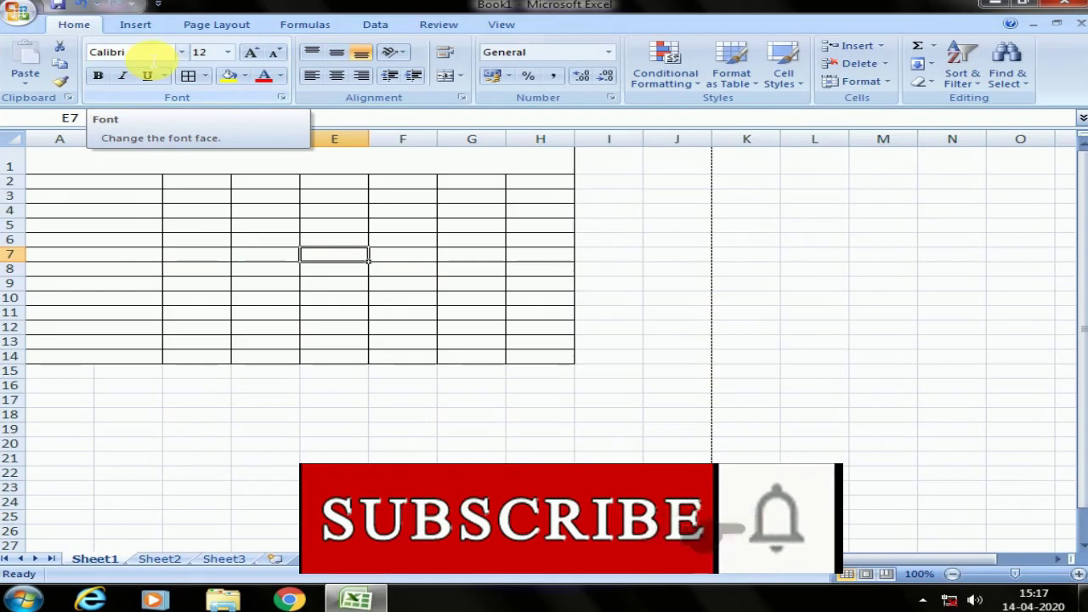
Open New Workbook and browse the Installed Templates: Blood Pressure Tracker, Expense Report and Personal Monthly Budget.
{"action": "left_click", "coordinate": [152, 283]}
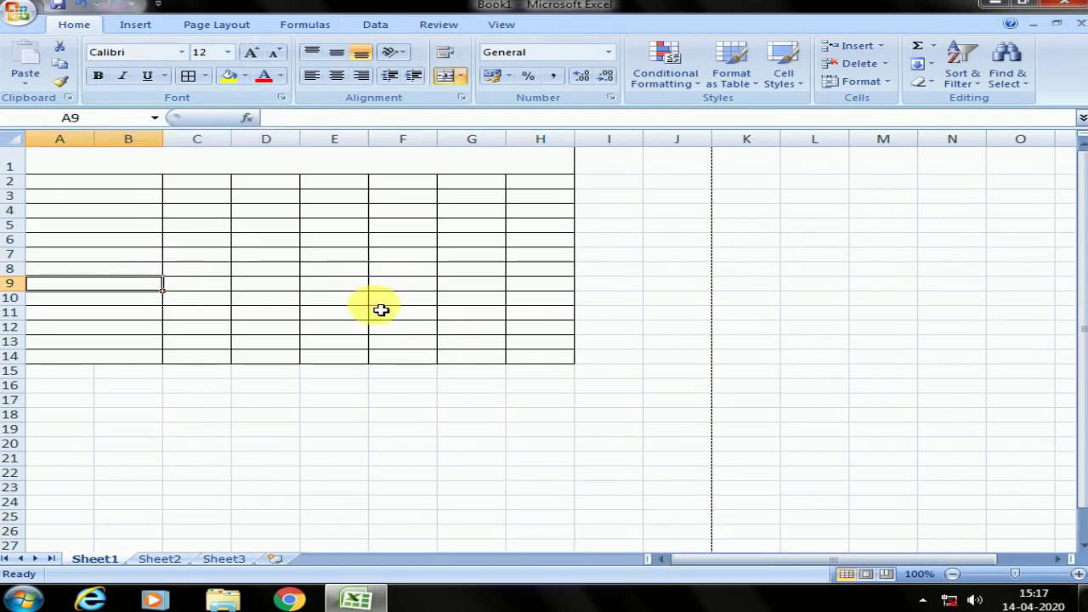
{"action": "left_click", "coordinate": [17, 11]}
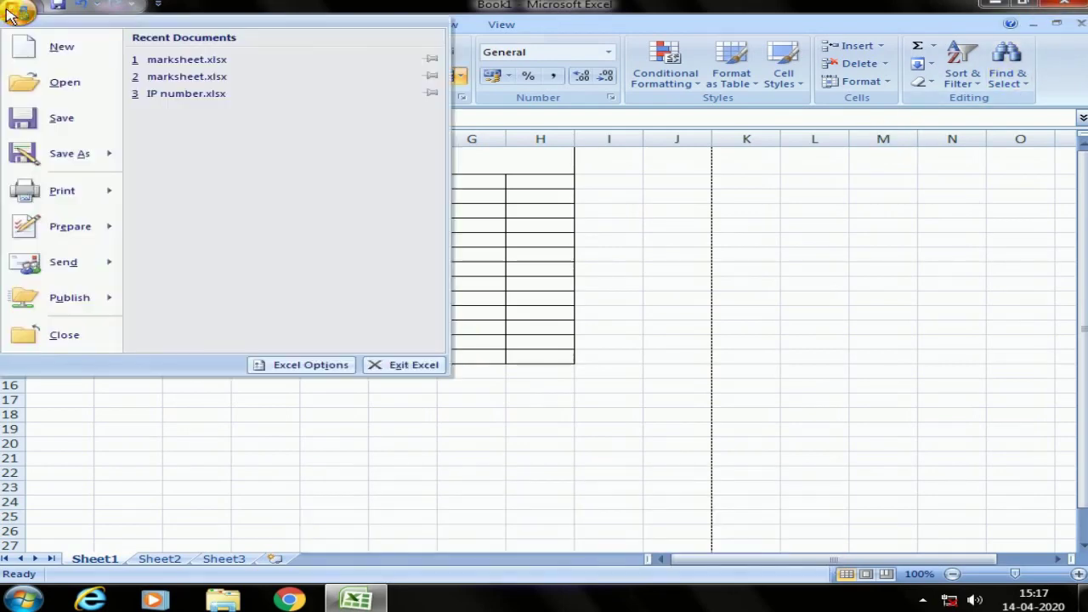
{"action": "left_click", "coordinate": [66, 58]}
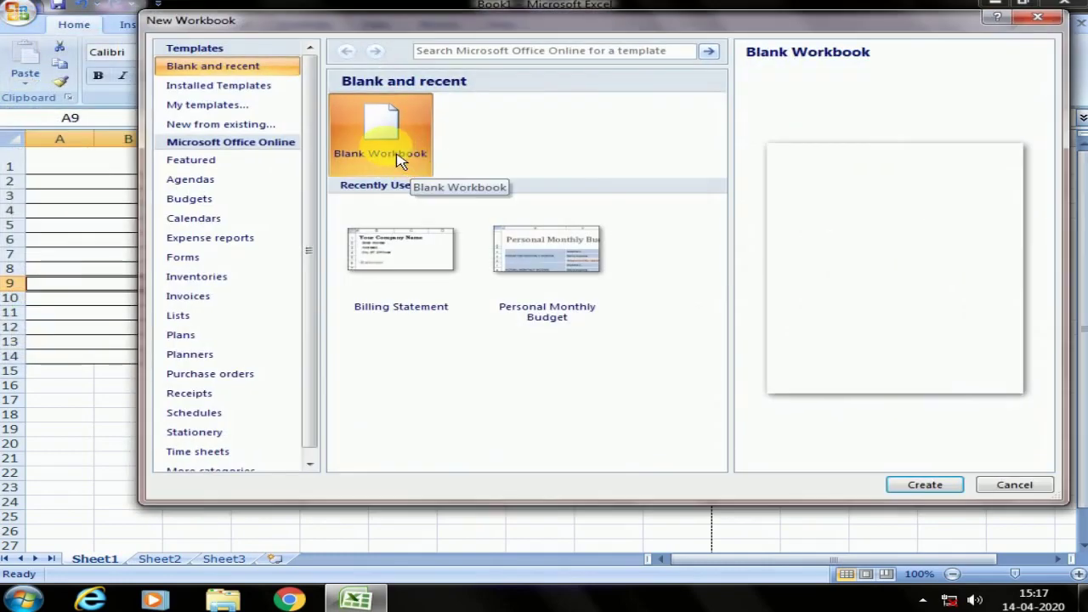
{"action": "left_click", "coordinate": [219, 85]}
{"action": "left_click", "coordinate": [549, 163]}
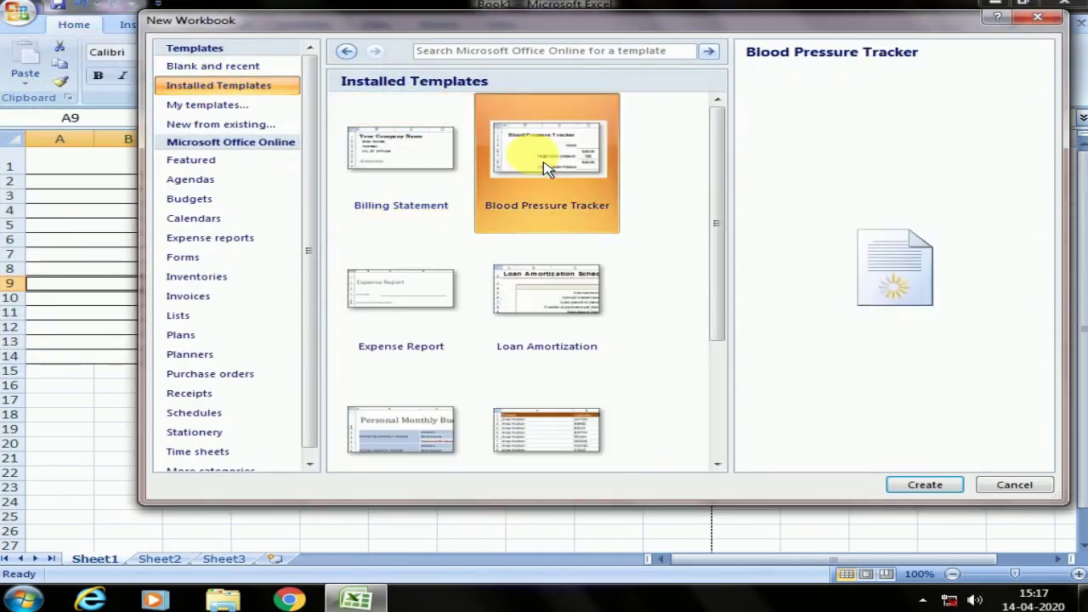
{"action": "left_click", "coordinate": [559, 301]}
{"action": "left_click", "coordinate": [432, 306]}
Preview the Loan Amortization and Billing Statement templates, then create the blank workbook Book2.
{"action": "left_click", "coordinate": [428, 432]}
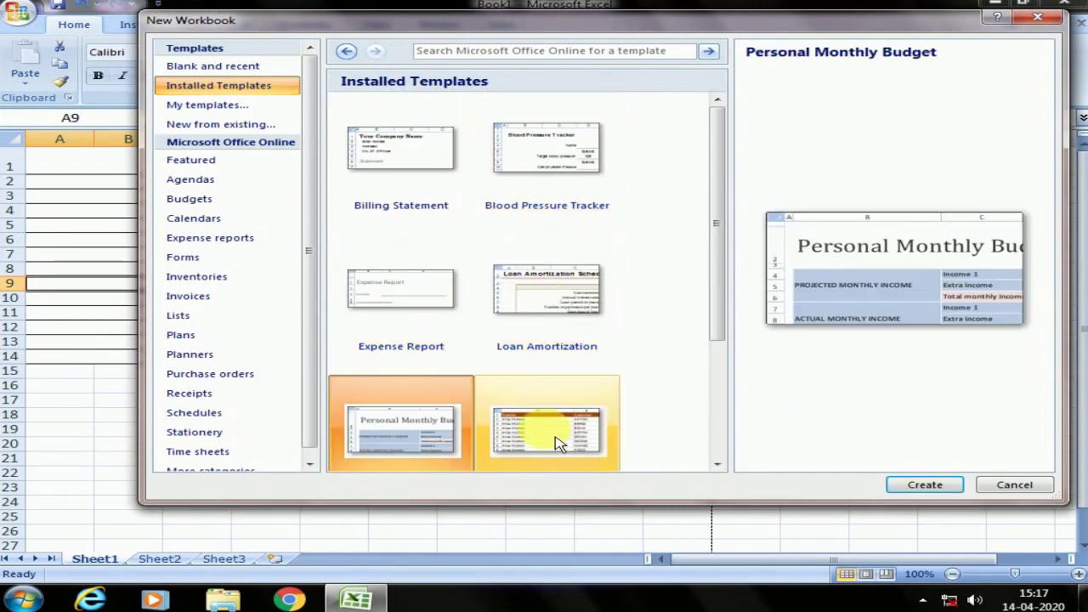
{"action": "left_click", "coordinate": [559, 438]}
{"action": "left_click", "coordinate": [572, 306]}
{"action": "left_click", "coordinate": [435, 302]}
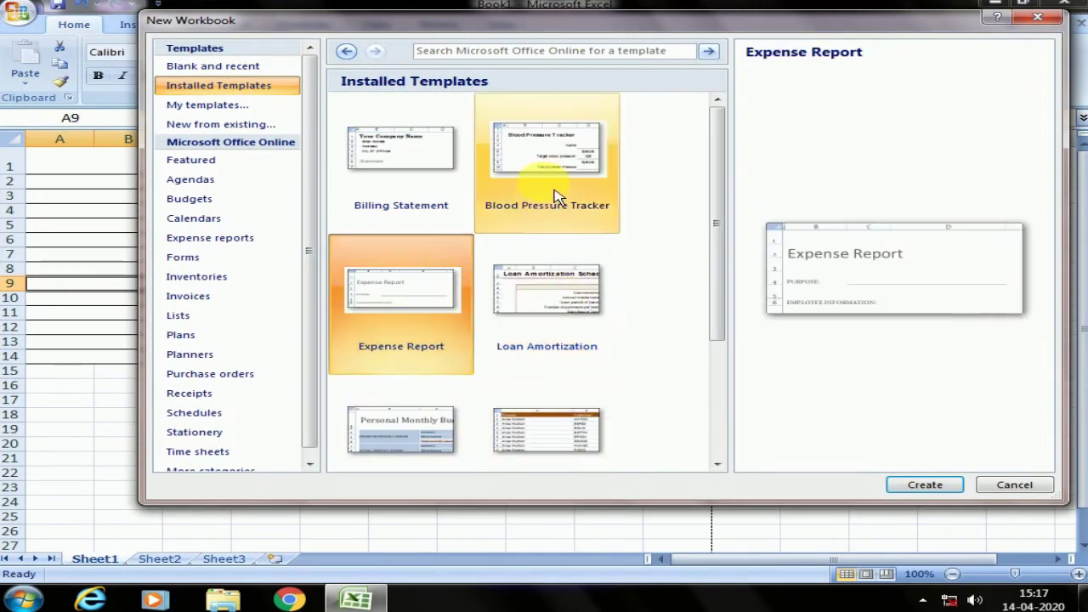
{"action": "left_click", "coordinate": [551, 192]}
{"action": "left_click", "coordinate": [412, 155]}
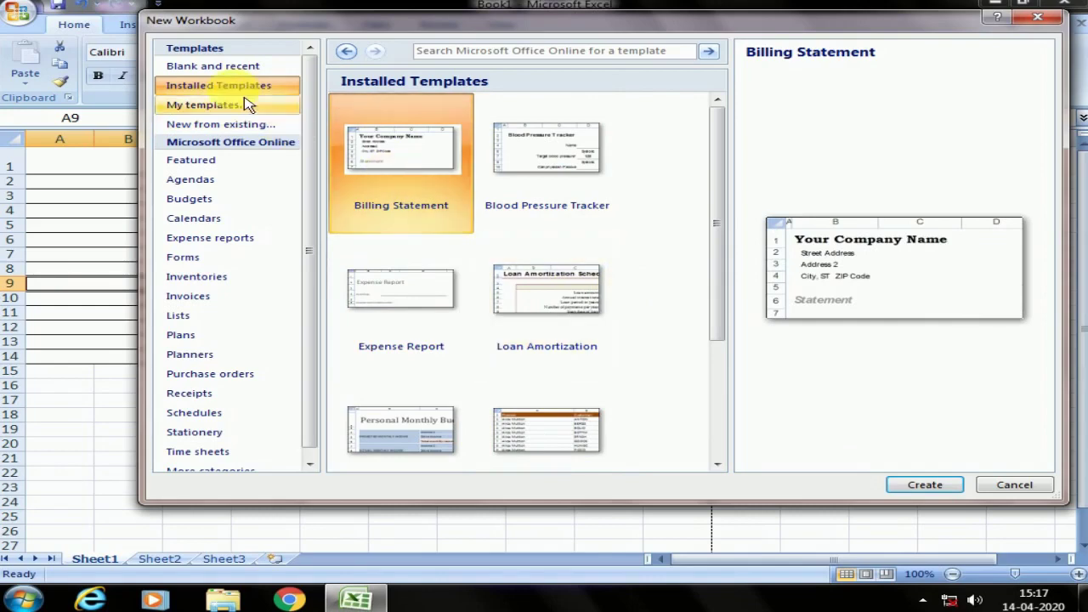
{"action": "left_click", "coordinate": [204, 70]}
{"action": "double_click", "coordinate": [407, 133]}
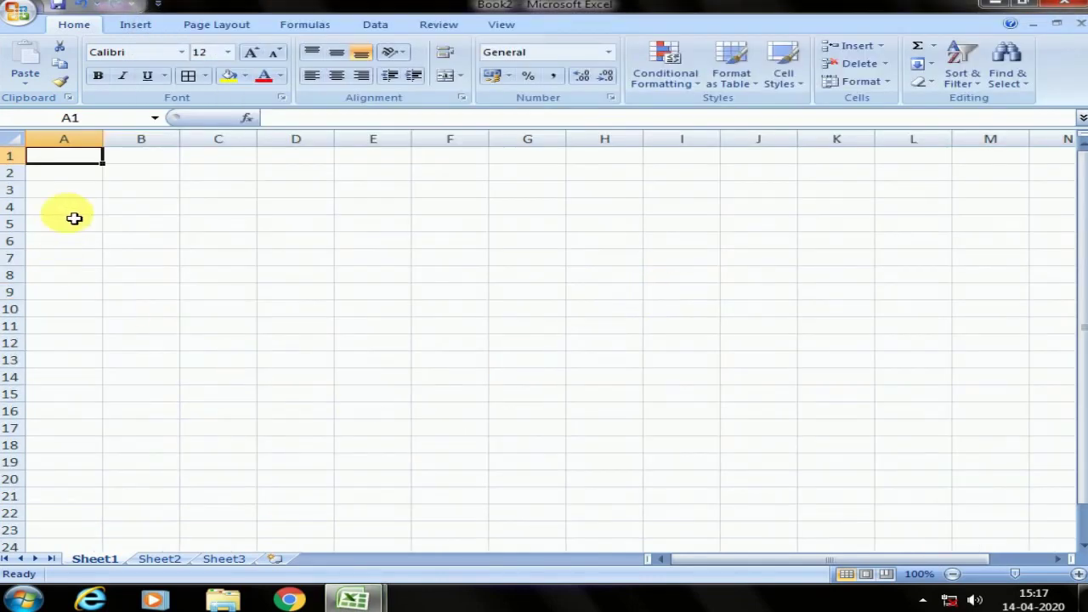
Apply All Borders to A1:J11 to form an empty bordered grid.
{"action": "mouse_move", "coordinate": [65, 158]}
{"action": "left_mouse_down"}
{"action": "mouse_move", "coordinate": [476, 228]}
{"action": "mouse_move", "coordinate": [711, 337]}
{"action": "left_mouse_up"}
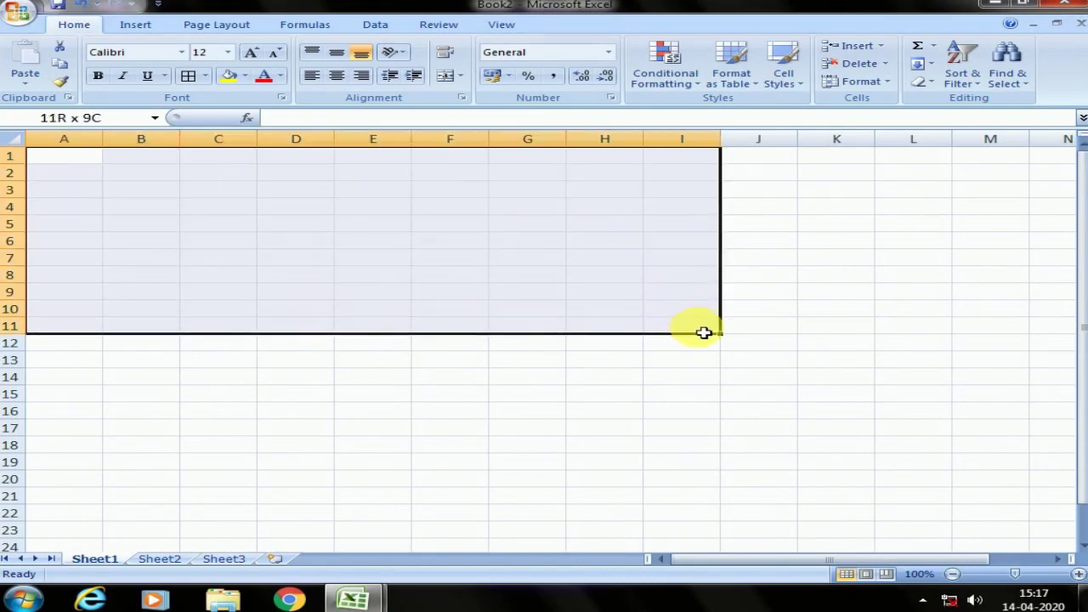
{"action": "left_click_drag", "start_coordinate": [711, 337], "coordinate": [735, 335]}
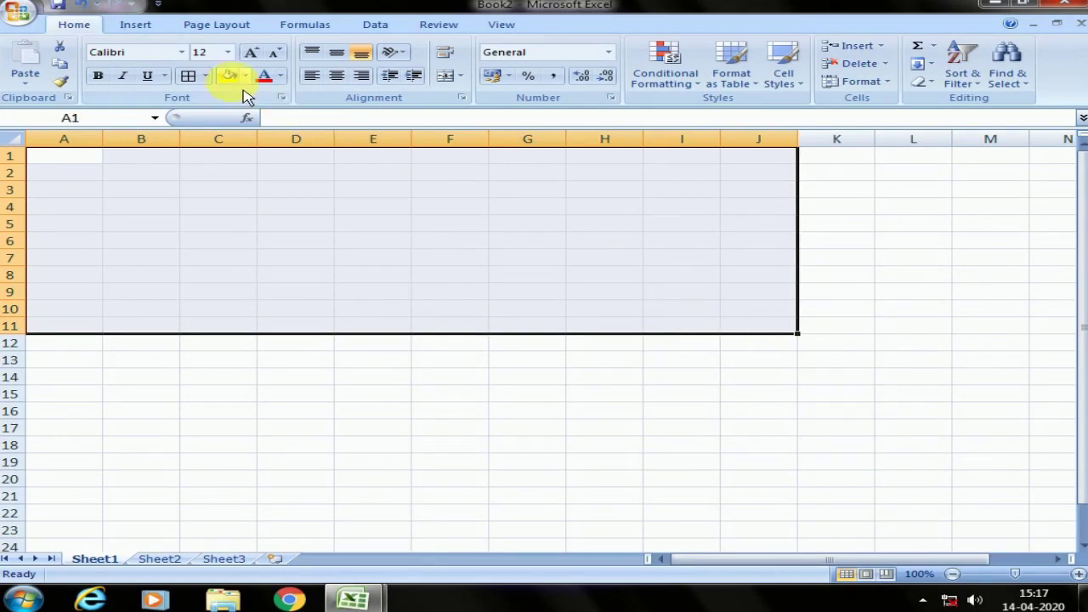
{"action": "left_click", "coordinate": [205, 76]}
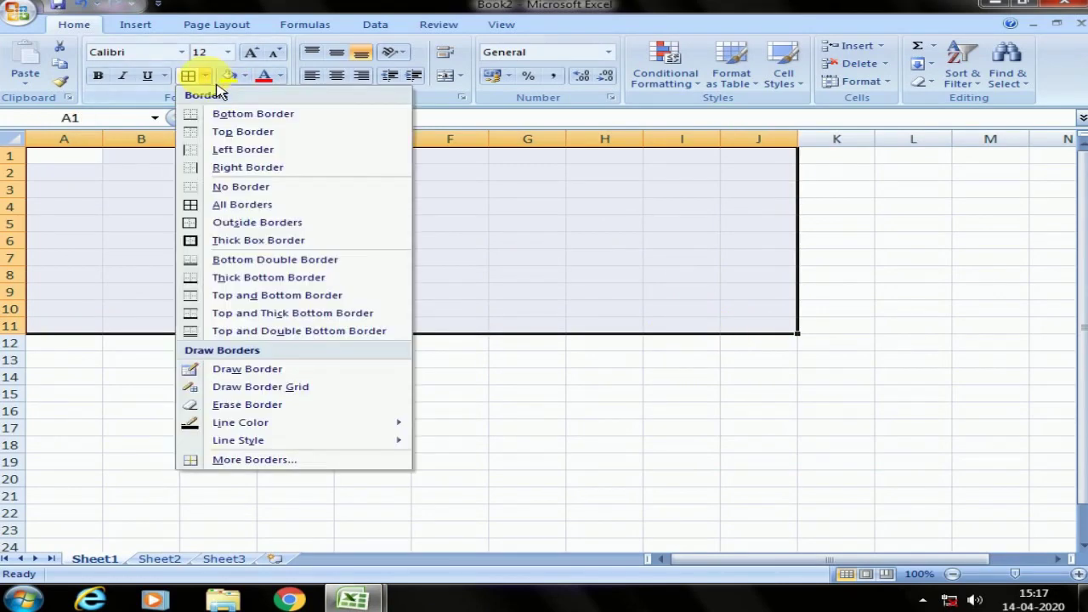
{"action": "left_click", "coordinate": [253, 211]}
{"action": "left_click", "coordinate": [142, 207]}
{"action": "left_click", "coordinate": [90, 162]}
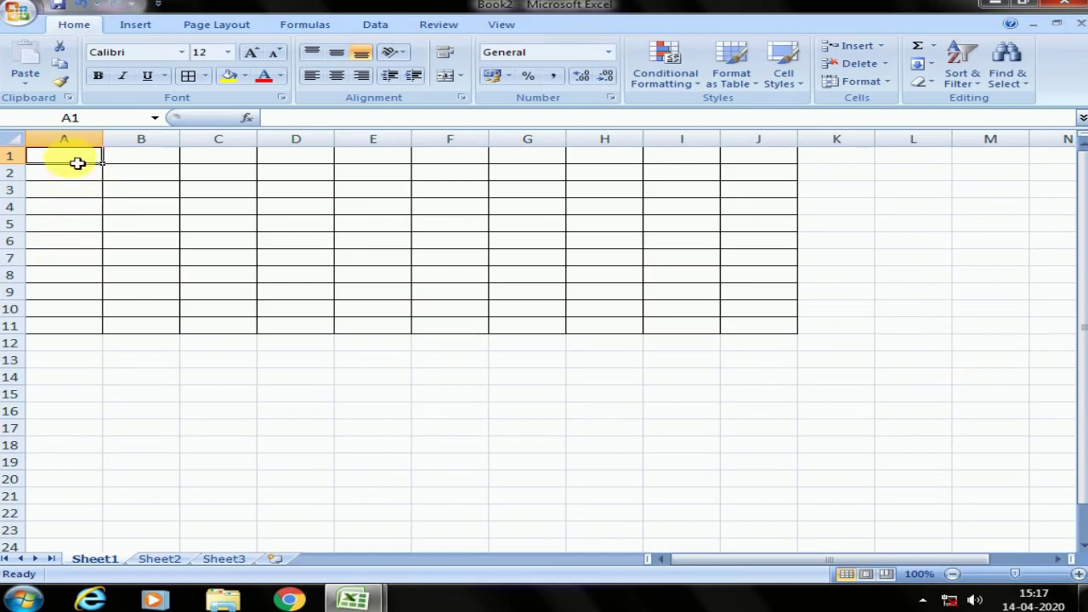
Enter the headers Subject, Paper1, Paper2, paper3 and paper4 across A1:E1.
{"action": "type", "text": "Subject"}
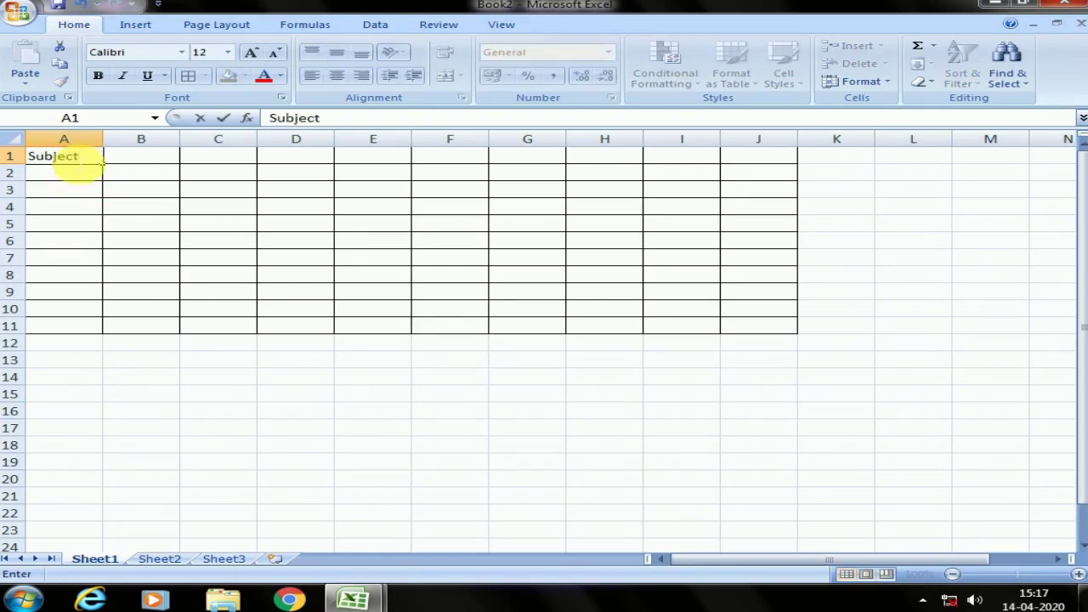
{"action": "key", "text": "Tab"}
{"action": "type", "text": "P"}
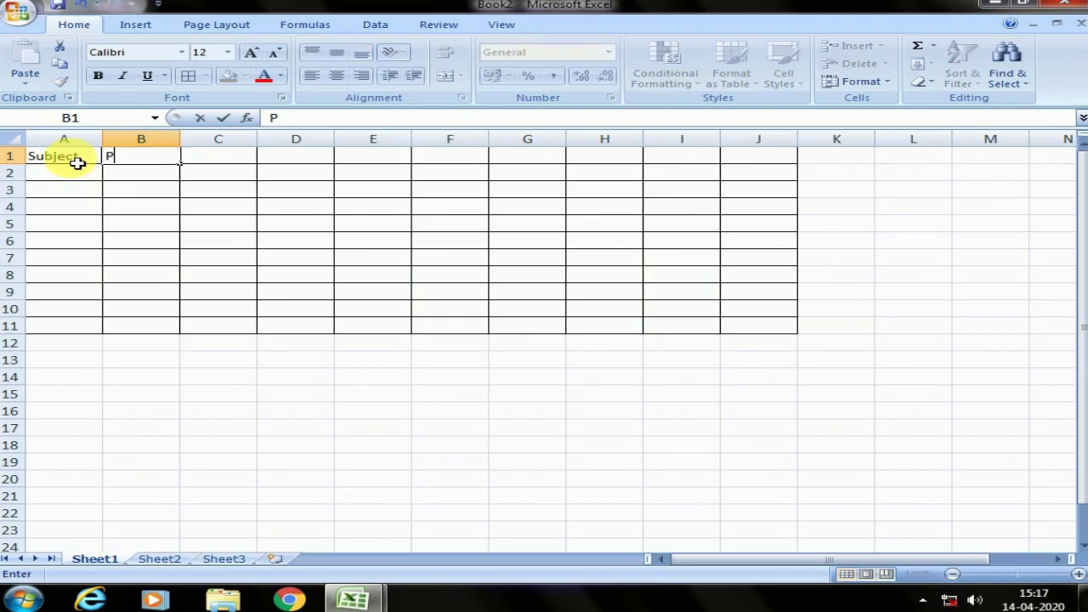
{"action": "type", "text": "aper"}
{"action": "type", "text": "1"}
{"action": "key", "text": "Tab"}
{"action": "type", "text": "Paper"}
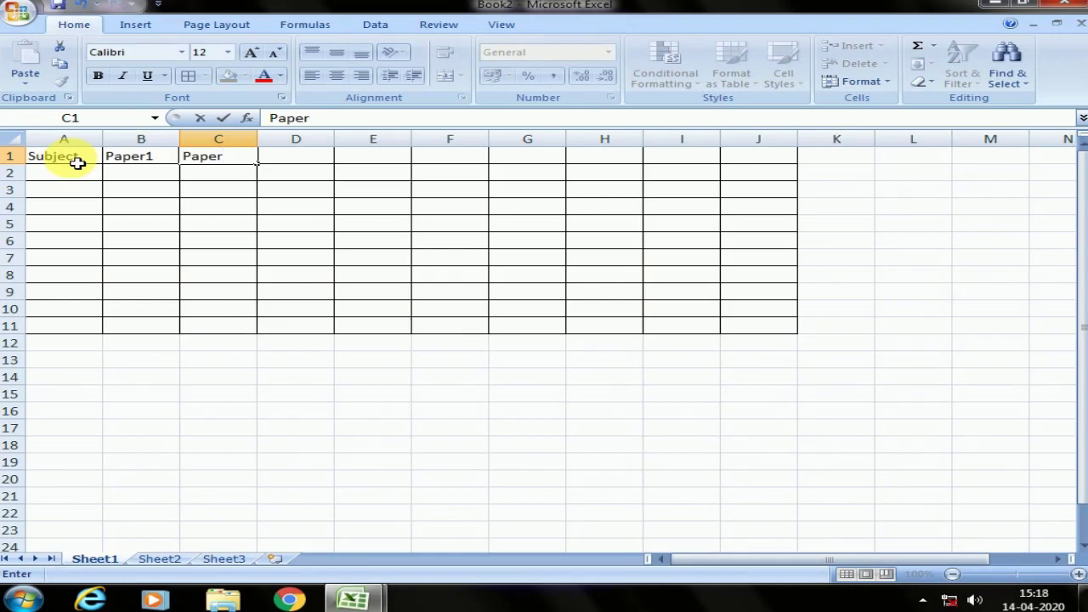
{"action": "type", "text": "2"}
{"action": "key", "text": "Tab"}
{"action": "type", "text": "paper3"}
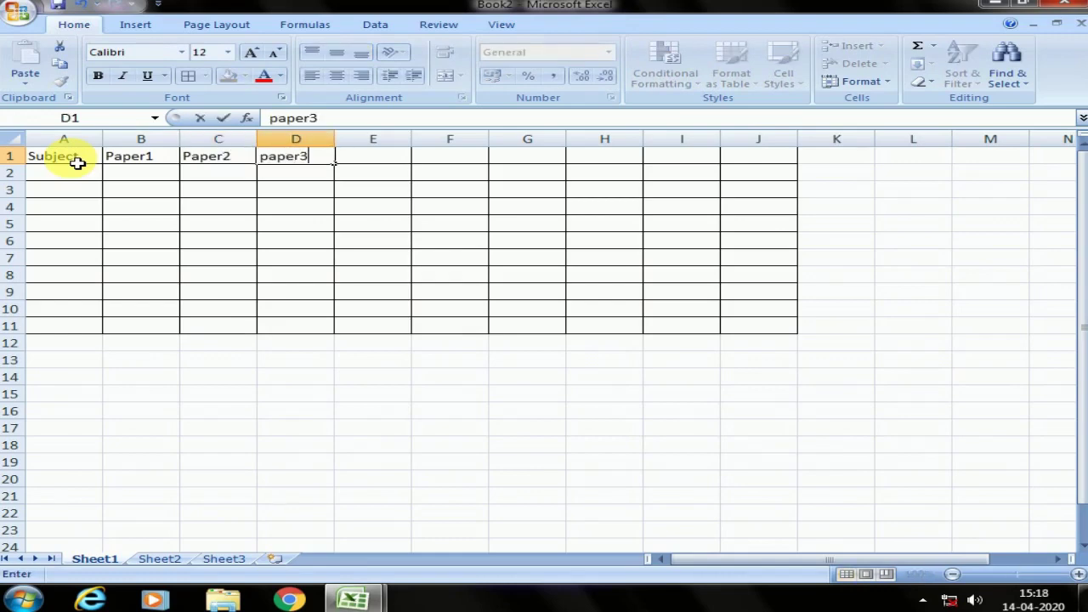
{"action": "key", "text": "Tab"}
{"action": "type", "text": "paper"}
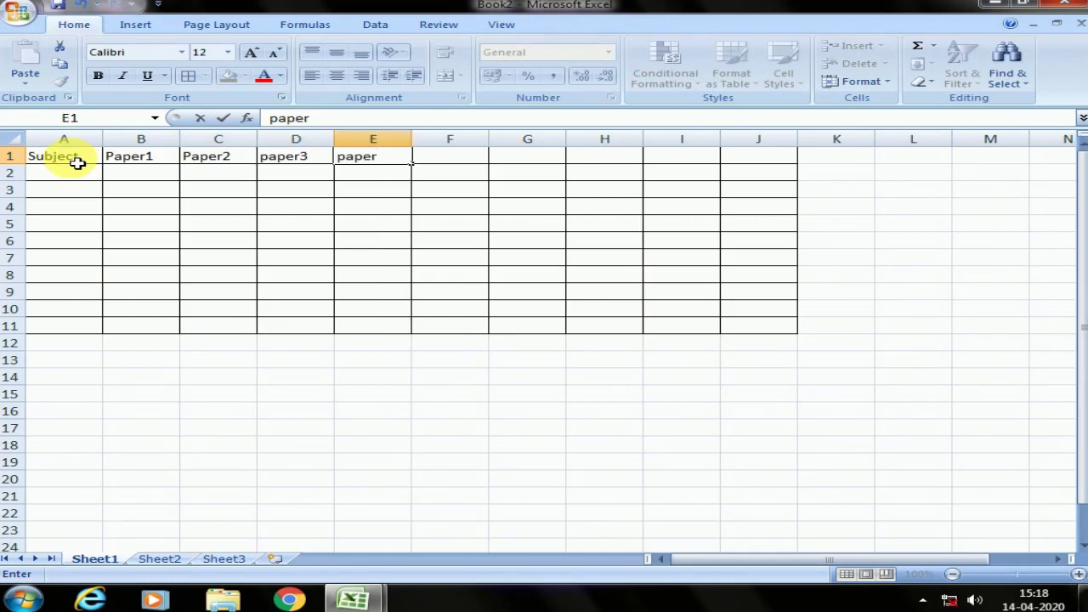
{"action": "type", "text": "4"}
Delete the empty columns F through J.
{"action": "left_click_drag", "start_coordinate": [454, 141], "coordinate": [775, 155]}
{"action": "right_click", "coordinate": [768, 141]}
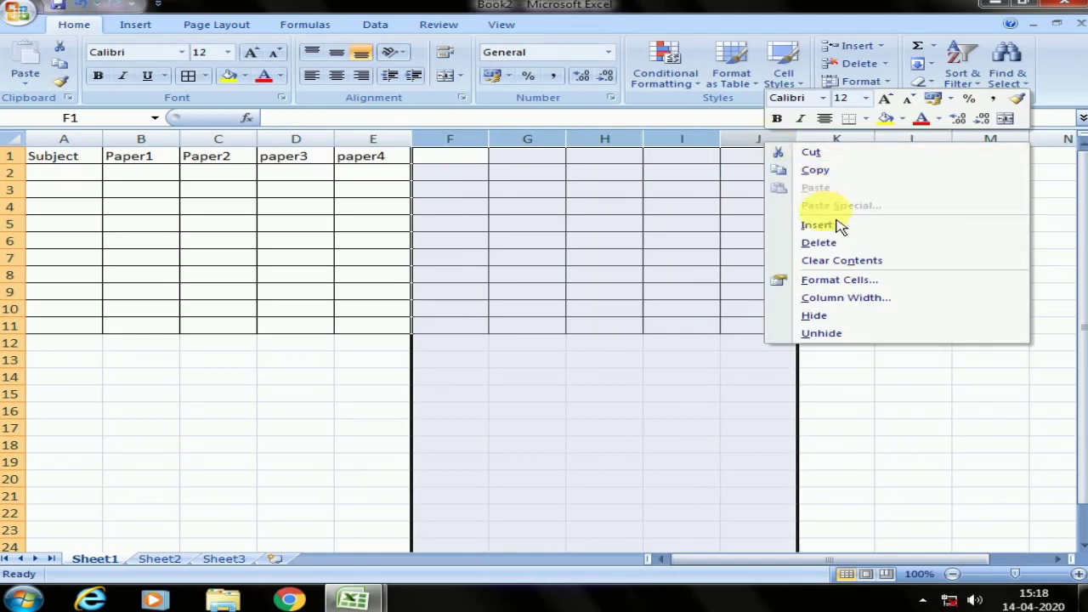
{"action": "left_click", "coordinate": [840, 246]}
{"action": "left_click", "coordinate": [170, 223]}
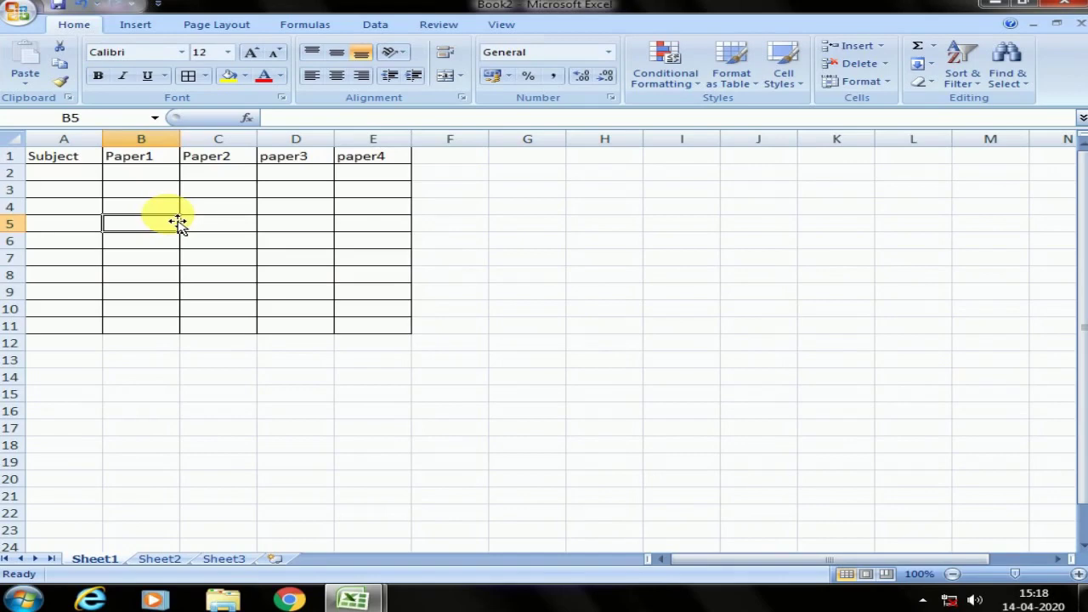
Check cells A2, A3, B2 and B3 inside the trimmed table.
{"action": "left_click", "coordinate": [77, 175]}
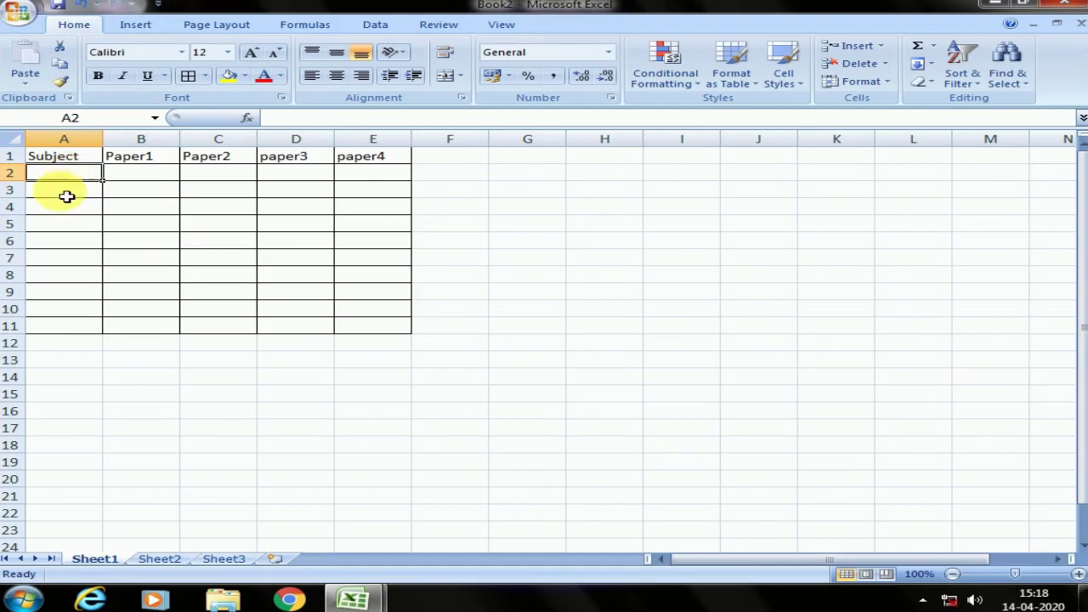
{"action": "left_click", "coordinate": [68, 194]}
{"action": "left_click", "coordinate": [152, 175]}
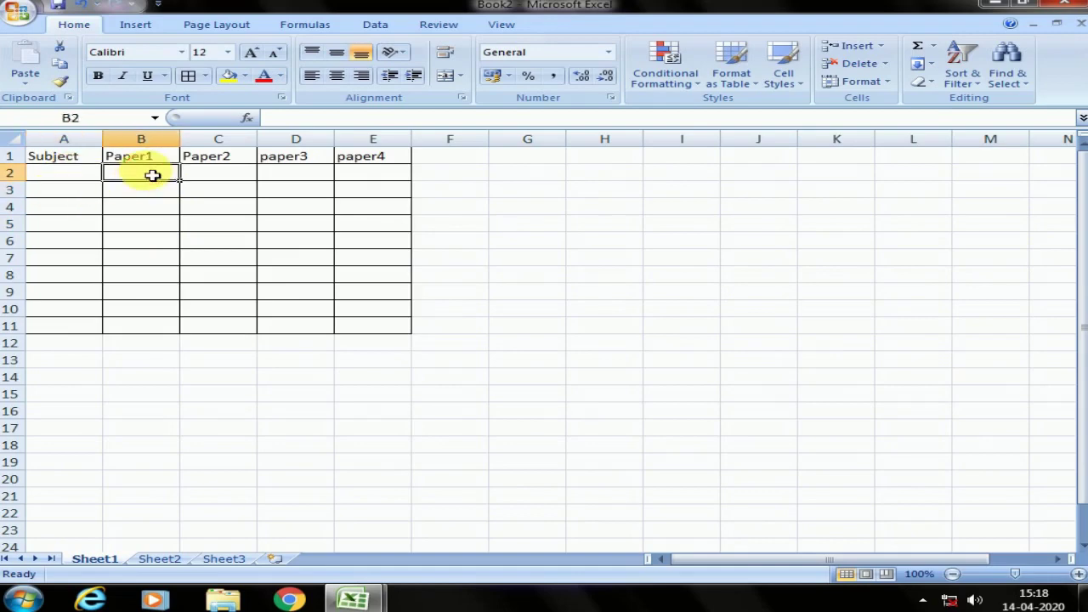
{"action": "left_click", "coordinate": [165, 194]}
{"action": "left_click", "coordinate": [166, 180]}
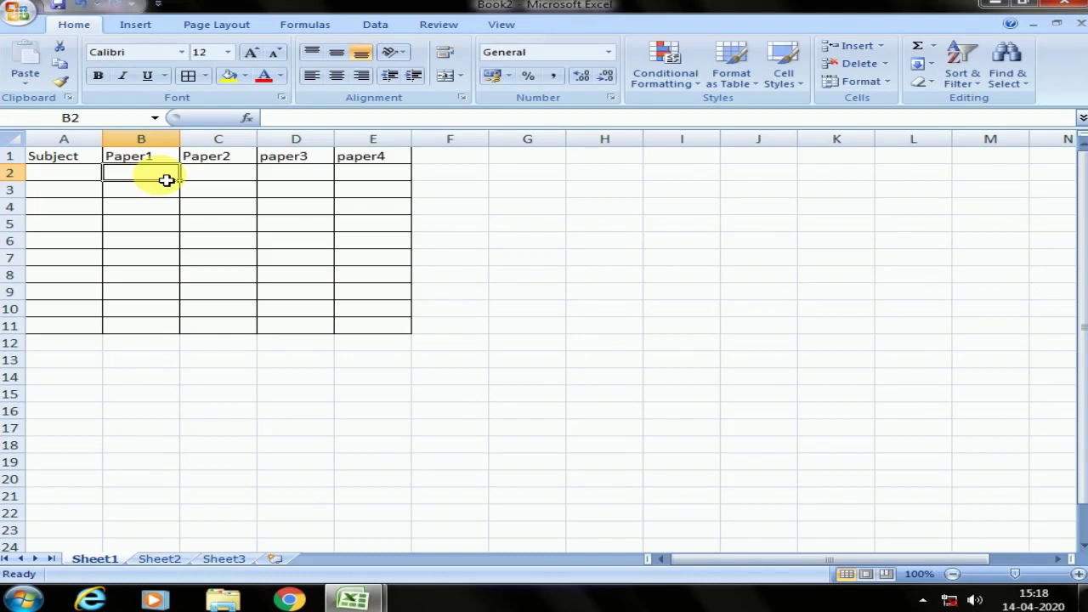
{"action": "left_click", "coordinate": [151, 189]}
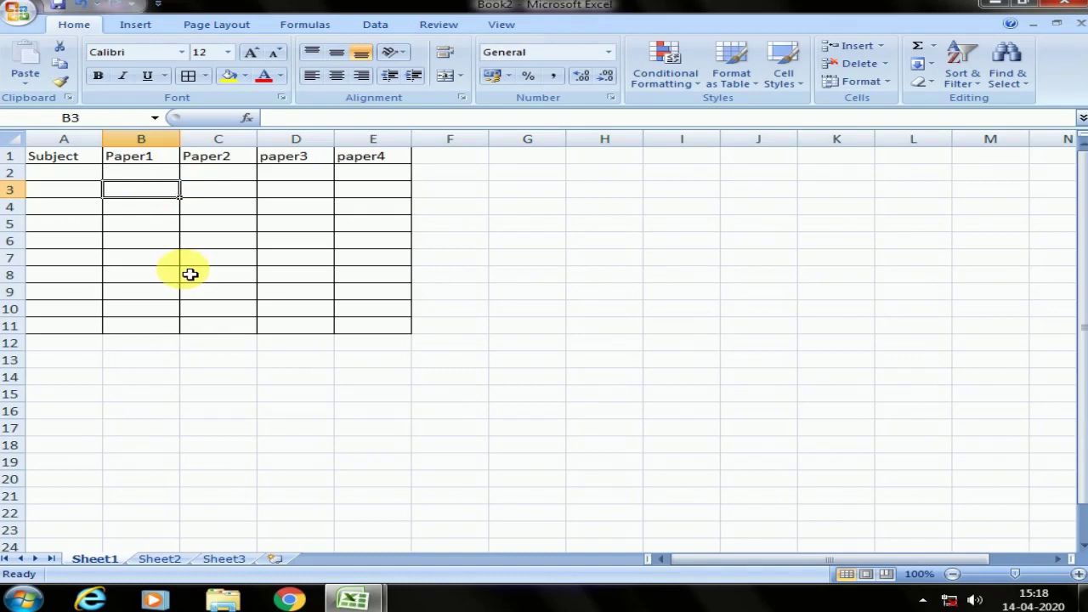
Enter Physics, Maths and English in A3:A5.
{"action": "left_click", "coordinate": [82, 196]}
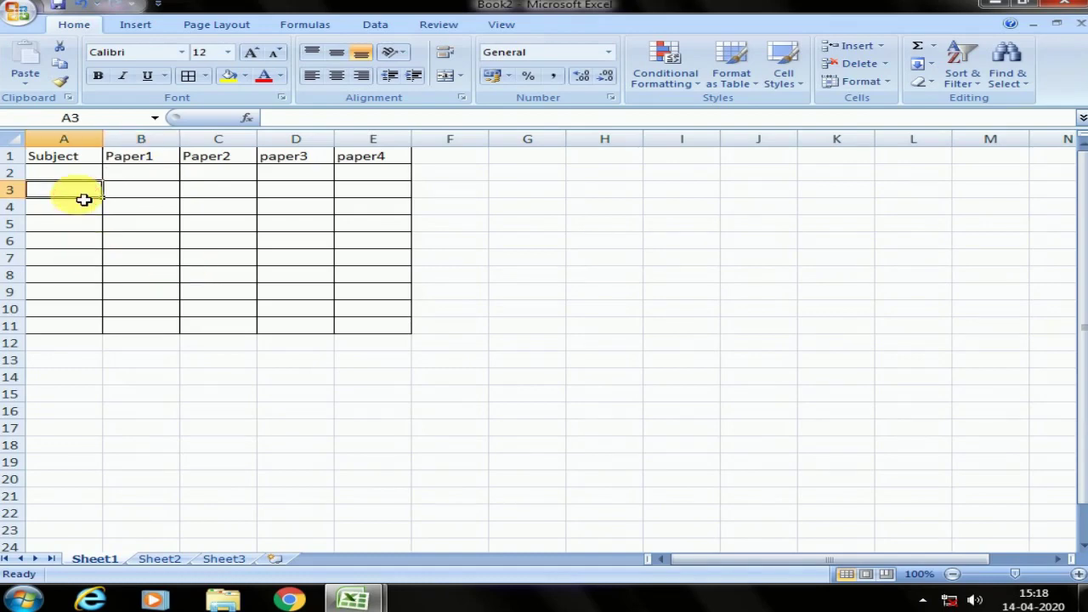
{"action": "type", "text": "Physics"}
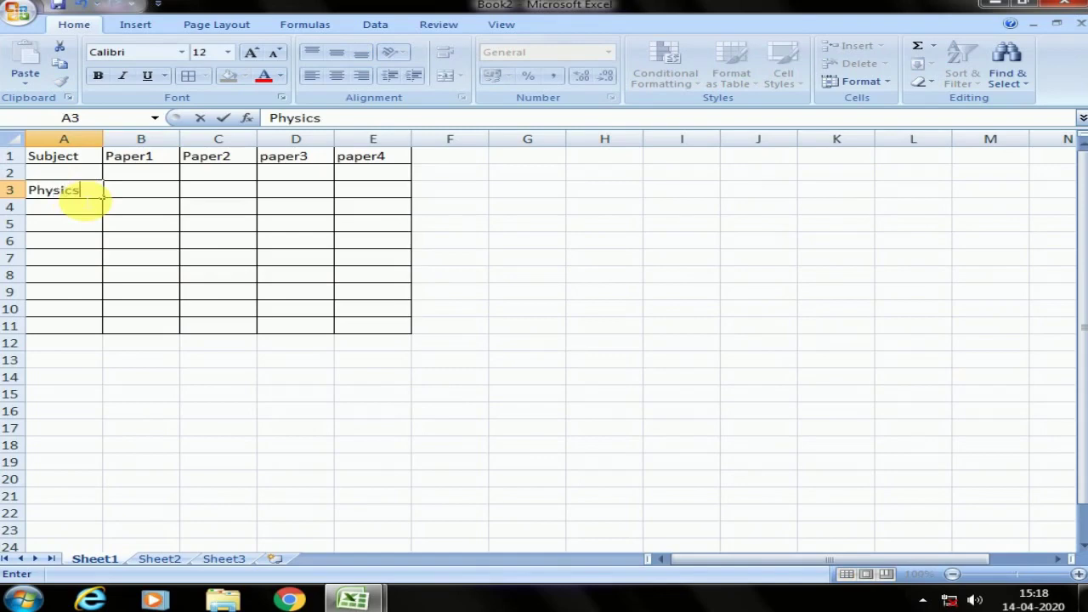
{"action": "key", "text": "Return"}
{"action": "type", "text": "Maths"}
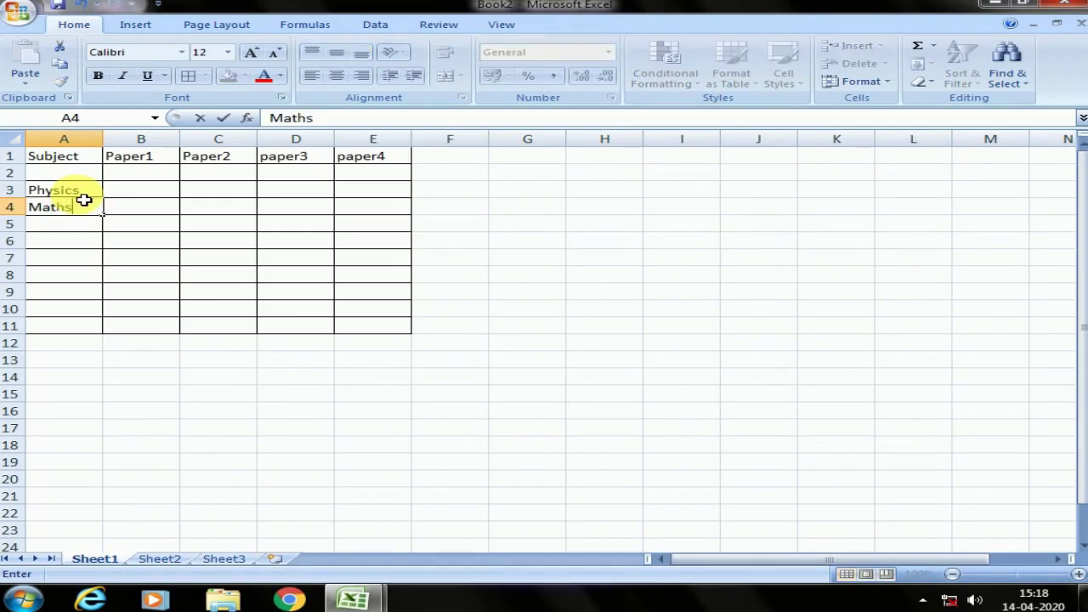
{"action": "key", "text": "Return"}
{"action": "type", "text": "English"}
{"action": "key", "text": "Return"}
Enter Mizo in A6 and Chemistry in A7, correcting a mistyped entry.
{"action": "type", "text": "Mizo"}
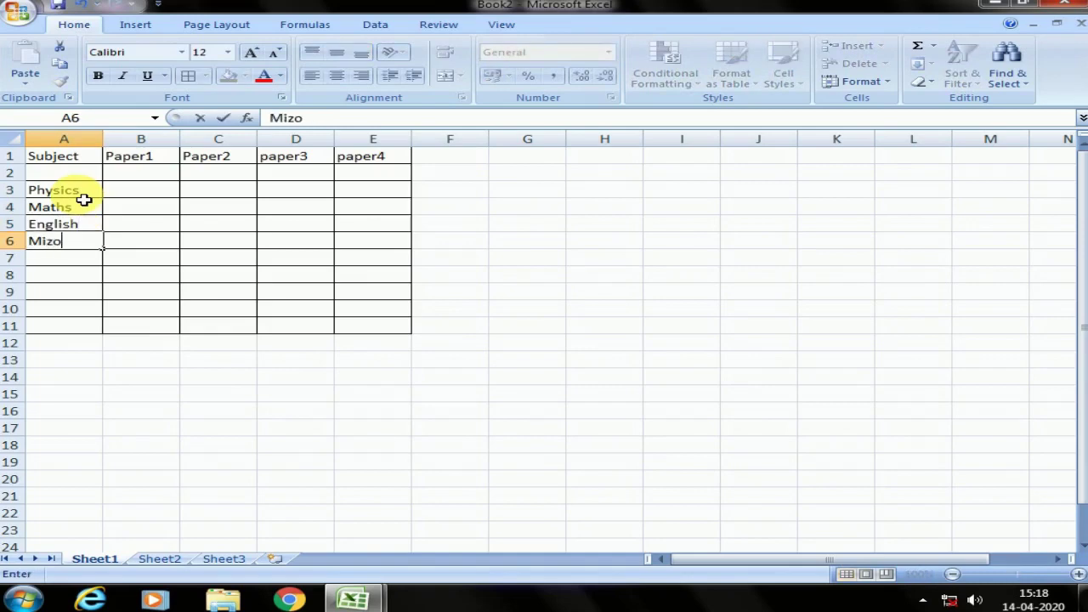
{"action": "key", "text": "Return"}
{"action": "type", "text": "Chemistry"}
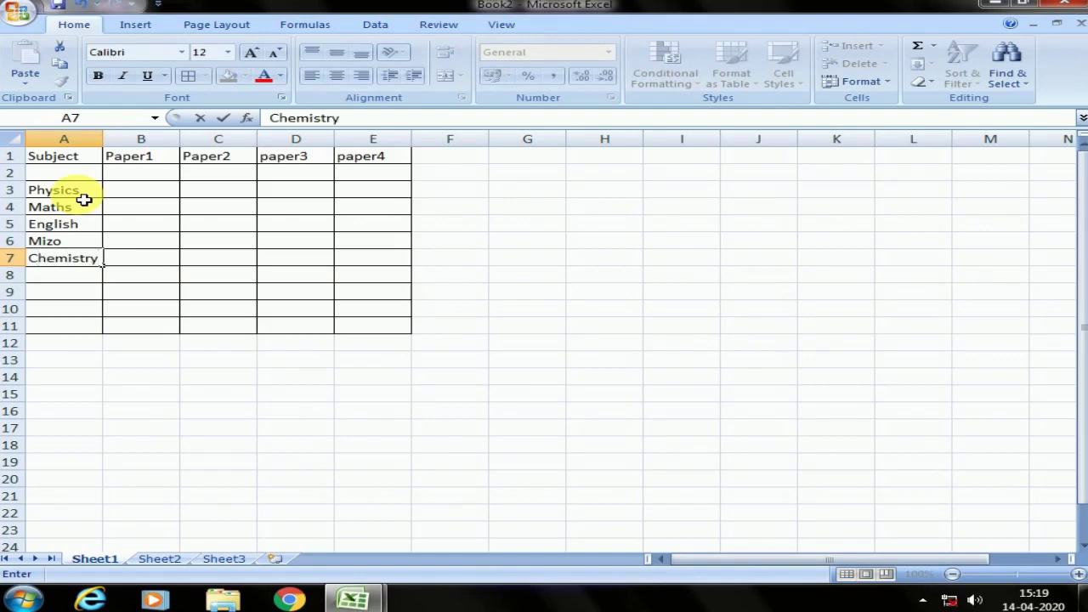
{"action": "key", "text": "Return"}
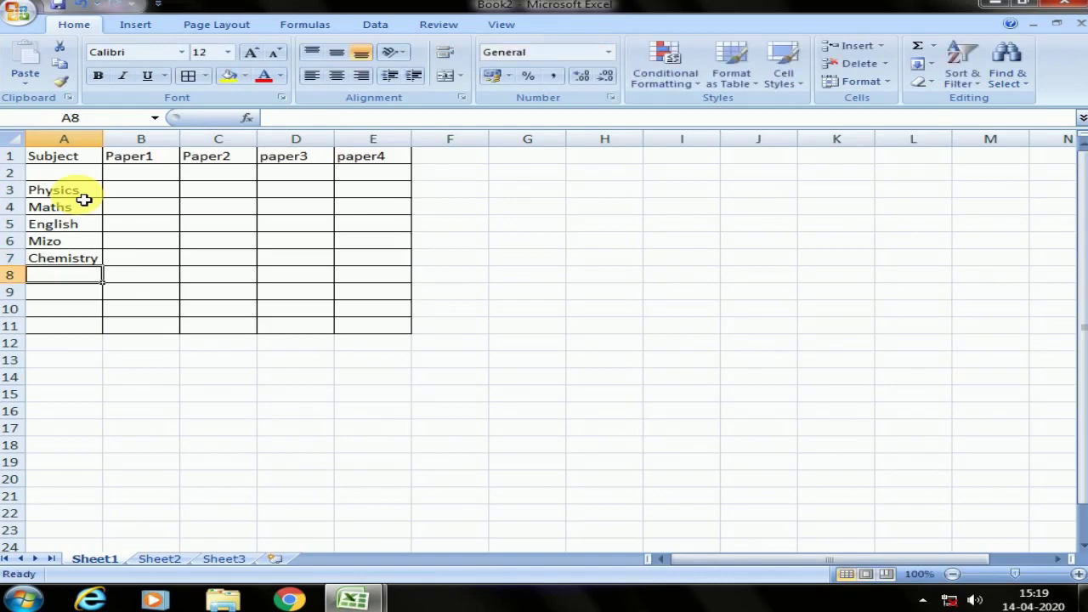
{"action": "left_click", "coordinate": [375, 347]}
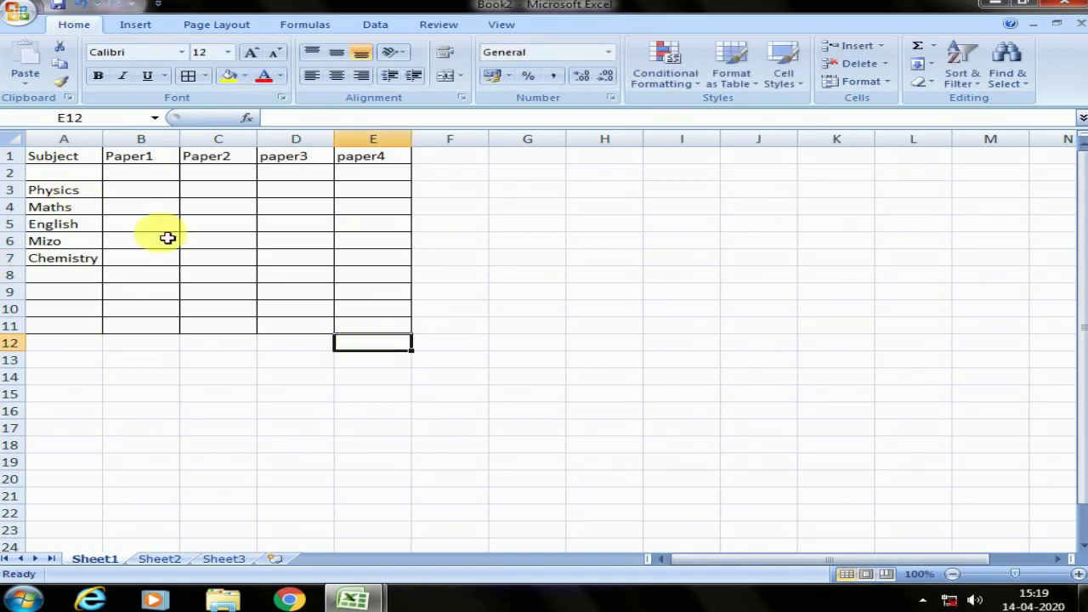
{"action": "left_click", "coordinate": [155, 192]}
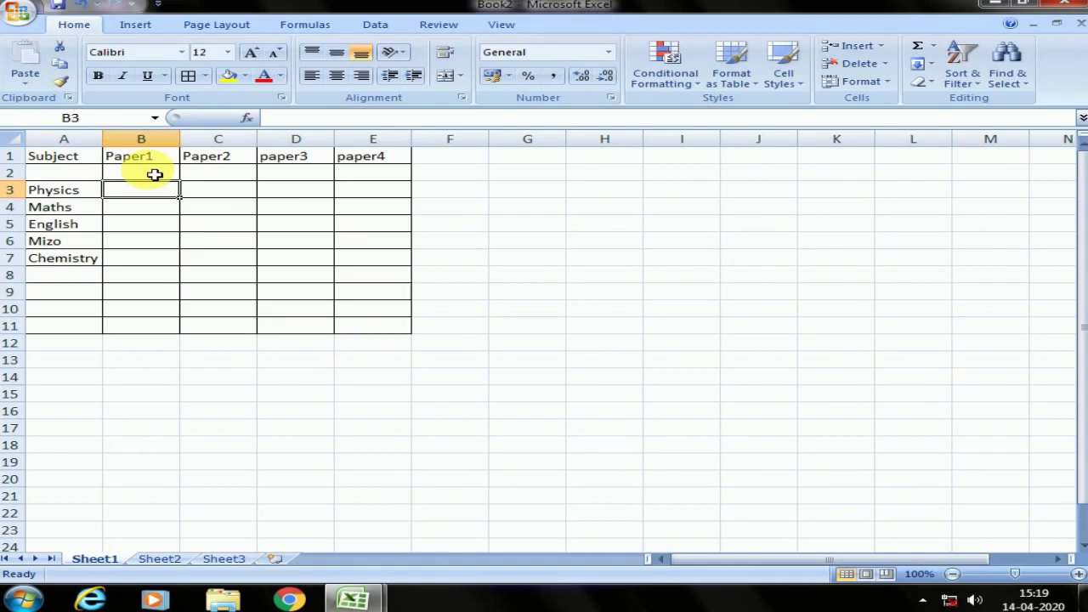
{"action": "left_click", "coordinate": [154, 175]}
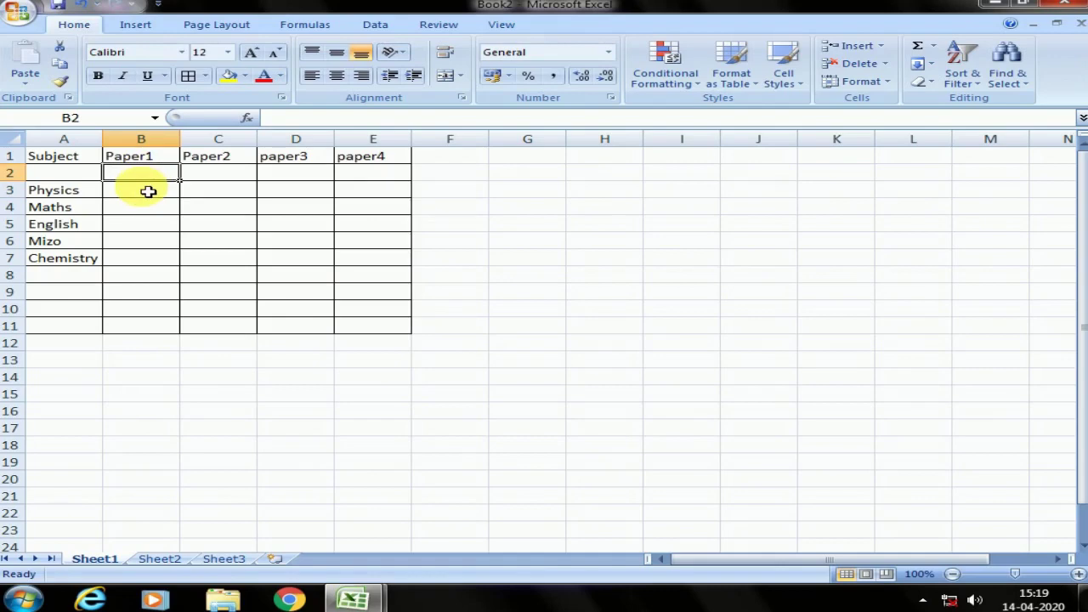
{"action": "left_click", "coordinate": [148, 192]}
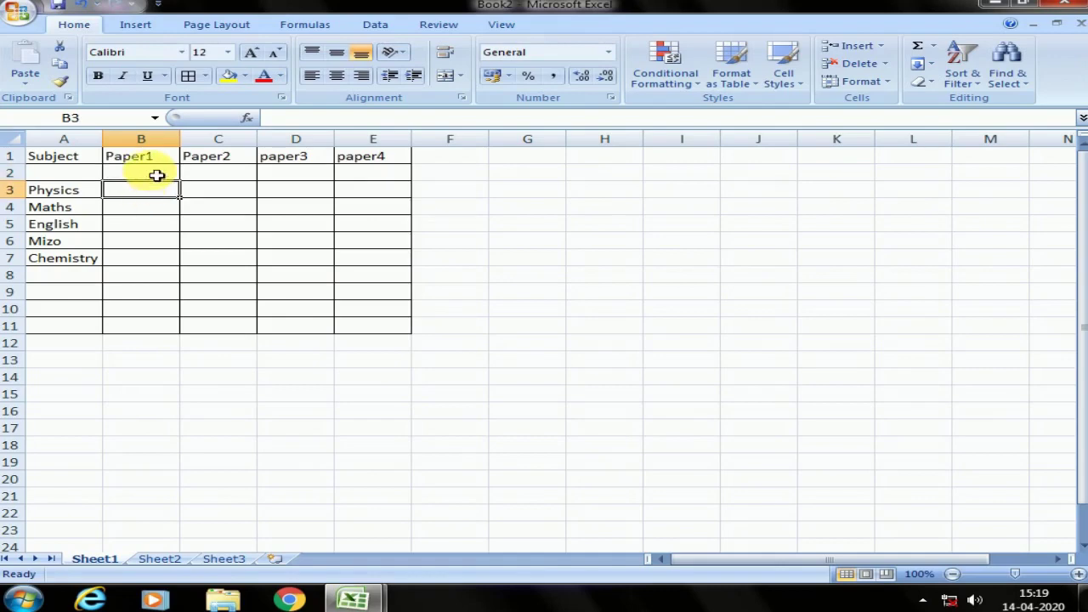
{"action": "left_click", "coordinate": [155, 176]}
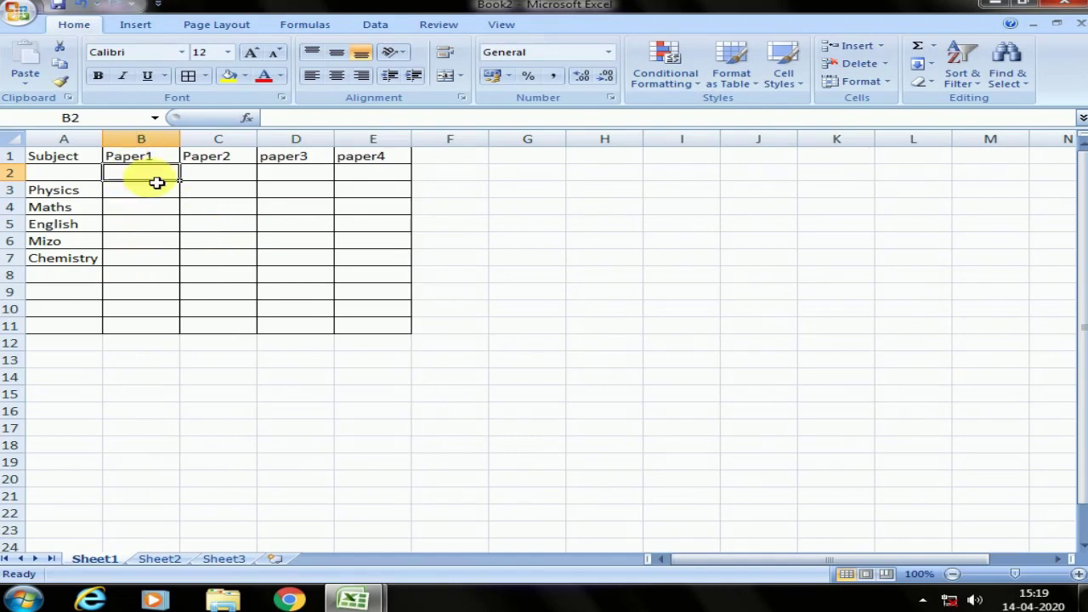
{"action": "left_click_drag", "start_coordinate": [204, 157], "coordinate": [383, 159]}
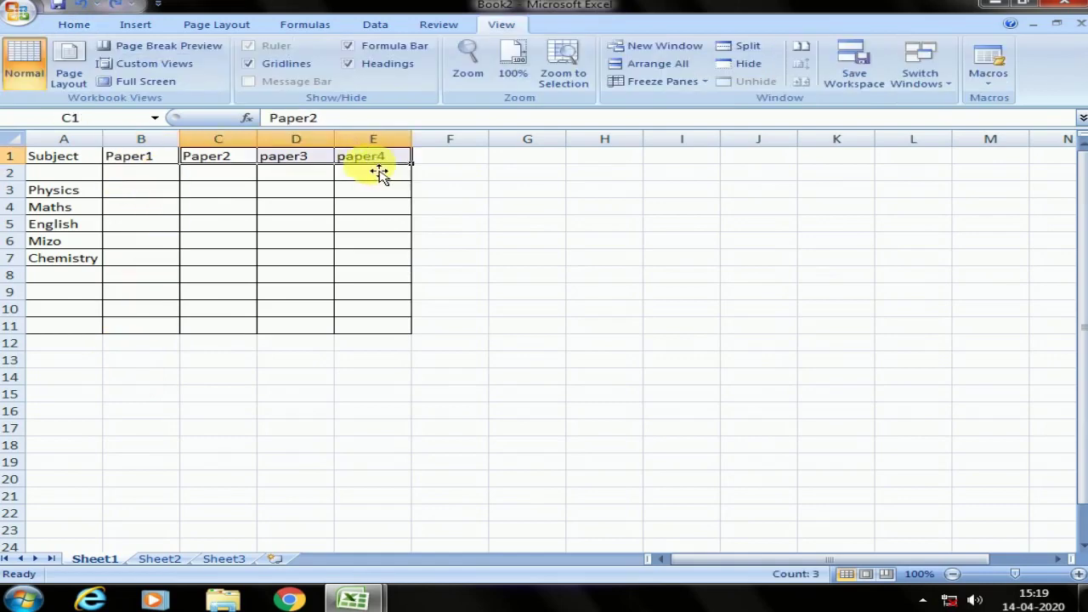
Move Paper2, paper3 and paper4 from C1:E1 to I1:K1, undoing an accidental copy.
{"action": "left_click_drag", "start_coordinate": [244, 160], "coordinate": [372, 158]}
{"action": "left_click_drag", "start_coordinate": [374, 172], "coordinate": [511, 172]}
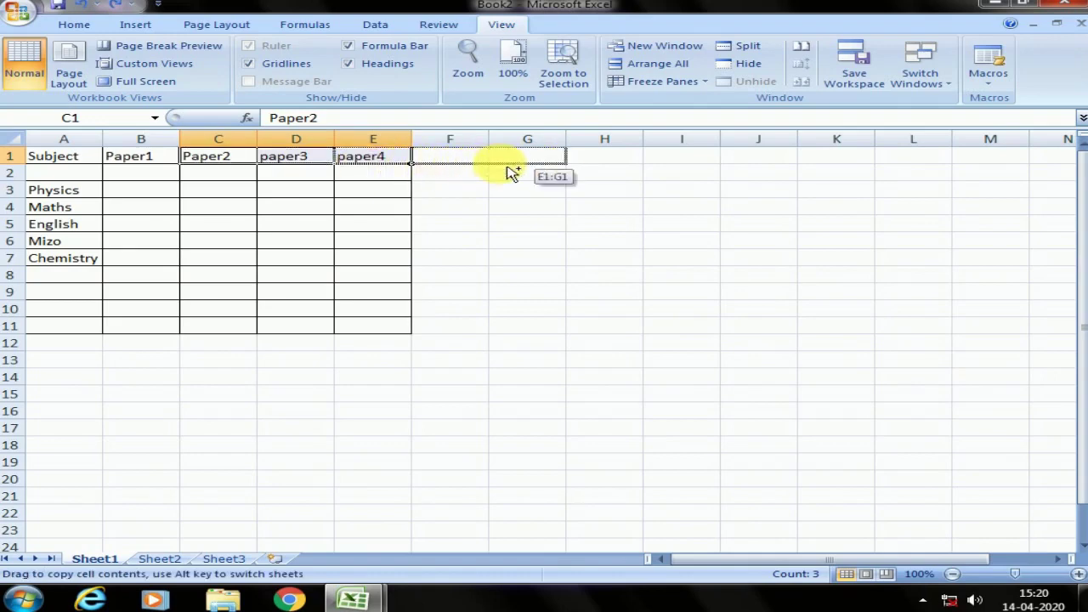
{"action": "left_click_drag", "start_coordinate": [510, 173], "coordinate": [666, 165]}
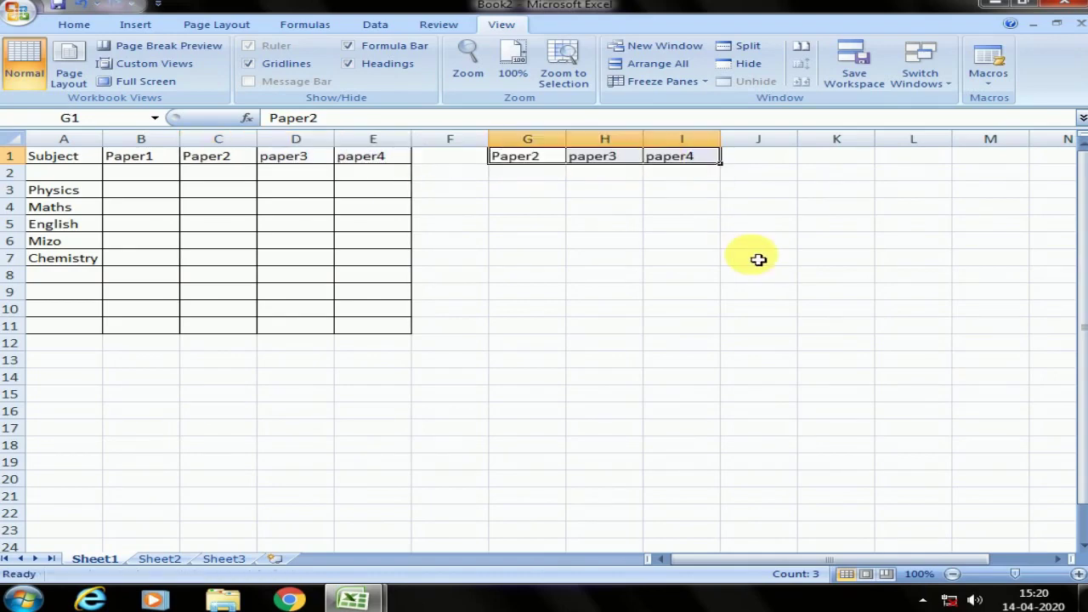
{"action": "key", "text": "ctrl+z"}
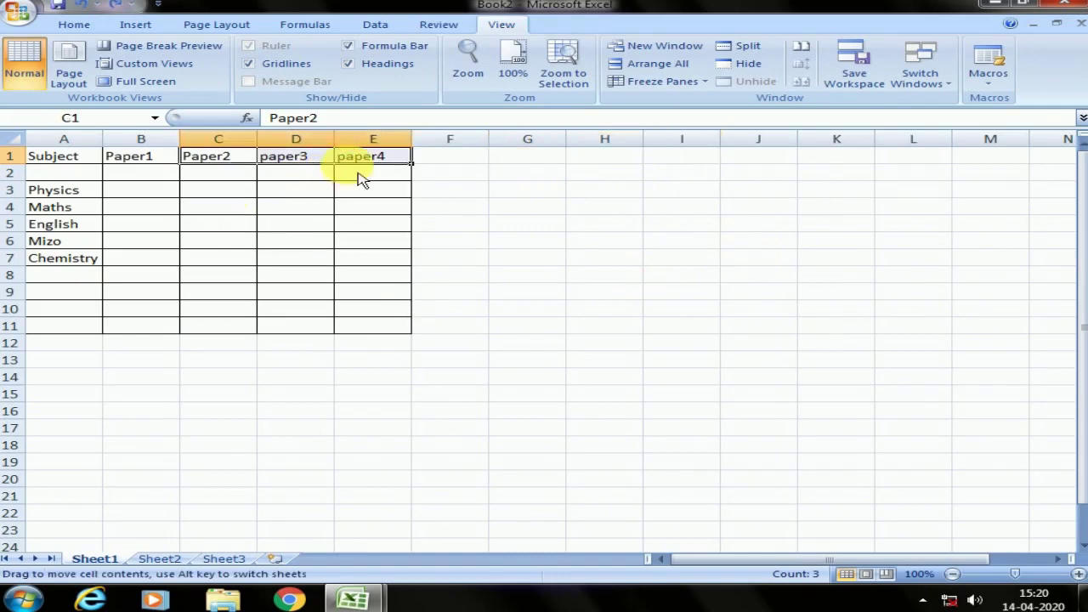
{"action": "left_click_drag", "start_coordinate": [358, 178], "coordinate": [780, 180]}
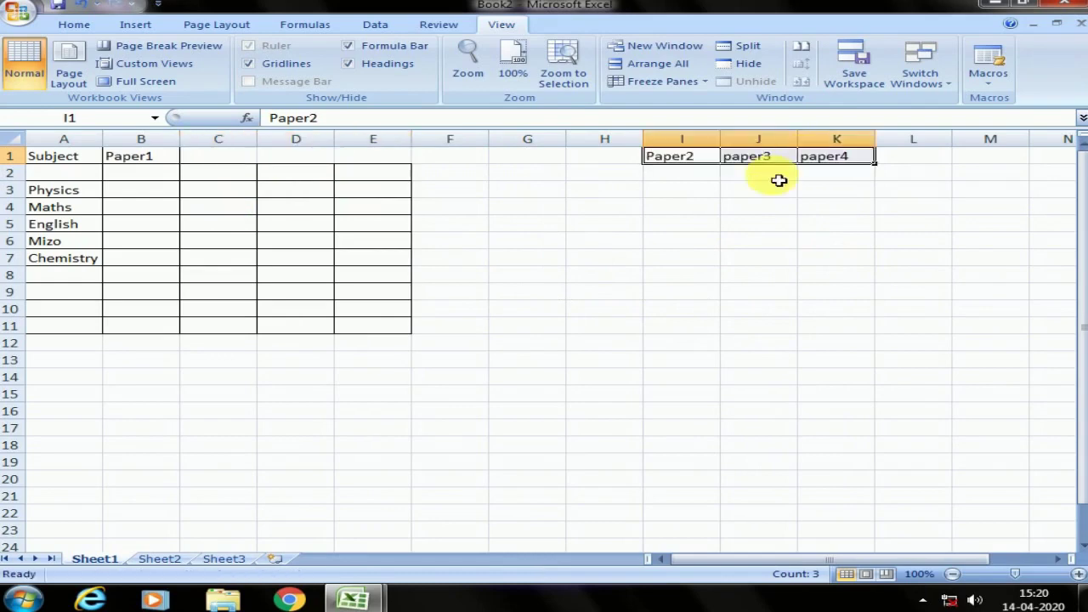
Check the Paper1 heading in B1 and cells B2, C2 and D2 below it.
{"action": "left_click", "coordinate": [498, 239]}
{"action": "left_click", "coordinate": [168, 164]}
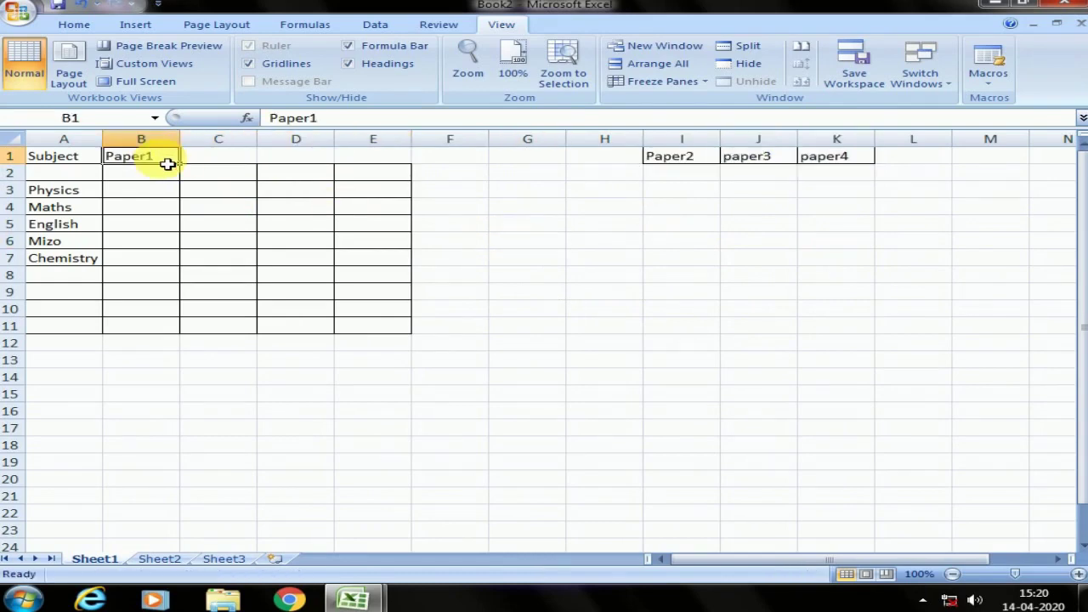
{"action": "left_click", "coordinate": [151, 176]}
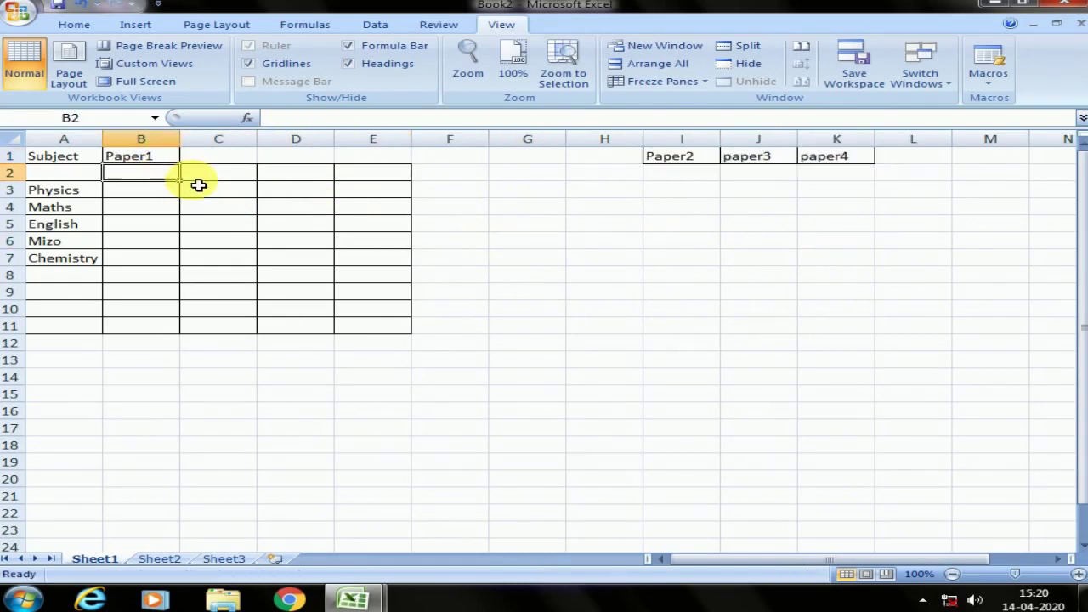
{"action": "left_click", "coordinate": [212, 179]}
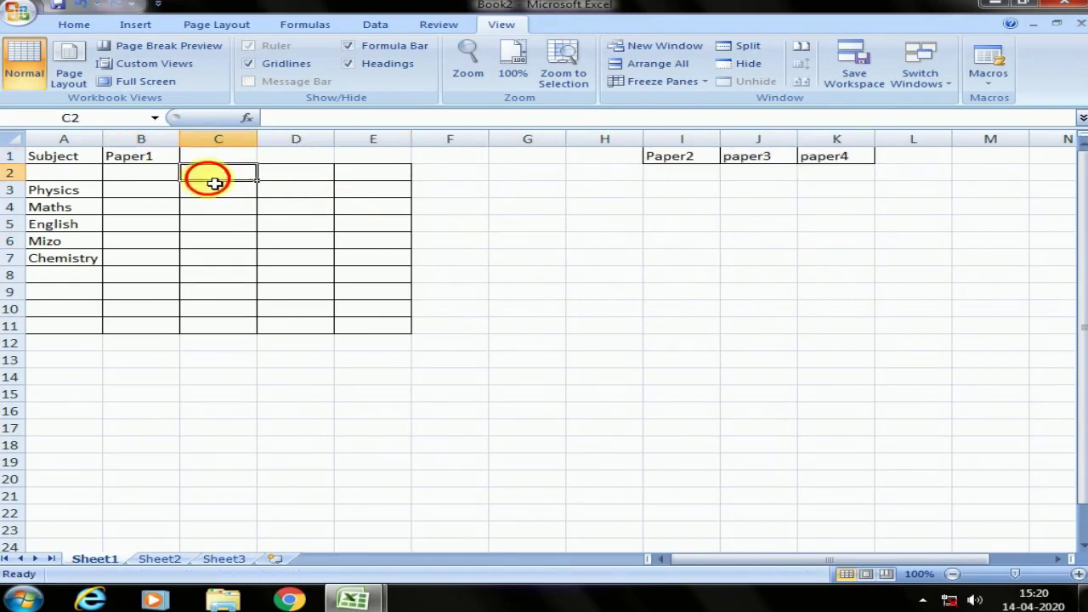
{"action": "left_click", "coordinate": [278, 181]}
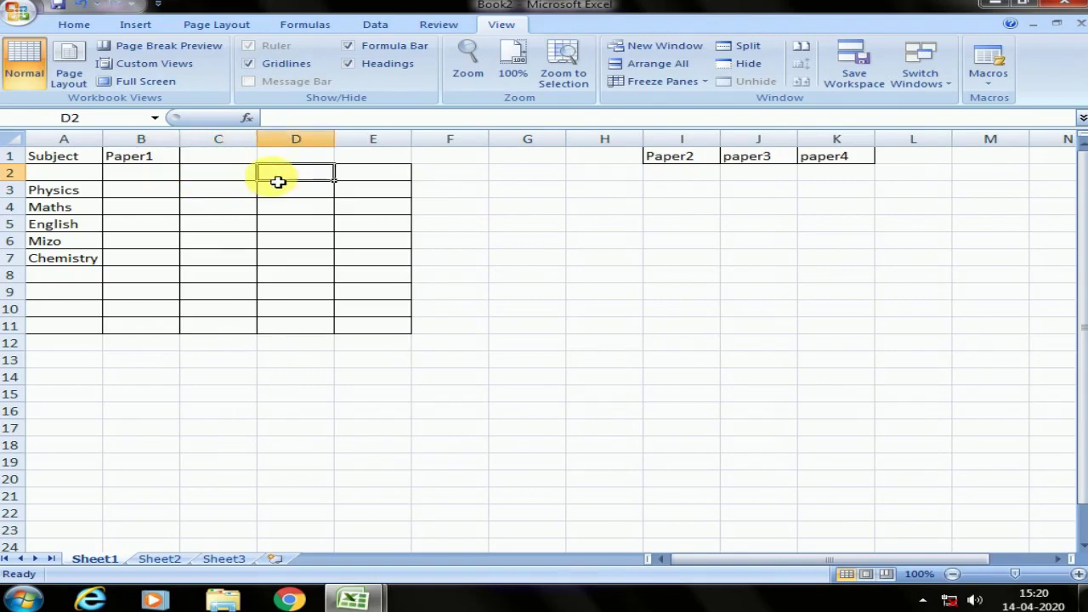
{"action": "left_click", "coordinate": [141, 170]}
Merge and center Paper1 across B1:D1.
{"action": "left_click", "coordinate": [151, 162]}
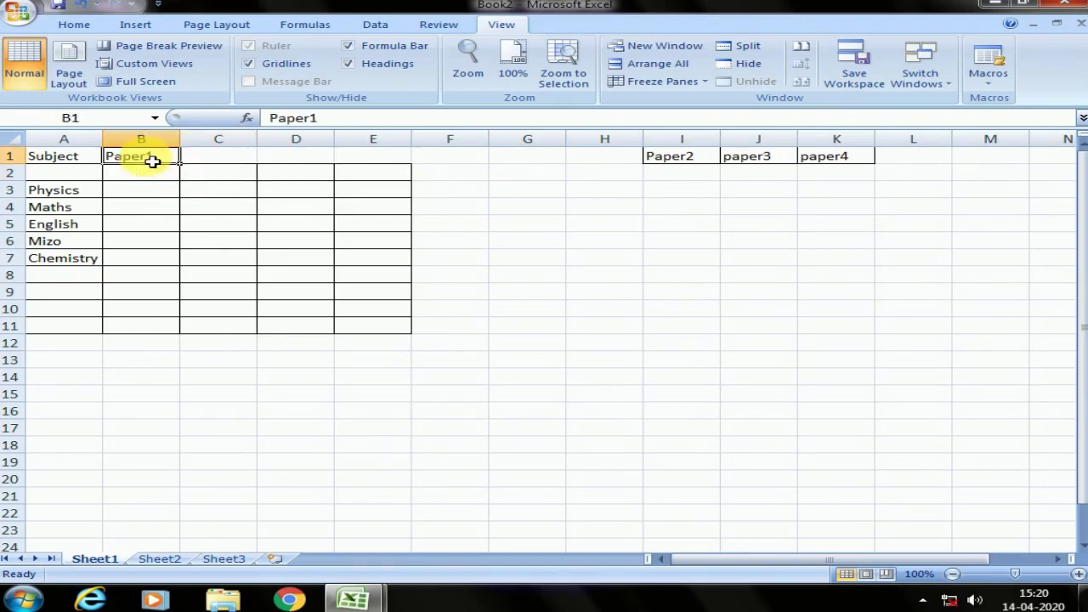
{"action": "left_click_drag", "start_coordinate": [151, 161], "coordinate": [291, 162]}
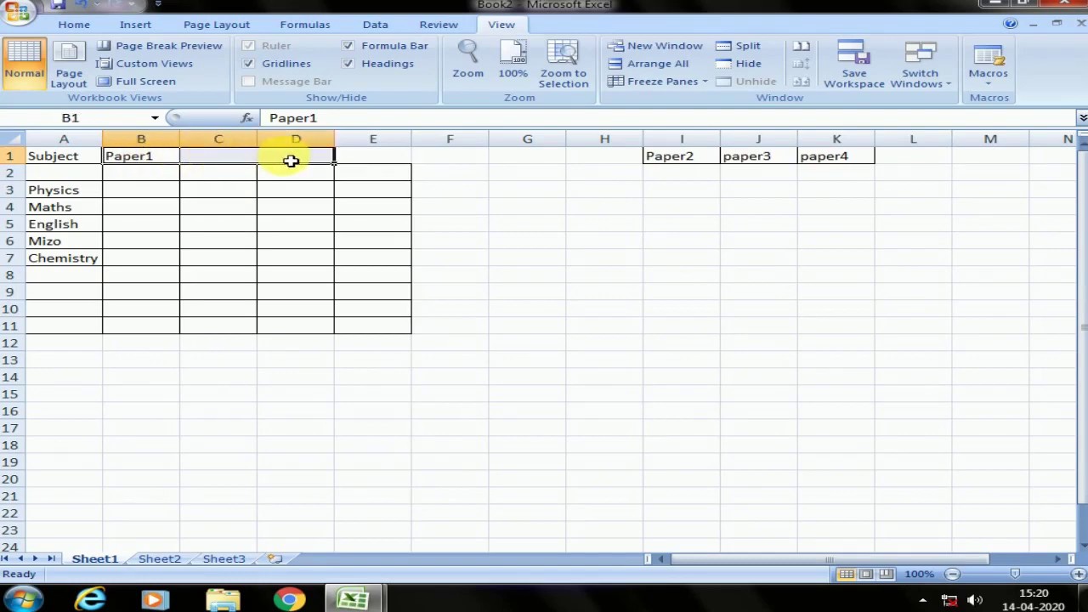
{"action": "left_click", "coordinate": [73, 24]}
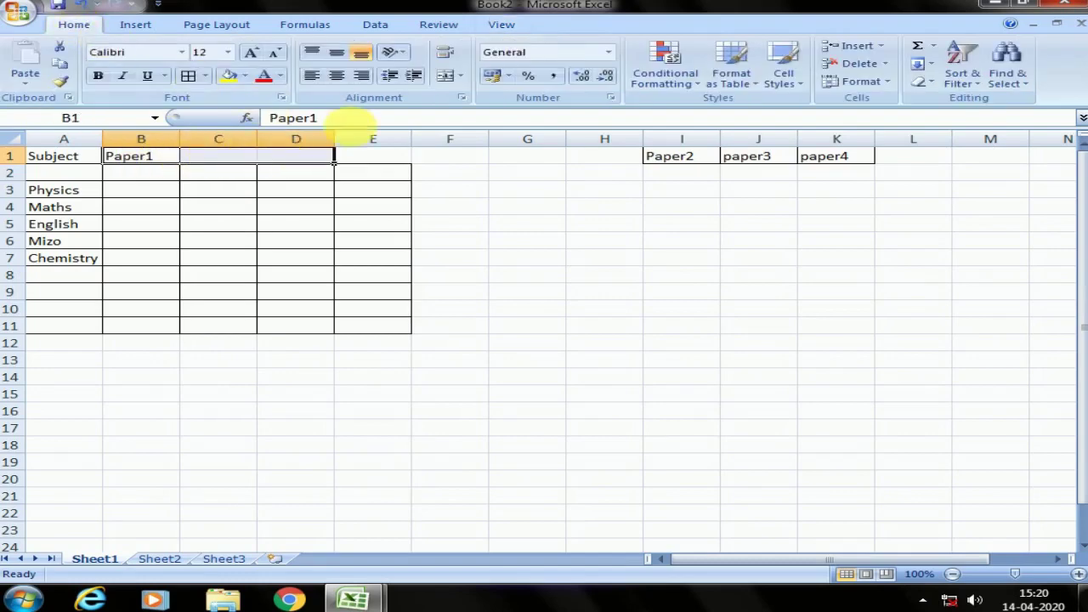
{"action": "left_click", "coordinate": [460, 75]}
{"action": "left_click", "coordinate": [493, 96]}
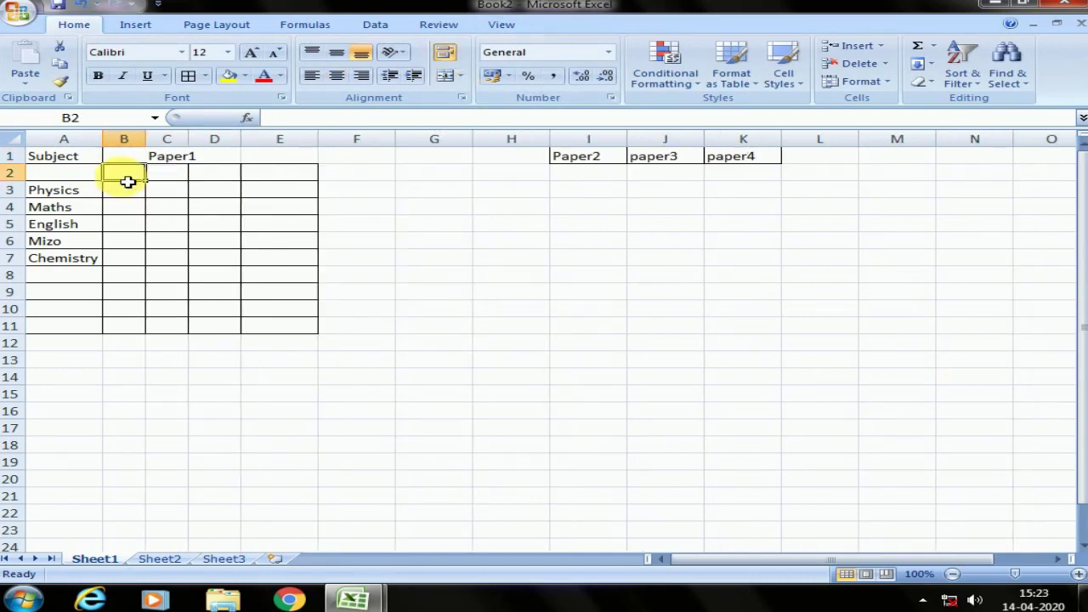
{"action": "left_click", "coordinate": [132, 176]}
{"action": "left_click_drag", "start_coordinate": [132, 176], "coordinate": [212, 174]}
Enter Full Mark in B2, Pass Mark in C2 and Mark Obtain in D2.
{"action": "left_click", "coordinate": [136, 177]}
{"action": "type", "text": "Full Mark"}
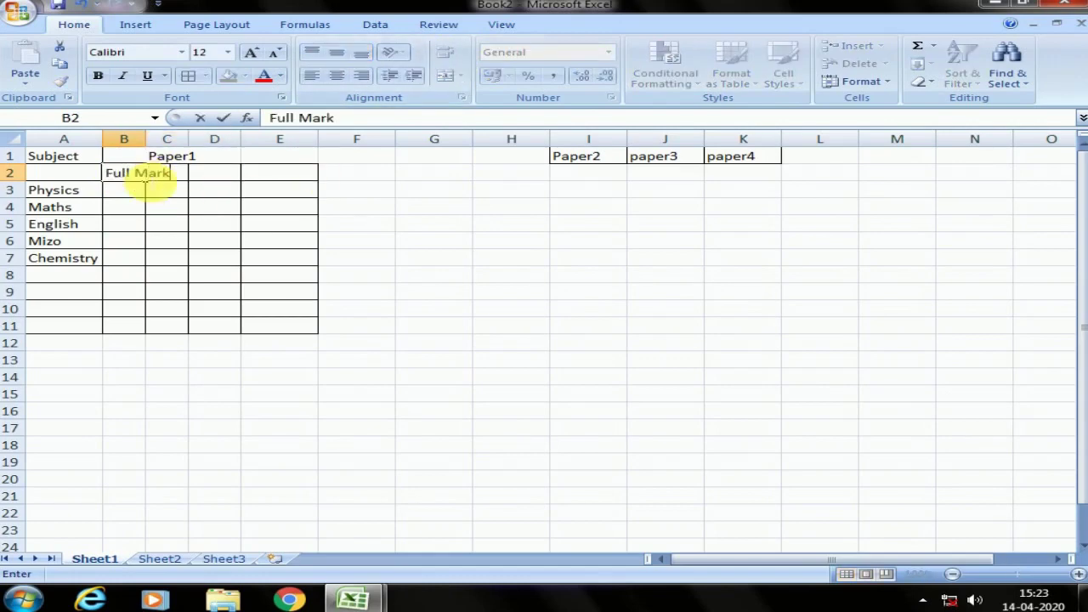
{"action": "left_click", "coordinate": [149, 177]}
{"action": "type", "text": "Pass"}
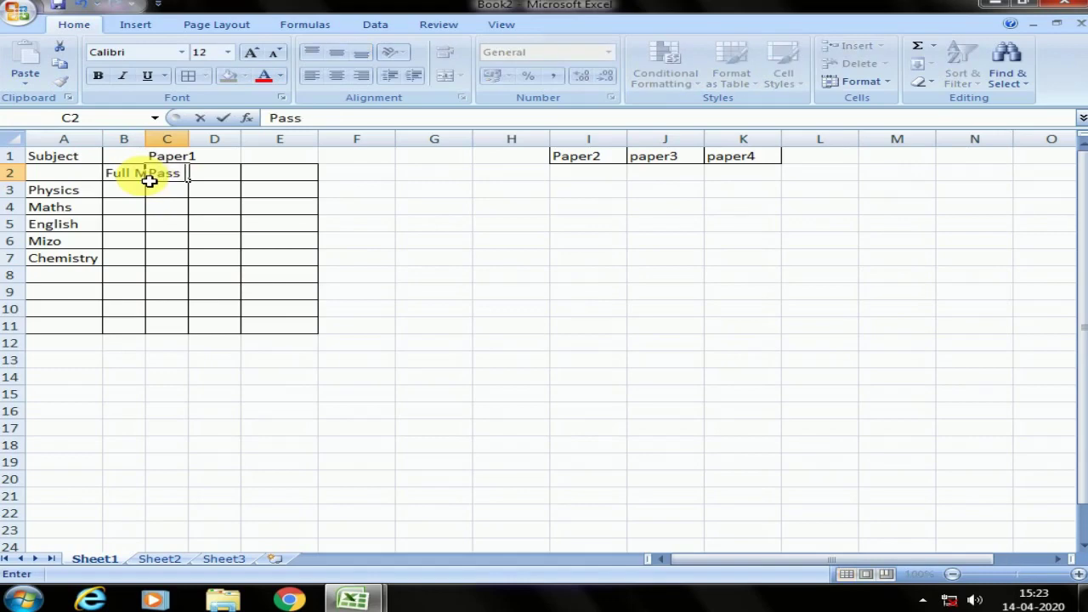
{"action": "type", "text": "rk"}
{"action": "key", "text": "Tab"}
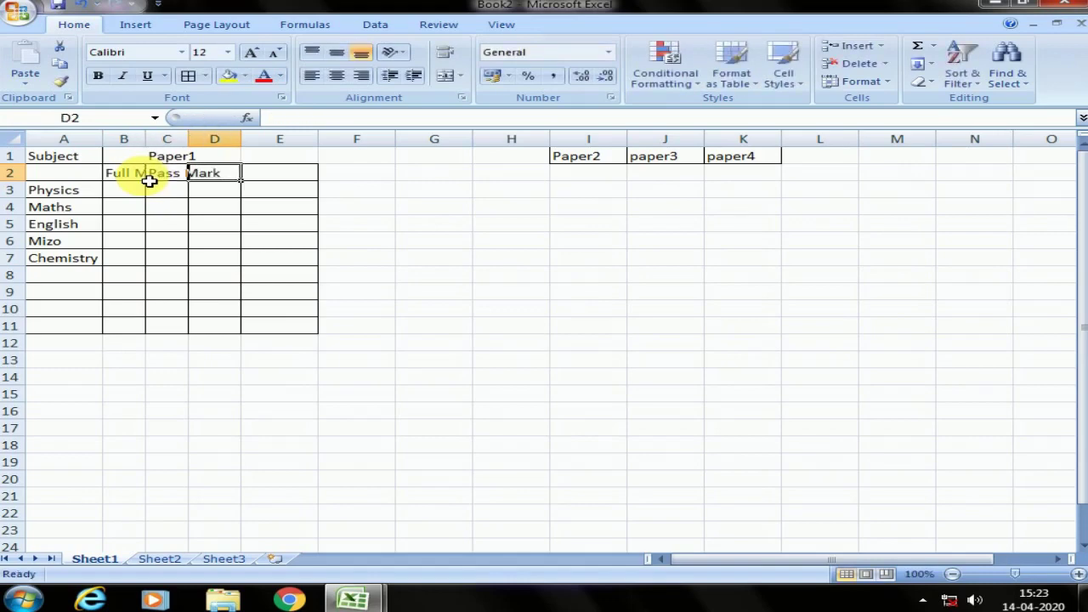
{"action": "type", "text": "Mark Obtain"}
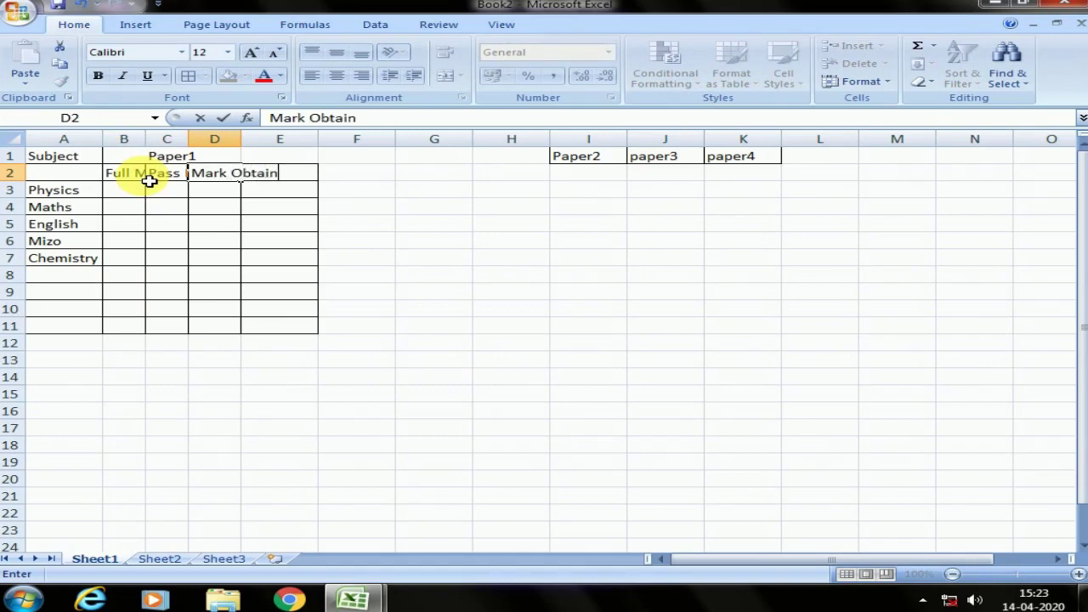
{"action": "key", "text": "Tab"}
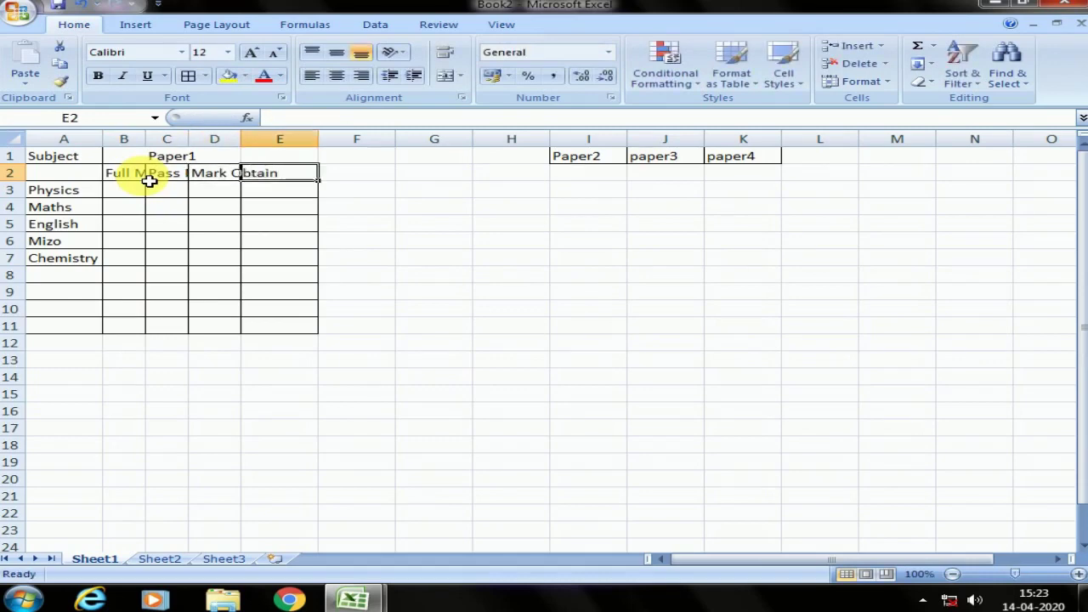
Check the Full Mark entry in B2 by clicking around the sheet.
{"action": "left_click", "coordinate": [263, 260]}
{"action": "left_click", "coordinate": [145, 180]}
{"action": "left_click", "coordinate": [166, 220]}
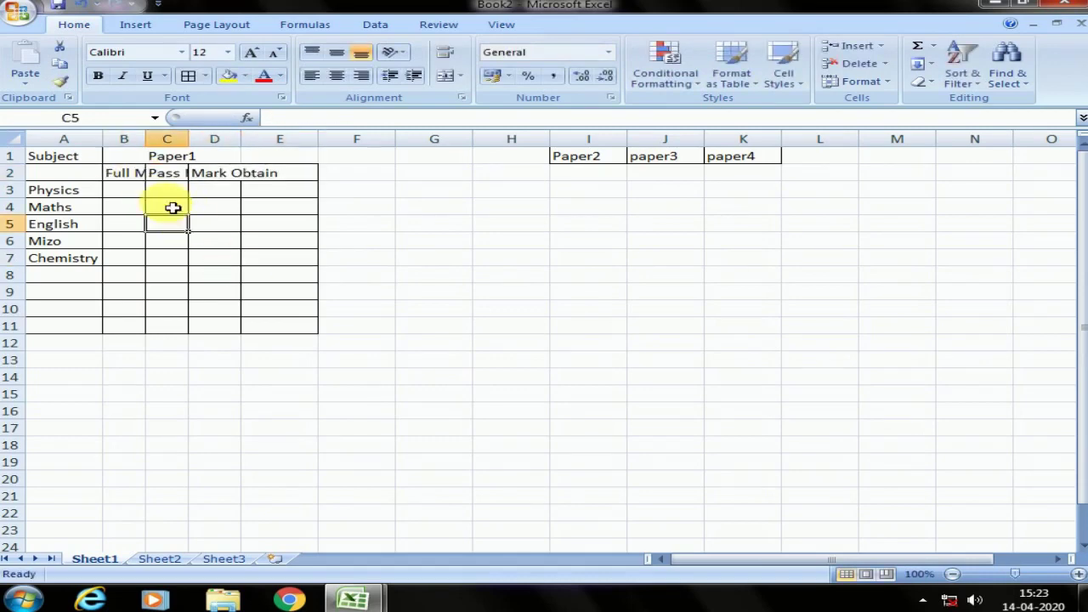
{"action": "left_click", "coordinate": [137, 176]}
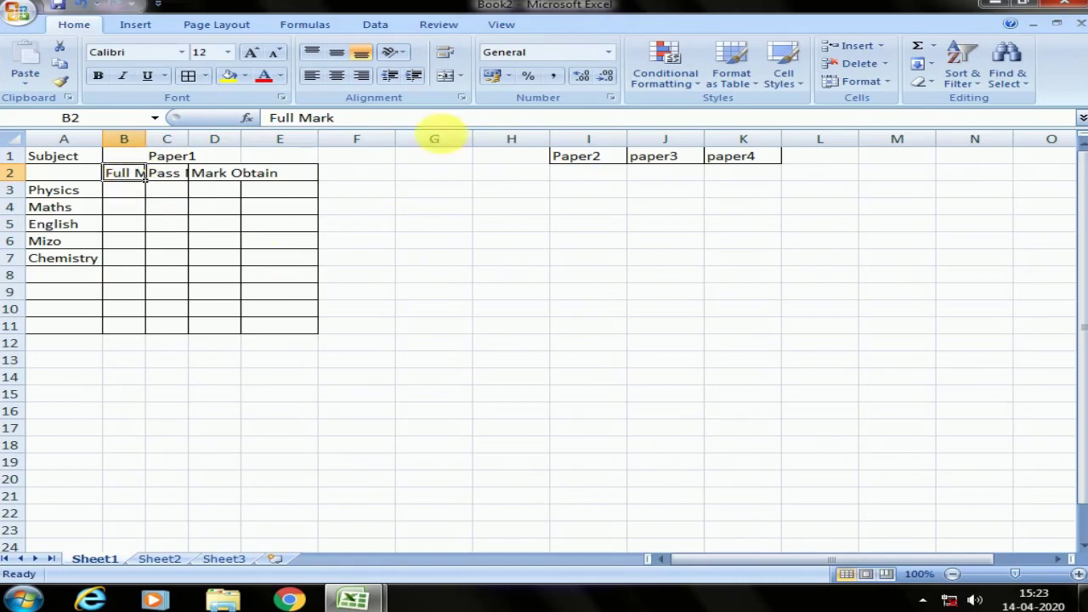
Wrap the Full Mark, Pass Mark and Mark Obtain text in B2:D2 onto two lines.
{"action": "left_click", "coordinate": [456, 65]}
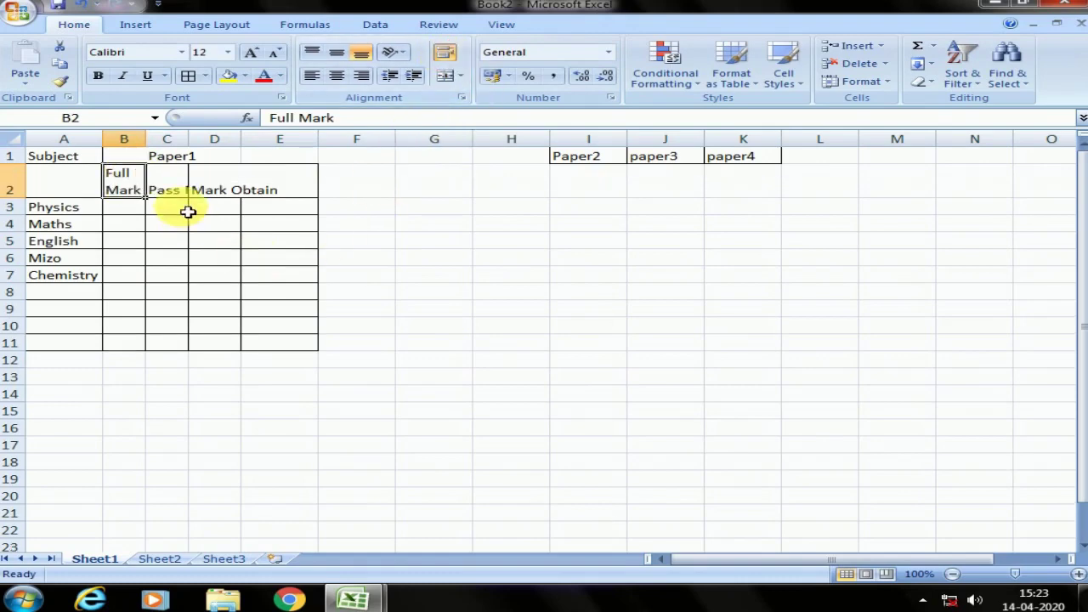
{"action": "left_click", "coordinate": [168, 189]}
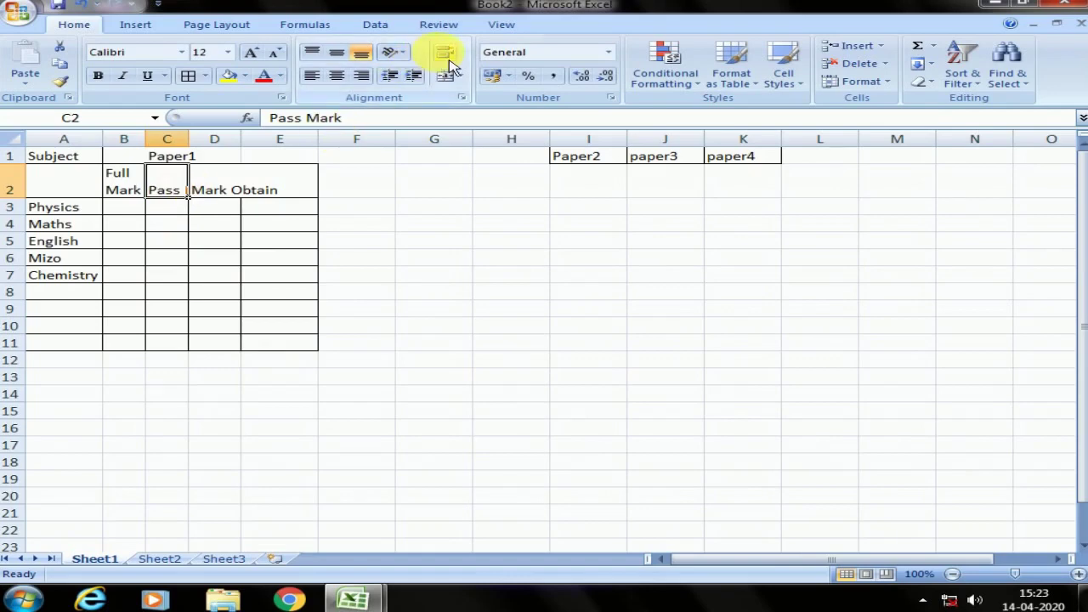
{"action": "left_click", "coordinate": [218, 223]}
{"action": "mouse_move", "coordinate": [165, 190]}
{"action": "left_mouse_down"}
{"action": "mouse_move", "coordinate": [281, 192]}
{"action": "mouse_move", "coordinate": [230, 186]}
{"action": "left_mouse_up"}
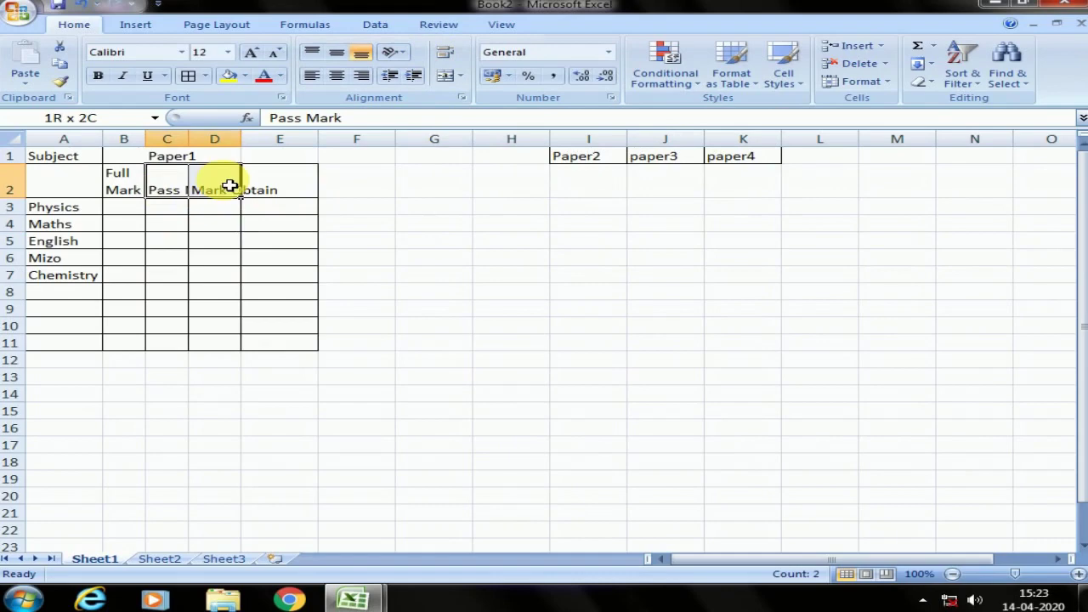
{"action": "left_click", "coordinate": [444, 53]}
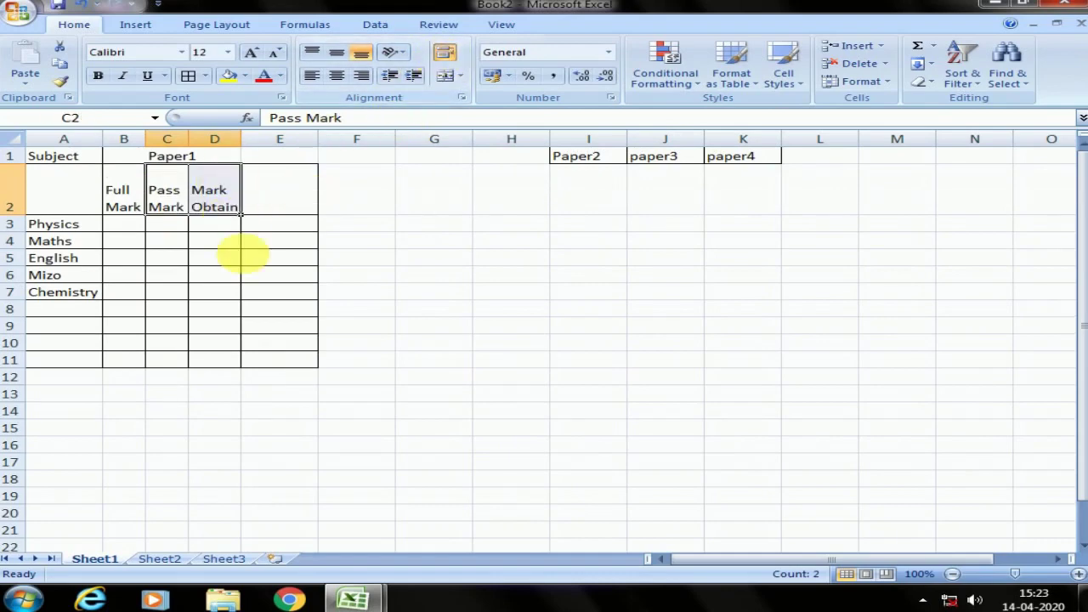
{"action": "left_click", "coordinate": [247, 255]}
{"action": "left_click", "coordinate": [179, 213]}
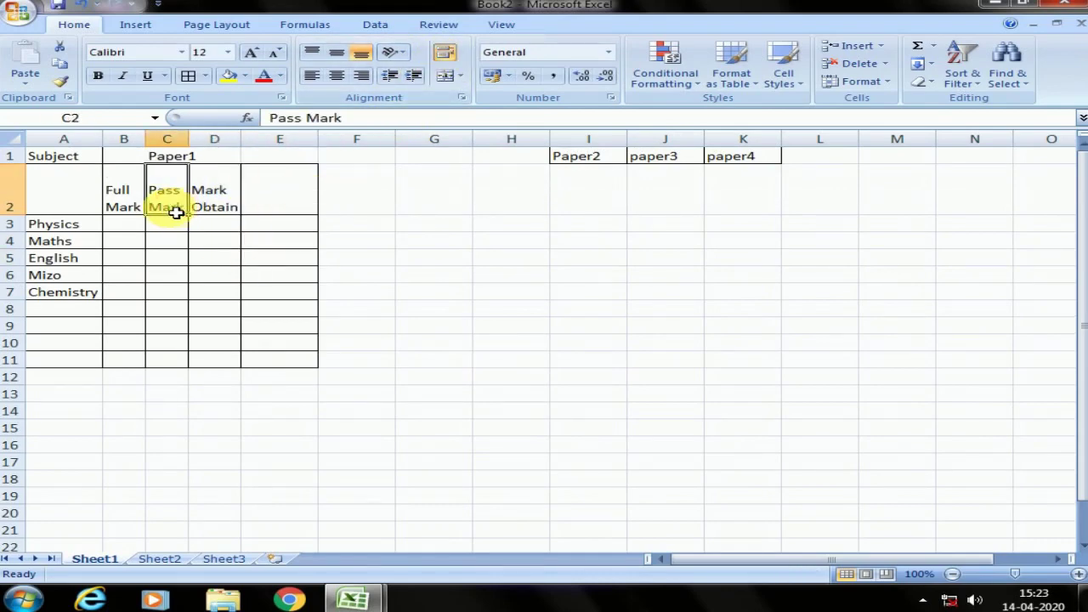
{"action": "left_click_drag", "start_coordinate": [126, 201], "coordinate": [216, 203]}
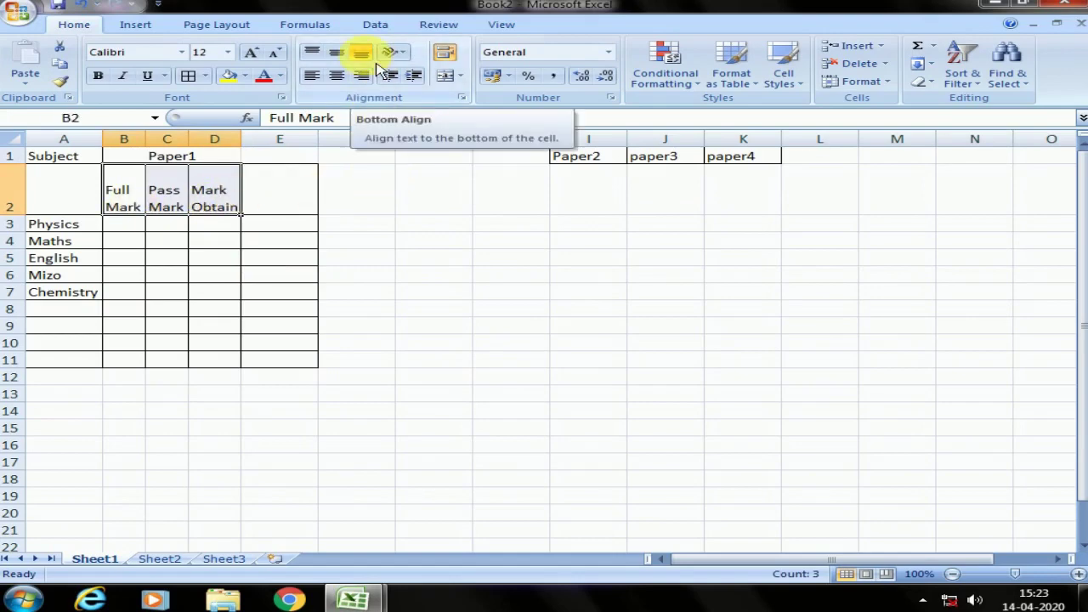
Try top, bottom, left and right alignments on B2:D2, settling on Middle Align and Center.
{"action": "left_click", "coordinate": [316, 53]}
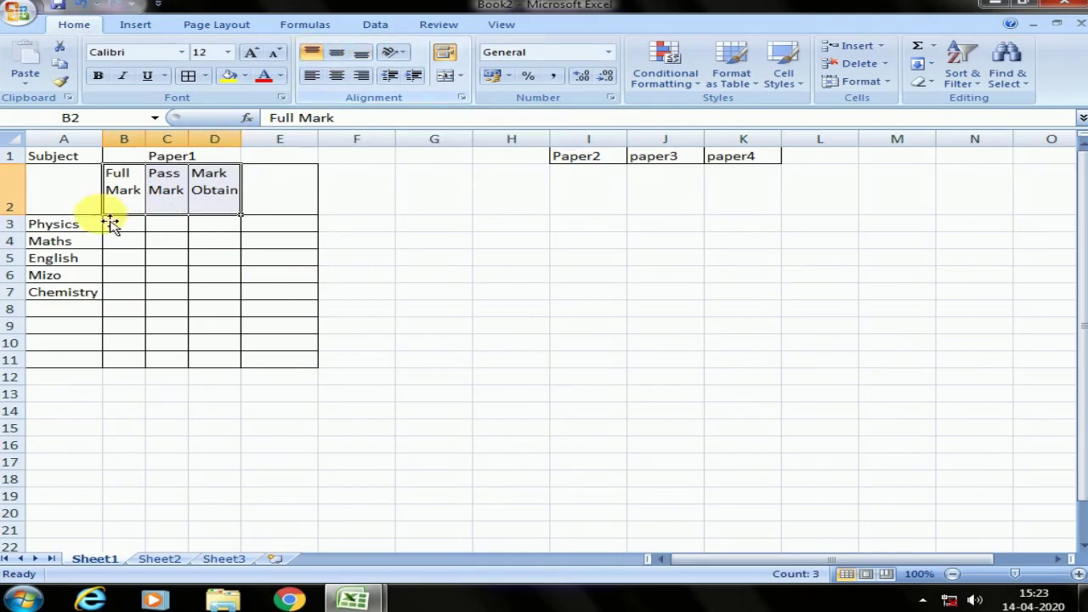
{"action": "left_click", "coordinate": [338, 76]}
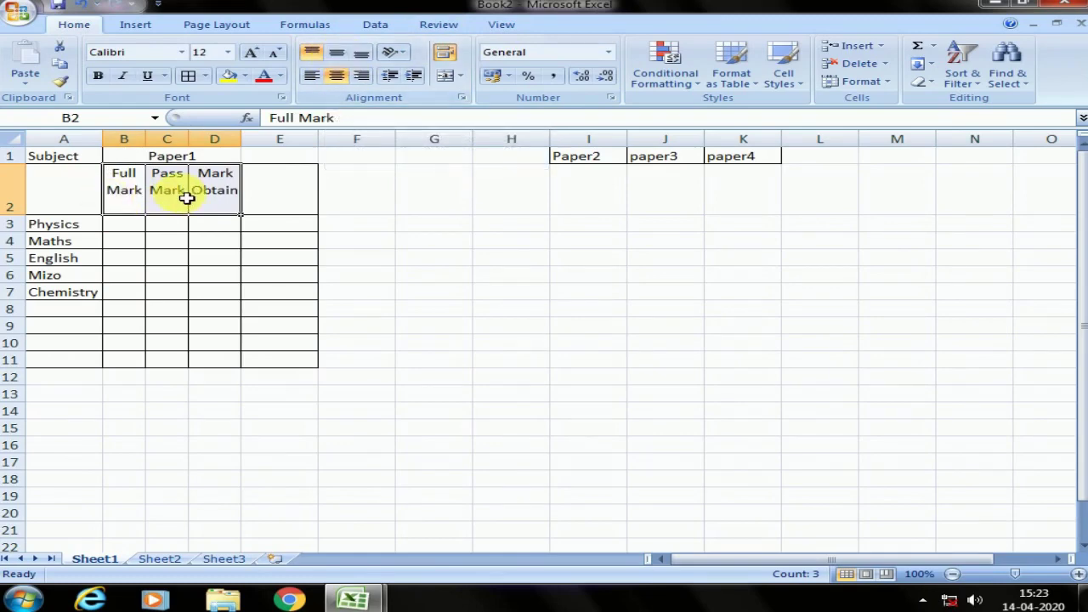
{"action": "left_click", "coordinate": [340, 56]}
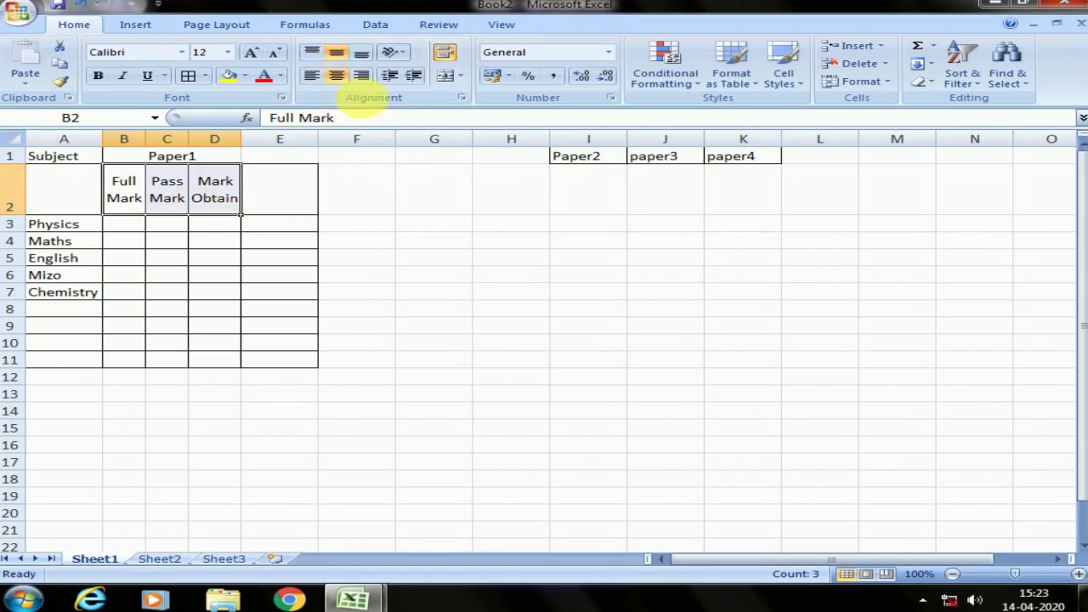
{"action": "left_click", "coordinate": [361, 52]}
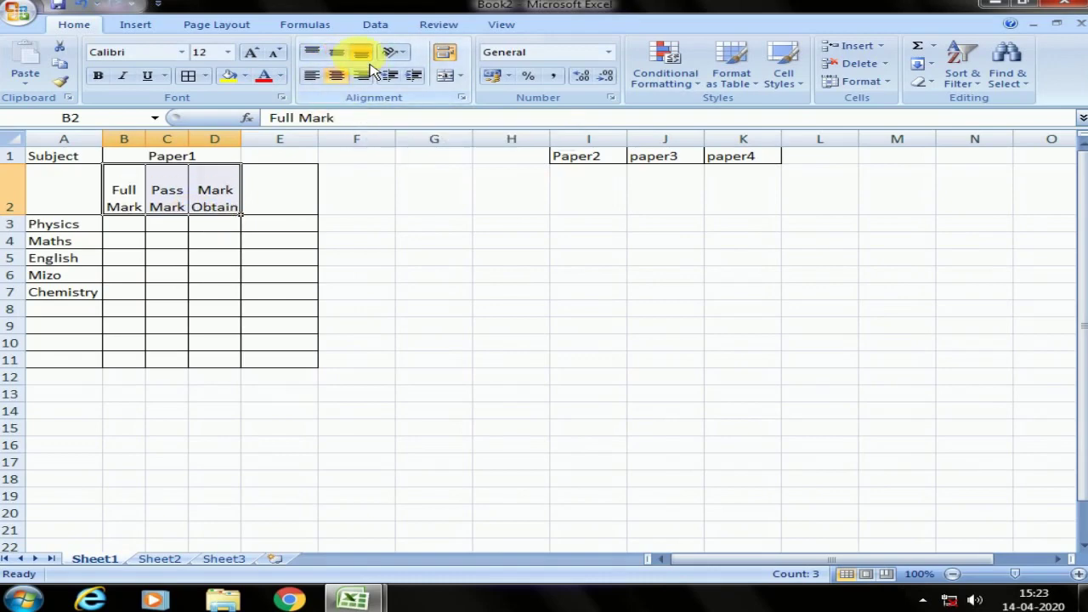
{"action": "left_click", "coordinate": [324, 63]}
{"action": "left_click", "coordinate": [337, 53]}
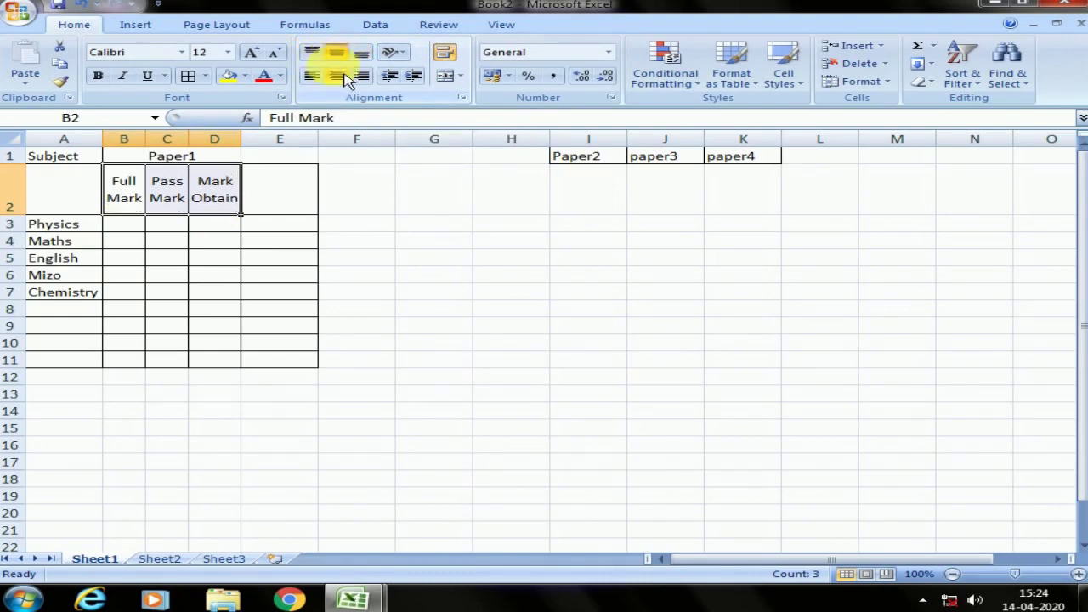
{"action": "left_click", "coordinate": [313, 76]}
{"action": "left_click", "coordinate": [337, 76]}
{"action": "left_click", "coordinate": [362, 76]}
{"action": "left_click", "coordinate": [337, 75]}
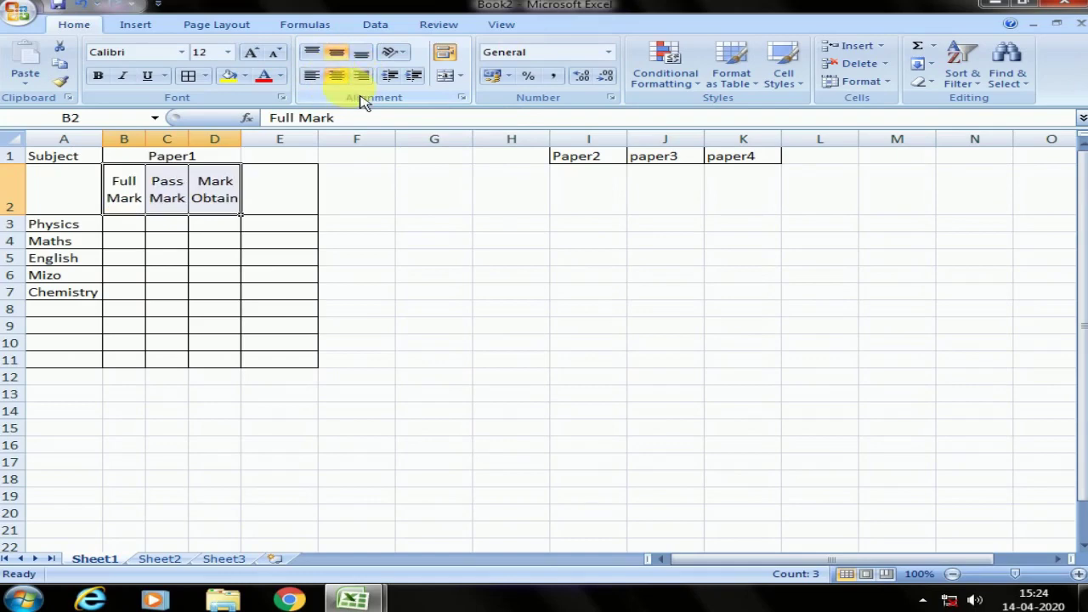
Check the centred sub-headings in D2, C2 and B2.
{"action": "left_click", "coordinate": [229, 202]}
{"action": "left_click", "coordinate": [261, 202]}
{"action": "left_click", "coordinate": [214, 210]}
{"action": "left_click", "coordinate": [165, 199]}
{"action": "left_click", "coordinate": [138, 199]}
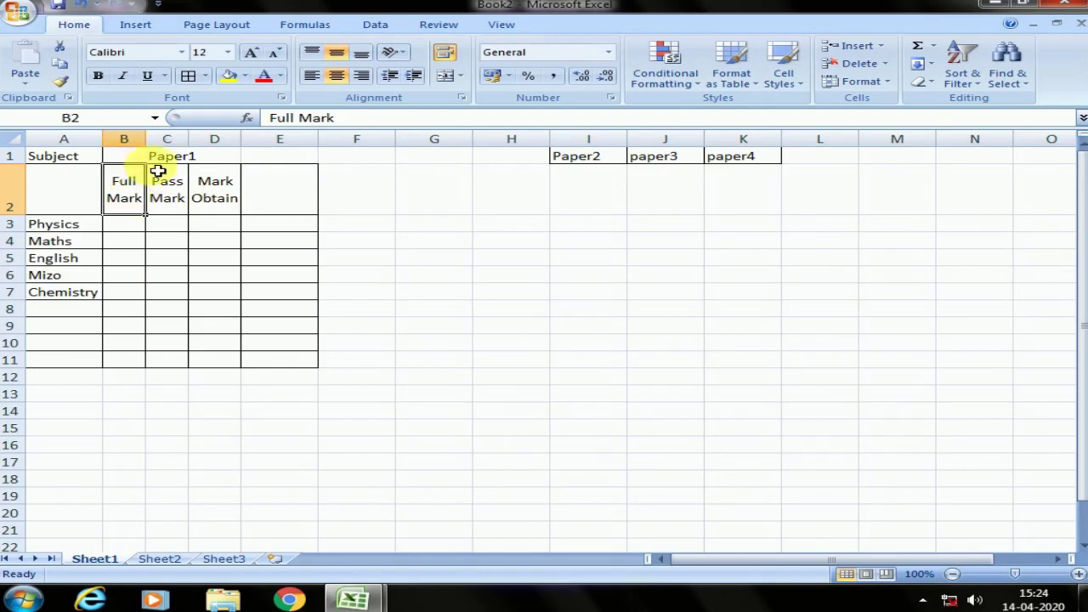
Make the Full Mark, Pass Mark and Mark Obtain headings in B2:D2 bold.
{"action": "double_click", "coordinate": [138, 199]}
{"action": "left_click_drag", "start_coordinate": [111, 181], "coordinate": [164, 197]}
{"action": "left_click", "coordinate": [98, 75]}
{"action": "left_click", "coordinate": [223, 212]}
{"action": "left_click", "coordinate": [167, 196]}
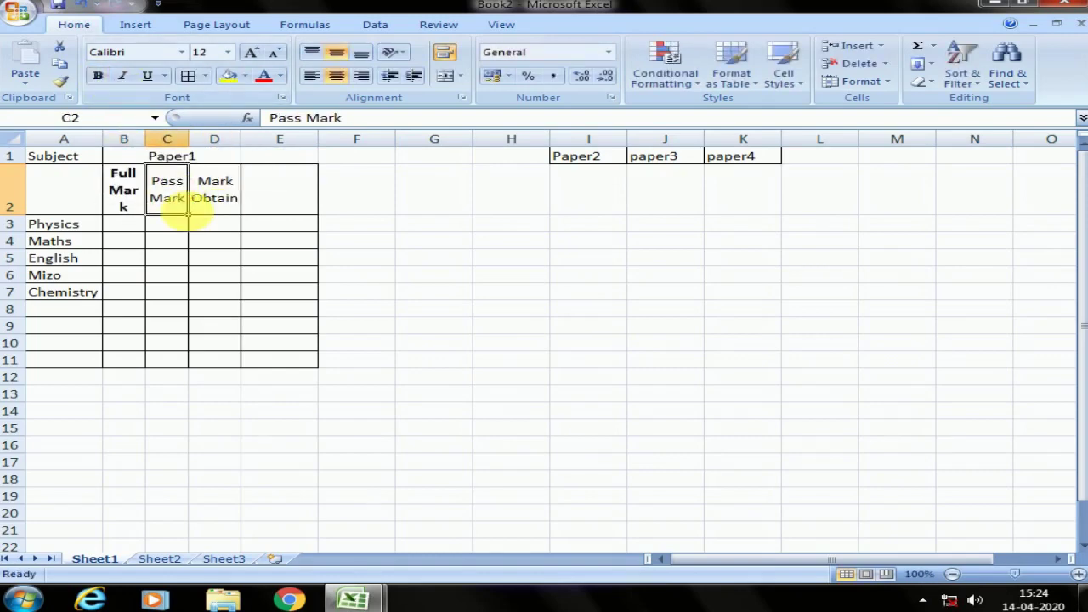
{"action": "left_click", "coordinate": [98, 76]}
{"action": "left_click", "coordinate": [223, 204]}
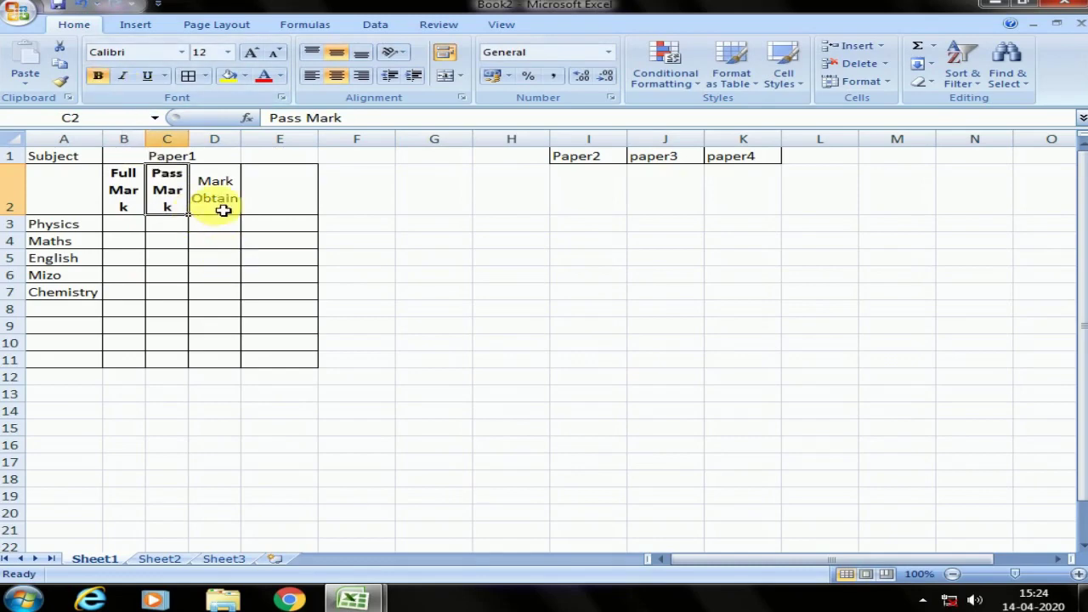
{"action": "left_click", "coordinate": [98, 76]}
Widen the columns so Mark Obtain splits into two whole words.
{"action": "left_click", "coordinate": [255, 260]}
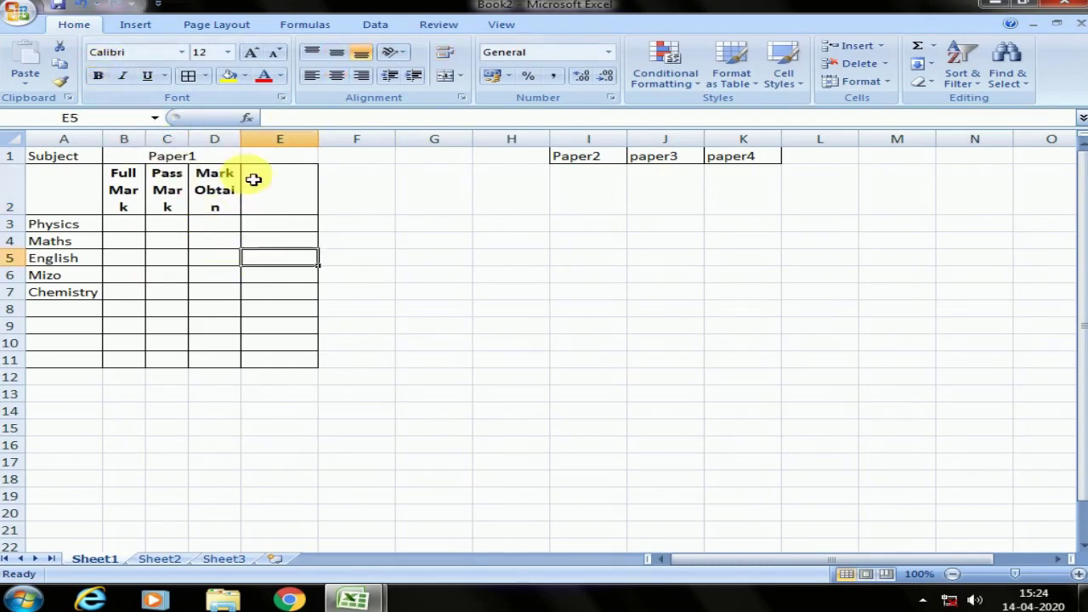
{"action": "left_click_drag", "start_coordinate": [241, 138], "coordinate": [236, 138]}
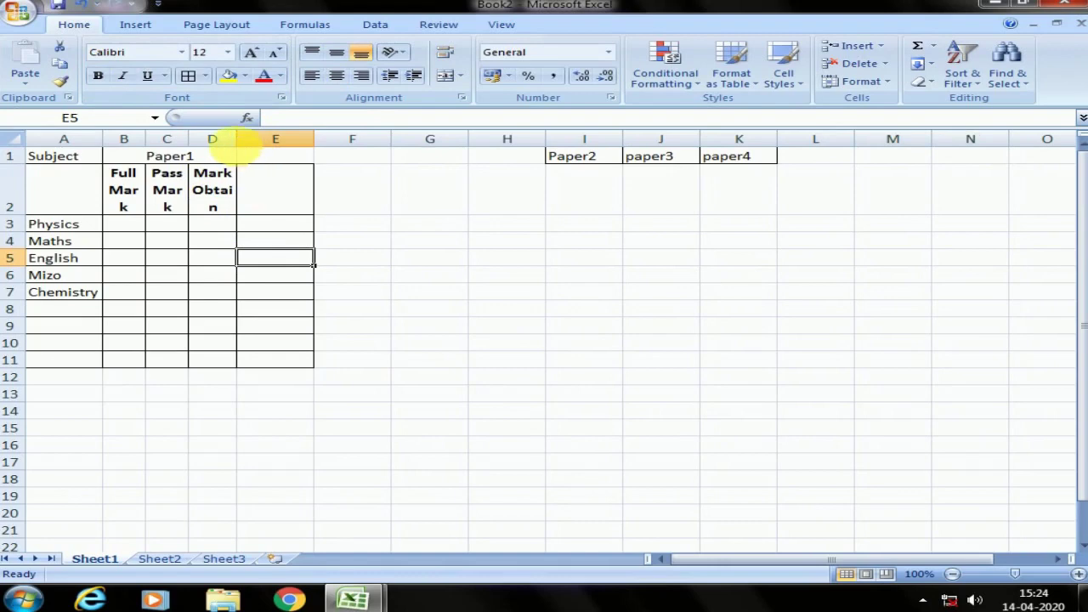
{"action": "left_click", "coordinate": [249, 147]}
{"action": "mouse_move", "coordinate": [250, 146]}
{"action": "left_mouse_down"}
{"action": "mouse_move", "coordinate": [260, 146]}
{"action": "mouse_move", "coordinate": [158, 150]}
{"action": "left_mouse_up"}
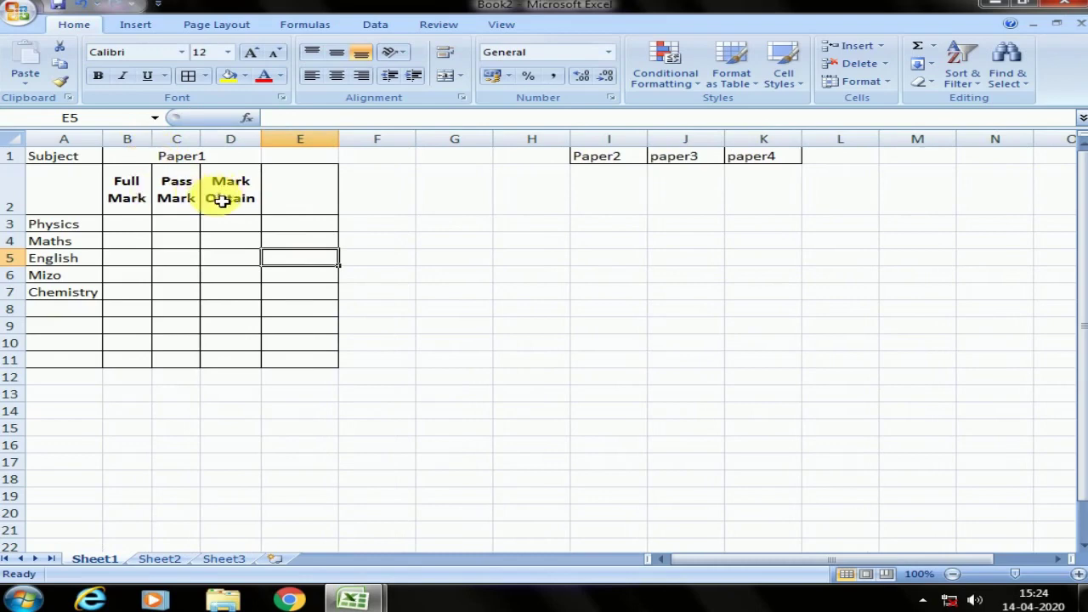
Copy the Paper1 block B1:D11 and paste it starting at cell E1.
{"action": "left_click", "coordinate": [219, 159]}
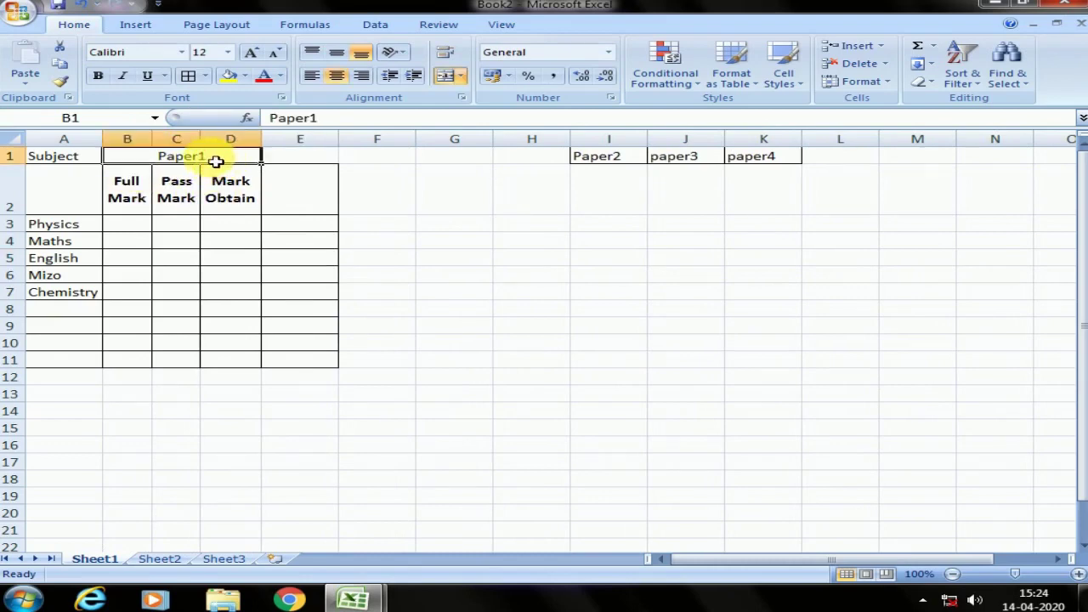
{"action": "left_click_drag", "start_coordinate": [218, 161], "coordinate": [198, 359]}
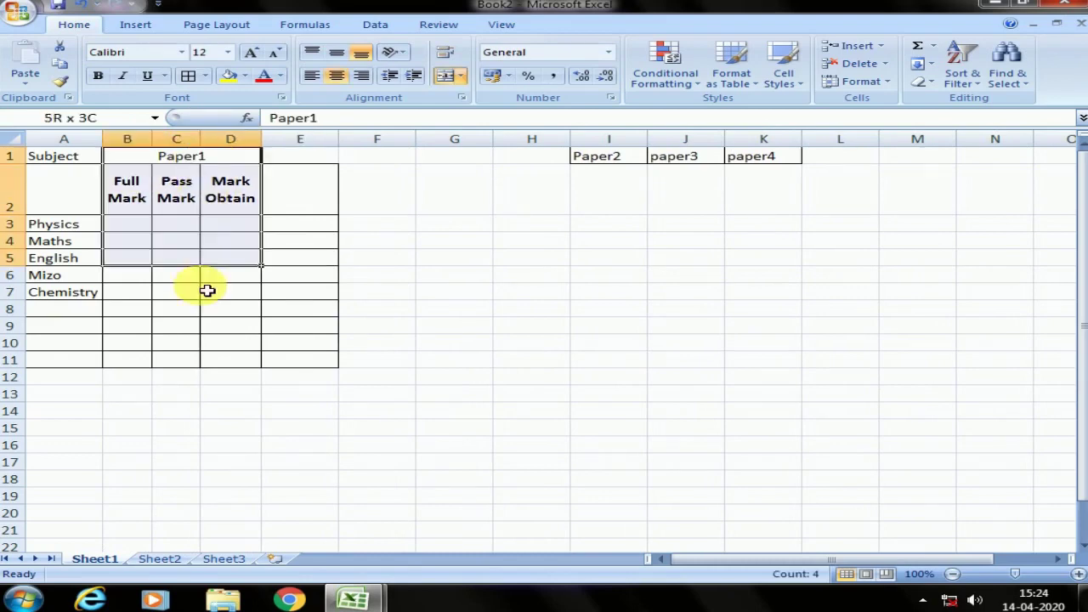
{"action": "right_click", "coordinate": [136, 138]}
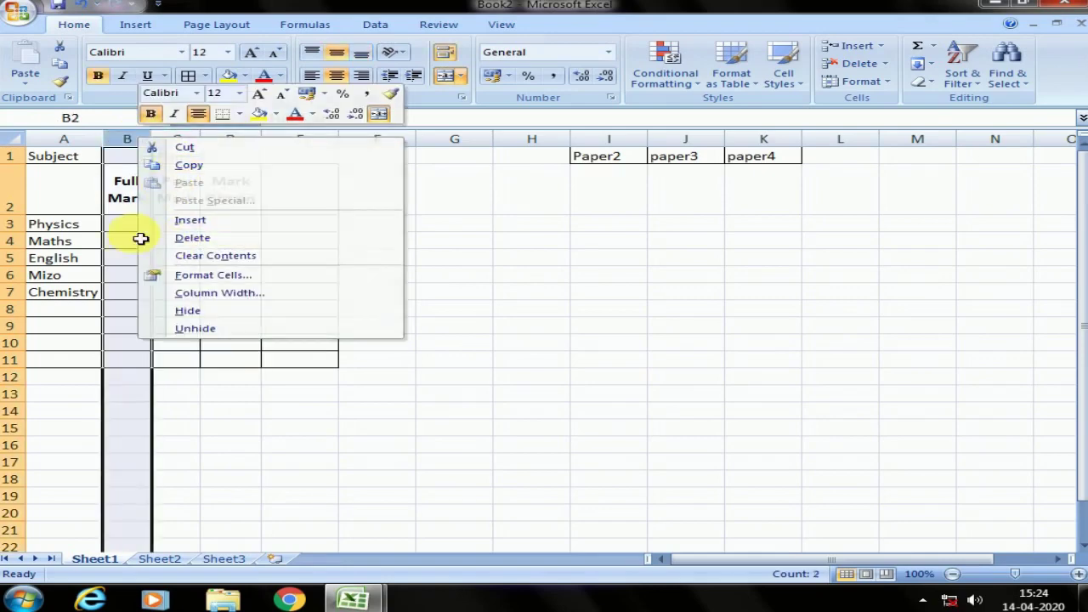
{"action": "left_click", "coordinate": [136, 176]}
{"action": "left_click_drag", "start_coordinate": [139, 162], "coordinate": [221, 360]}
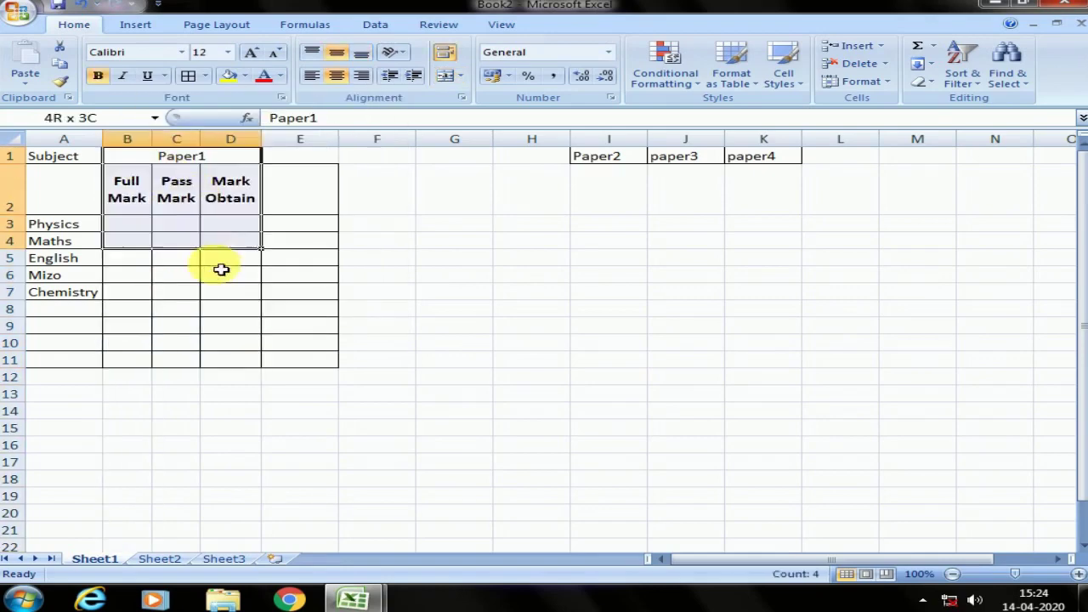
{"action": "right_click", "coordinate": [221, 360]}
{"action": "left_click", "coordinate": [287, 136]}
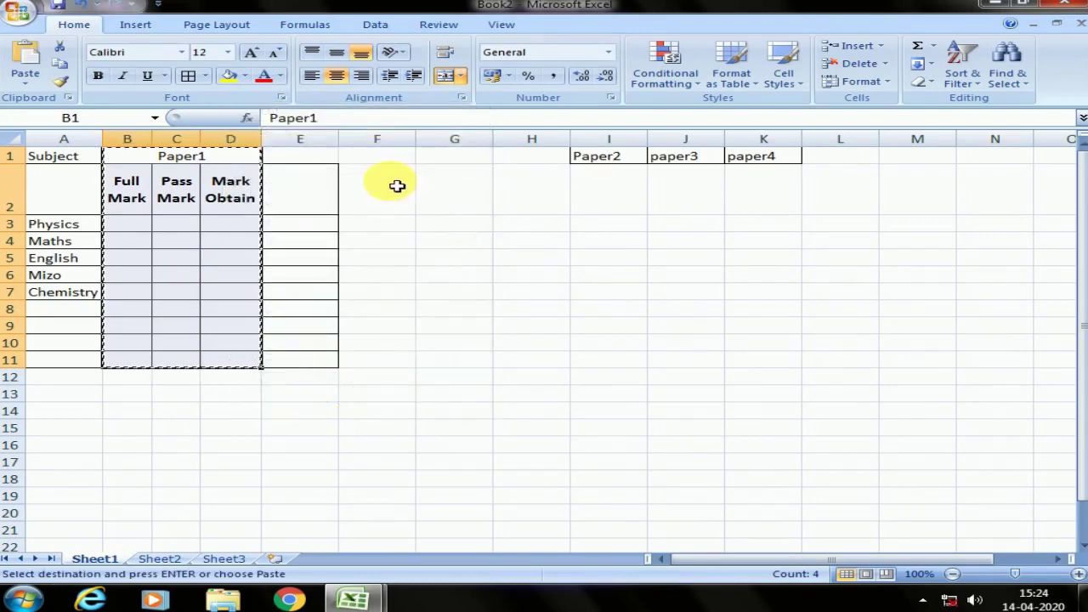
{"action": "left_click", "coordinate": [306, 155]}
{"action": "right_click", "coordinate": [306, 154]}
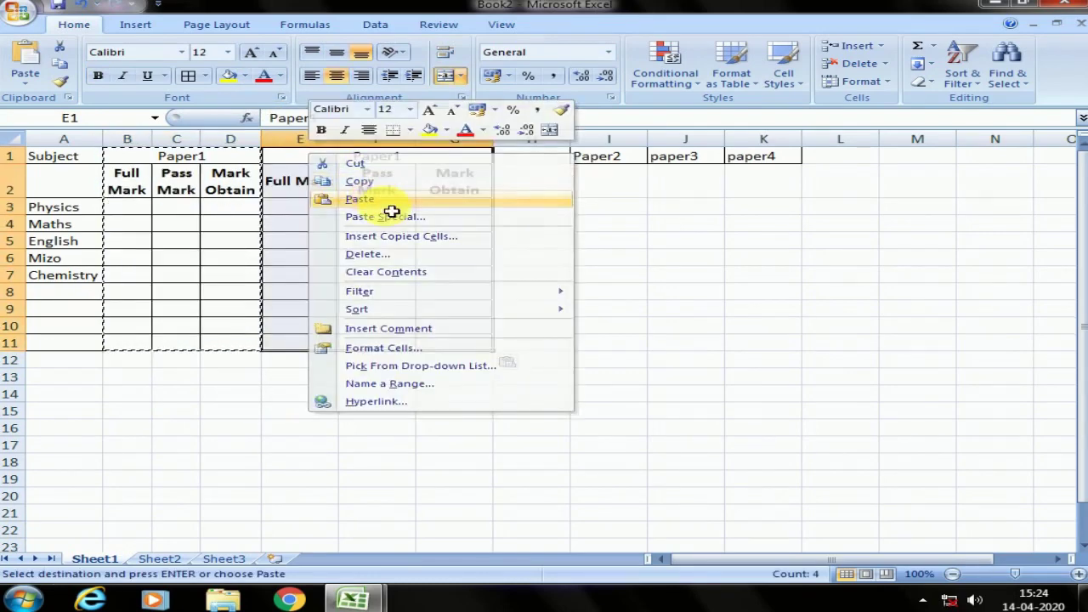
{"action": "left_click", "coordinate": [389, 207]}
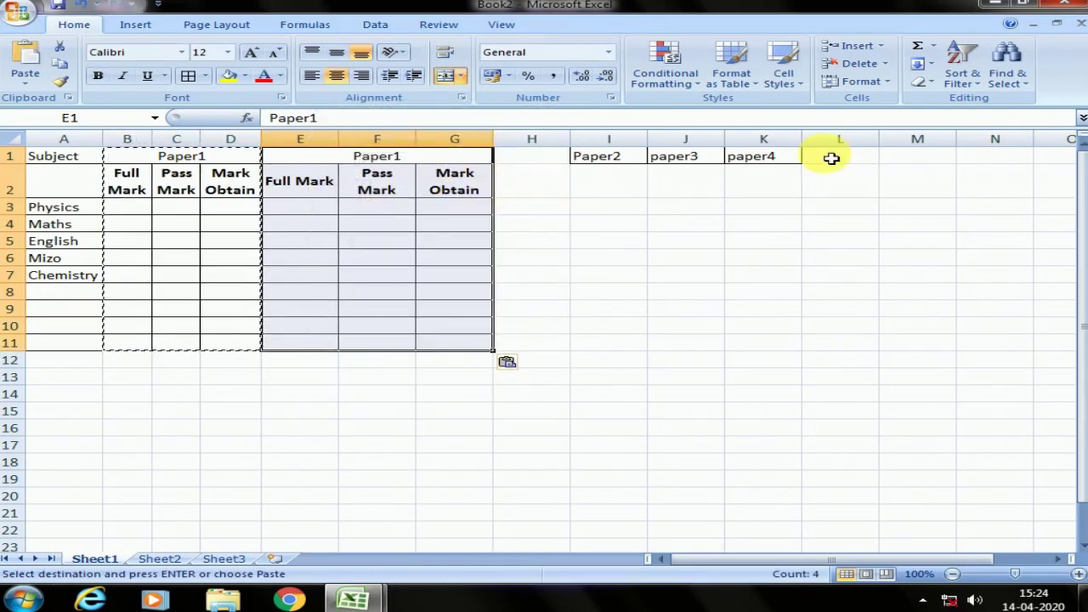
Delete columns I–K holding the old Paper2, paper3 and paper4 labels.
{"action": "left_click_drag", "start_coordinate": [617, 155], "coordinate": [728, 156]}
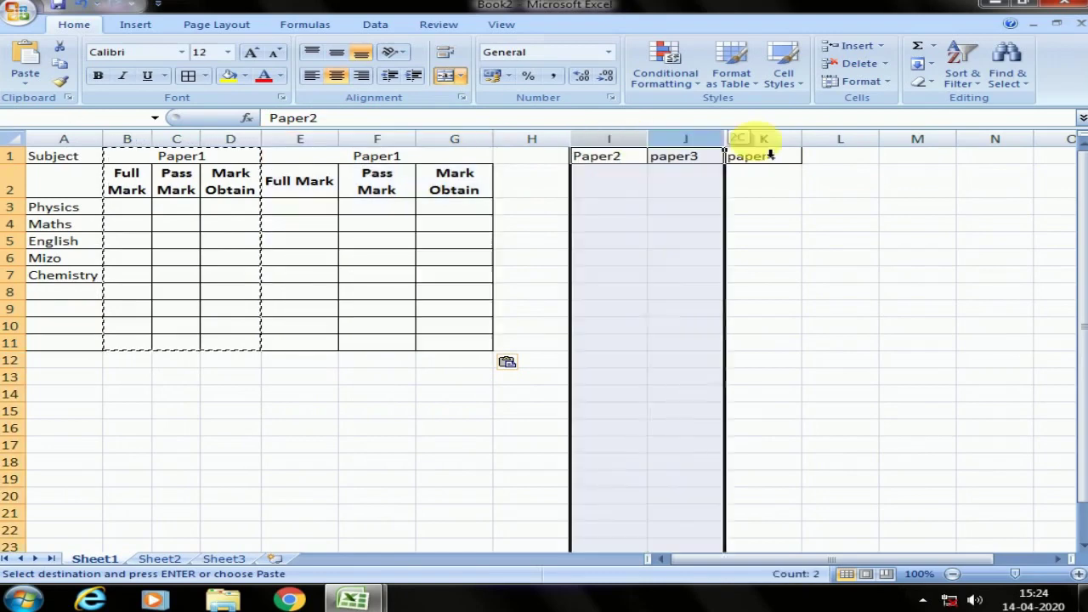
{"action": "right_click", "coordinate": [727, 156]}
{"action": "left_click", "coordinate": [778, 250]}
{"action": "left_click_drag", "start_coordinate": [364, 161], "coordinate": [454, 343]}
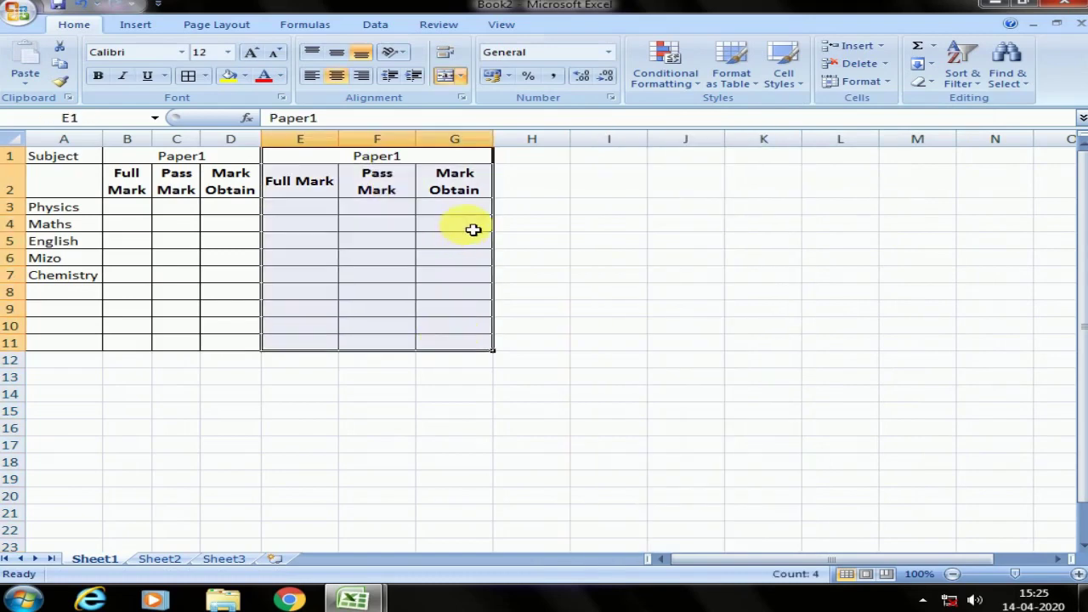
Copy the E–G block and paste it as a third block starting at H1.
{"action": "right_click", "coordinate": [441, 194]}
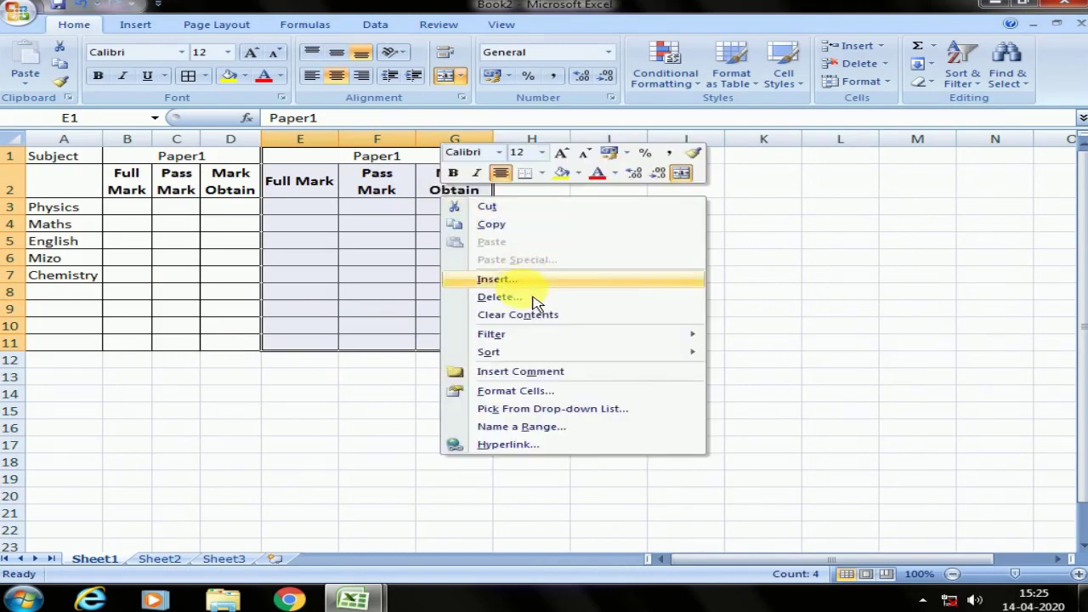
{"action": "left_click", "coordinate": [518, 226]}
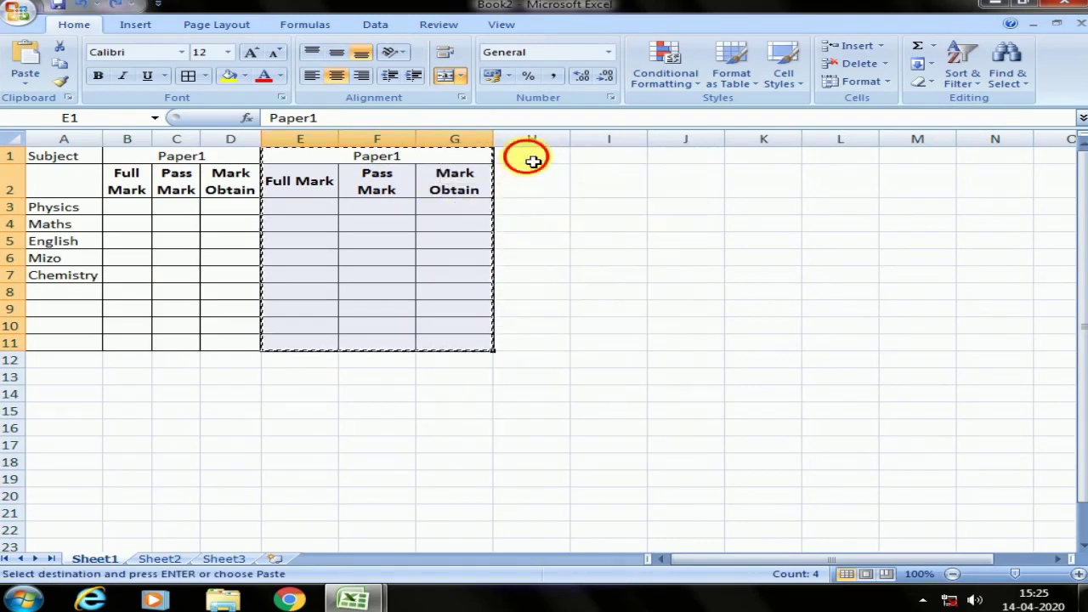
{"action": "right_click", "coordinate": [532, 161]}
{"action": "left_click", "coordinate": [561, 201]}
{"action": "left_click", "coordinate": [564, 270]}
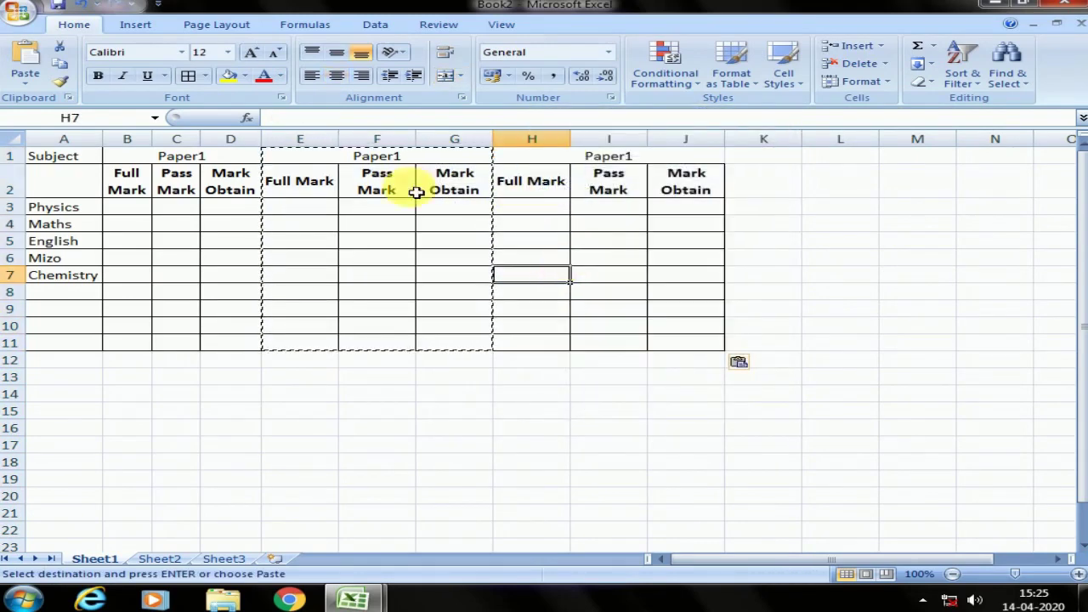
Retitle the E1 heading Paper2 and the H1 heading Paper3.
{"action": "left_click", "coordinate": [385, 160]}
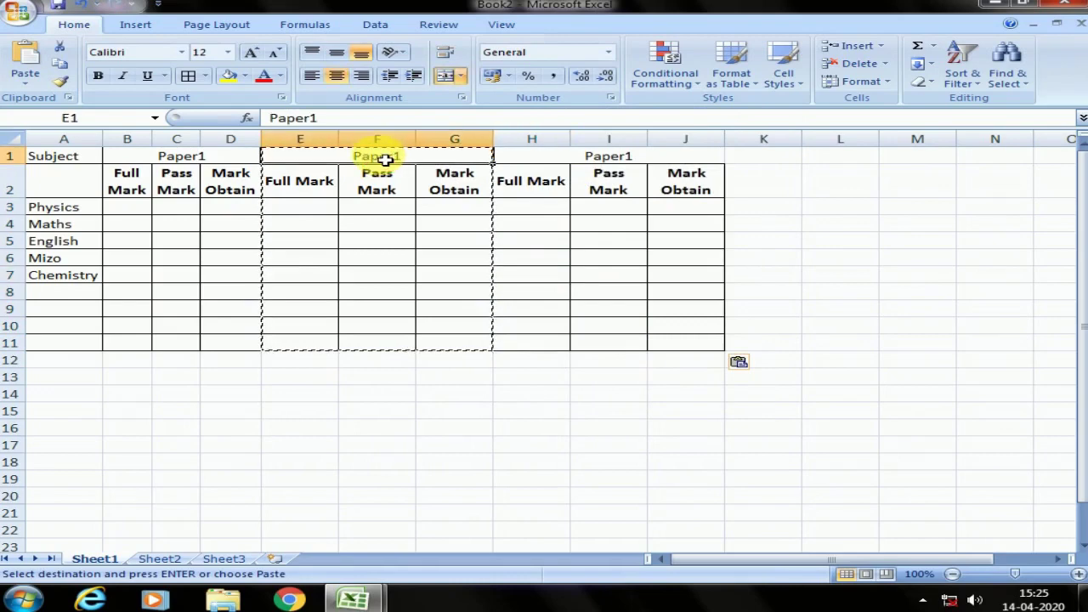
{"action": "type", "text": "Pa"}
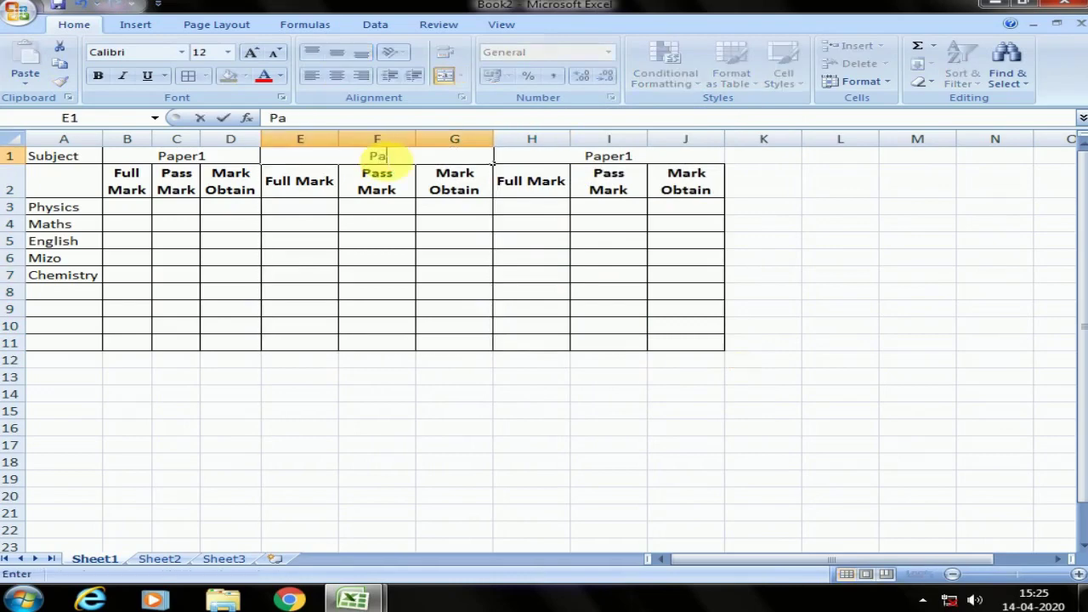
{"action": "type", "text": "per2"}
{"action": "key", "text": "Tab"}
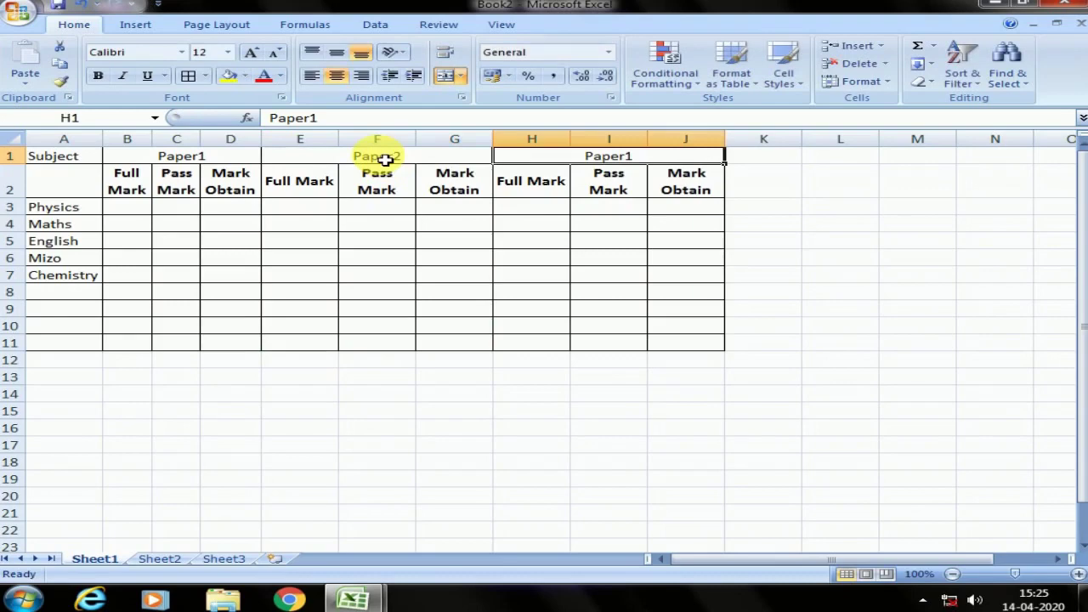
{"action": "type", "text": "P"}
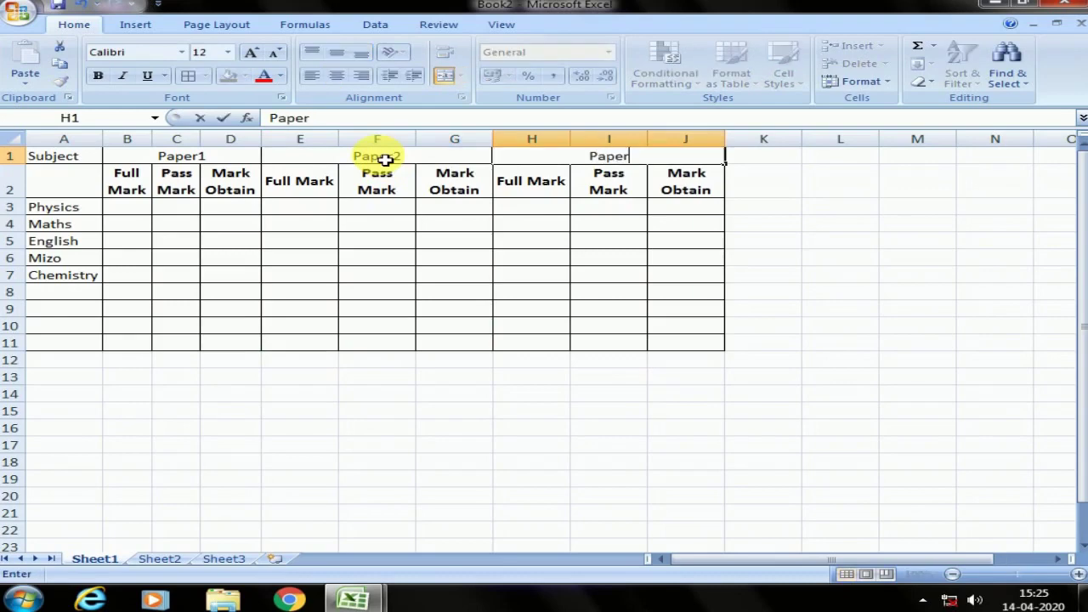
{"action": "type", "text": "3"}
{"action": "key", "text": "Return"}
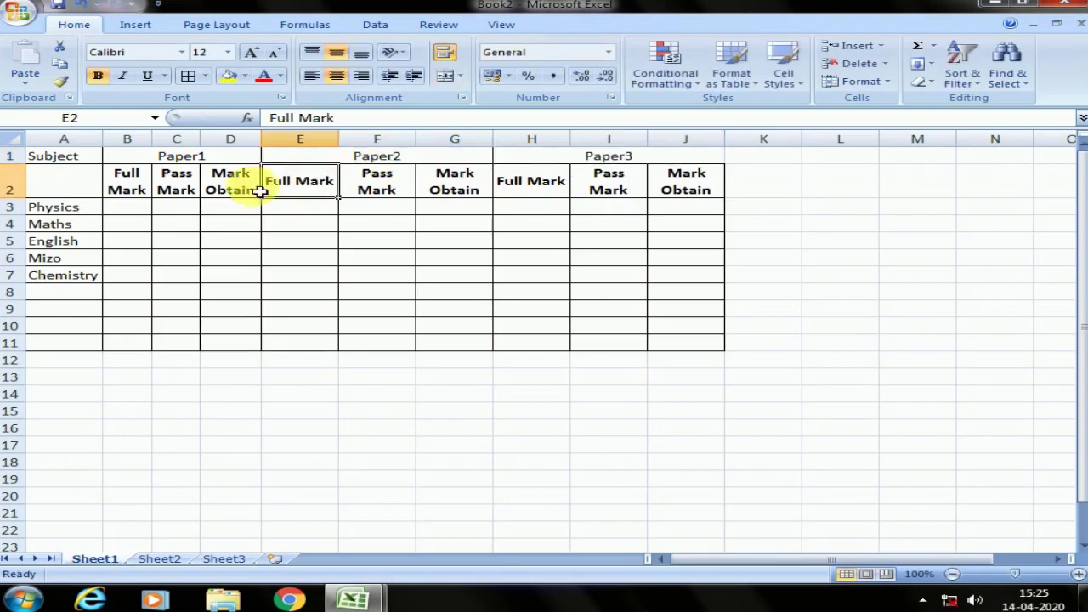
{"action": "left_click", "coordinate": [140, 216]}
Enter Full Mark 100 and Pass Mark 33 under Paper1 and fill them down from Physics to Chemistry.
{"action": "type", "text": "100"}
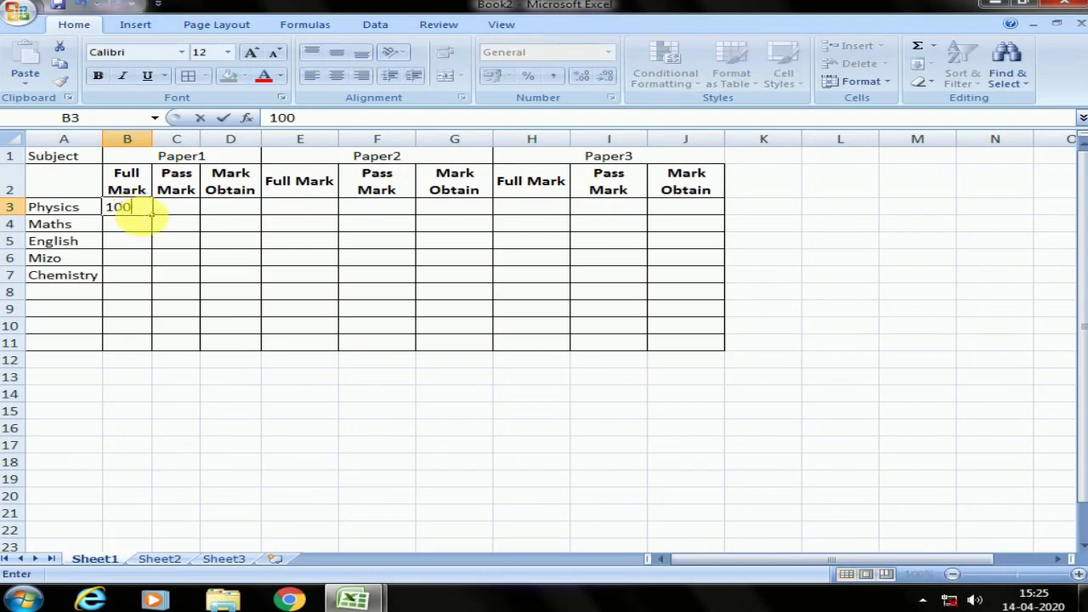
{"action": "left_click", "coordinate": [172, 209]}
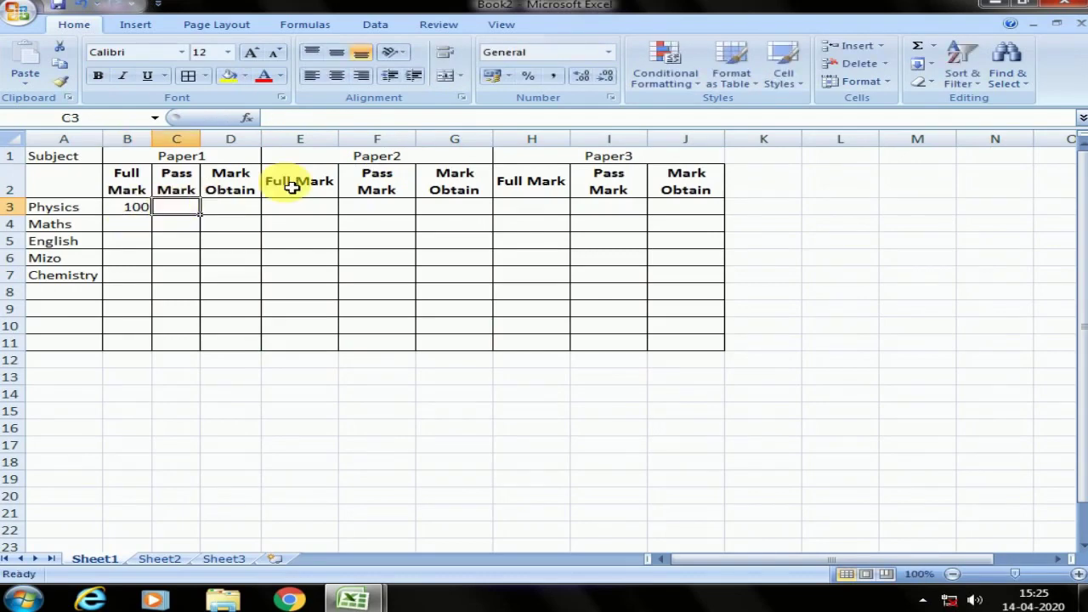
{"action": "type", "text": "33"}
{"action": "left_click", "coordinate": [148, 275]}
{"action": "key", "text": "Right"}
{"action": "left_click", "coordinate": [141, 209]}
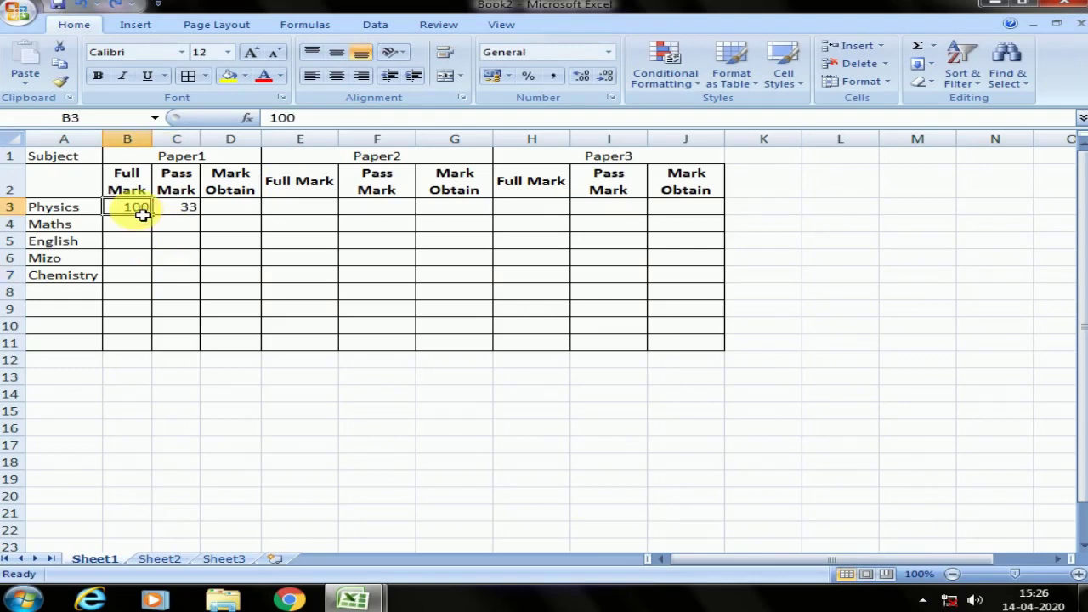
{"action": "left_click", "coordinate": [190, 214]}
{"action": "left_click_drag", "start_coordinate": [141, 209], "coordinate": [214, 227]}
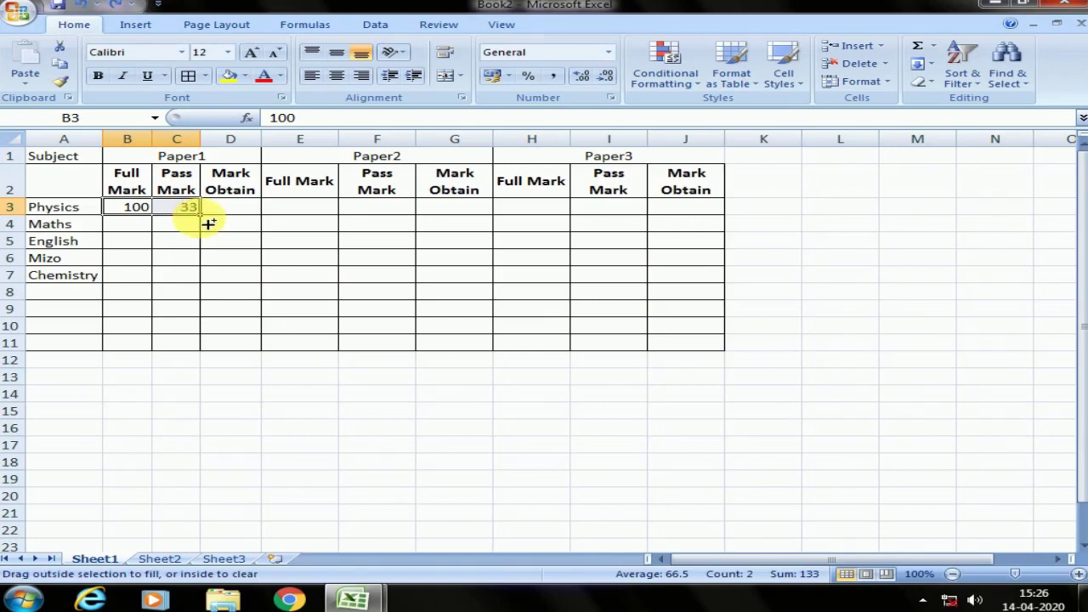
{"action": "left_click_drag", "start_coordinate": [214, 228], "coordinate": [201, 214]}
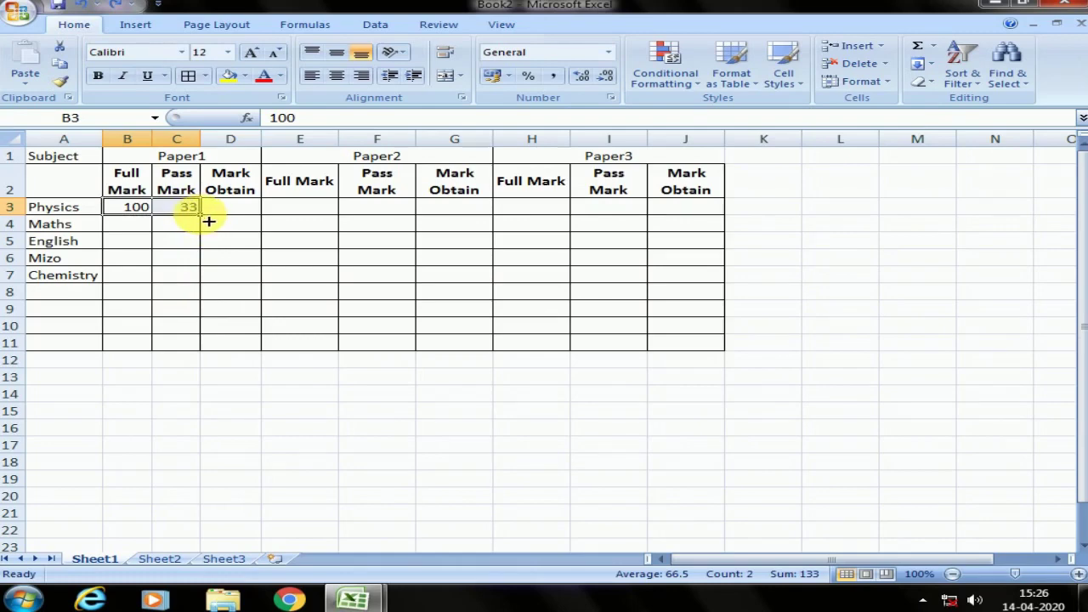
{"action": "left_click_drag", "start_coordinate": [207, 220], "coordinate": [208, 351]}
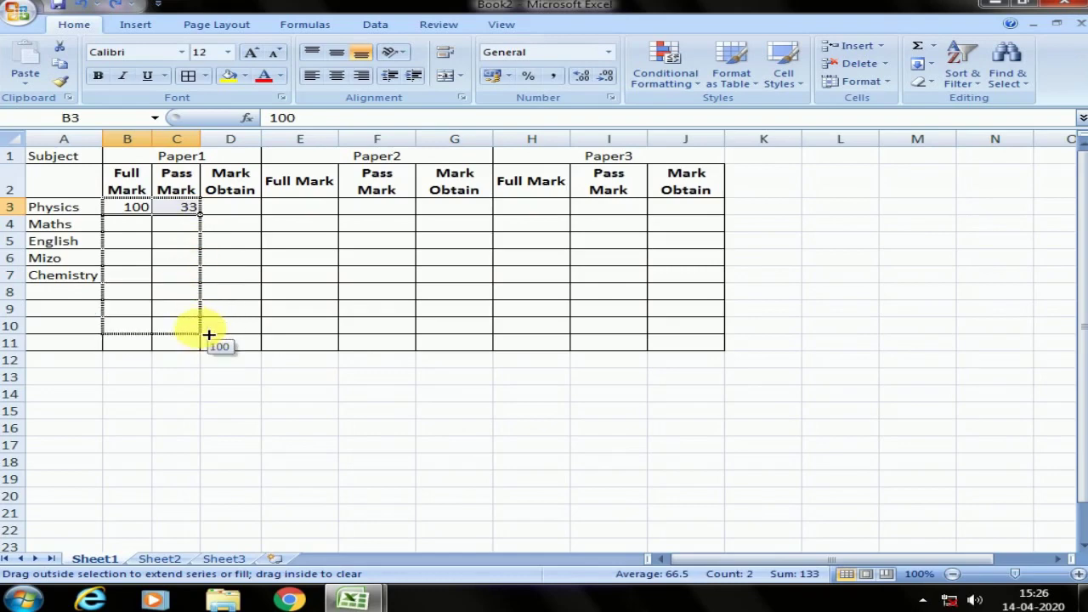
{"action": "left_click_drag", "start_coordinate": [208, 350], "coordinate": [208, 283]}
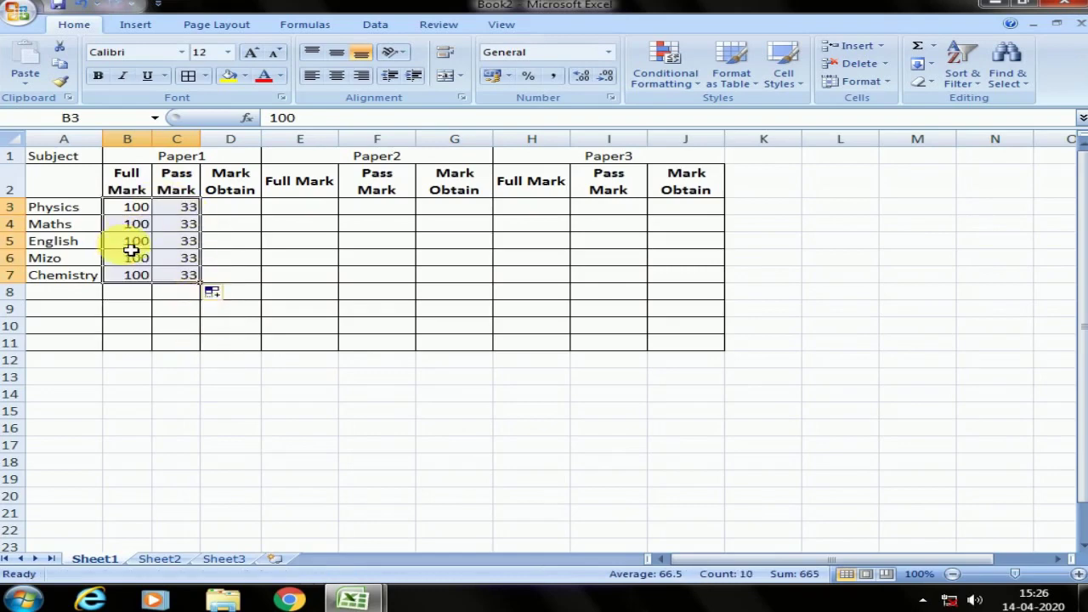
Copy the 100 and 33 marks into the Paper2 and Paper3 Full and Pass Mark columns.
{"action": "left_click_drag", "start_coordinate": [127, 206], "coordinate": [186, 281]}
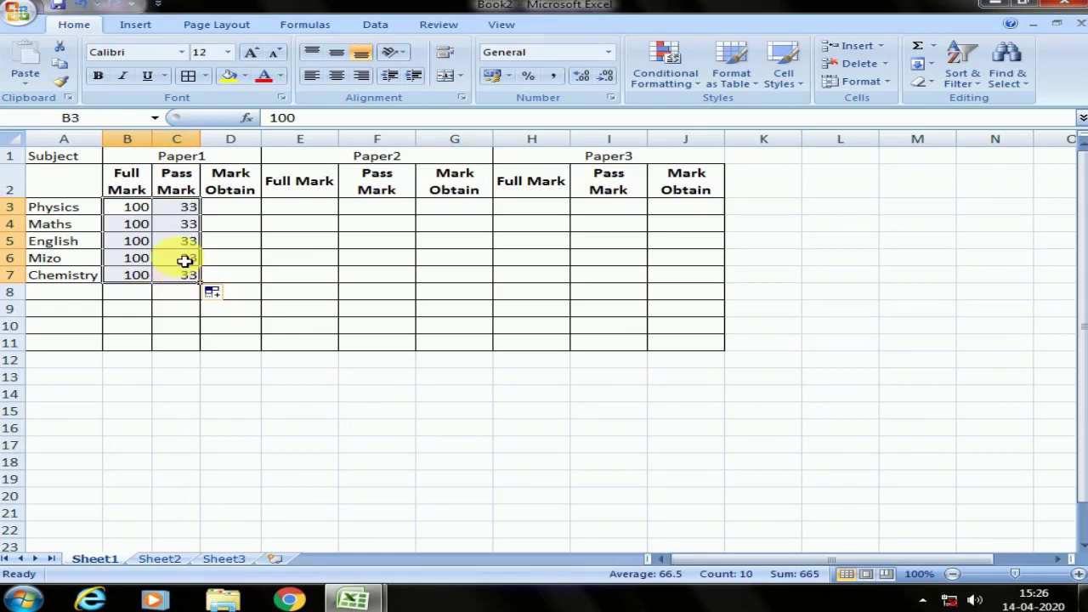
{"action": "left_click_drag", "start_coordinate": [185, 260], "coordinate": [250, 257]}
{"action": "left_click_drag", "start_coordinate": [132, 207], "coordinate": [195, 285]}
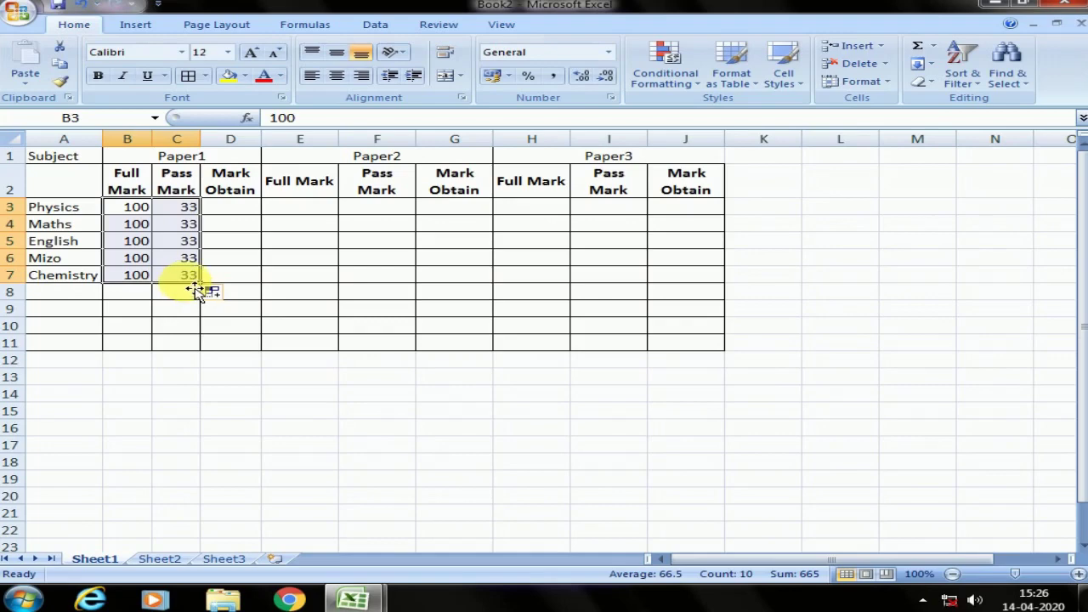
{"action": "left_click_drag", "start_coordinate": [195, 290], "coordinate": [371, 286]}
{"action": "key", "text": "ctrl+z"}
{"action": "left_click_drag", "start_coordinate": [185, 291], "coordinate": [581, 283]}
{"action": "left_click_drag", "start_coordinate": [598, 285], "coordinate": [586, 284]}
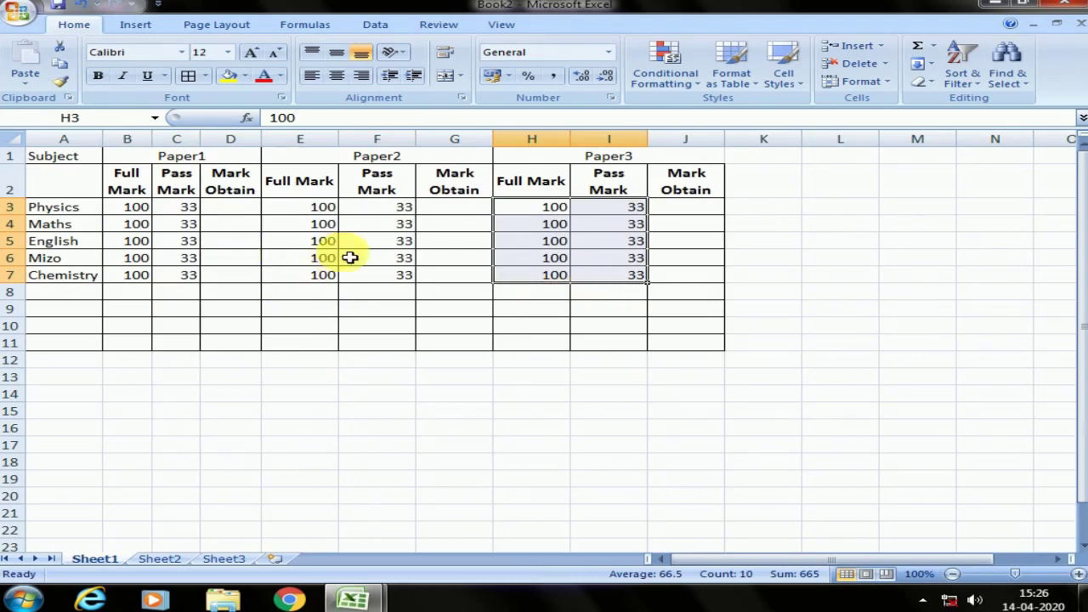
{"action": "key", "text": "ctrl+z"}
{"action": "left_click_drag", "start_coordinate": [289, 211], "coordinate": [395, 279]}
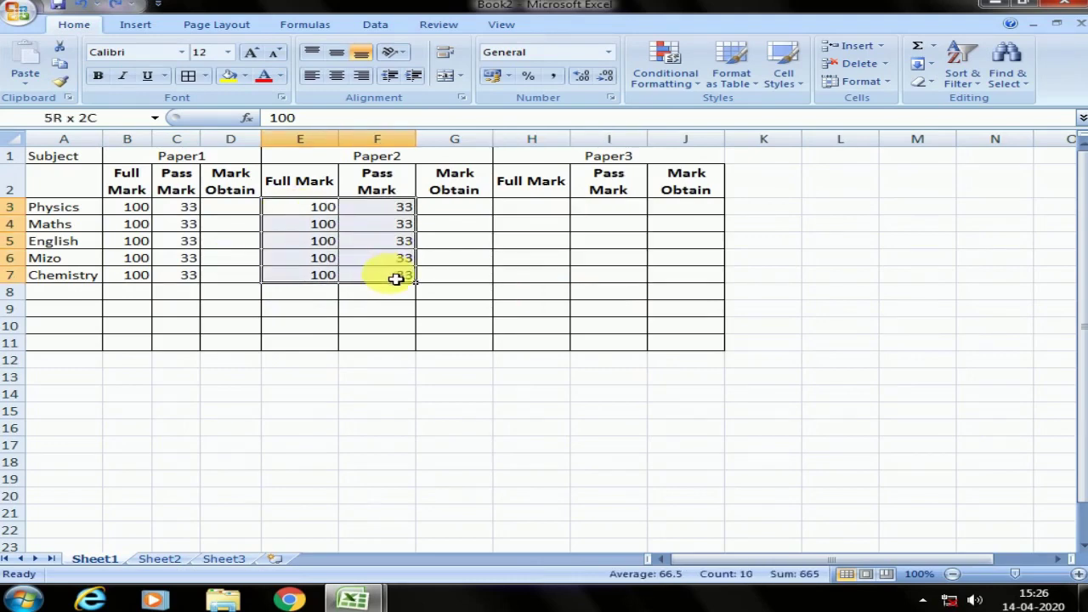
{"action": "key", "text": "ctrl+c"}
{"action": "left_click", "coordinate": [545, 213]}
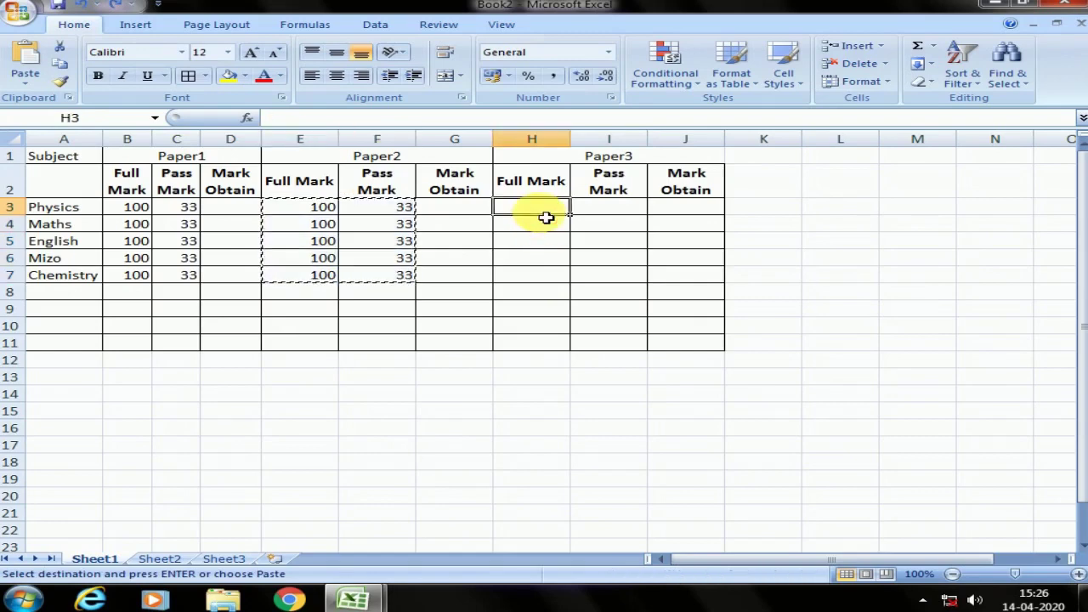
{"action": "key", "text": "ctrl+v"}
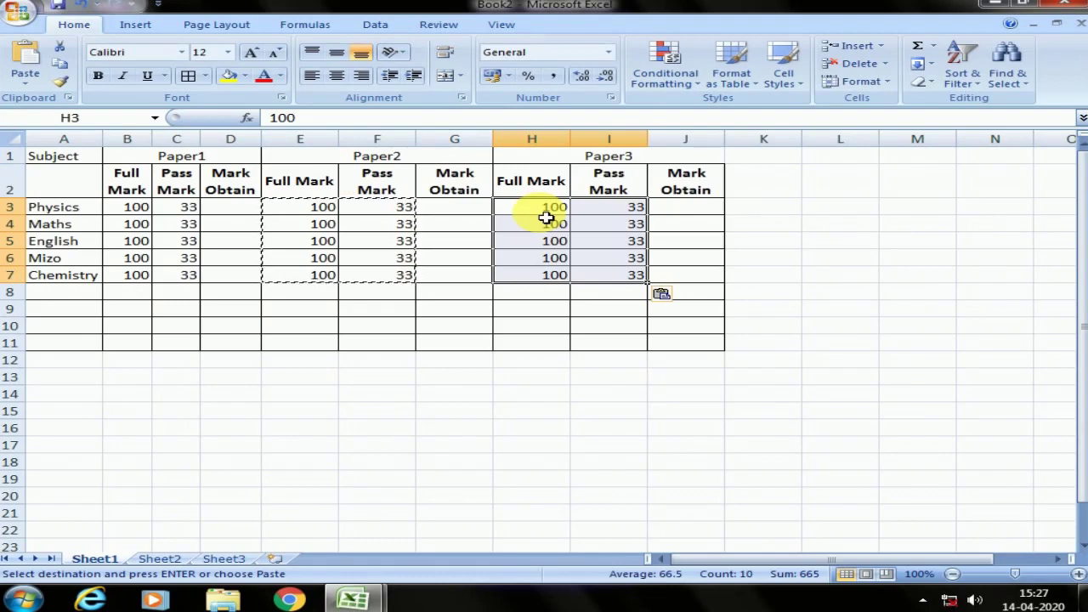
Enter Paper1 Mark Obtain scores 55, 65, 23, 28 and 33 down column D.
{"action": "left_click", "coordinate": [486, 236]}
{"action": "left_click", "coordinate": [235, 214]}
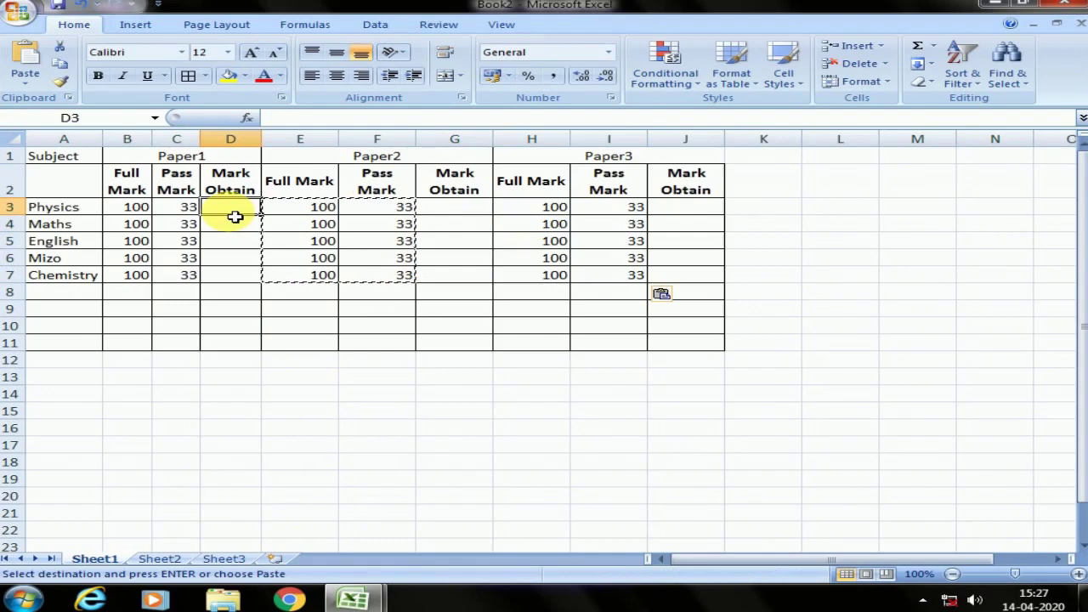
{"action": "type", "text": "55"}
{"action": "key", "text": "Return"}
{"action": "type", "text": "65"}
{"action": "key", "text": "Return"}
{"action": "type", "text": "0"}
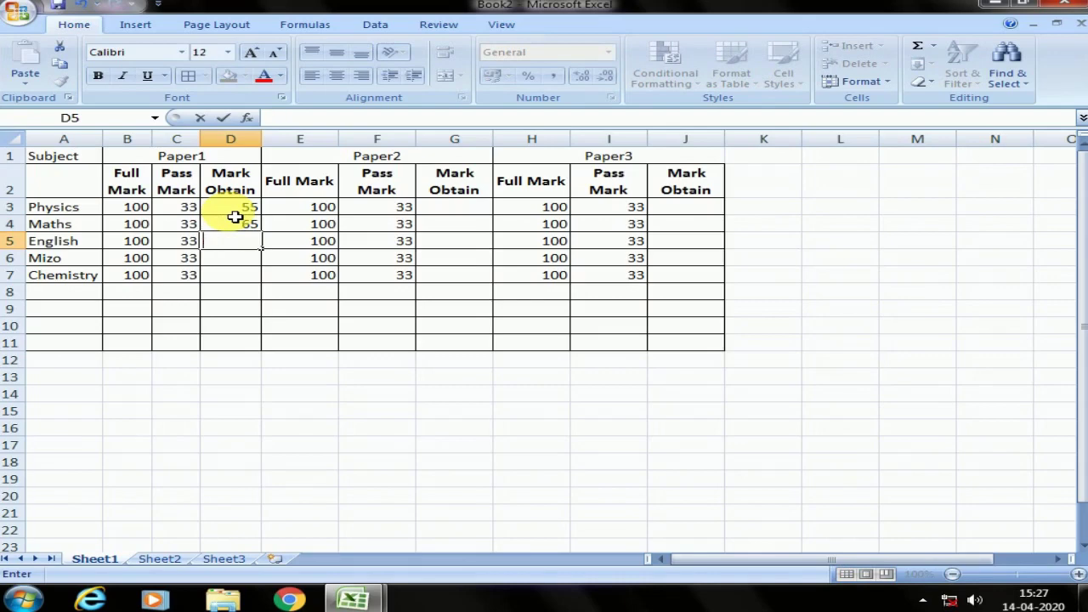
{"action": "type", "text": "3"}
{"action": "key", "text": "Return"}
{"action": "type", "text": "28"}
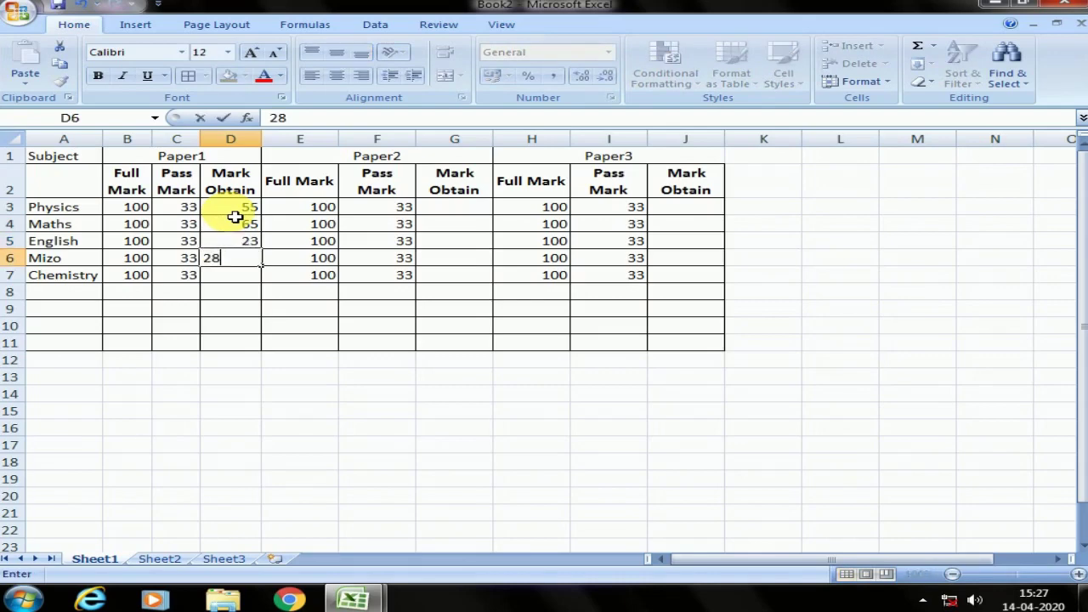
{"action": "key", "text": "Return"}
{"action": "type", "text": "33"}
{"action": "key", "text": "Return"}
Copy the Paper1 scores into the Paper2 and Paper3 Mark Obtain columns.
{"action": "mouse_move", "coordinate": [244, 210]}
{"action": "left_mouse_down"}
{"action": "mouse_move", "coordinate": [229, 278]}
{"action": "mouse_move", "coordinate": [463, 280]}
{"action": "left_mouse_up"}
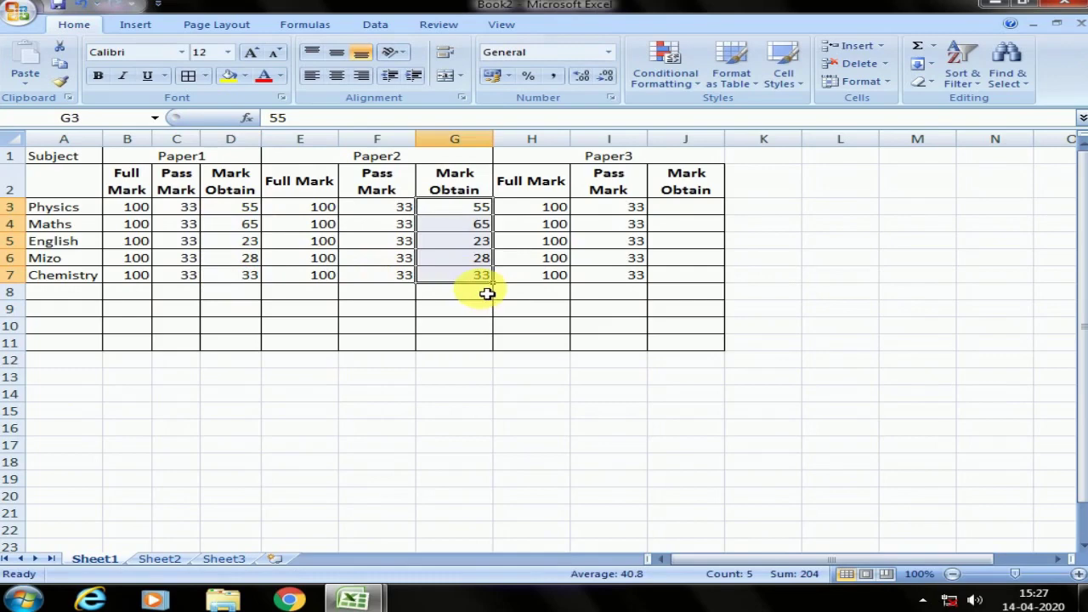
{"action": "left_click_drag", "start_coordinate": [489, 289], "coordinate": [719, 275]}
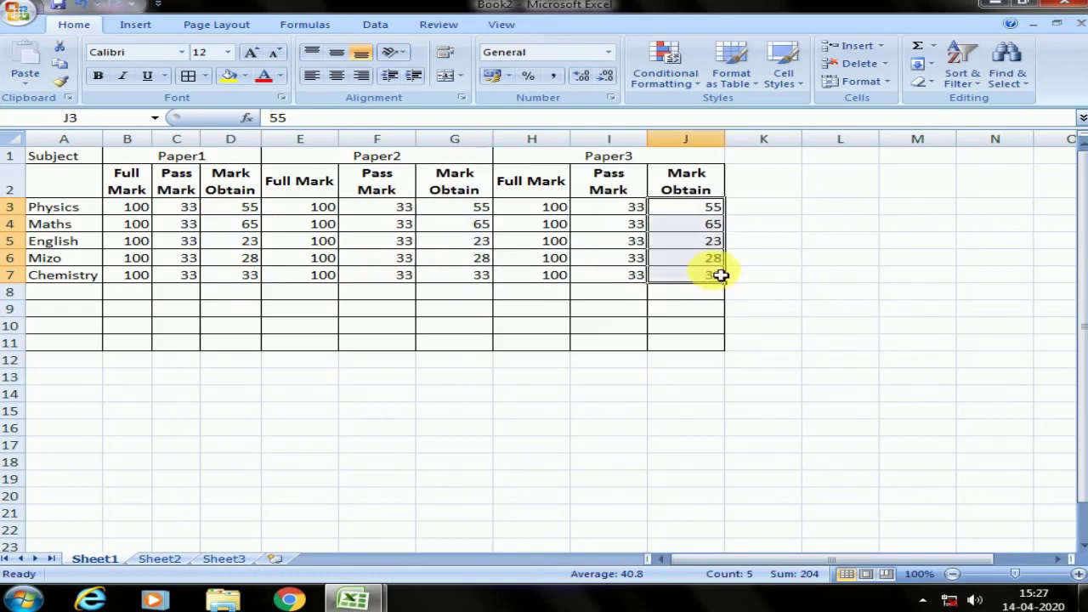
{"action": "left_click", "coordinate": [717, 245]}
{"action": "left_click", "coordinate": [634, 276]}
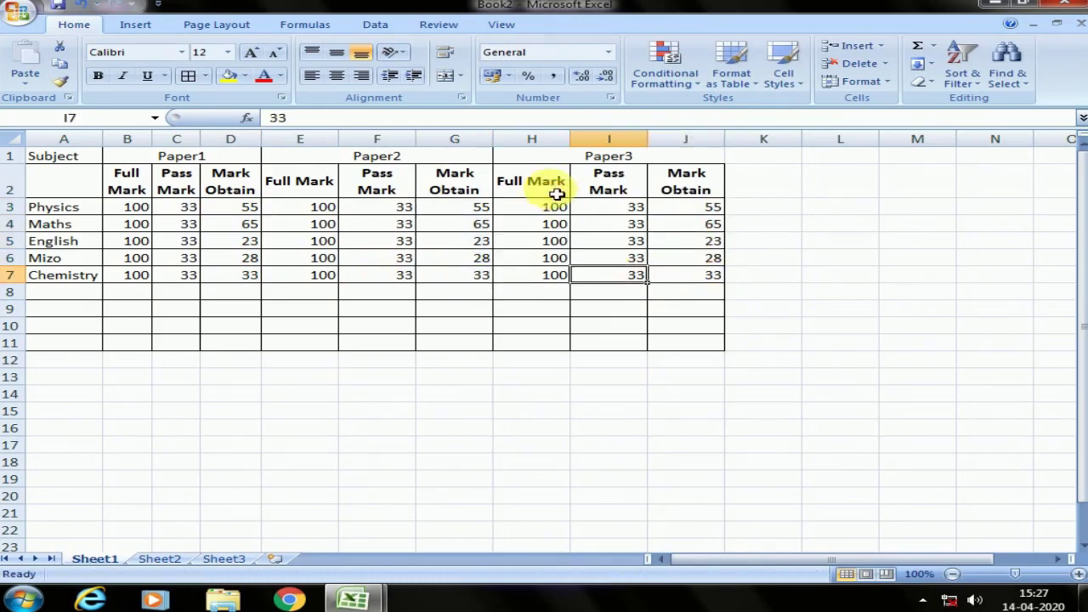
Break the Paper3 and Paper2 Full Mark headings onto two lines with Alt+Enter.
{"action": "left_click", "coordinate": [531, 181]}
{"action": "left_click", "coordinate": [558, 241]}
{"action": "left_click", "coordinate": [520, 179]}
{"action": "double_click", "coordinate": [524, 182]}
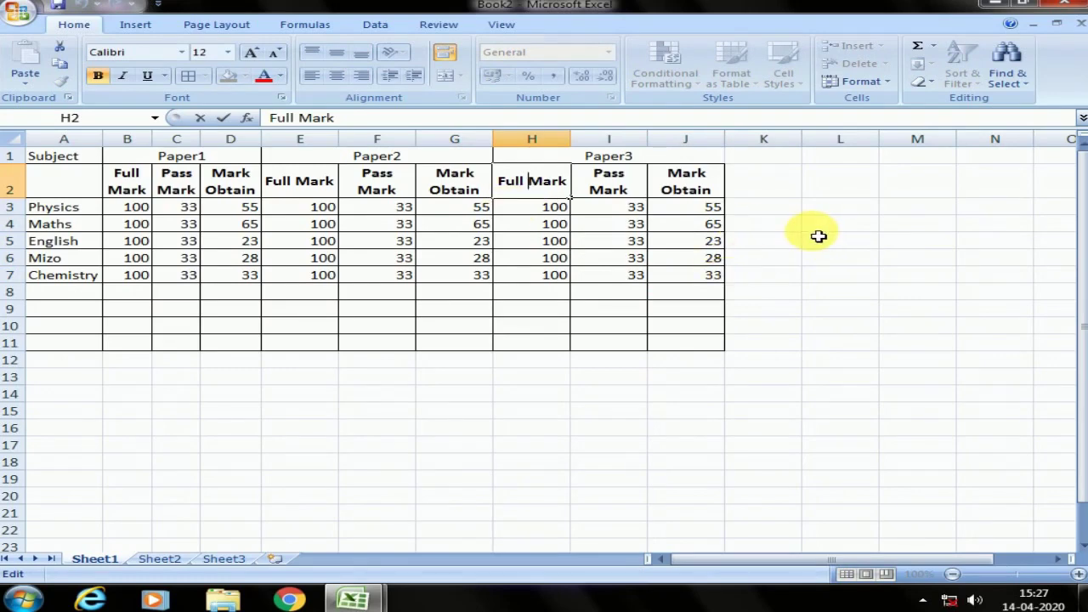
{"action": "key", "text": "alt+Return"}
{"action": "key", "text": "Return"}
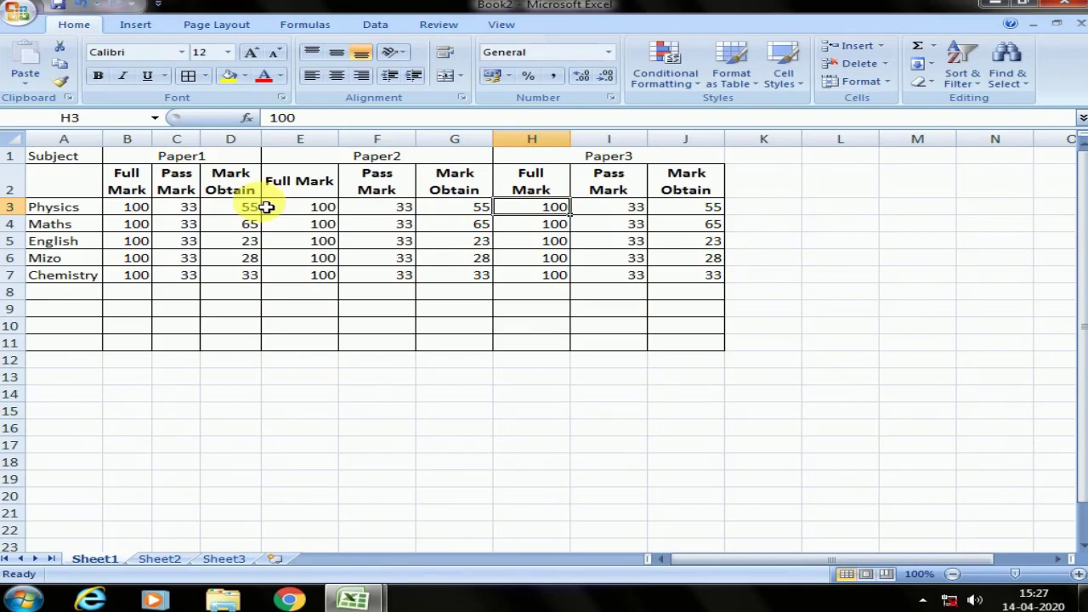
{"action": "double_click", "coordinate": [292, 181]}
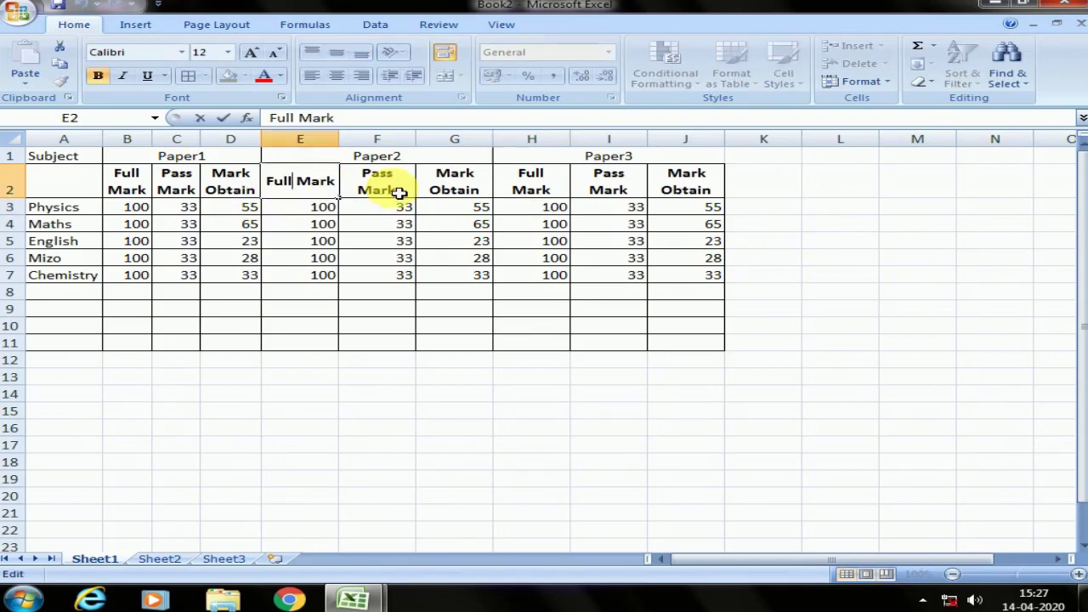
{"action": "key", "text": "alt+Return"}
{"action": "key", "text": "Return"}
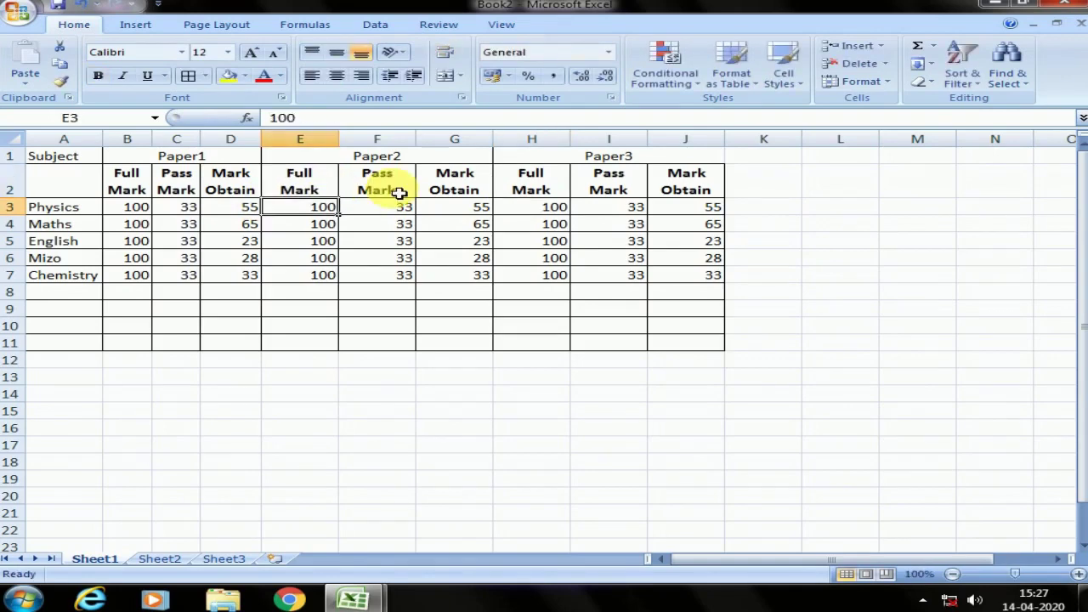
Select the whole marksheet range A1:J11.
{"action": "left_click", "coordinate": [790, 258]}
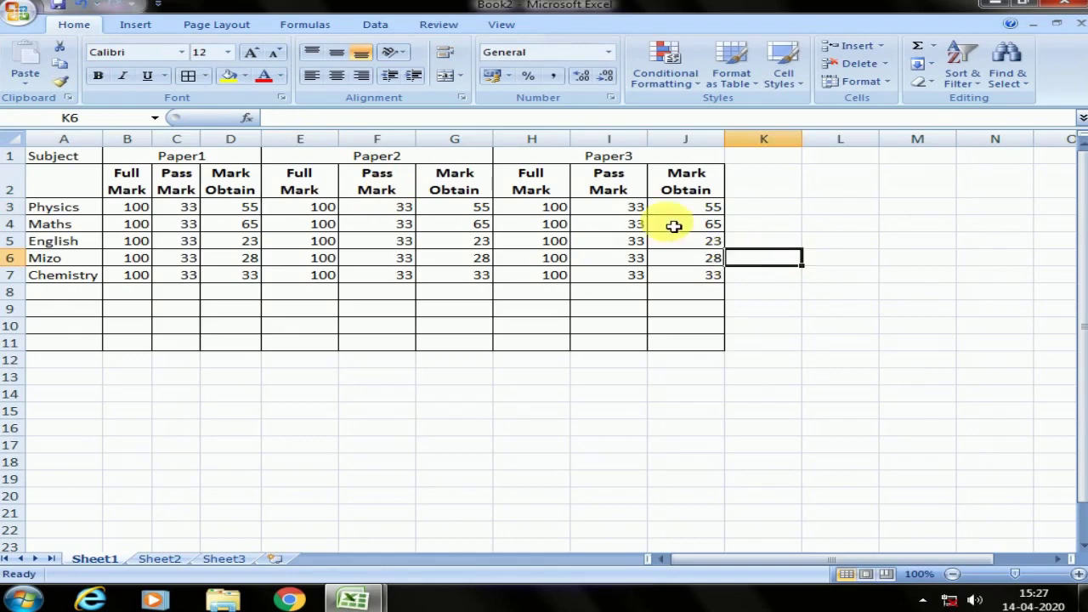
{"action": "left_click", "coordinate": [681, 185]}
{"action": "left_click", "coordinate": [680, 158]}
{"action": "left_click", "coordinate": [706, 185]}
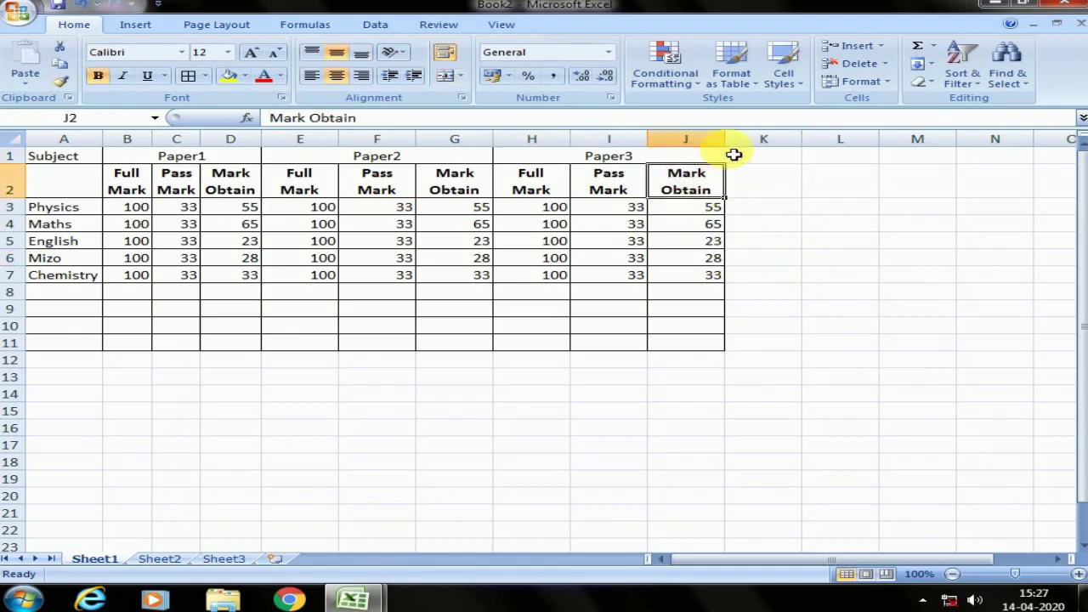
{"action": "mouse_move", "coordinate": [89, 160]}
{"action": "left_mouse_down"}
{"action": "mouse_move", "coordinate": [685, 335]}
{"action": "mouse_move", "coordinate": [687, 355]}
{"action": "left_mouse_up"}
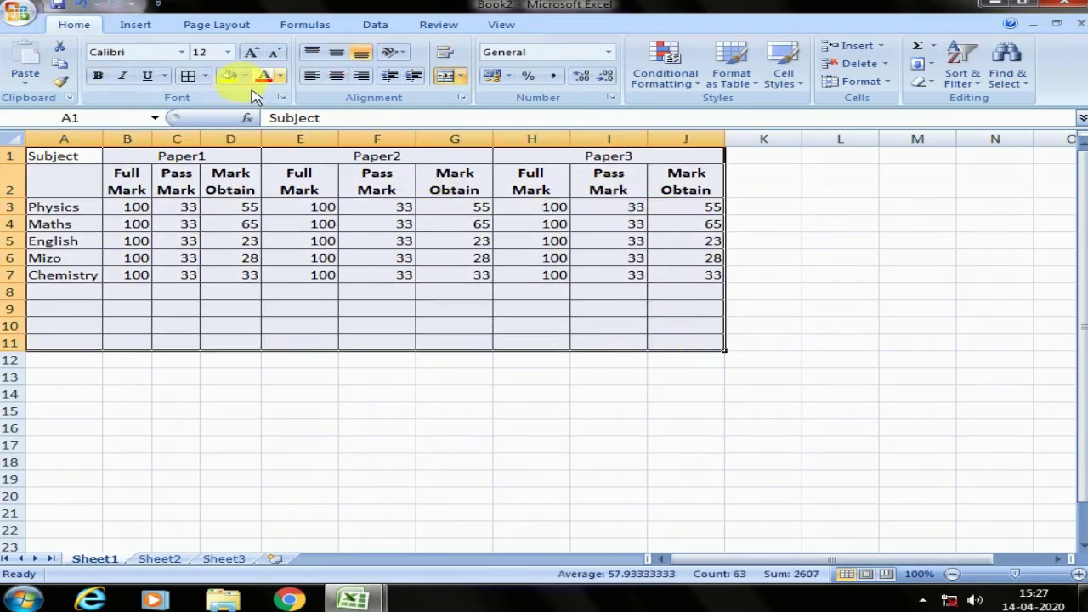
Apply All Borders to every cell of the A1:J11 marksheet.
{"action": "left_click", "coordinate": [205, 75]}
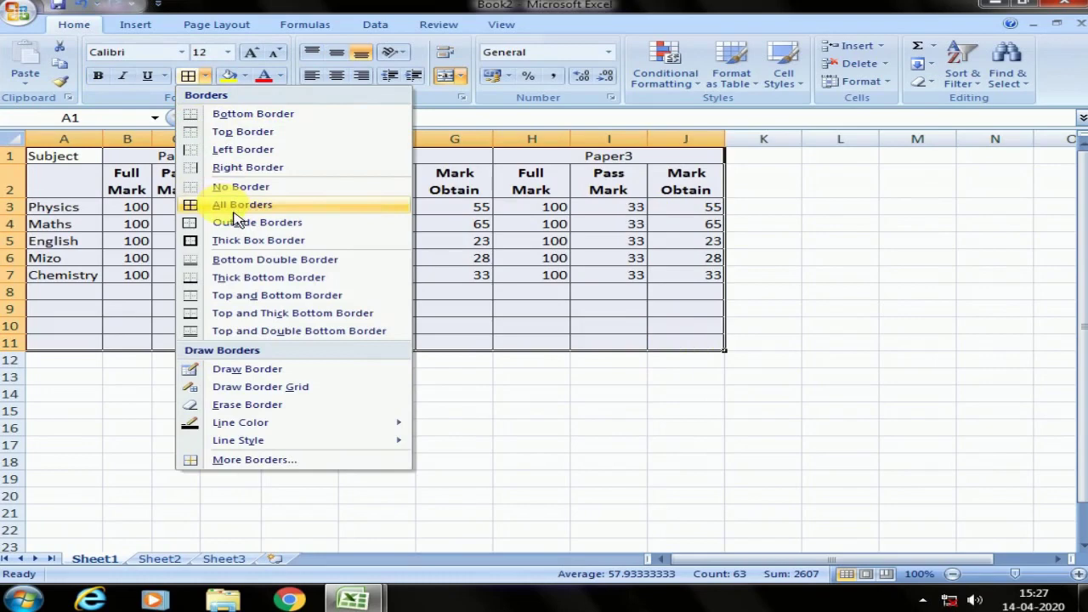
{"action": "left_click", "coordinate": [243, 204]}
{"action": "left_click", "coordinate": [506, 295]}
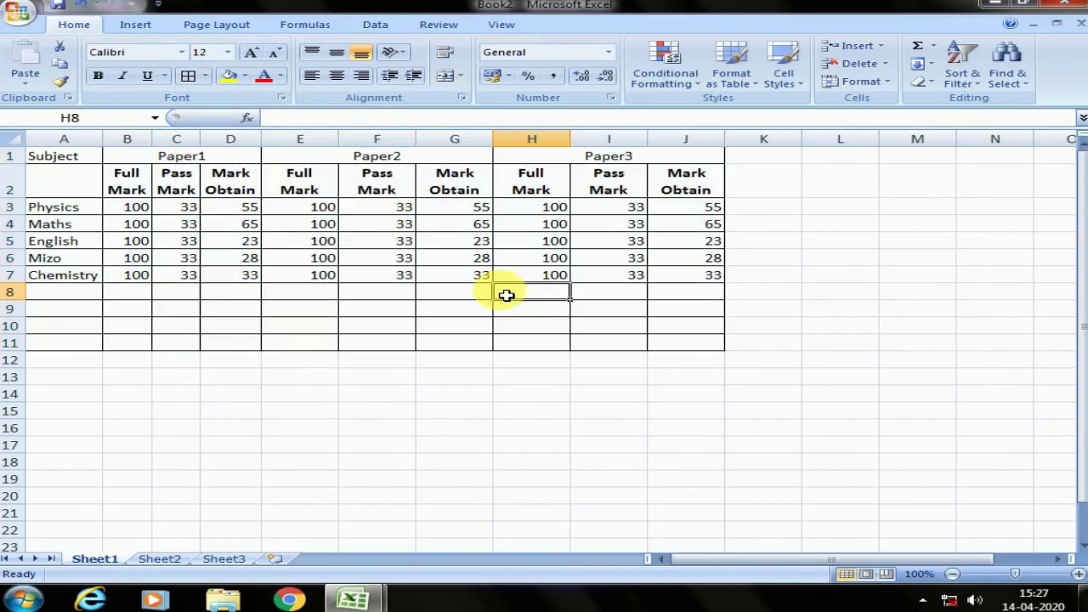
{"action": "left_click", "coordinate": [785, 163]}
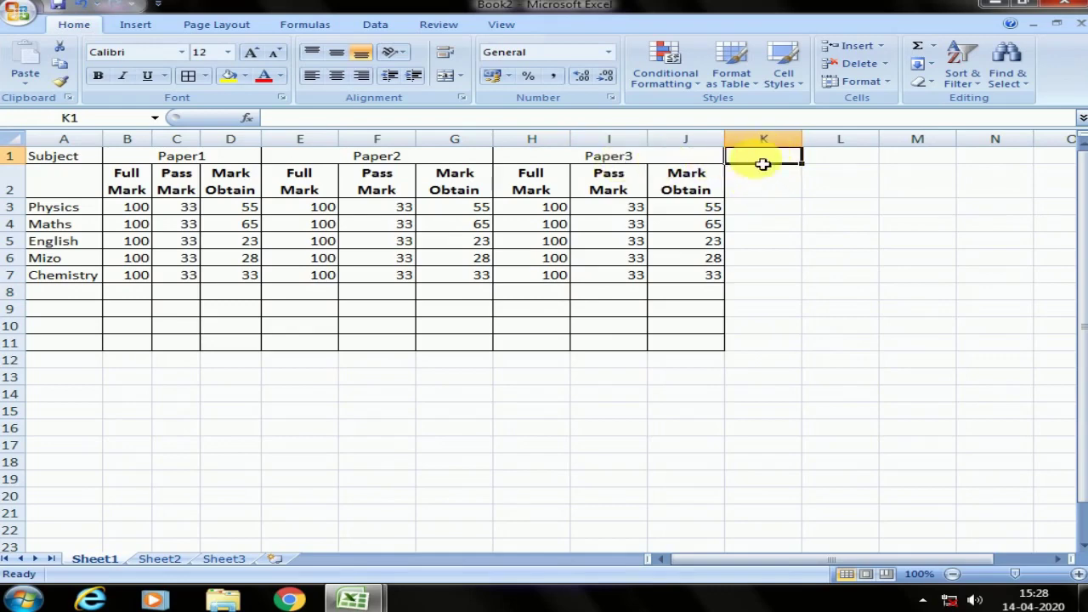
Merge cells K1 through L2 into a single cell.
{"action": "left_click_drag", "start_coordinate": [748, 160], "coordinate": [842, 186]}
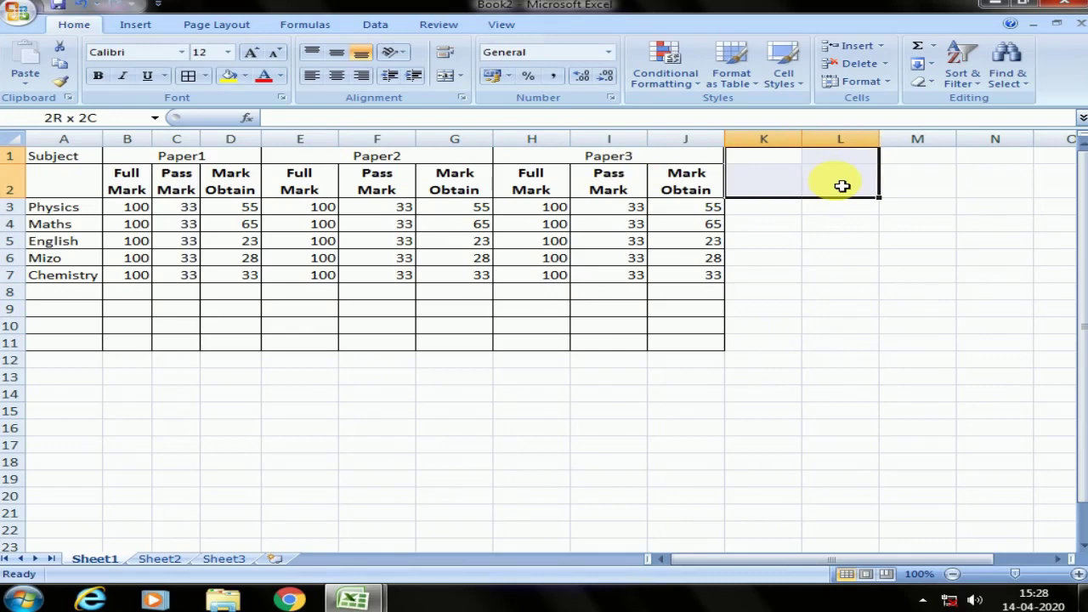
{"action": "left_click", "coordinate": [460, 76]}
{"action": "left_click", "coordinate": [510, 96]}
{"action": "left_click", "coordinate": [824, 240]}
{"action": "left_click", "coordinate": [808, 176]}
Enter TOTAL in the merged cell, make it italic and middle-aligned.
{"action": "type", "text": "TOT"}
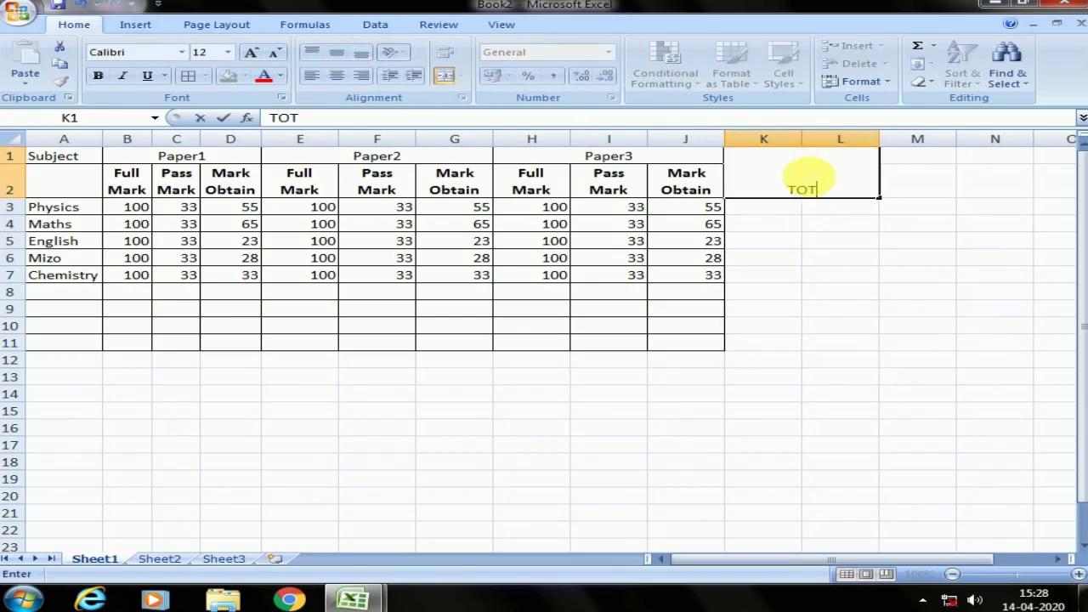
{"action": "key", "text": "Return"}
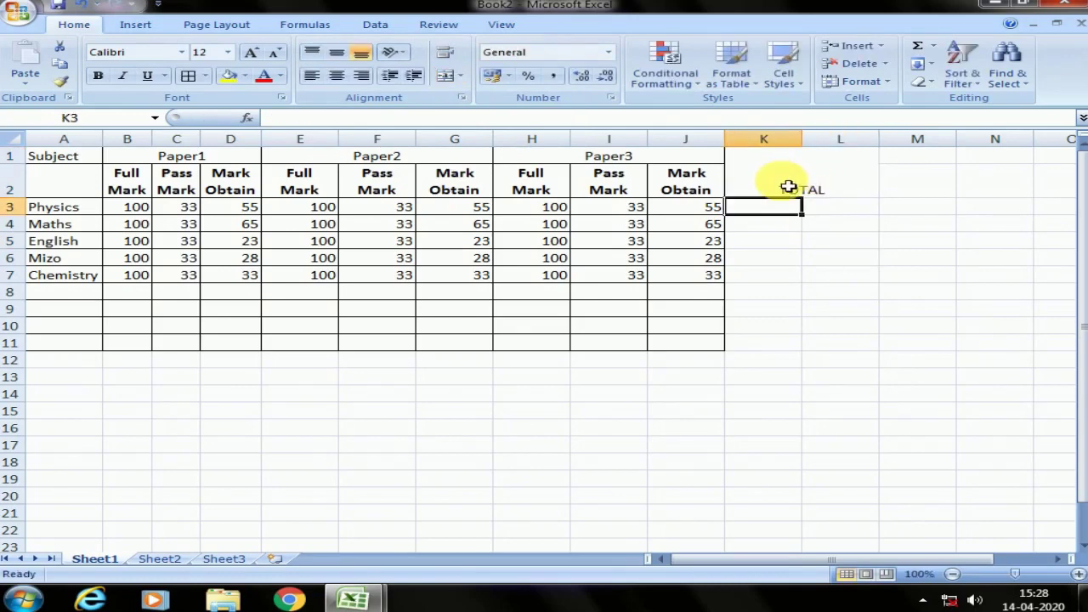
{"action": "left_click", "coordinate": [807, 175]}
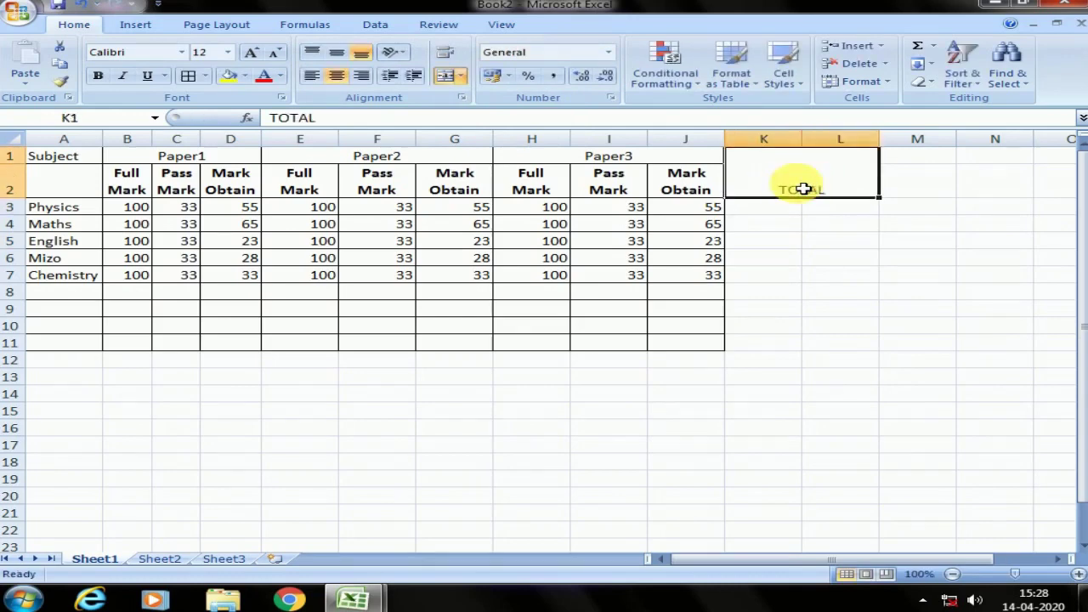
{"action": "left_click", "coordinate": [127, 80]}
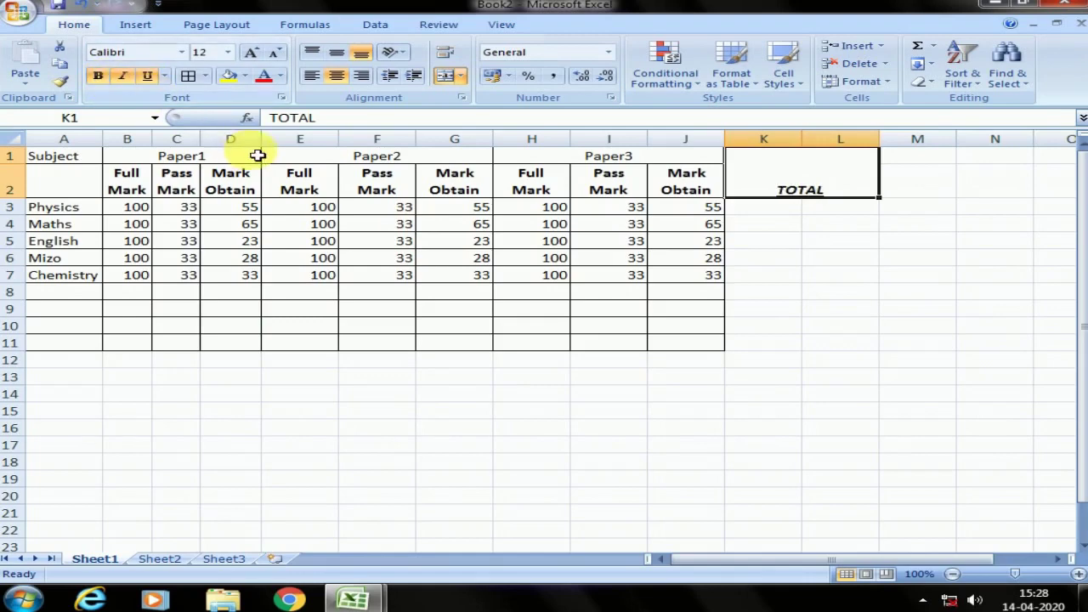
{"action": "left_click", "coordinate": [340, 54]}
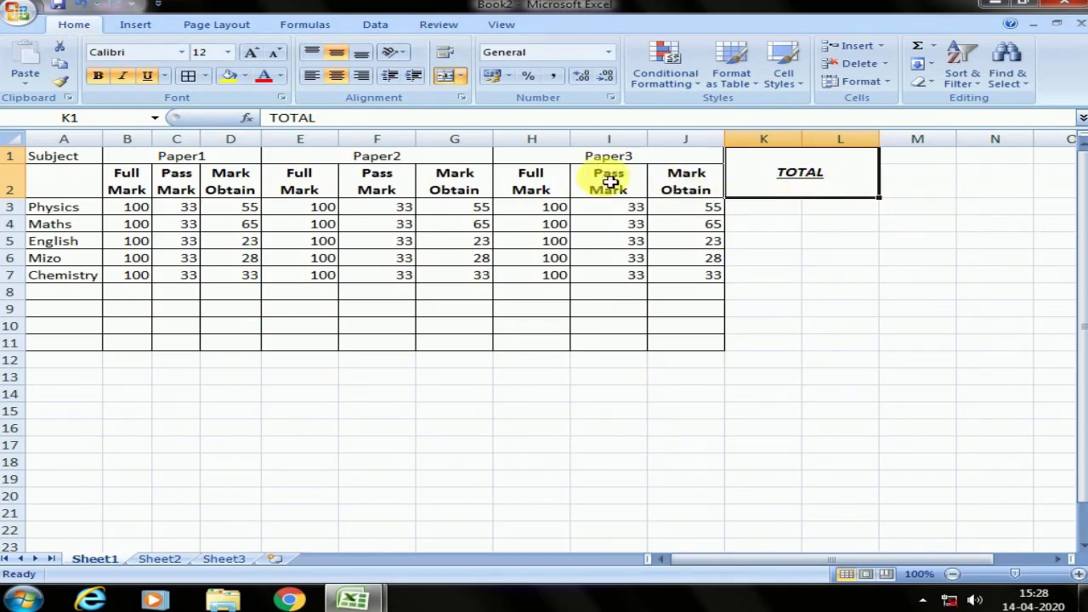
Rotate TOTAL to read upward and unmerge the K1:L2 block.
{"action": "left_click", "coordinate": [391, 52]}
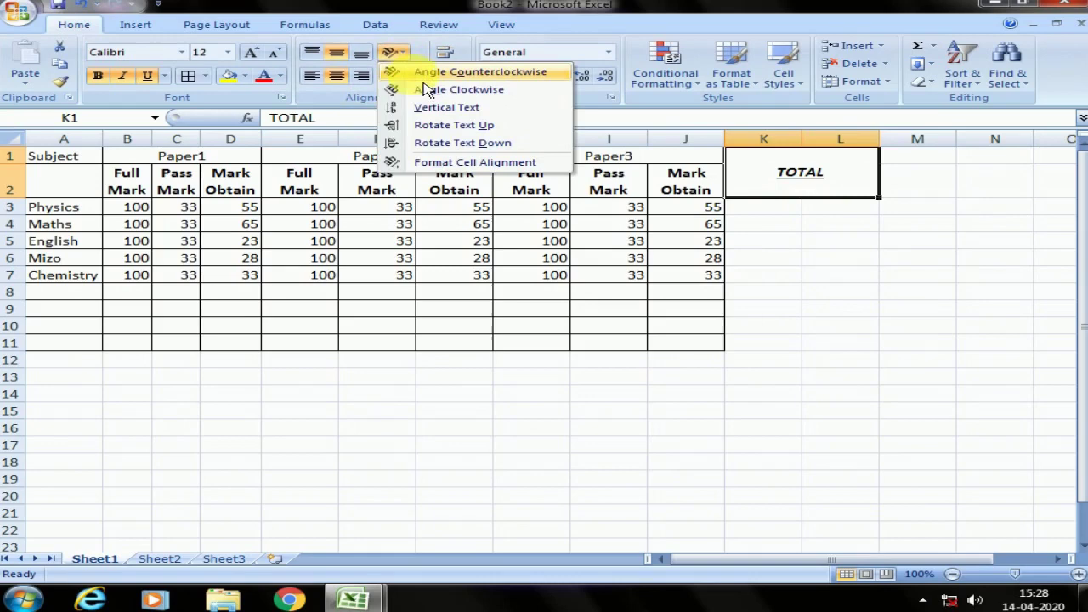
{"action": "left_click", "coordinate": [450, 125]}
{"action": "left_click", "coordinate": [839, 224]}
{"action": "left_click", "coordinate": [830, 191]}
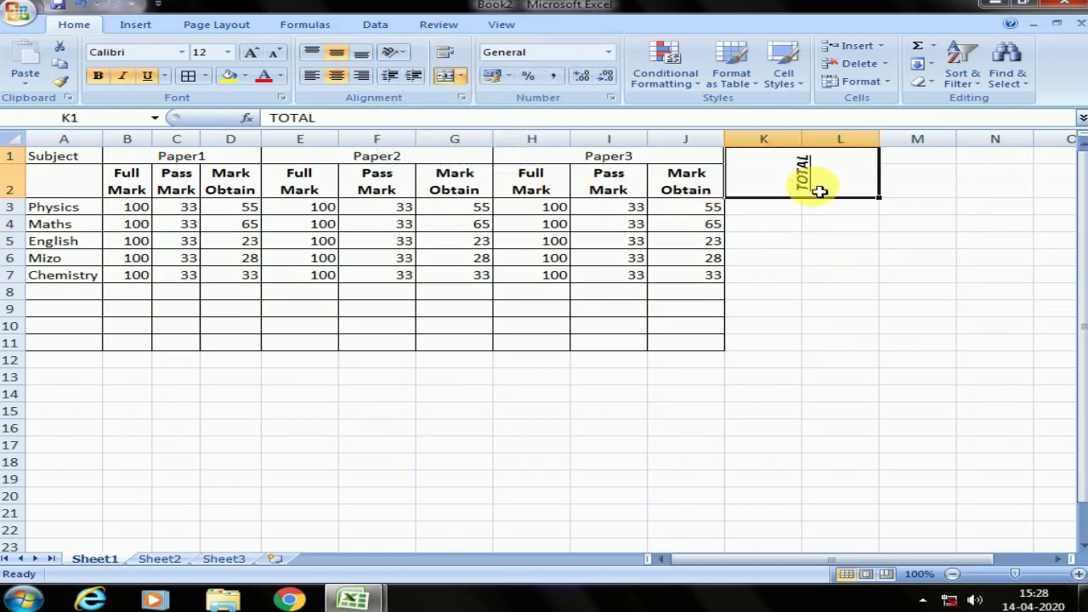
{"action": "left_click", "coordinate": [445, 76]}
{"action": "left_click", "coordinate": [776, 163]}
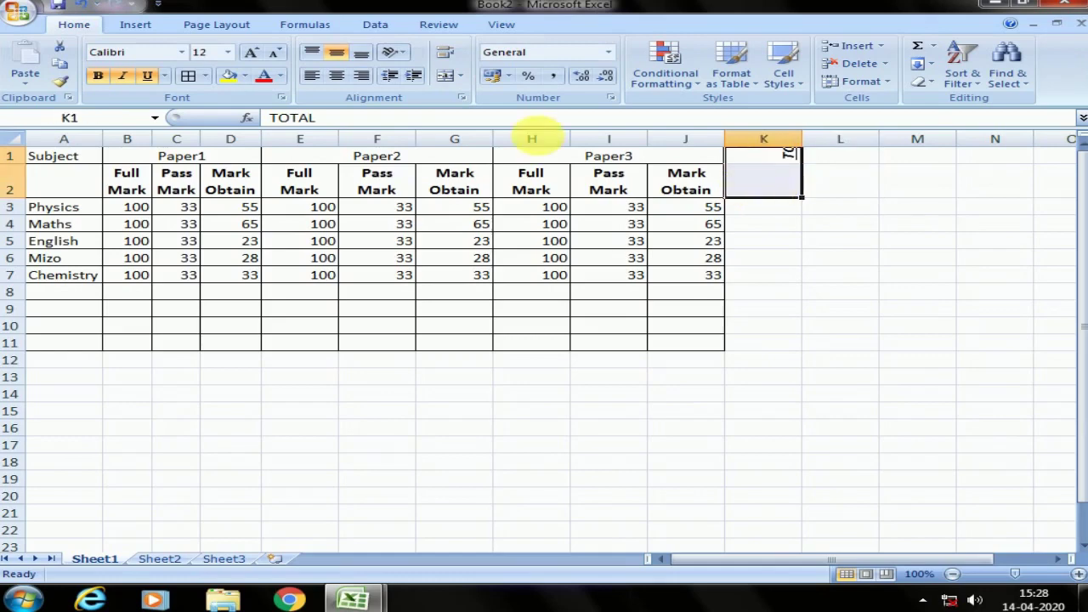
{"action": "left_click", "coordinate": [918, 240]}
Merge K1:K2 around TOTAL and narrow column K to fit it.
{"action": "left_click_drag", "start_coordinate": [773, 162], "coordinate": [834, 199]}
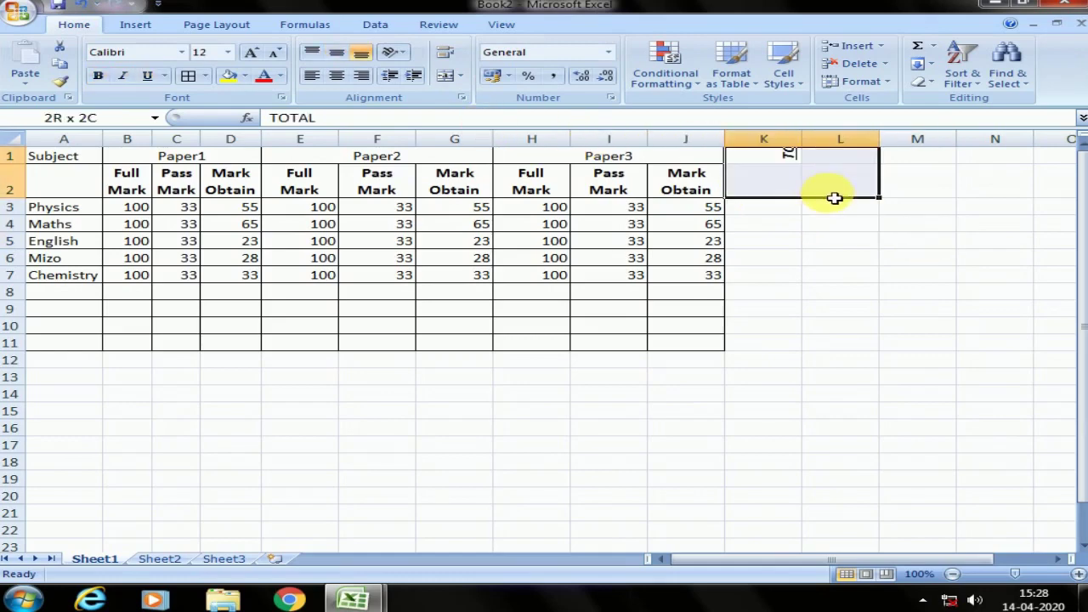
{"action": "left_click_drag", "start_coordinate": [758, 161], "coordinate": [754, 193]}
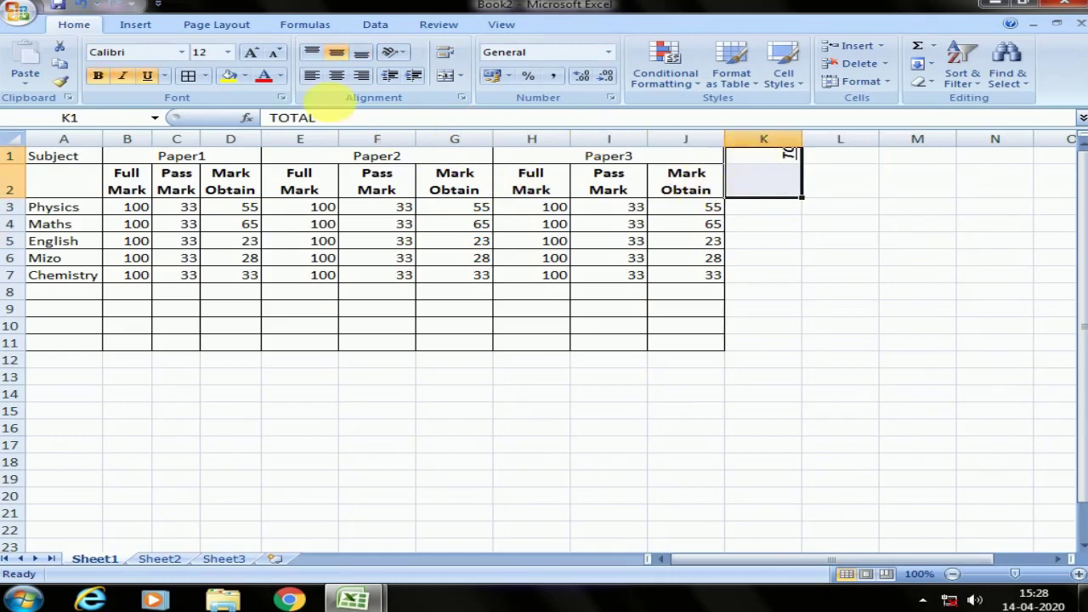
{"action": "left_click", "coordinate": [447, 76]}
{"action": "left_click", "coordinate": [890, 240]}
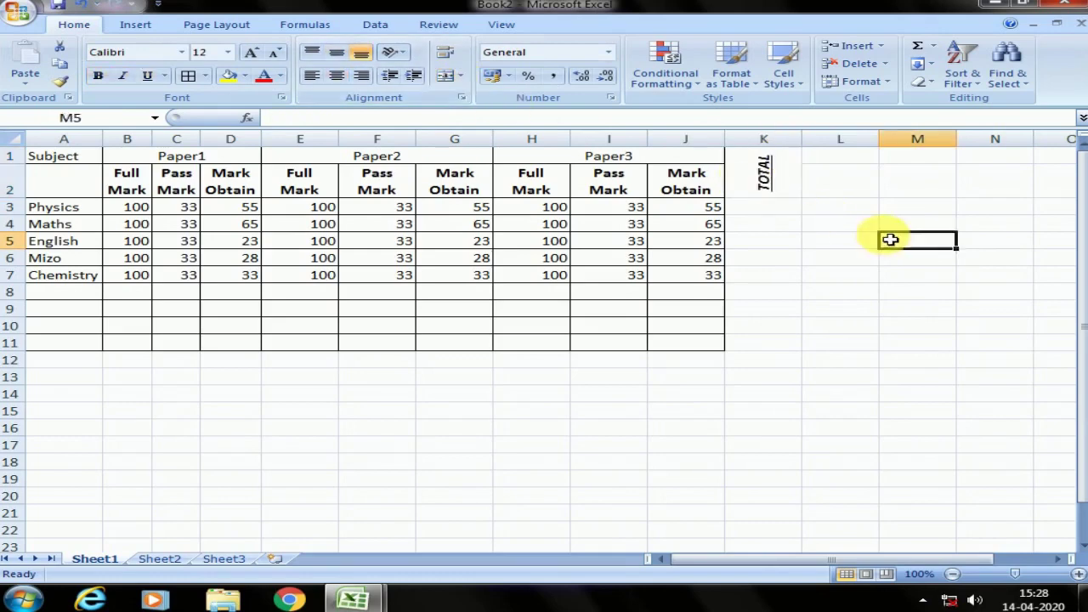
{"action": "mouse_move", "coordinate": [802, 145]}
{"action": "left_mouse_down"}
{"action": "mouse_move", "coordinate": [755, 145]}
{"action": "mouse_move", "coordinate": [771, 144]}
{"action": "left_mouse_up"}
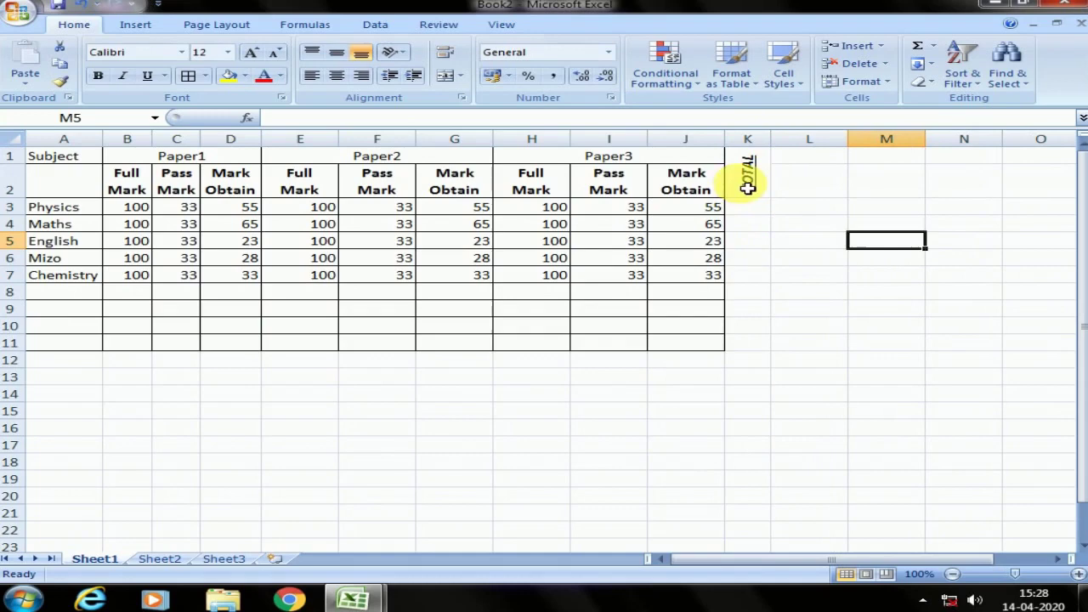
{"action": "left_click", "coordinate": [735, 190]}
Angle Paper3 counterclockwise and Paper2 clockwise, making row 1 taller.
{"action": "left_click", "coordinate": [585, 161]}
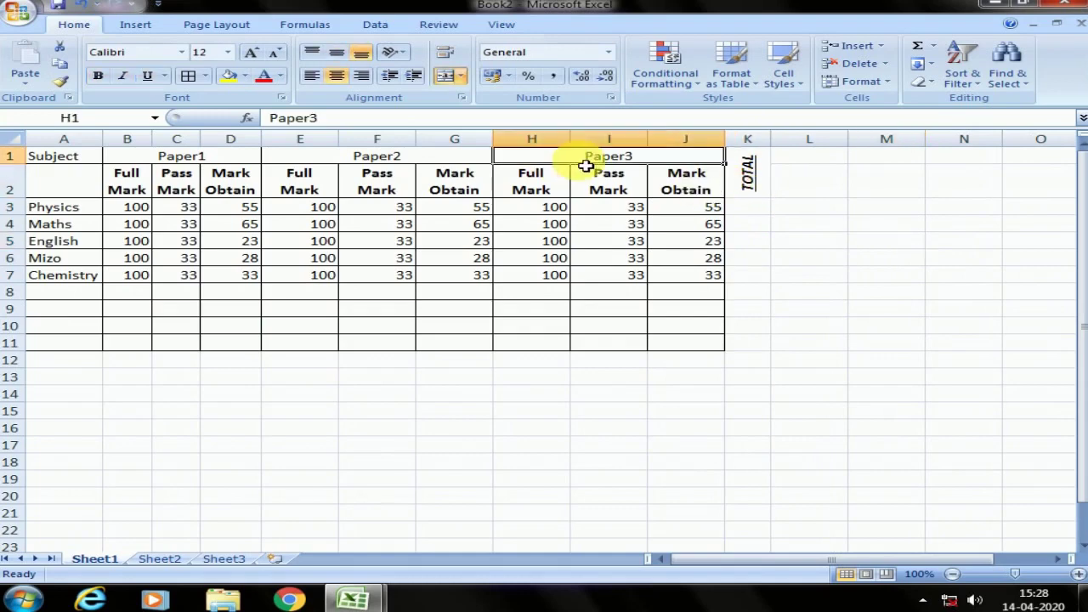
{"action": "left_click", "coordinate": [391, 52]}
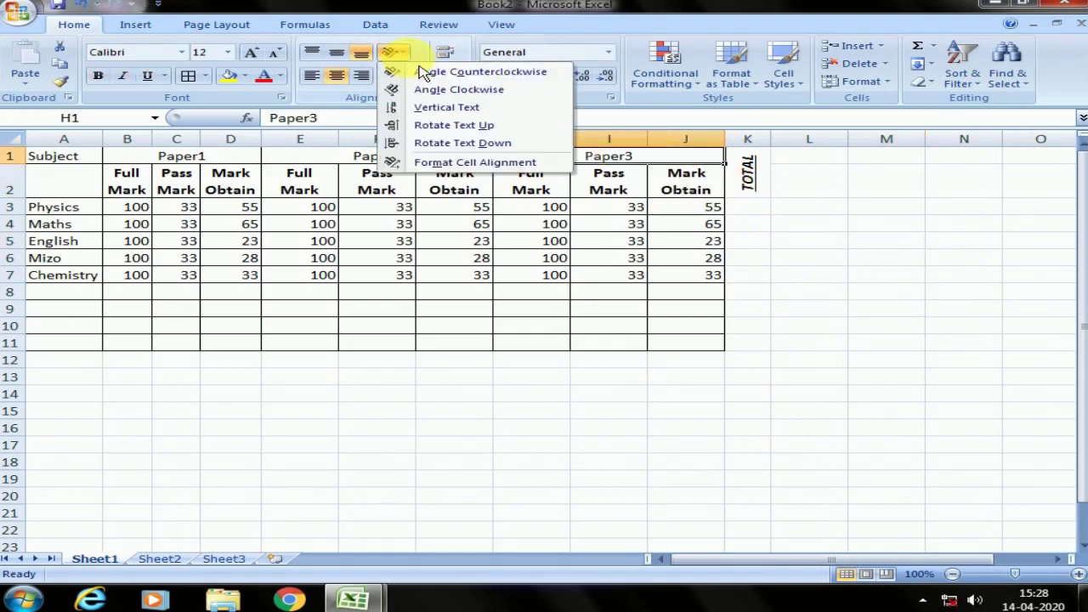
{"action": "left_click", "coordinate": [434, 73]}
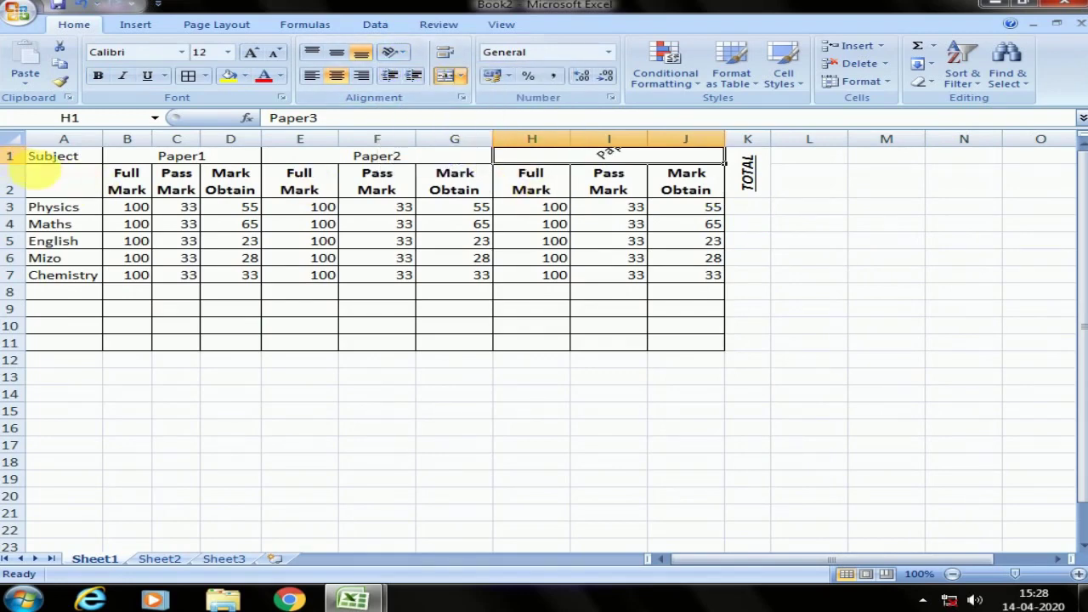
{"action": "left_click_drag", "start_coordinate": [10, 165], "coordinate": [14, 194]}
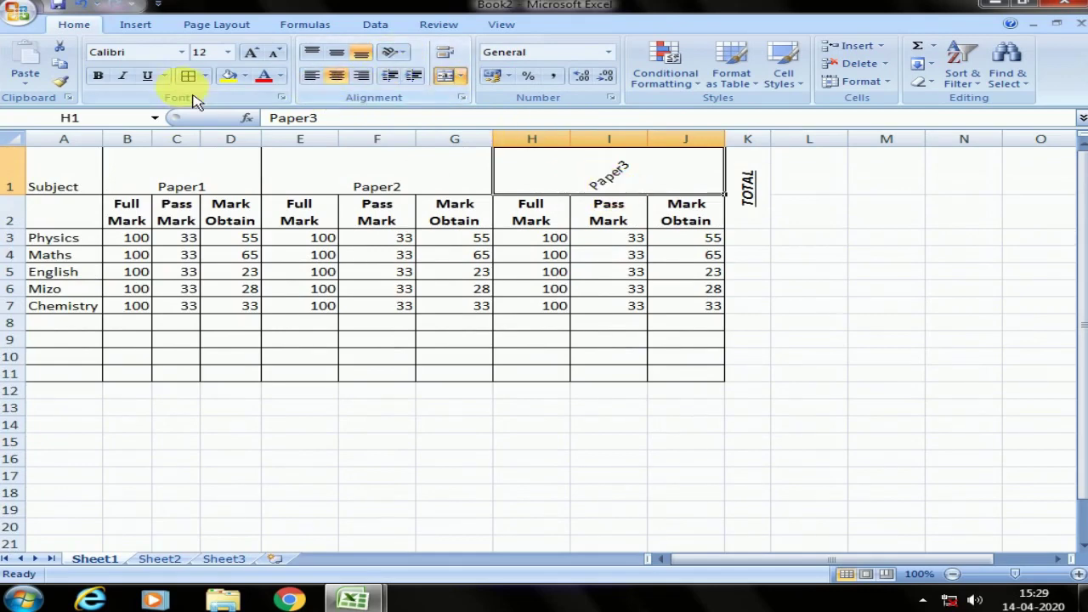
{"action": "left_click", "coordinate": [396, 175]}
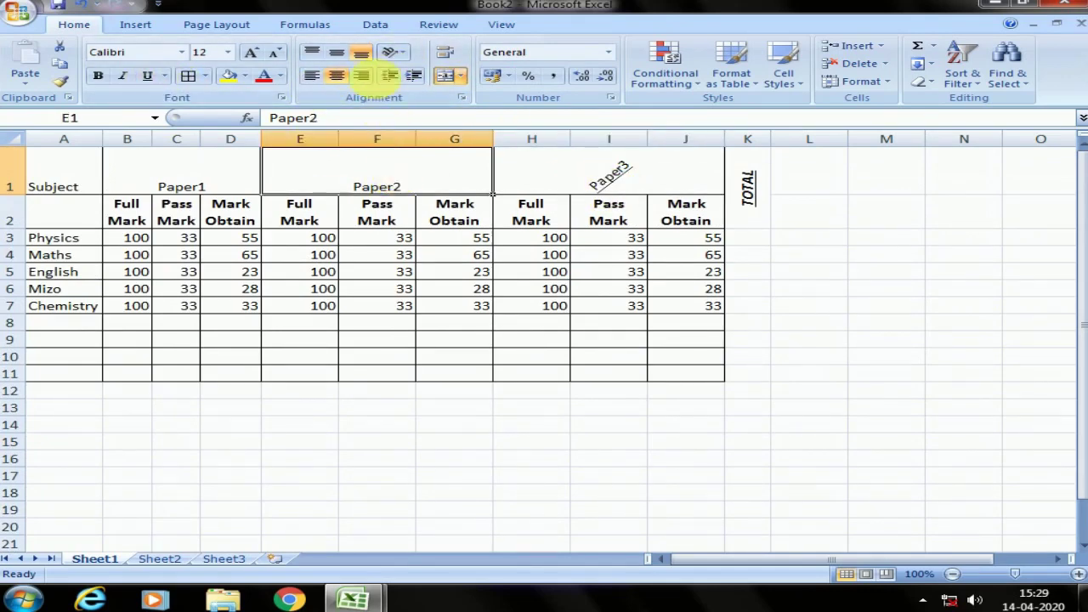
{"action": "left_click", "coordinate": [396, 53]}
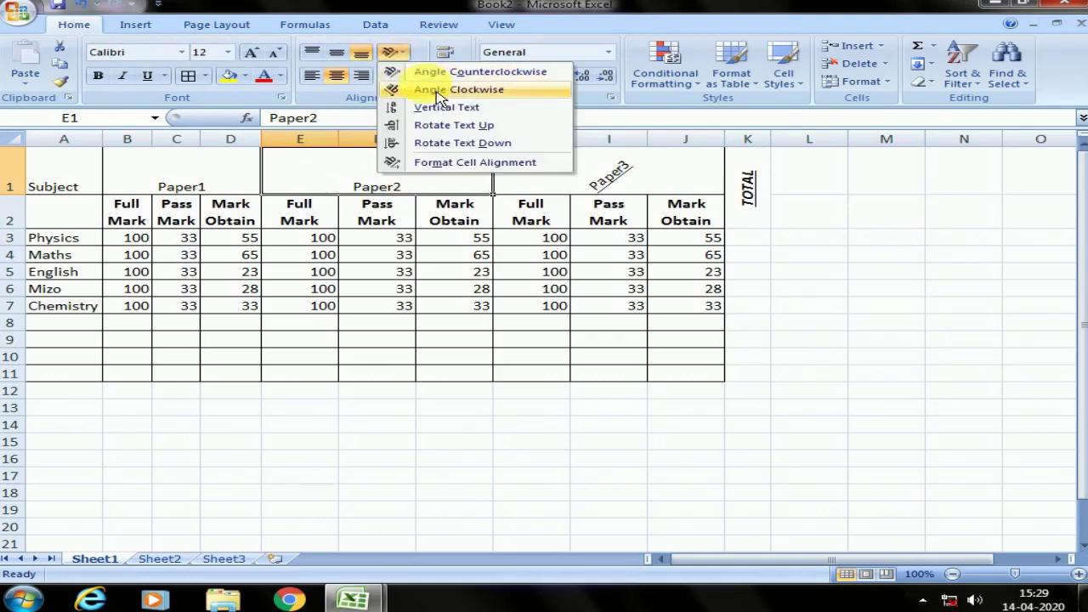
{"action": "left_click", "coordinate": [451, 89]}
Rotate Paper1 sideways, set Subject to vertical text, and heighten row 1 to fit.
{"action": "left_click", "coordinate": [212, 182]}
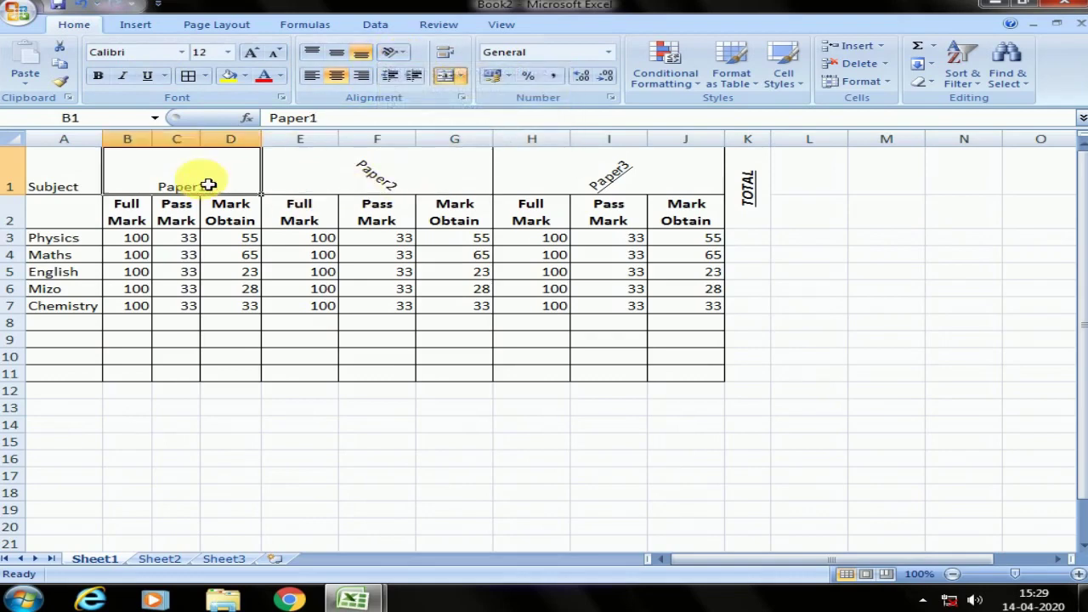
{"action": "left_click", "coordinate": [394, 52]}
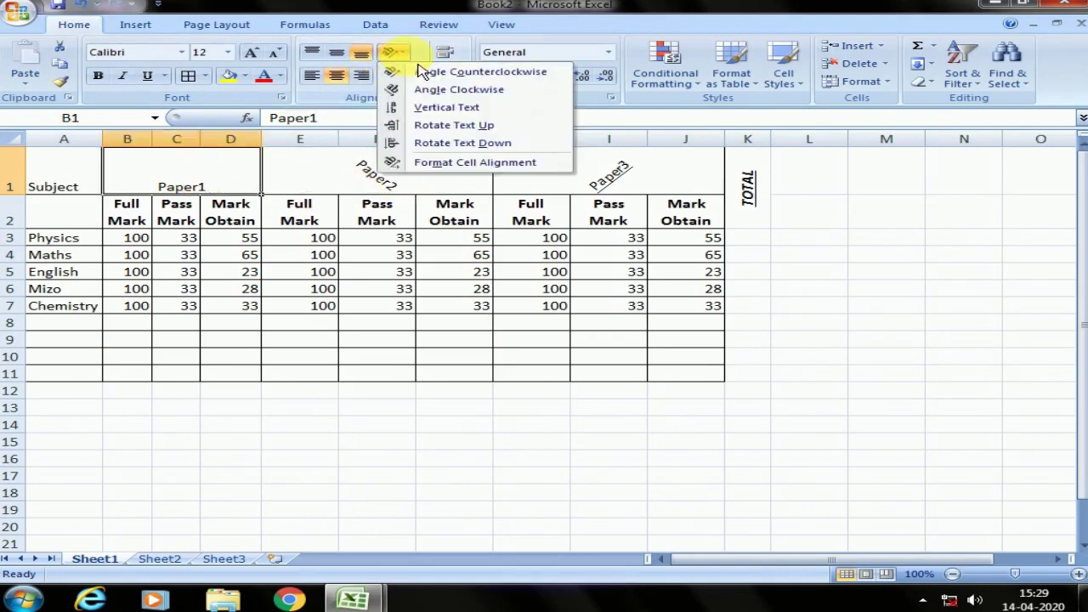
{"action": "left_click", "coordinate": [465, 144]}
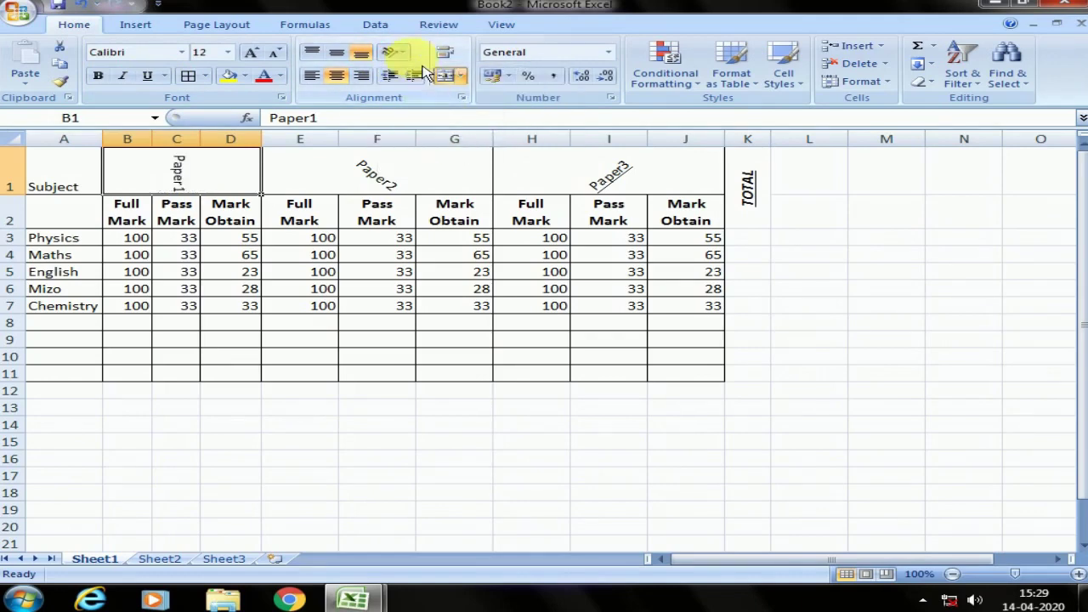
{"action": "left_click", "coordinate": [48, 185]}
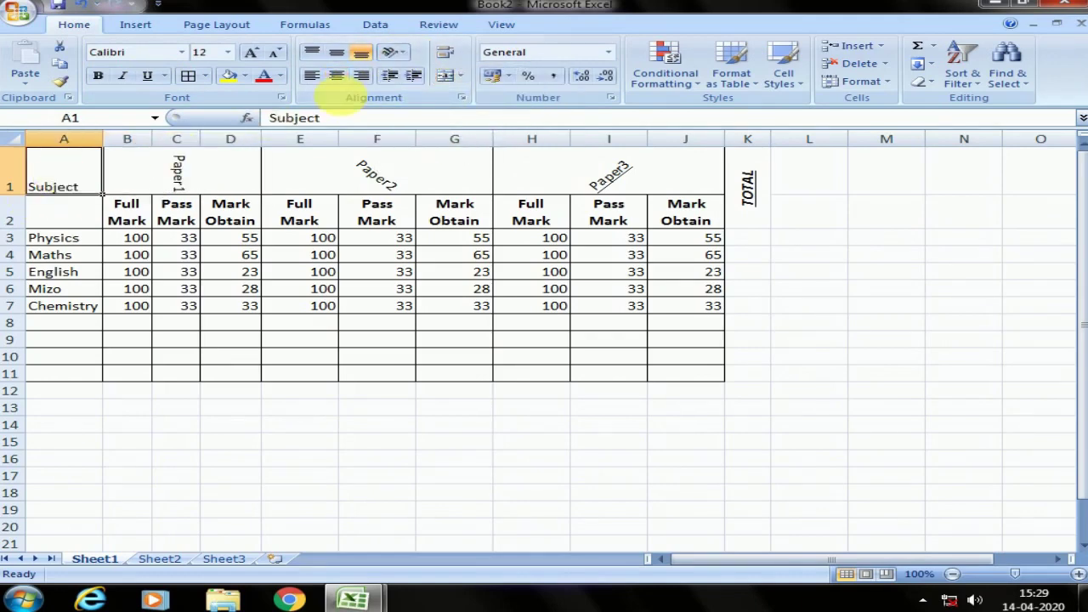
{"action": "left_click", "coordinate": [391, 52]}
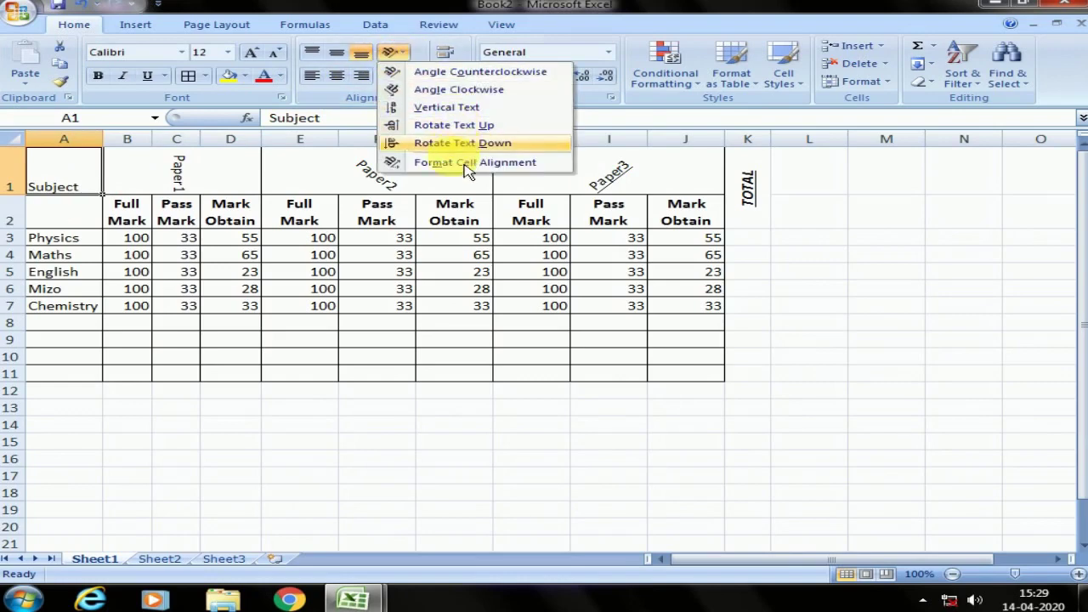
{"action": "left_click", "coordinate": [446, 107]}
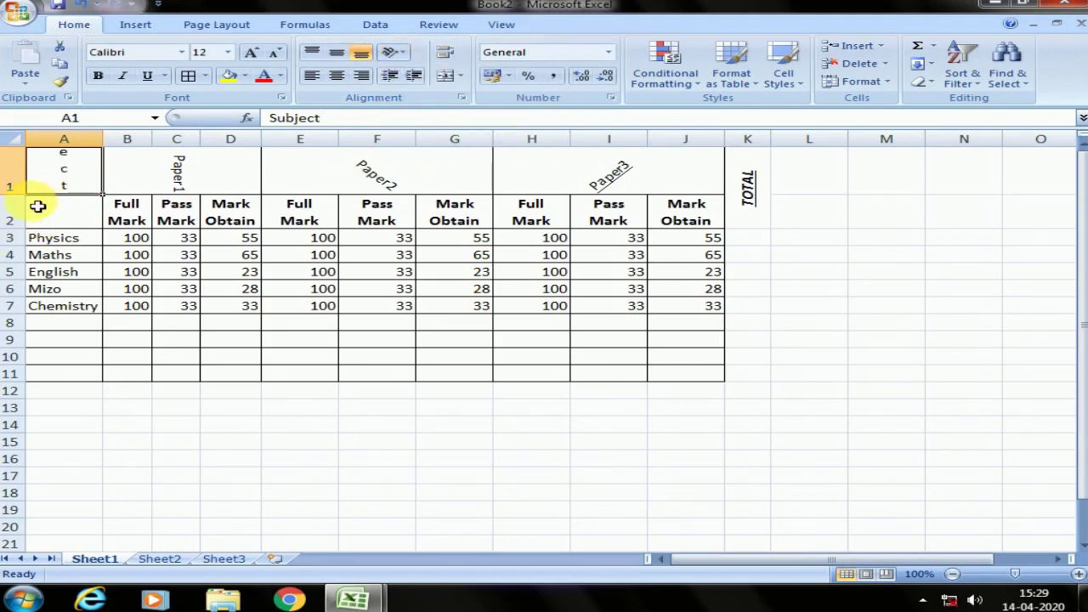
{"action": "left_click_drag", "start_coordinate": [24, 204], "coordinate": [14, 273]}
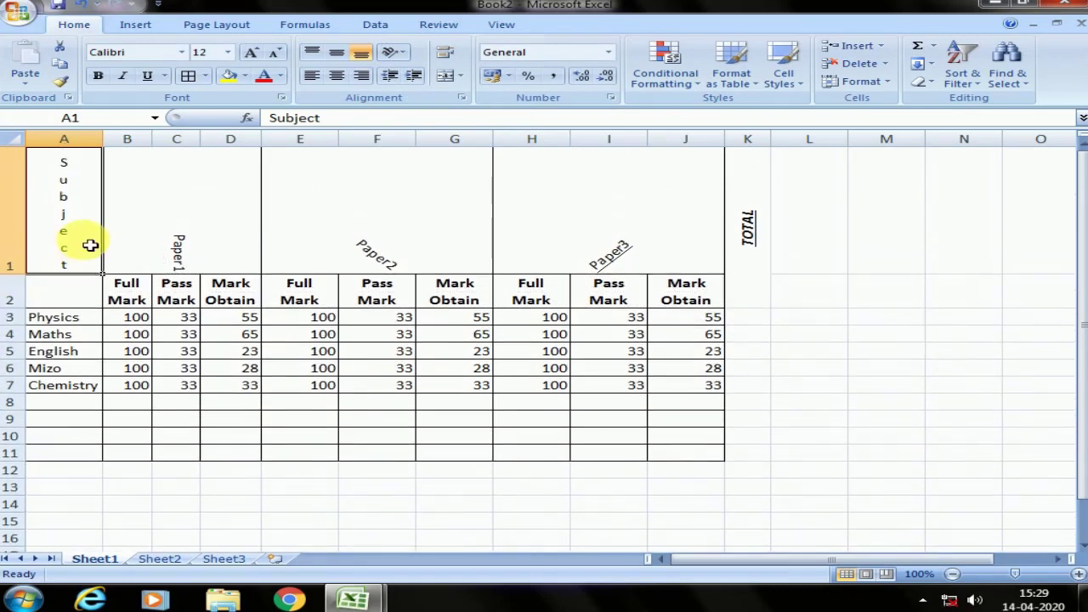
Add borders to the TOTAL column cells K1:K11.
{"action": "left_click", "coordinate": [434, 213]}
{"action": "left_click", "coordinate": [565, 234]}
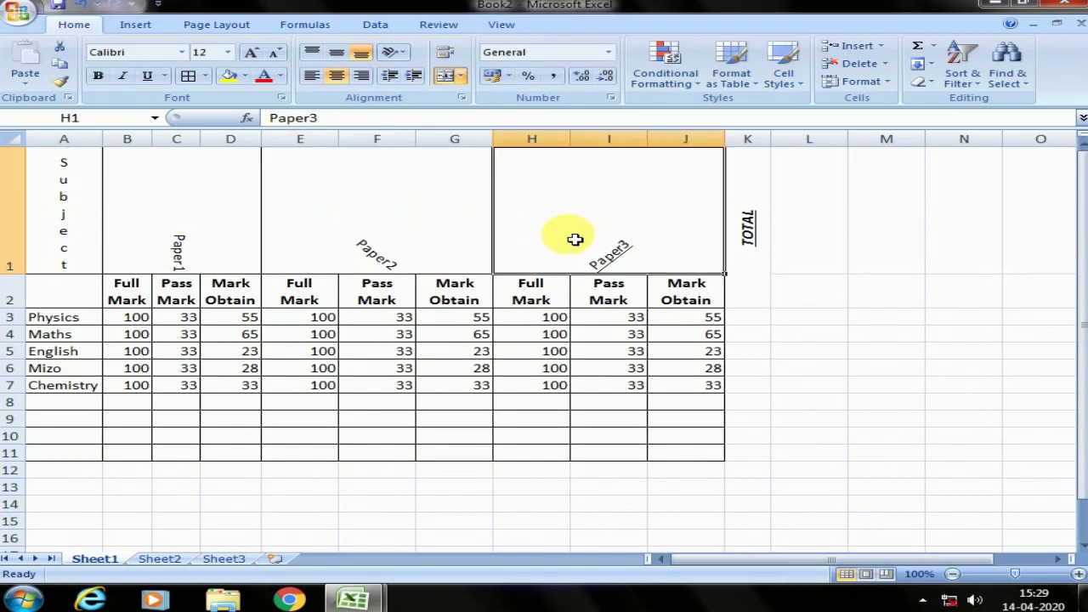
{"action": "left_click", "coordinate": [829, 234]}
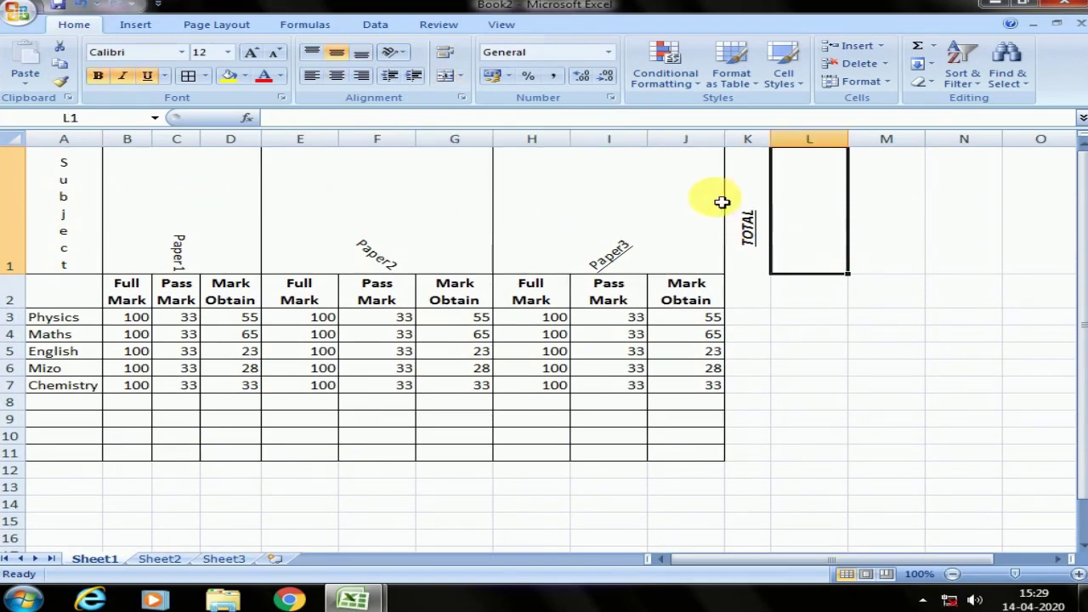
{"action": "left_click", "coordinate": [749, 204]}
{"action": "left_click_drag", "start_coordinate": [69, 209], "coordinate": [763, 459]}
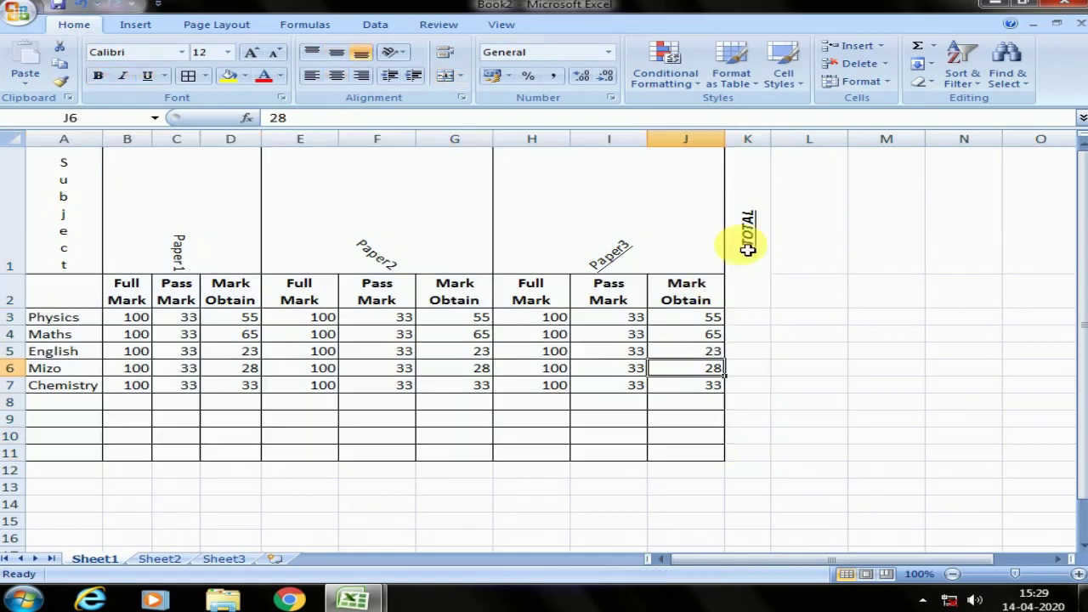
{"action": "left_click_drag", "start_coordinate": [746, 230], "coordinate": [750, 459]}
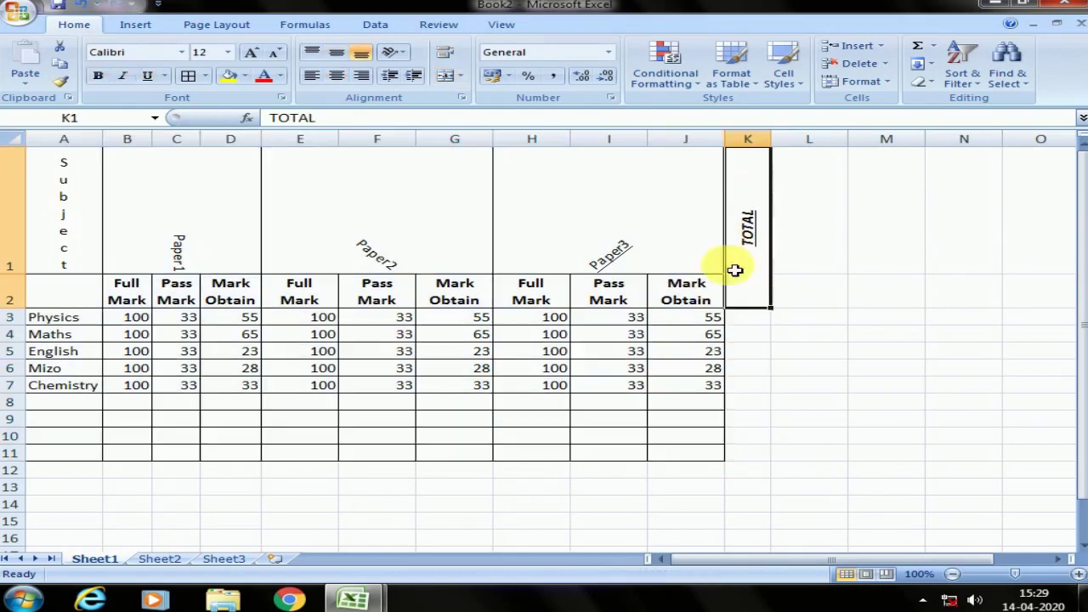
{"action": "left_click", "coordinate": [188, 76]}
{"action": "left_click", "coordinate": [722, 385]}
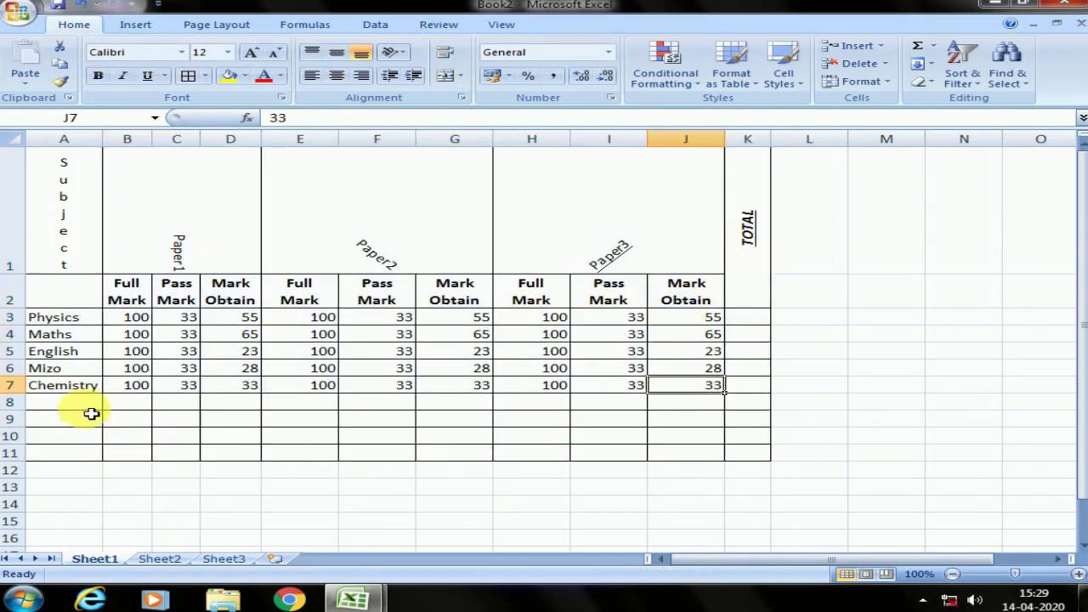
Change the borders on the blank rows A8:K11.
{"action": "left_click_drag", "start_coordinate": [88, 407], "coordinate": [794, 469]}
{"action": "left_click", "coordinate": [383, 423]}
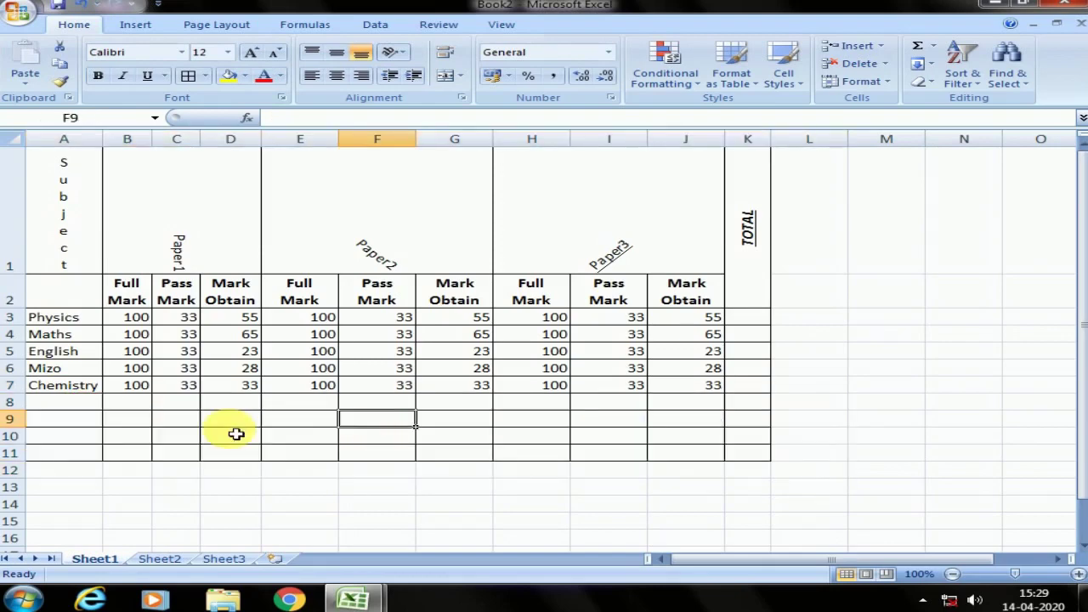
{"action": "left_click_drag", "start_coordinate": [71, 408], "coordinate": [763, 461]}
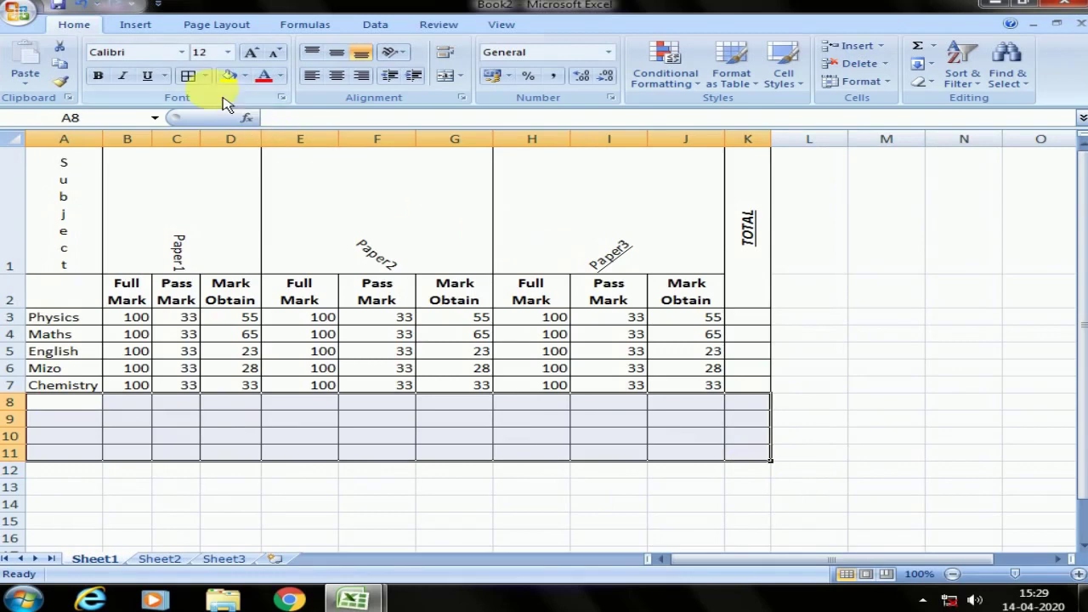
{"action": "left_click", "coordinate": [205, 76]}
{"action": "left_click", "coordinate": [288, 213]}
{"action": "left_click", "coordinate": [719, 520]}
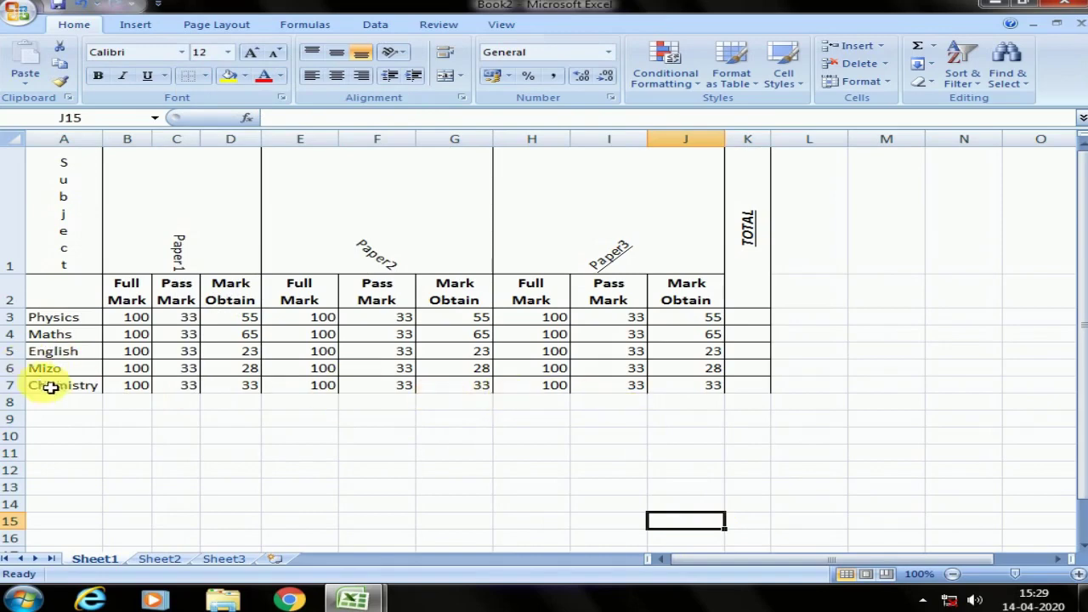
Give the Chemistry row A7:K7 All Borders.
{"action": "left_click", "coordinate": [42, 388]}
{"action": "left_click_drag", "start_coordinate": [126, 393], "coordinate": [753, 387]}
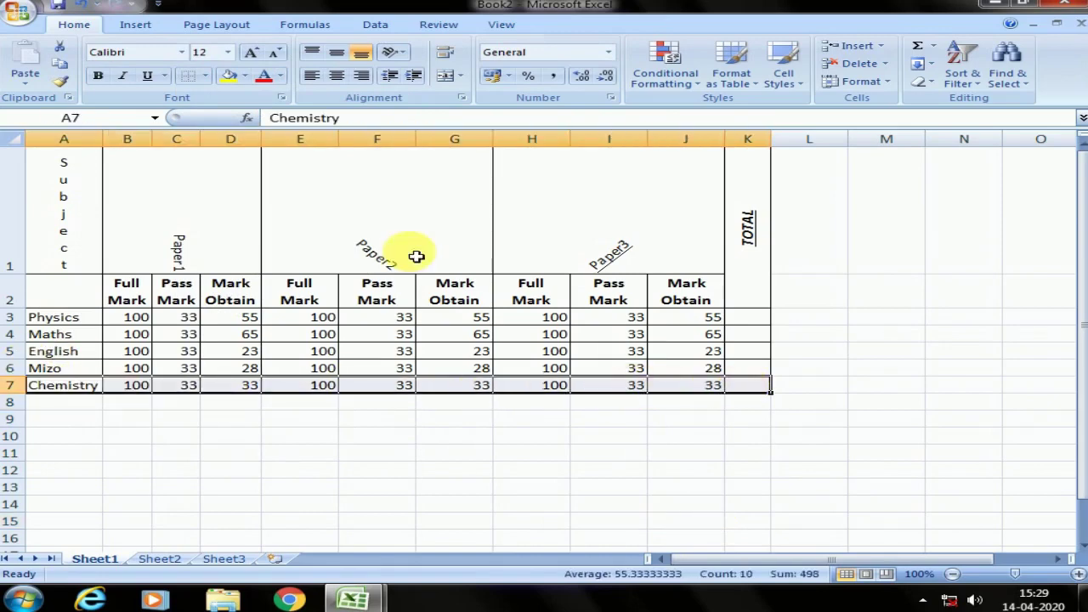
{"action": "left_click", "coordinate": [205, 76]}
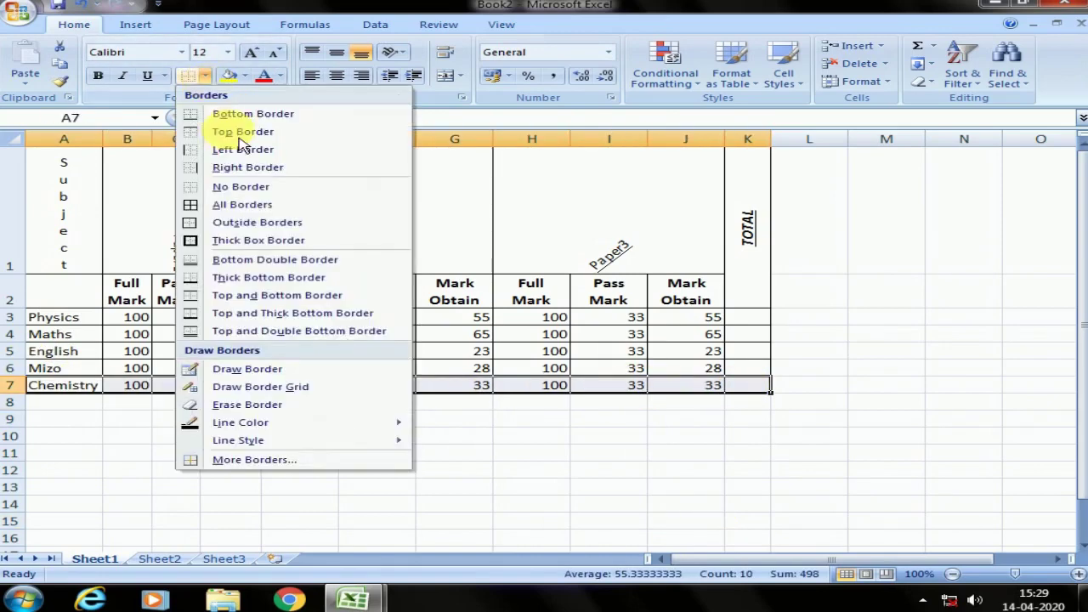
{"action": "left_click", "coordinate": [243, 204]}
{"action": "left_click", "coordinate": [319, 400]}
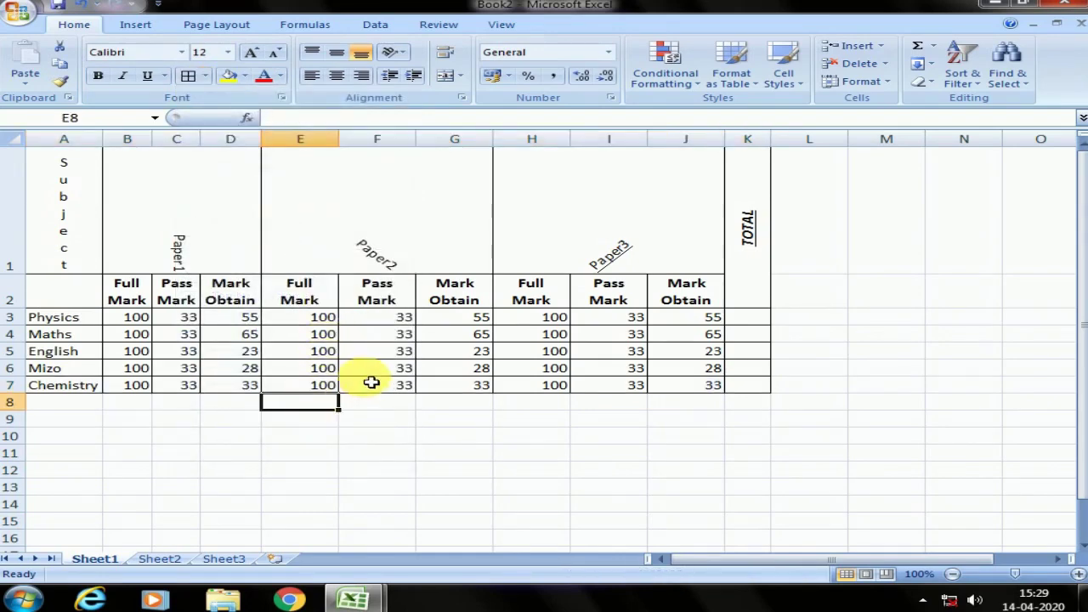
{"action": "key", "text": "ctrl+z"}
{"action": "key", "text": "ctrl+y"}
{"action": "left_click", "coordinate": [399, 471]}
Delete blank rows 8–11 so the table ends at the Chemistry row.
{"action": "mouse_move", "coordinate": [12, 405]}
{"action": "left_mouse_down"}
{"action": "mouse_move", "coordinate": [24, 416]}
{"action": "mouse_move", "coordinate": [24, 459]}
{"action": "left_mouse_up"}
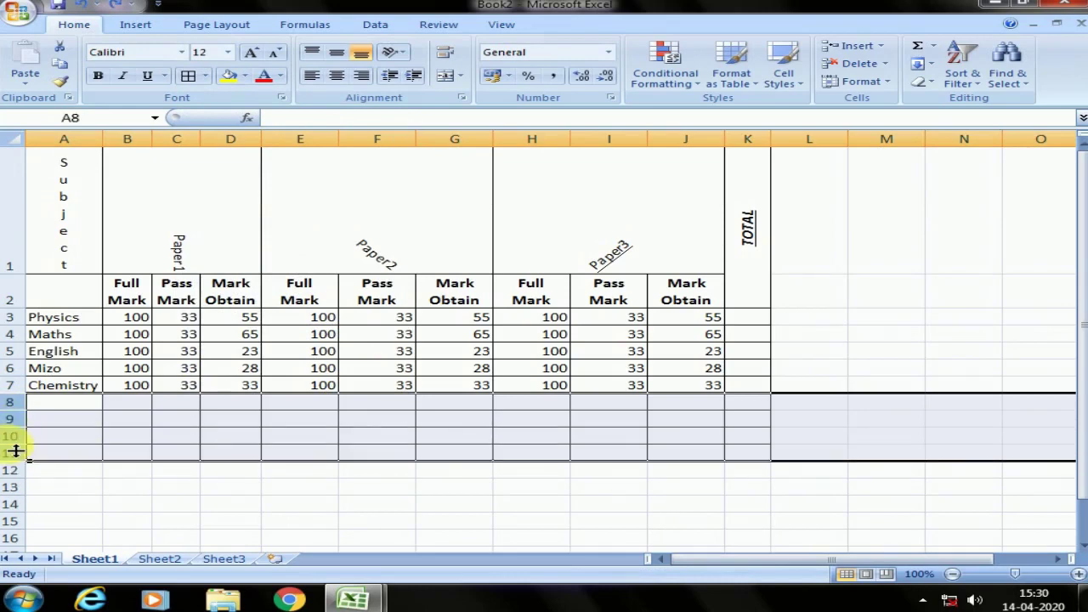
{"action": "right_click", "coordinate": [15, 451]}
{"action": "left_click", "coordinate": [222, 345]}
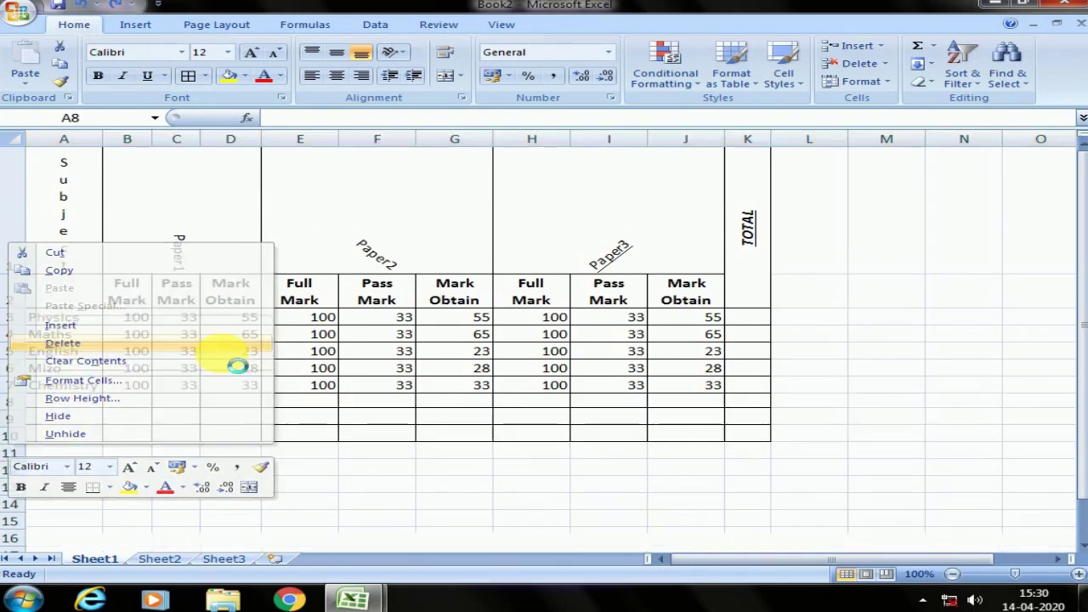
{"action": "left_click", "coordinate": [624, 473]}
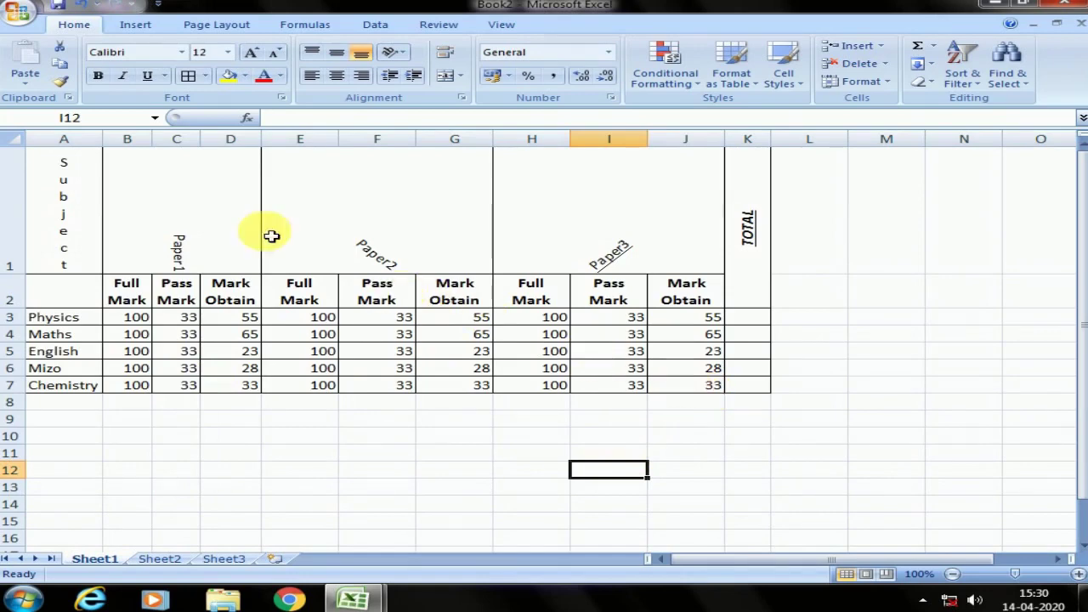
{"action": "left_click", "coordinate": [191, 214]}
Make the two heading rows A1:K2 bold.
{"action": "left_click_drag", "start_coordinate": [75, 210], "coordinate": [742, 223]}
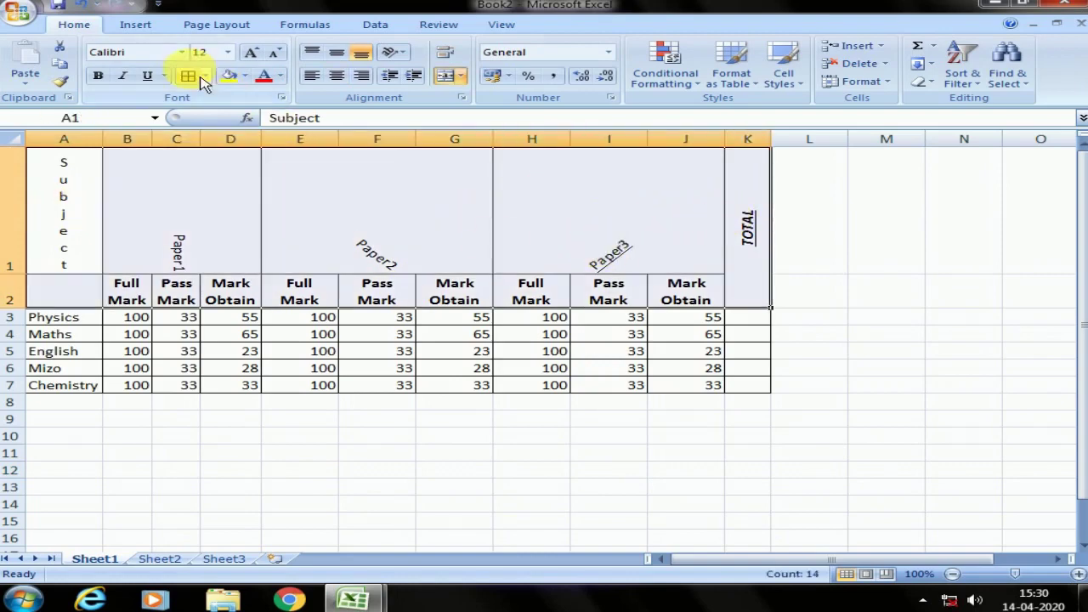
{"action": "left_click", "coordinate": [108, 81]}
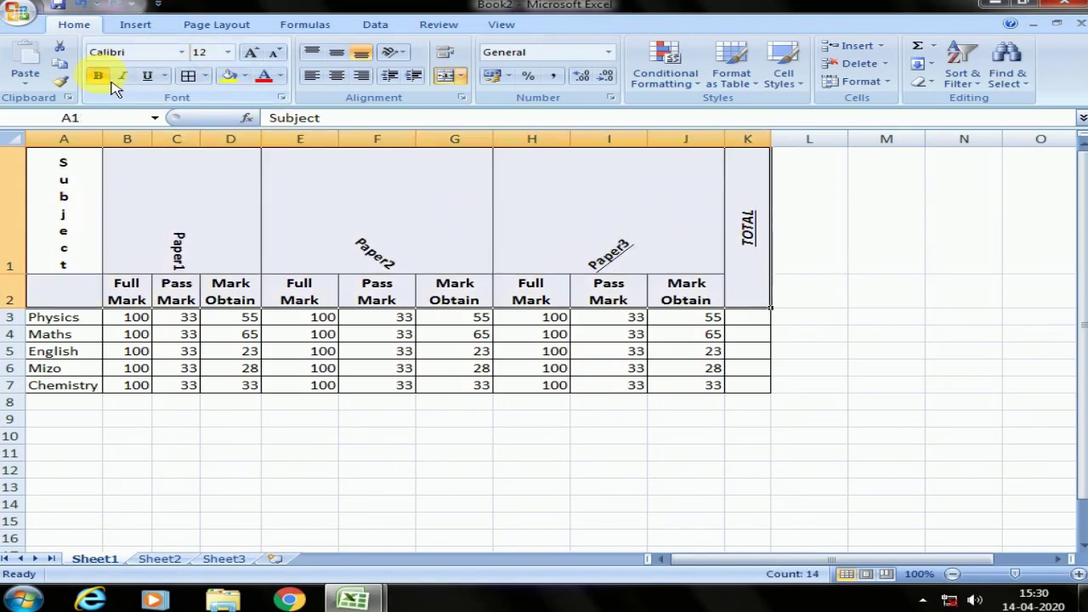
{"action": "left_click", "coordinate": [387, 285]}
{"action": "left_click", "coordinate": [188, 305]}
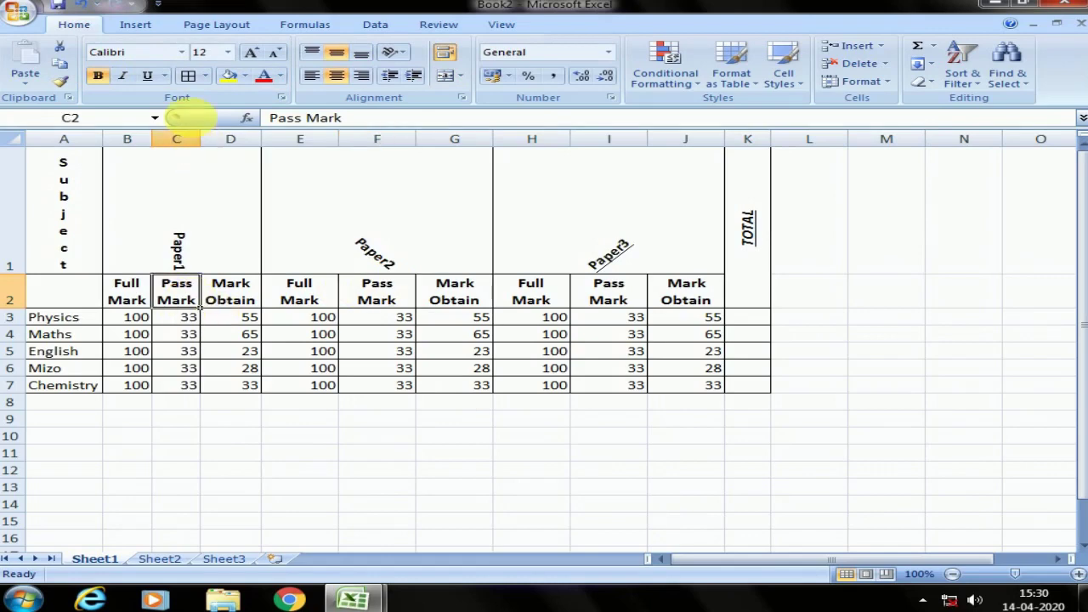
{"action": "left_click", "coordinate": [181, 51]}
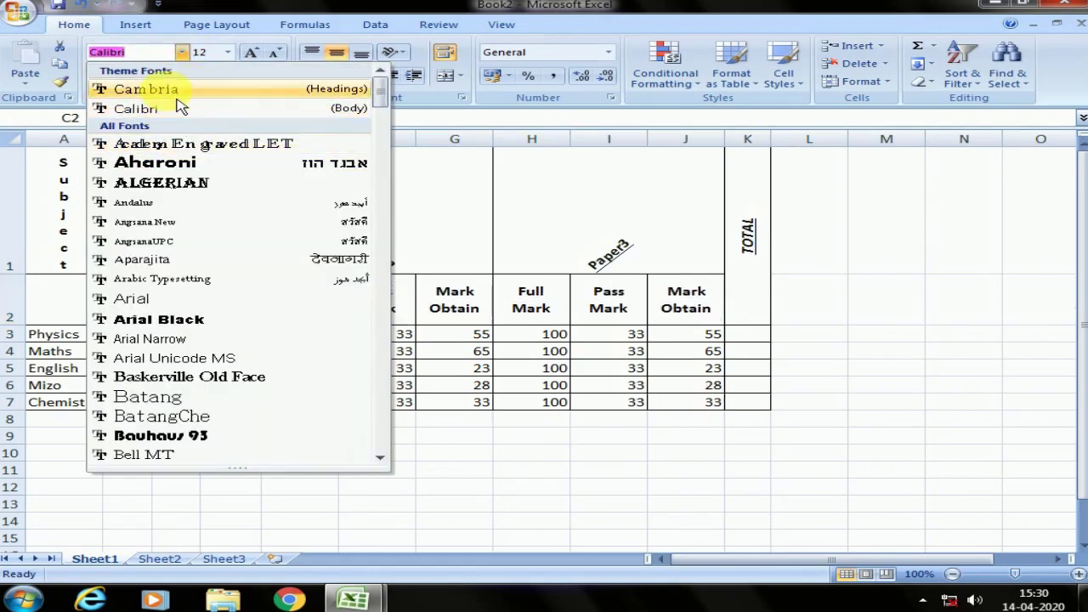
{"action": "left_click", "coordinate": [136, 108]}
Set the Paper3 heading in Arial Black and turn its text to 0 degrees.
{"action": "left_click", "coordinate": [607, 245]}
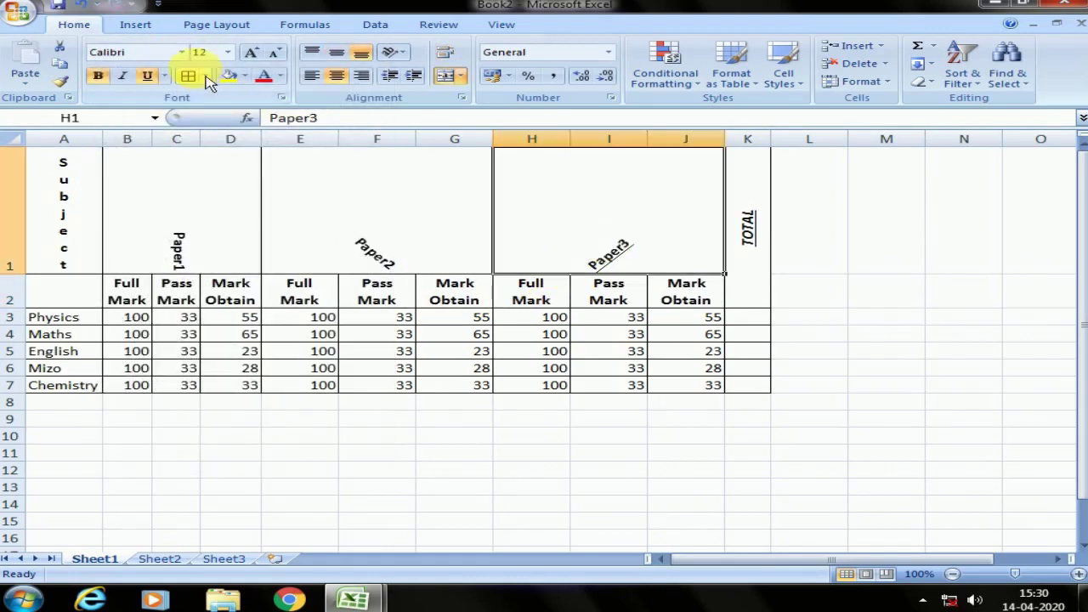
{"action": "left_click", "coordinate": [182, 52]}
{"action": "left_click", "coordinate": [182, 260]}
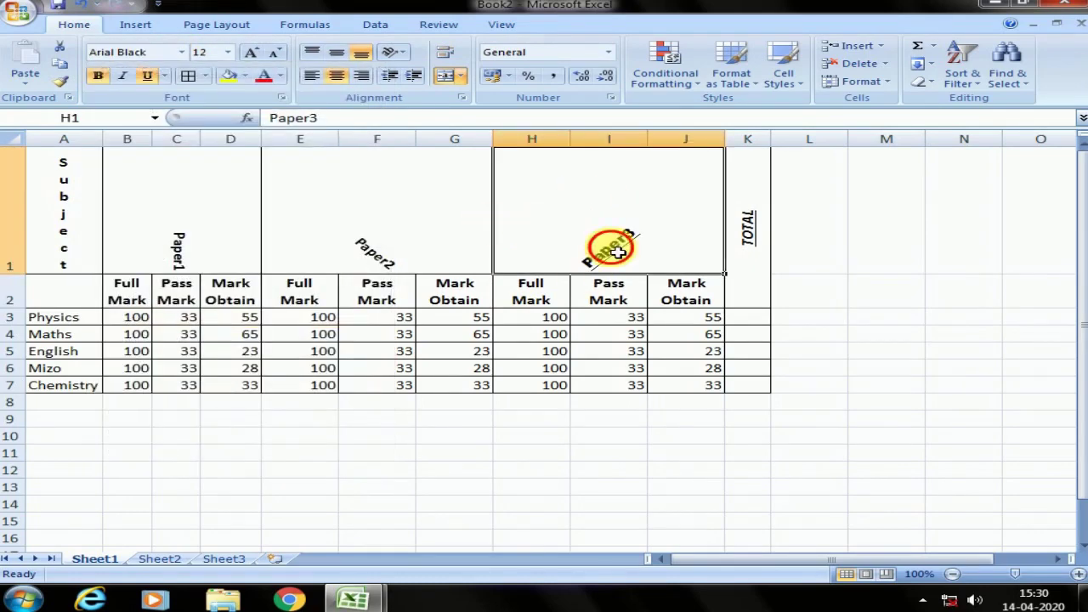
{"action": "left_click", "coordinate": [405, 52]}
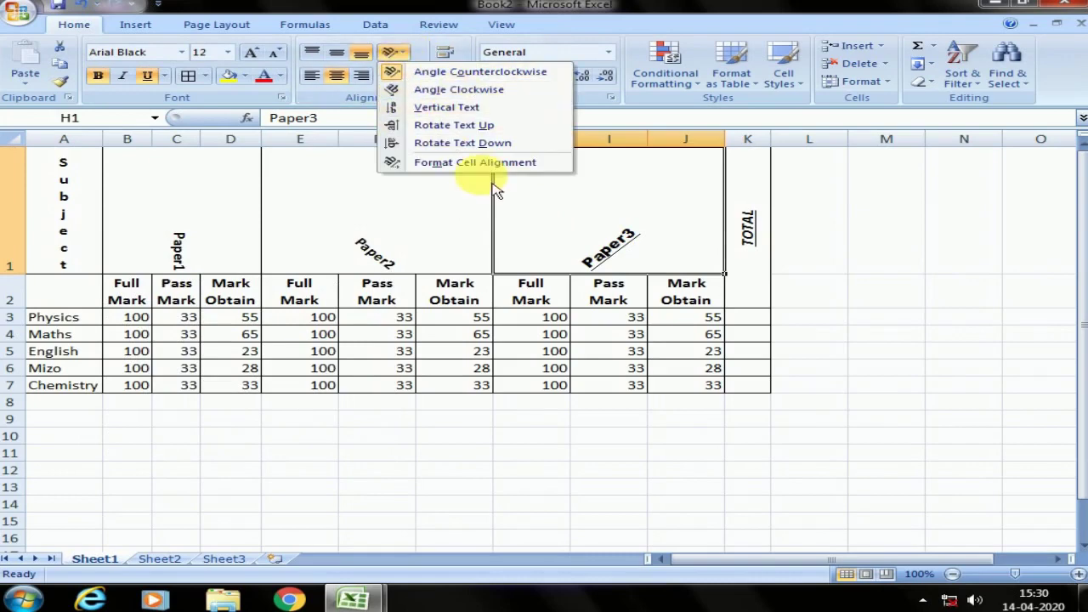
{"action": "left_click", "coordinate": [476, 162]}
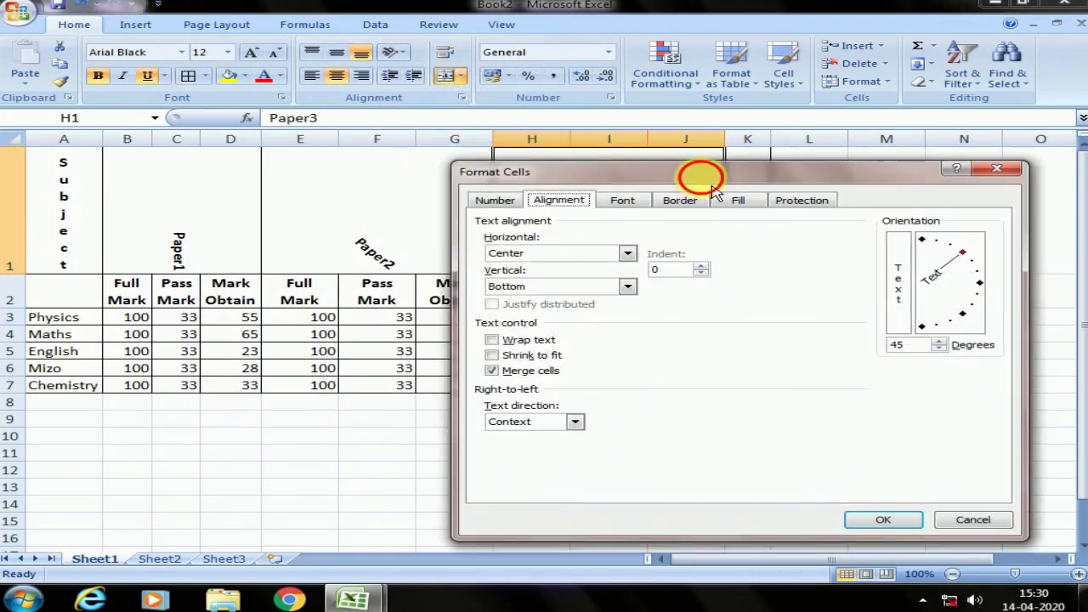
{"action": "left_click_drag", "start_coordinate": [713, 187], "coordinate": [285, 171]}
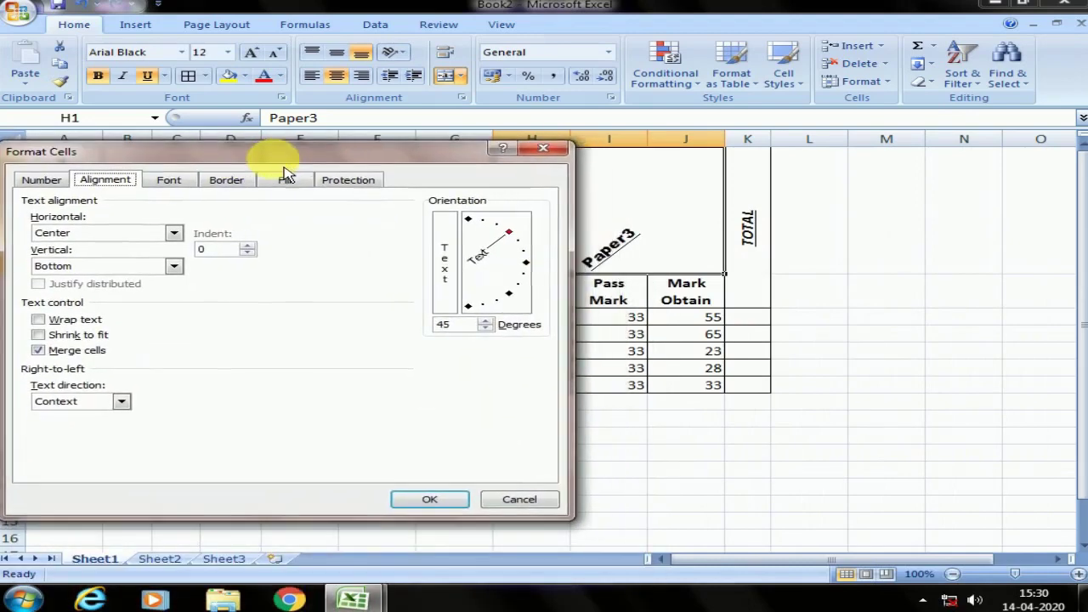
{"action": "left_click_drag", "start_coordinate": [286, 174], "coordinate": [307, 171]}
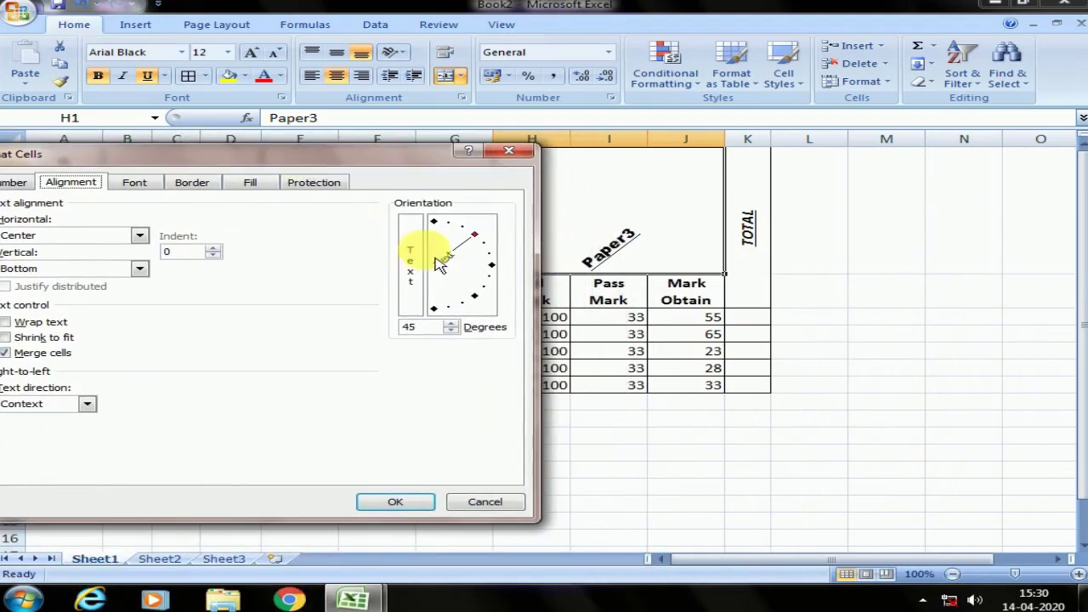
{"action": "left_click_drag", "start_coordinate": [489, 246], "coordinate": [504, 270]}
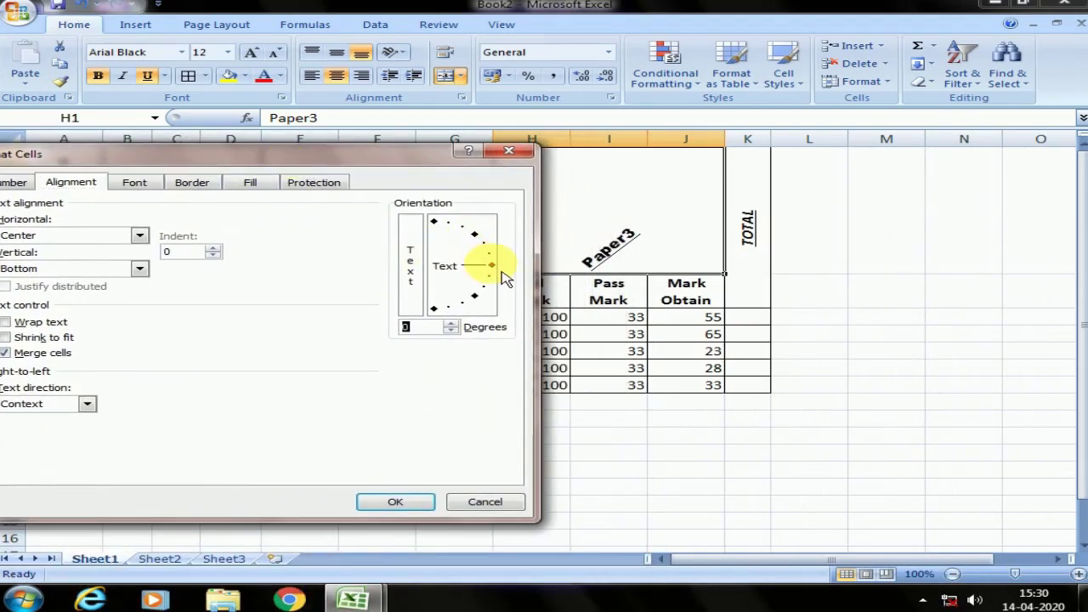
{"action": "left_click", "coordinate": [400, 501]}
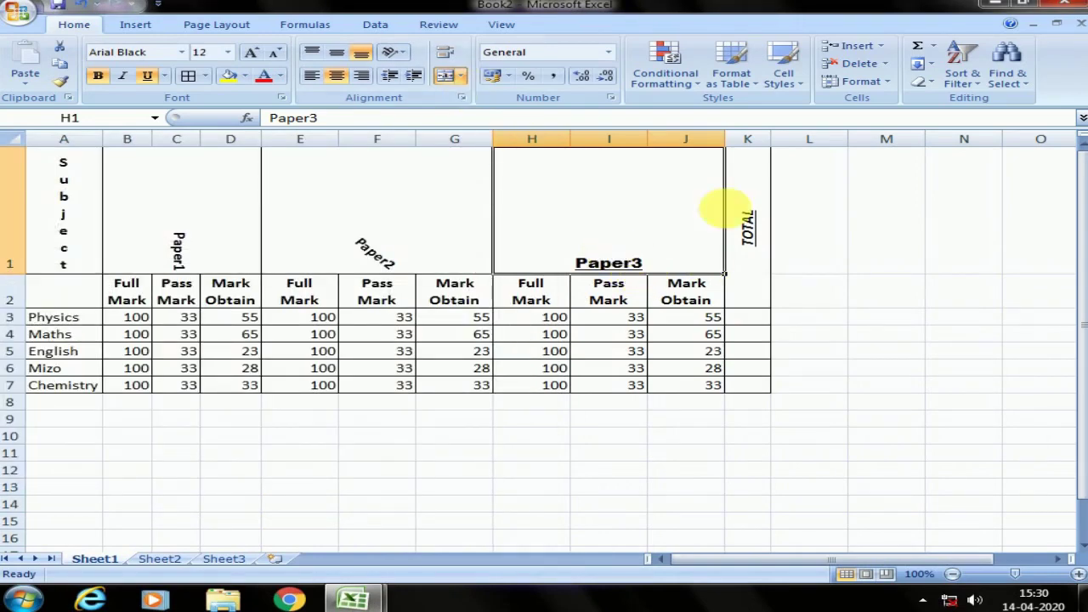
{"action": "left_click", "coordinate": [401, 239]}
Set the merged Paper2 heading's text orientation to 0 degrees so it reads horizontally.
{"action": "left_click", "coordinate": [392, 52]}
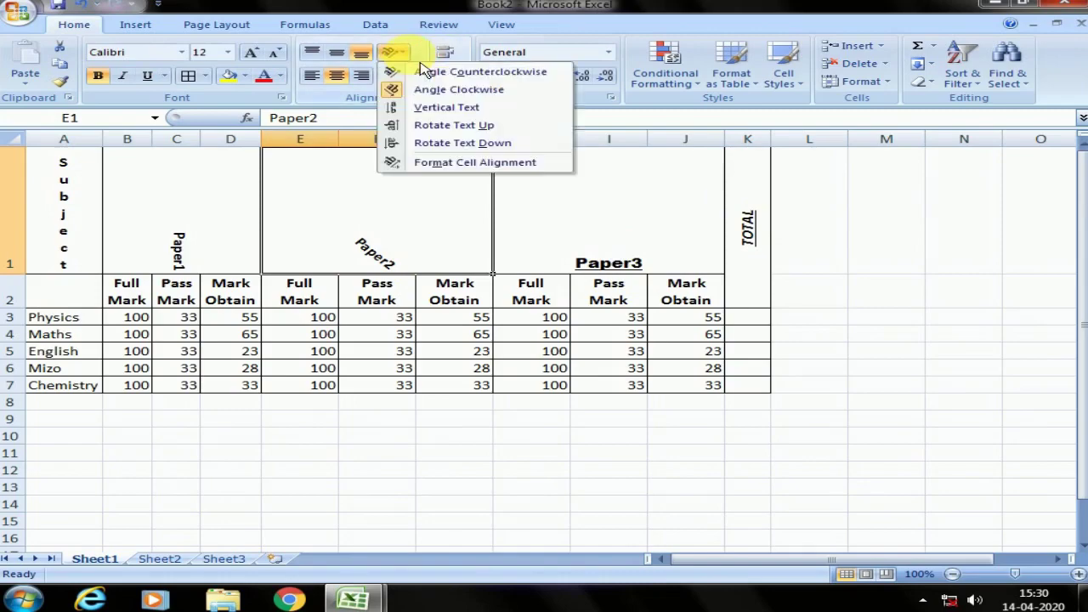
{"action": "left_click", "coordinate": [447, 164]}
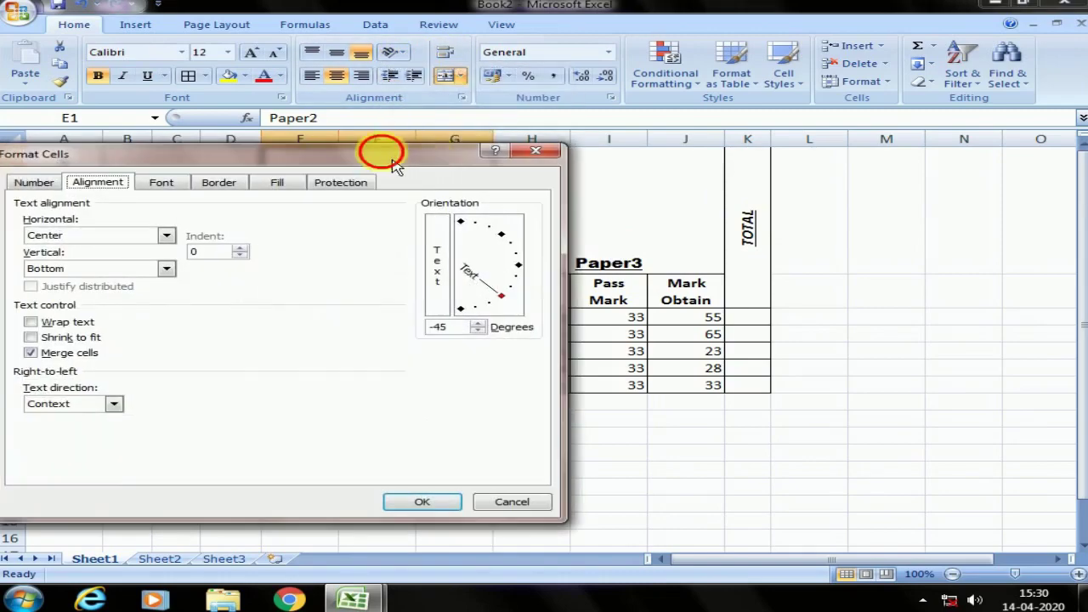
{"action": "left_click_drag", "start_coordinate": [389, 153], "coordinate": [900, 31]}
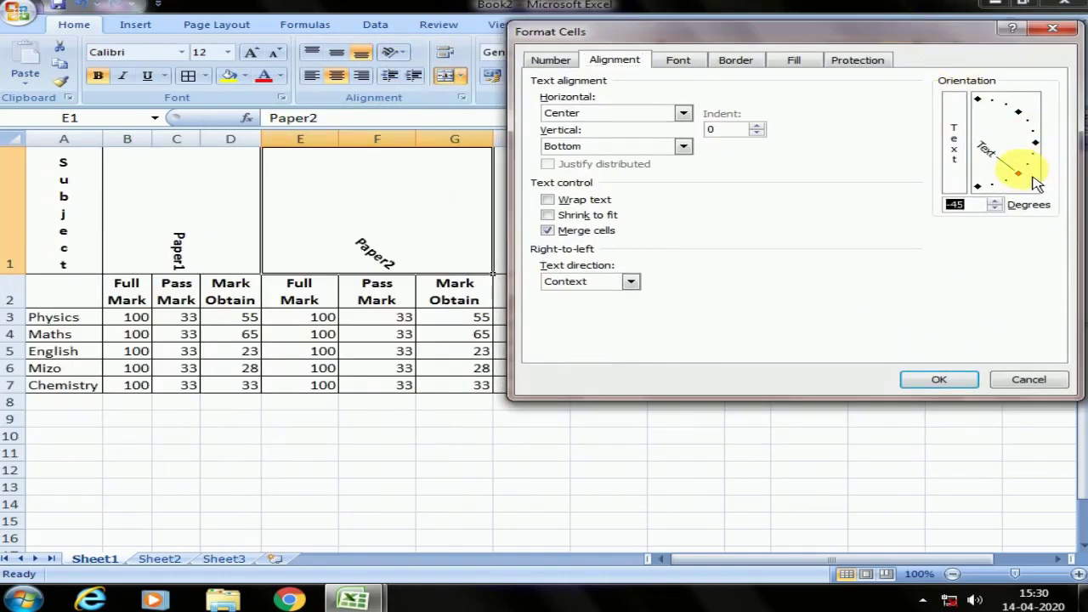
{"action": "left_click_drag", "start_coordinate": [1036, 183], "coordinate": [1048, 159]}
{"action": "left_click", "coordinate": [944, 378]}
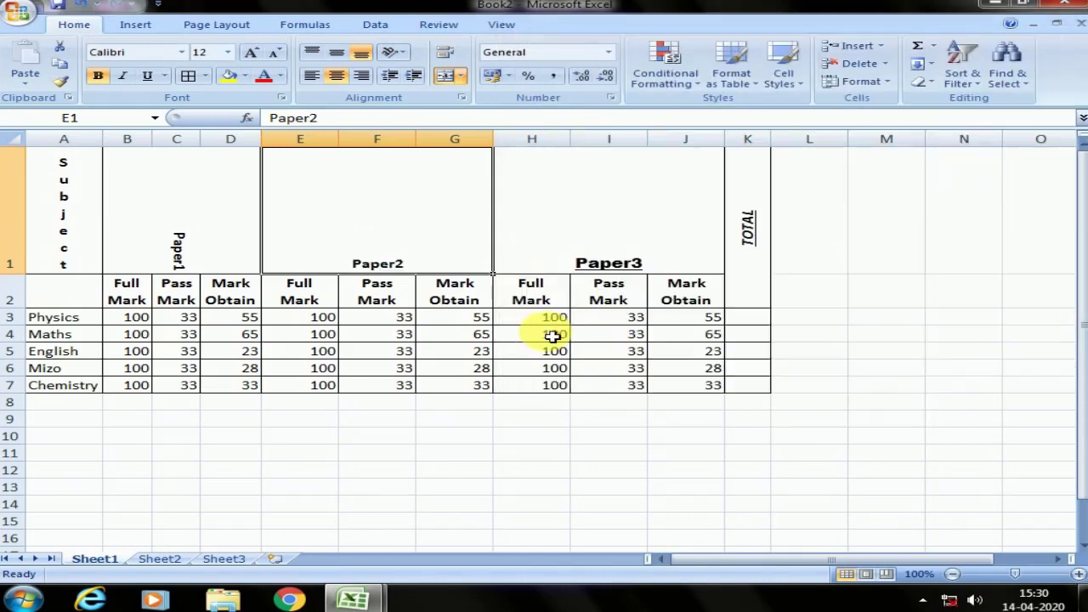
{"action": "left_click", "coordinate": [459, 301]}
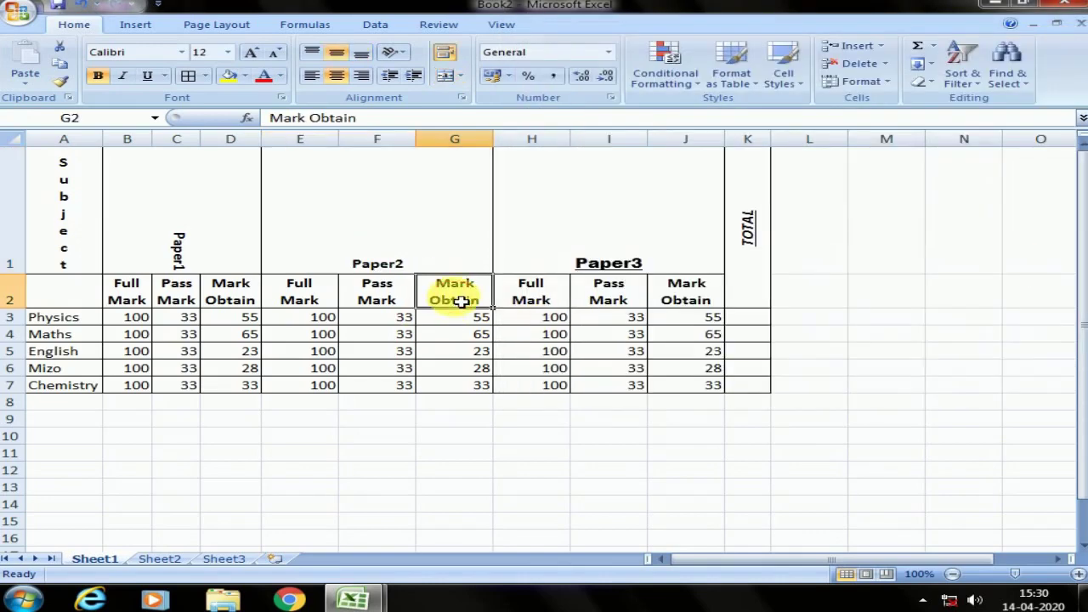
{"action": "left_click", "coordinate": [718, 374]}
{"action": "left_click", "coordinate": [64, 389]}
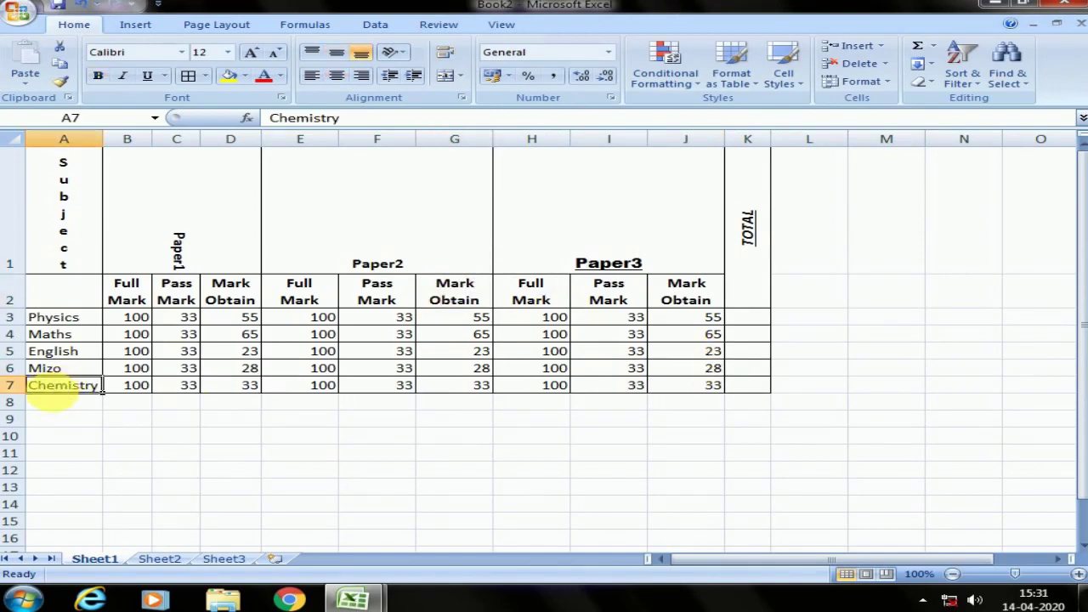
{"action": "left_click_drag", "start_coordinate": [56, 401], "coordinate": [745, 406]}
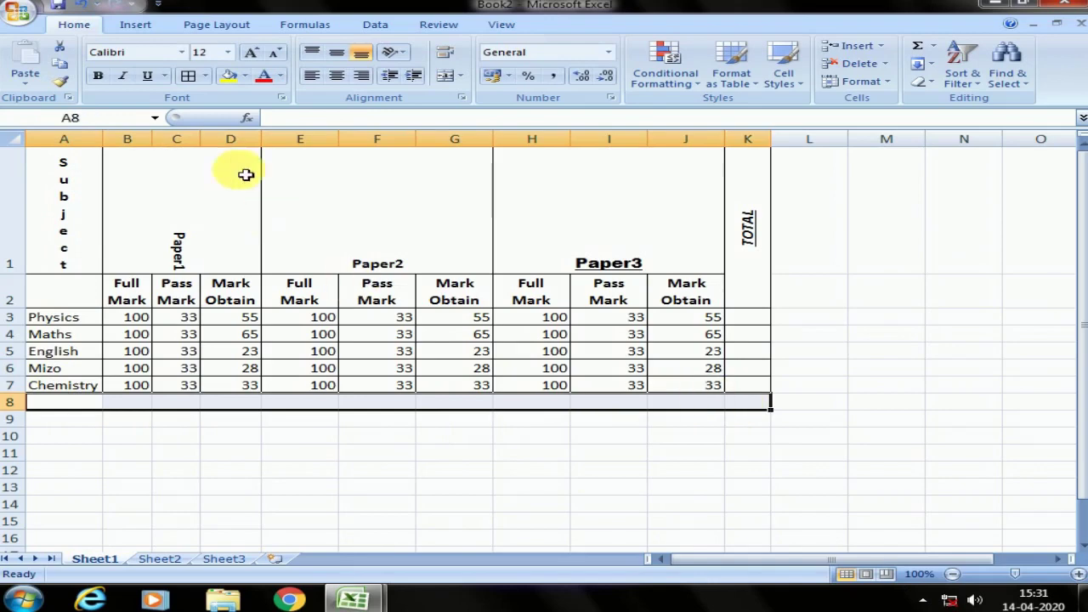
{"action": "left_click", "coordinate": [188, 76]}
{"action": "left_click", "coordinate": [529, 505]}
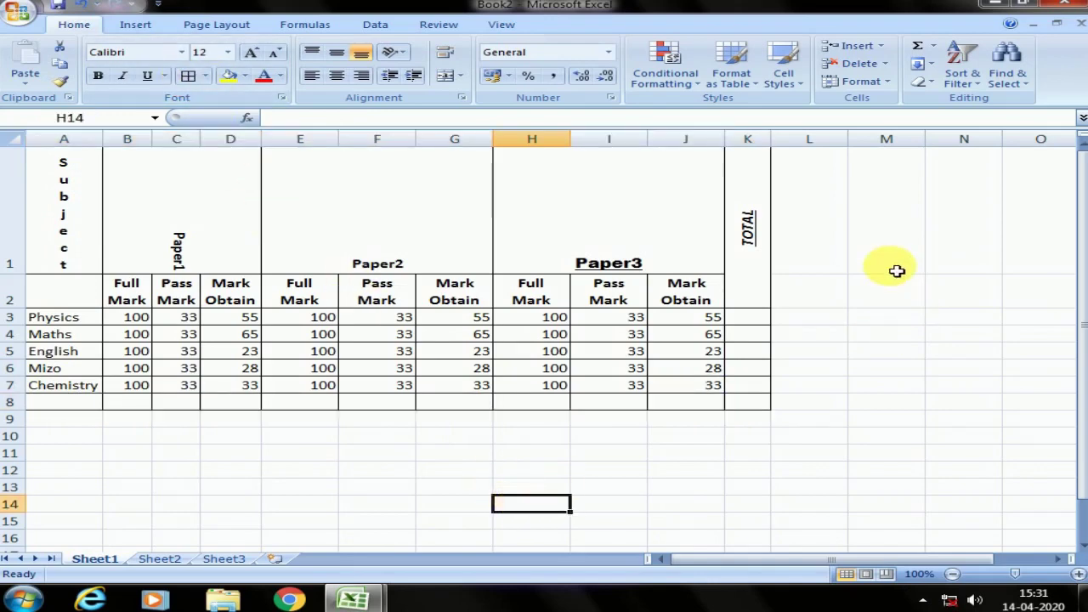
{"action": "mouse_move", "coordinate": [47, 194]}
{"action": "left_mouse_down"}
{"action": "mouse_move", "coordinate": [705, 393]}
{"action": "mouse_move", "coordinate": [754, 396]}
{"action": "left_mouse_up"}
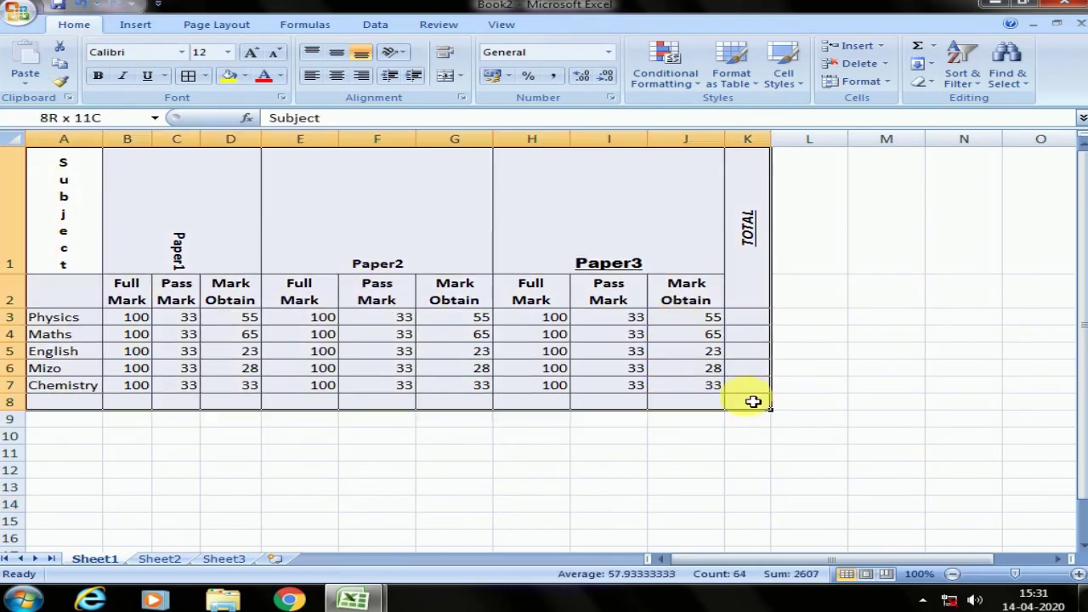
{"action": "left_click", "coordinate": [759, 100]}
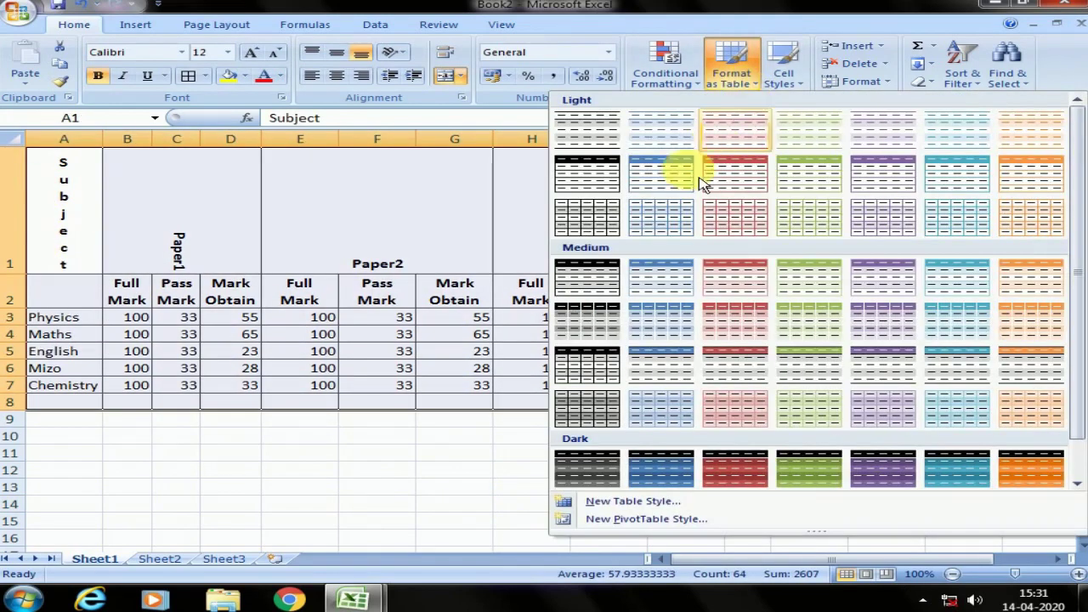
{"action": "left_click", "coordinate": [590, 179]}
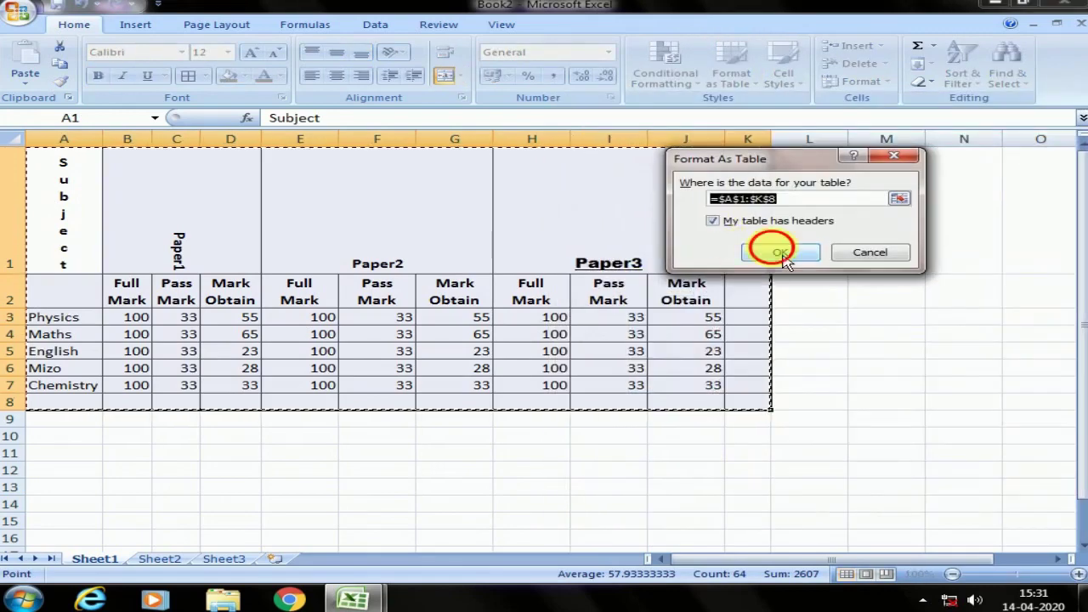
{"action": "left_click", "coordinate": [780, 254]}
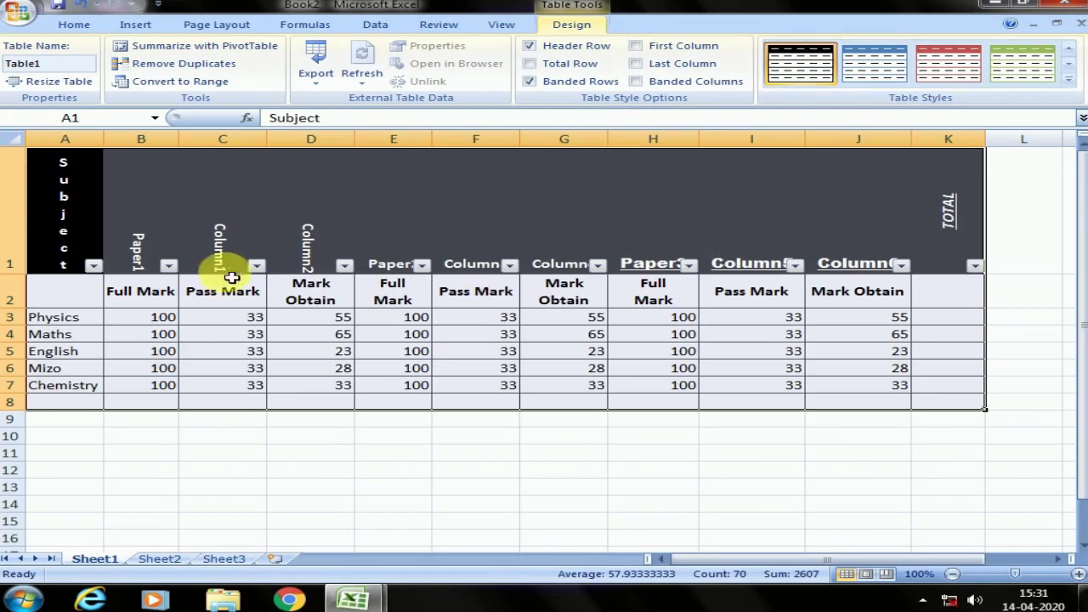
{"action": "key", "text": "ctrl+z"}
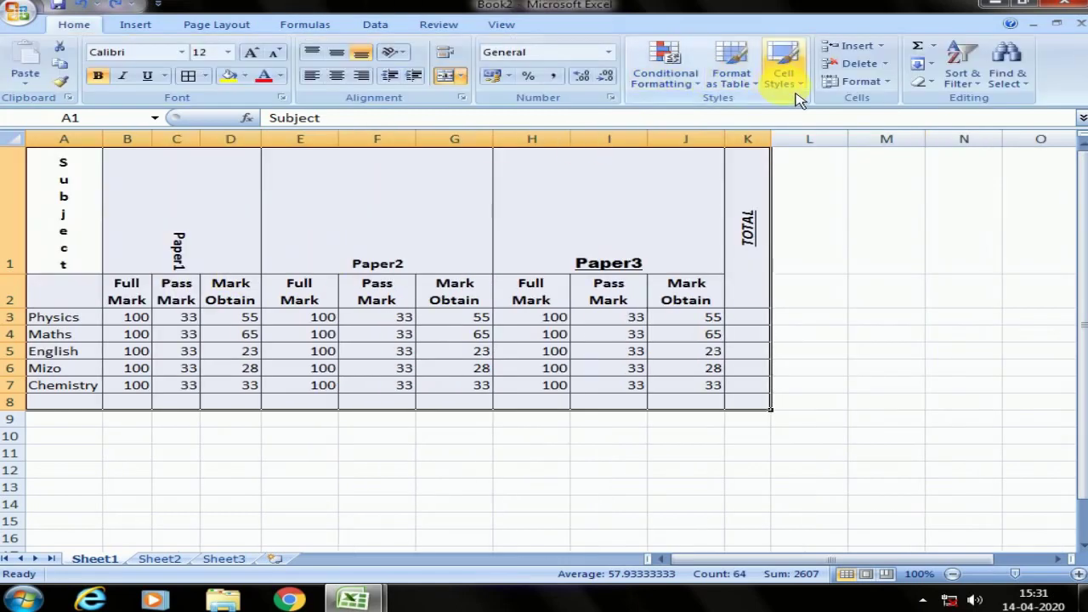
Apply the Heading 2 cell style to the row 1 paper headings.
{"action": "left_click", "coordinate": [791, 89]}
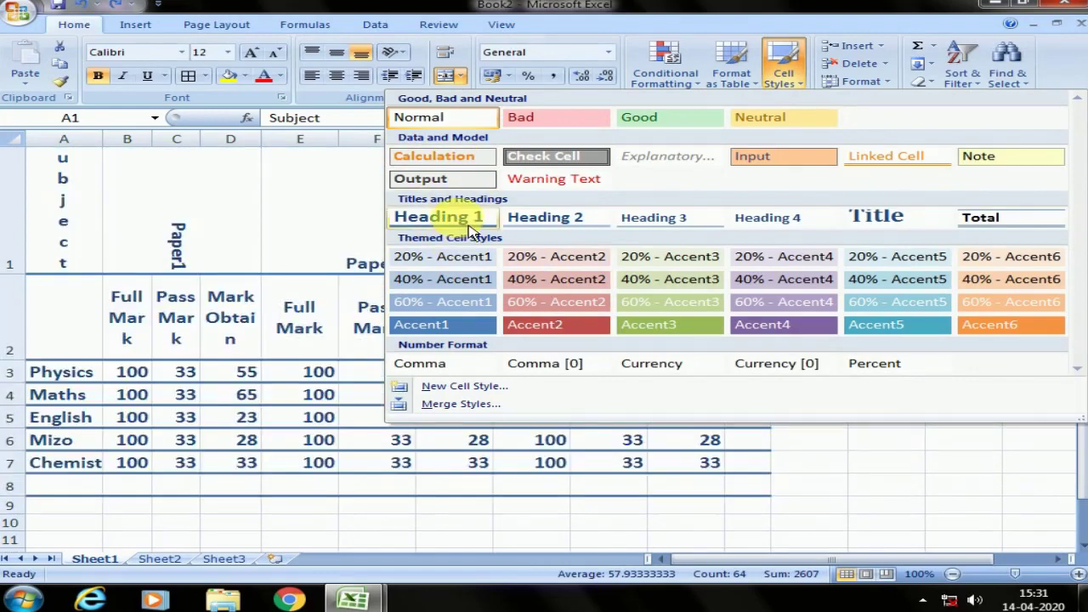
{"action": "left_click", "coordinate": [197, 247]}
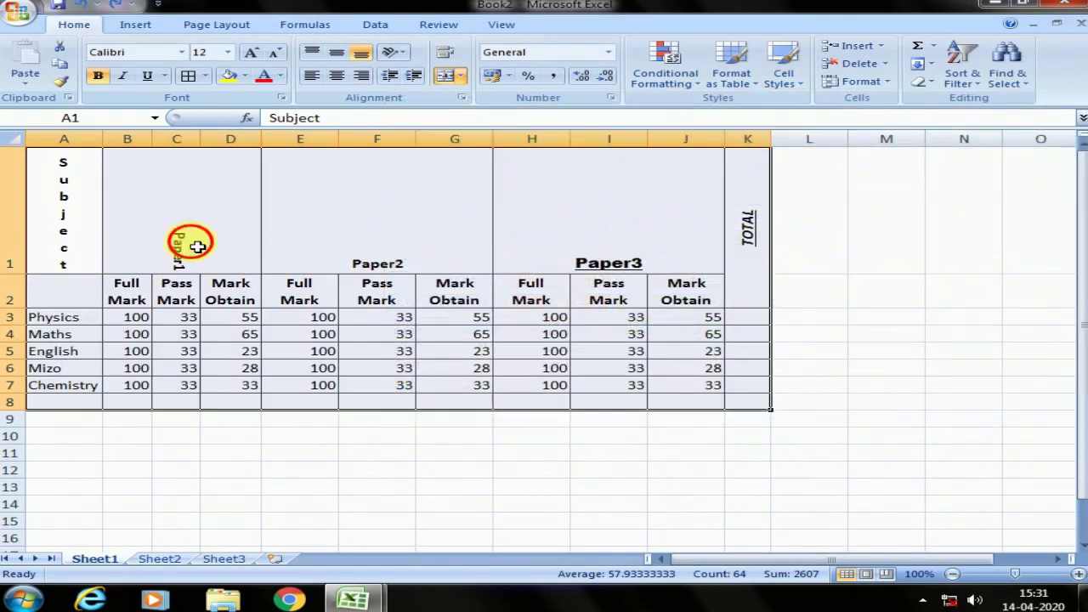
{"action": "left_click", "coordinate": [197, 246]}
{"action": "mouse_move", "coordinate": [59, 229]}
{"action": "left_mouse_down"}
{"action": "mouse_move", "coordinate": [750, 240]}
{"action": "mouse_move", "coordinate": [673, 244]}
{"action": "left_mouse_up"}
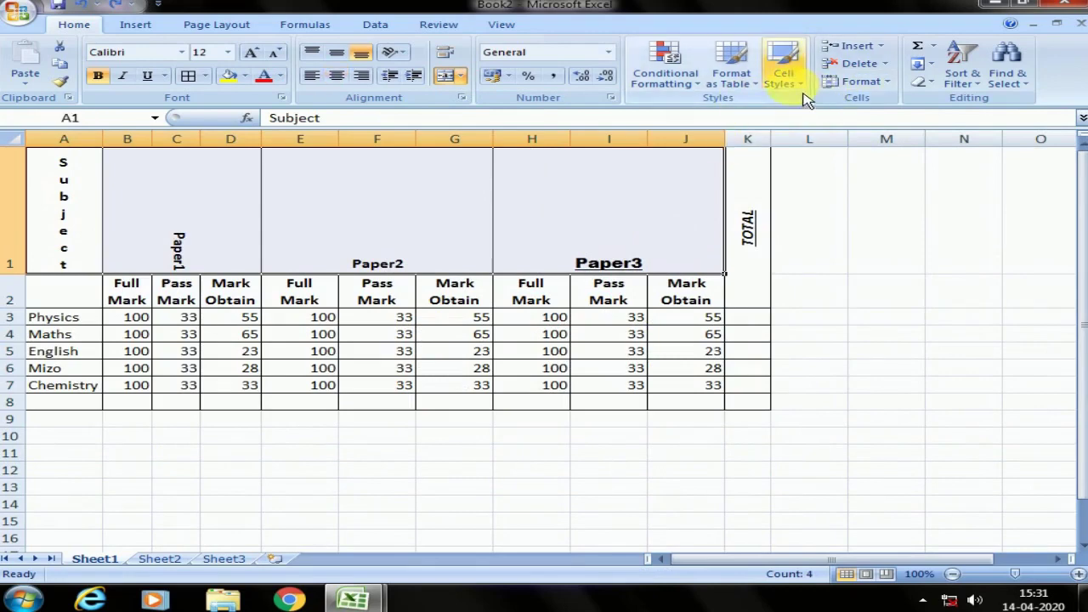
{"action": "left_click", "coordinate": [800, 87]}
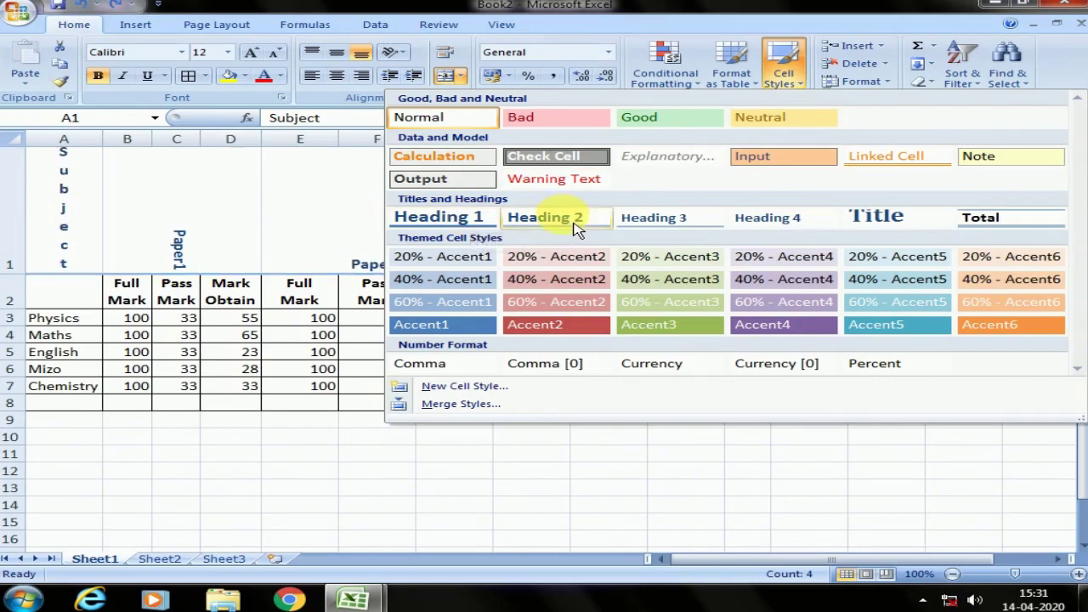
{"action": "left_click", "coordinate": [556, 223]}
Apply the Heading 1 cell style to the row 2 column headings.
{"action": "left_click_drag", "start_coordinate": [125, 299], "coordinate": [719, 299]}
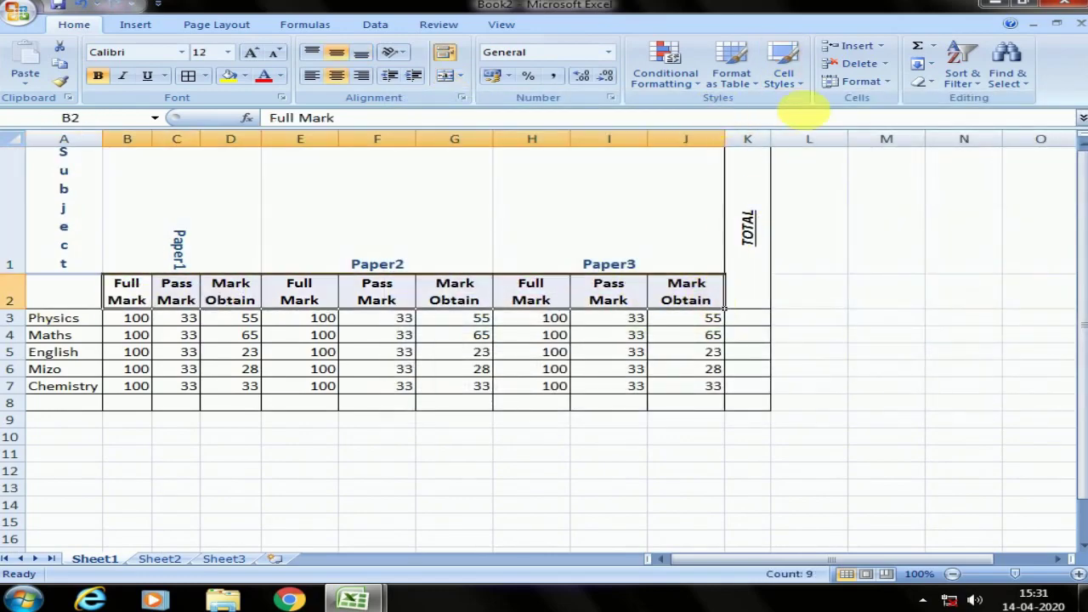
{"action": "left_click", "coordinate": [799, 83]}
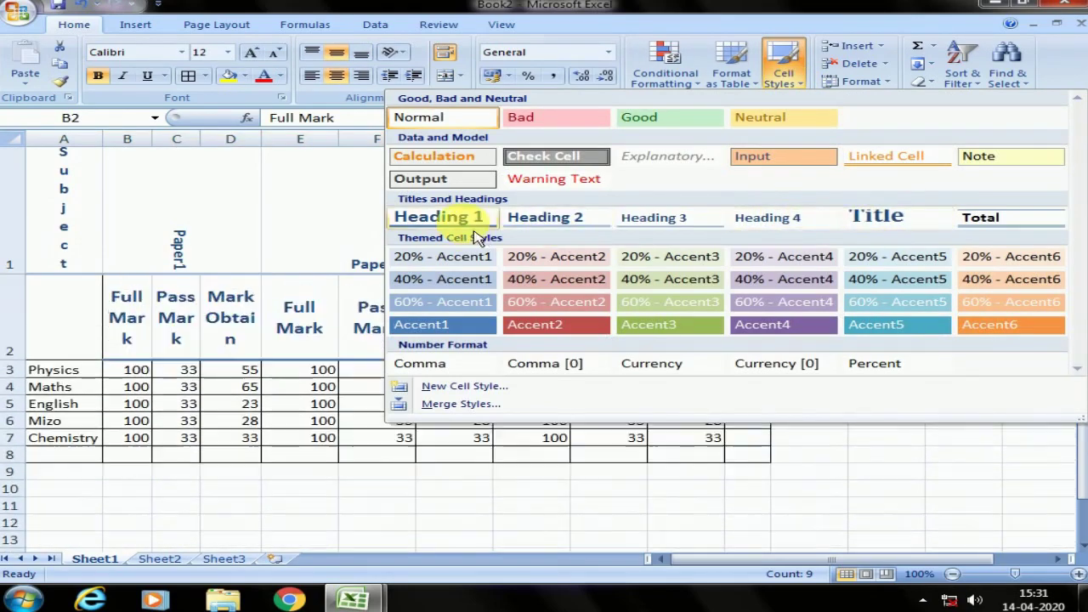
{"action": "left_click", "coordinate": [443, 218]}
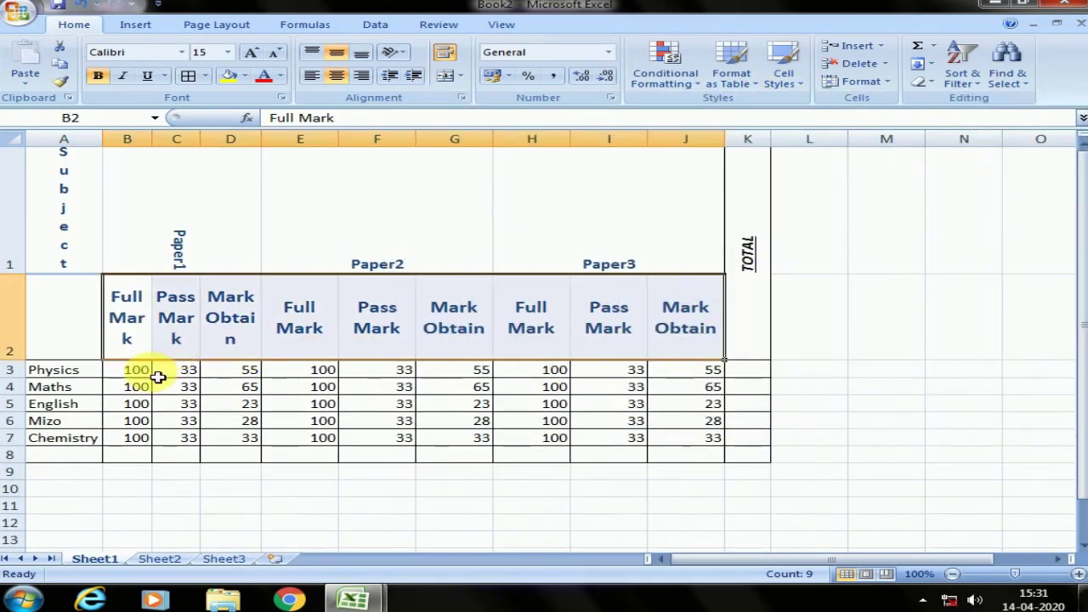
{"action": "left_click_drag", "start_coordinate": [76, 374], "coordinate": [719, 435]}
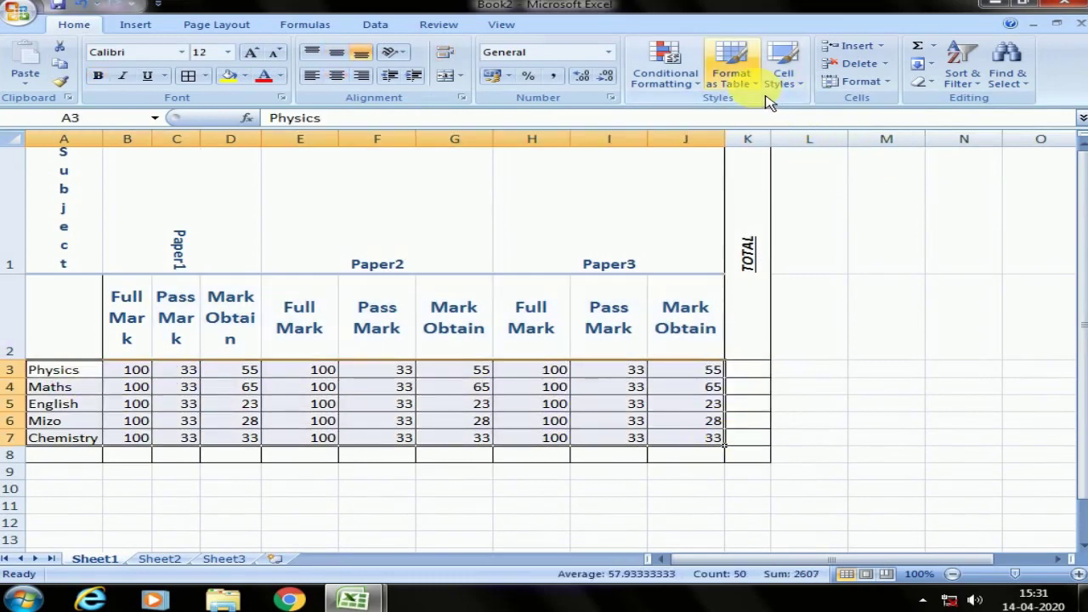
{"action": "left_click", "coordinate": [694, 80]}
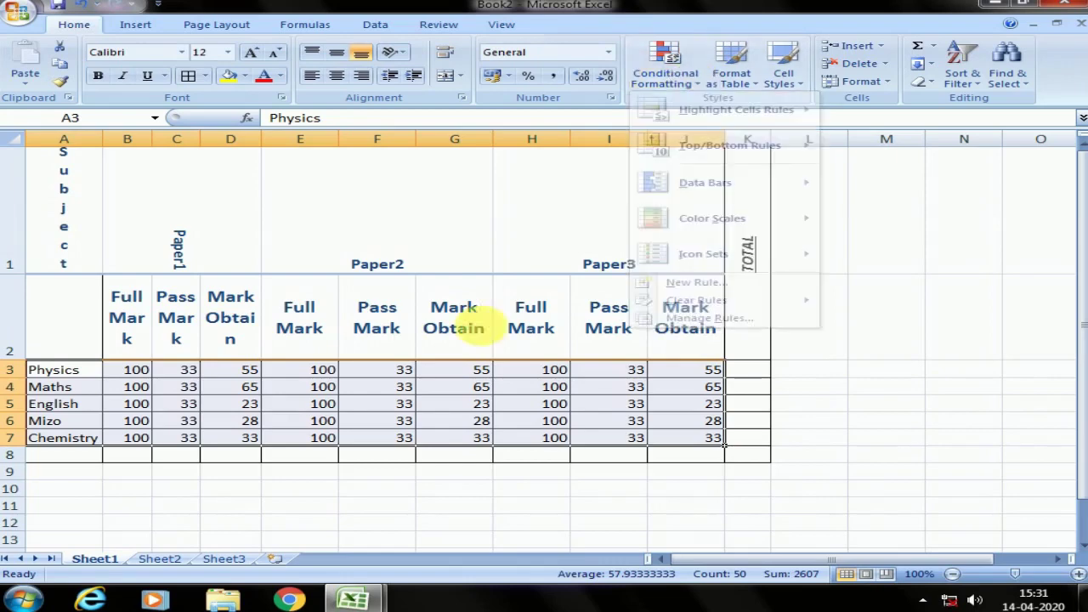
{"action": "left_click", "coordinate": [474, 316]}
{"action": "left_click", "coordinate": [401, 352]}
{"action": "left_click", "coordinate": [286, 344]}
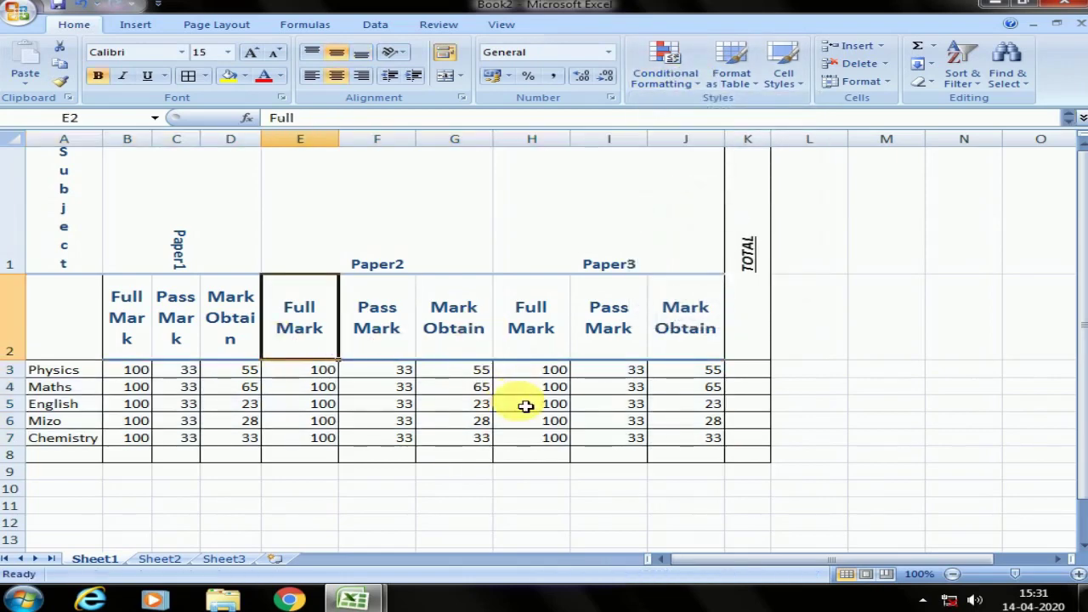
{"action": "left_click", "coordinate": [706, 375]}
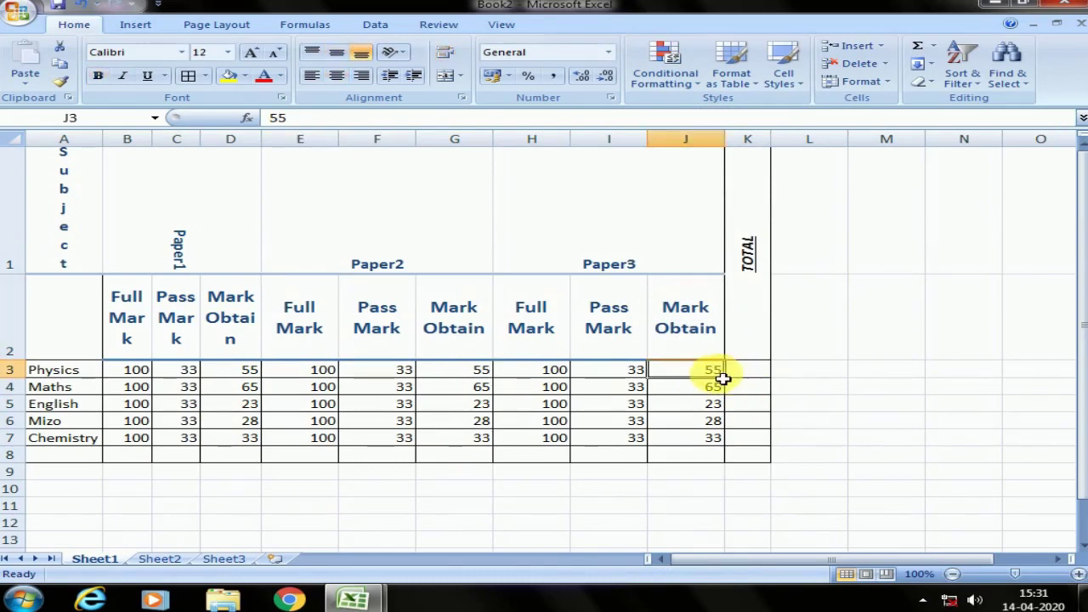
{"action": "double_click", "coordinate": [721, 375]}
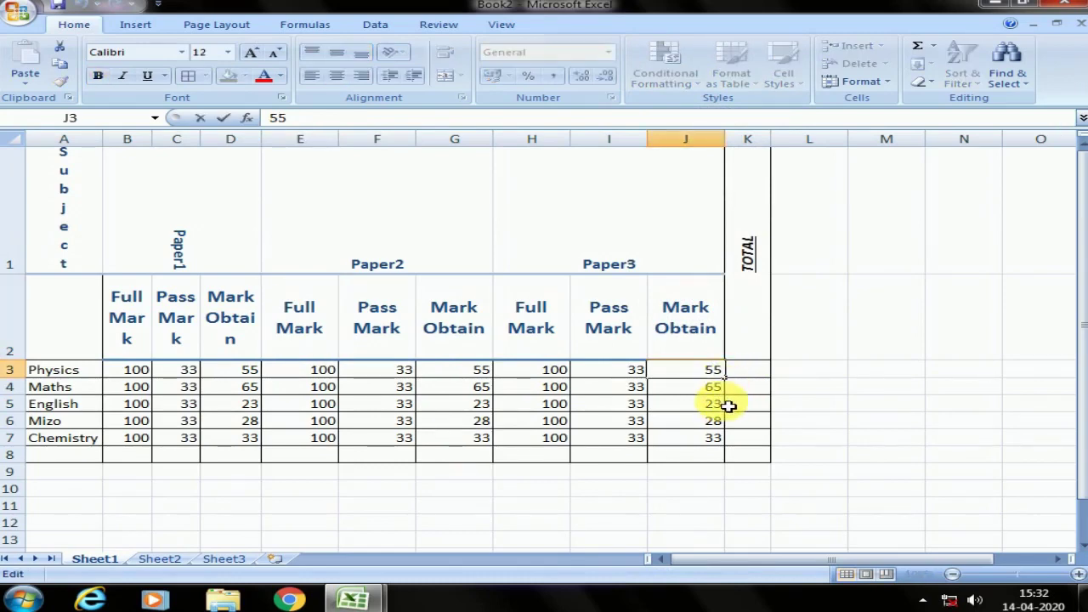
{"action": "left_click", "coordinate": [729, 406]}
{"action": "left_click", "coordinate": [713, 376]}
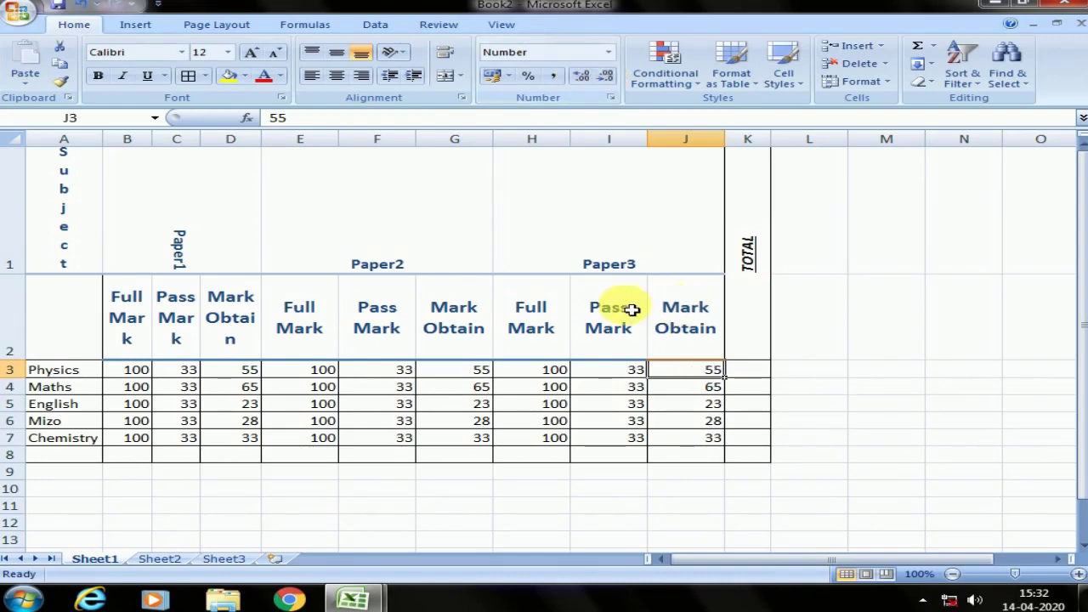
{"action": "left_click_drag", "start_coordinate": [684, 372], "coordinate": [693, 437]}
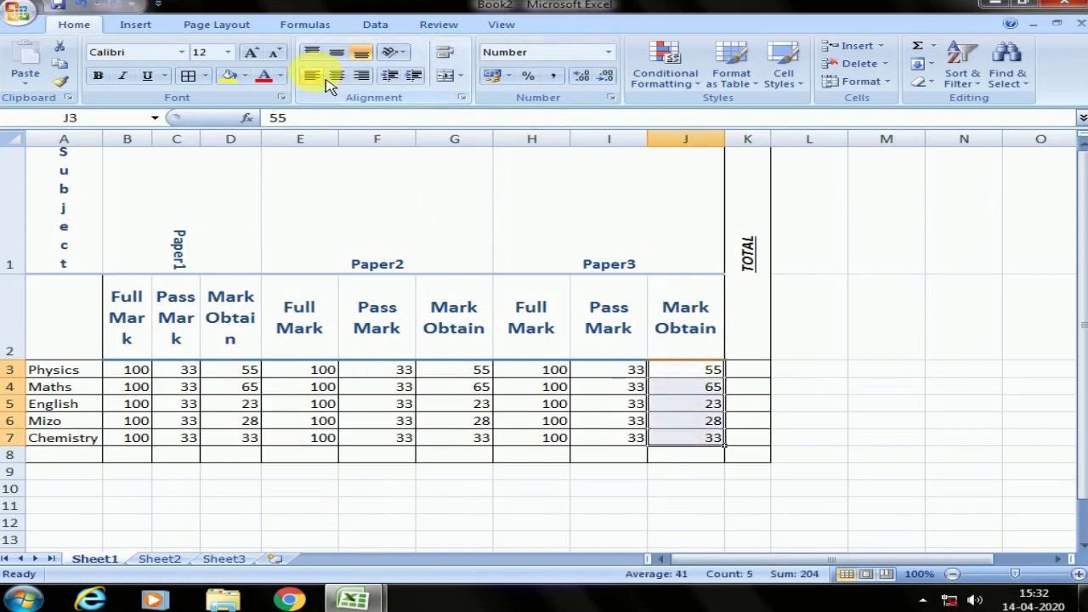
{"action": "left_click", "coordinate": [363, 82]}
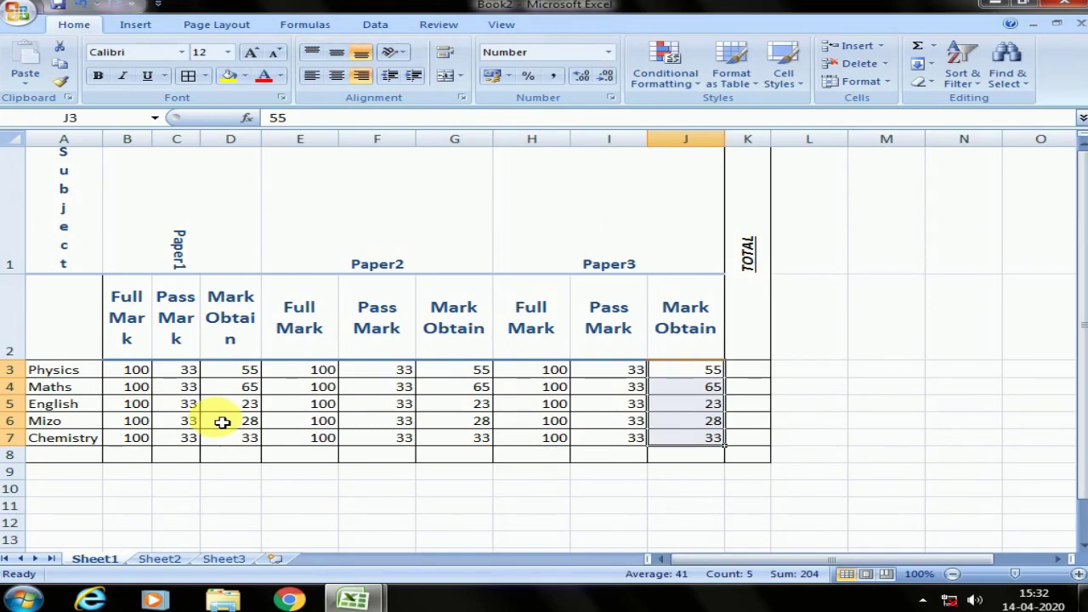
{"action": "left_click", "coordinate": [285, 404]}
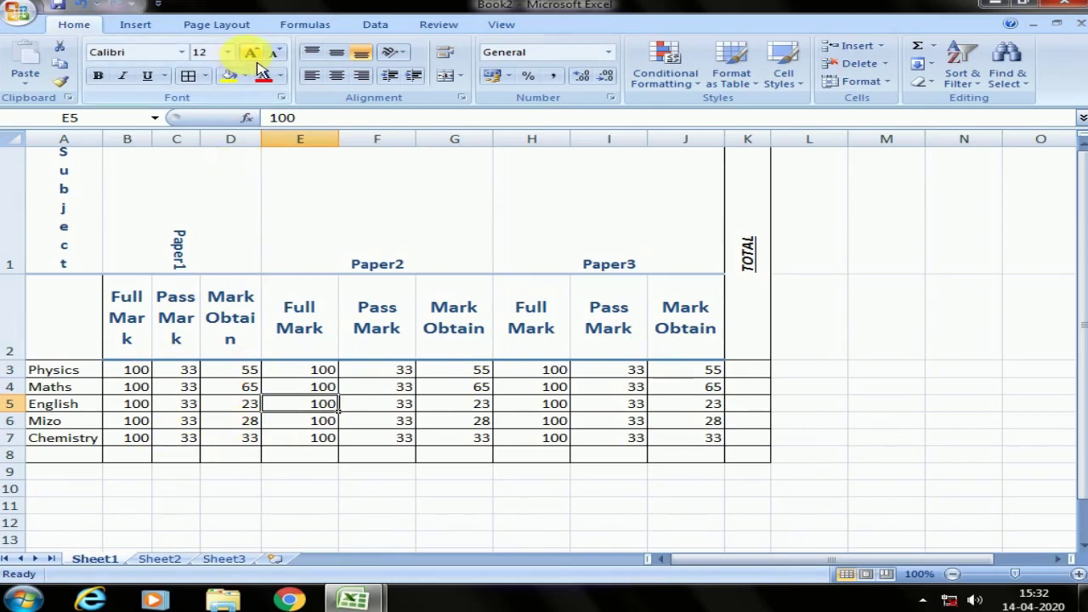
Increase the Paper1 and Paper2 heading font size to 16 pt.
{"action": "left_click", "coordinate": [248, 238]}
{"action": "left_click", "coordinate": [253, 53]}
{"action": "left_click", "coordinate": [253, 53]}
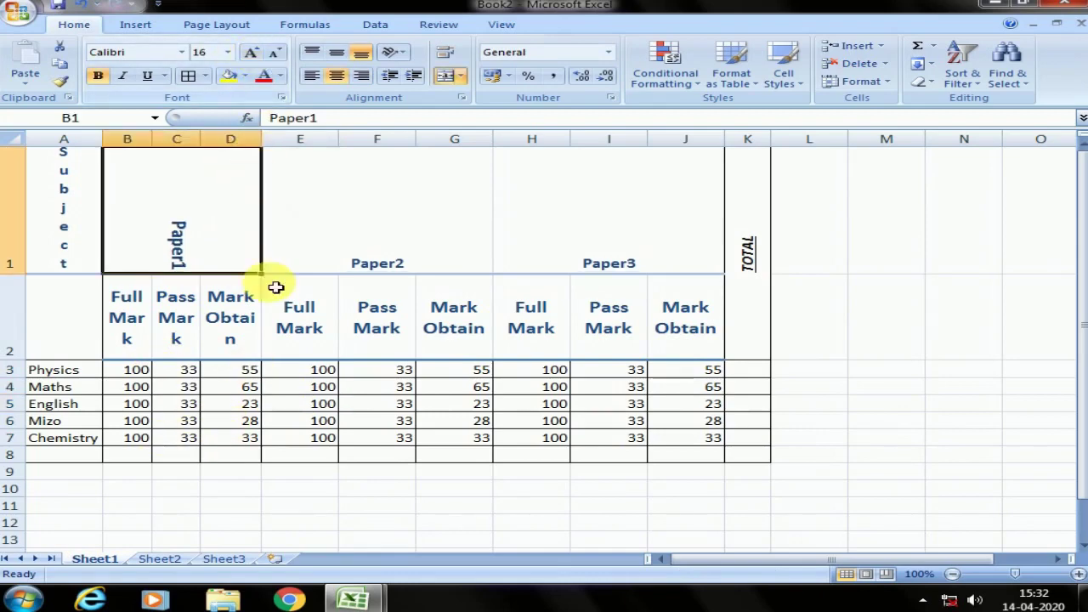
{"action": "left_click", "coordinate": [276, 287]}
{"action": "left_click", "coordinate": [377, 247]}
{"action": "double_click", "coordinate": [374, 251]}
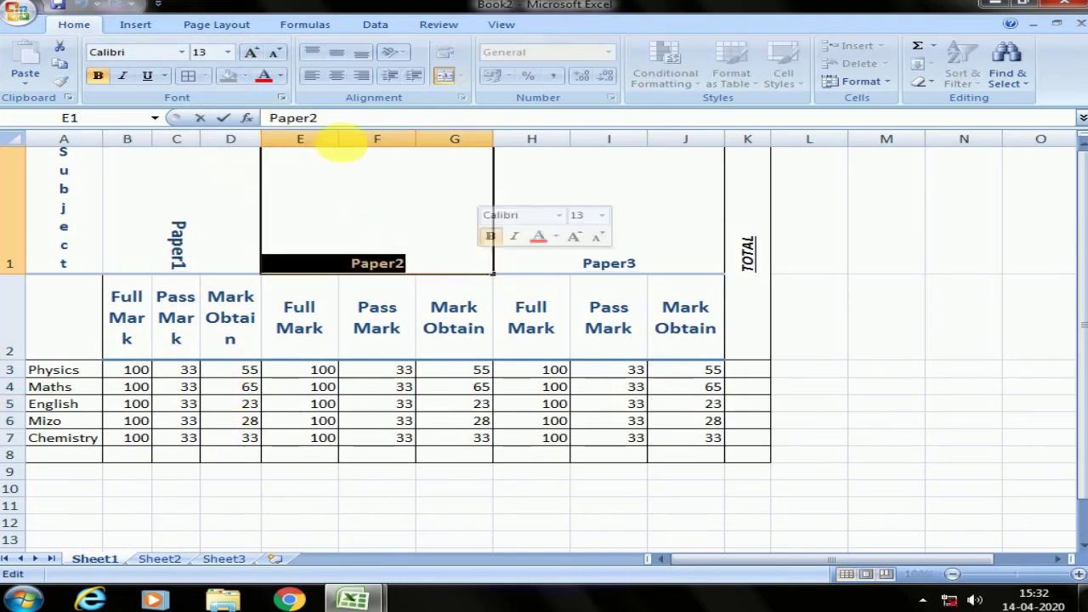
{"action": "left_click", "coordinate": [252, 53]}
{"action": "left_click", "coordinate": [632, 247]}
{"action": "left_click", "coordinate": [419, 259]}
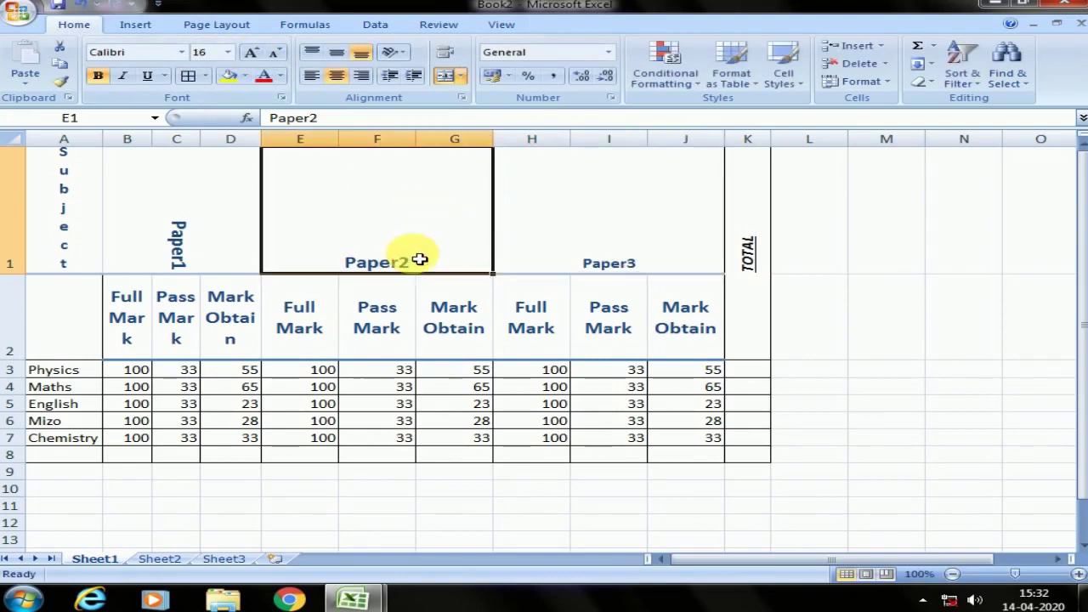
Select the Paper1, Paper2 and Paper3 headings in turn to check their sizes.
{"action": "left_click", "coordinate": [209, 235]}
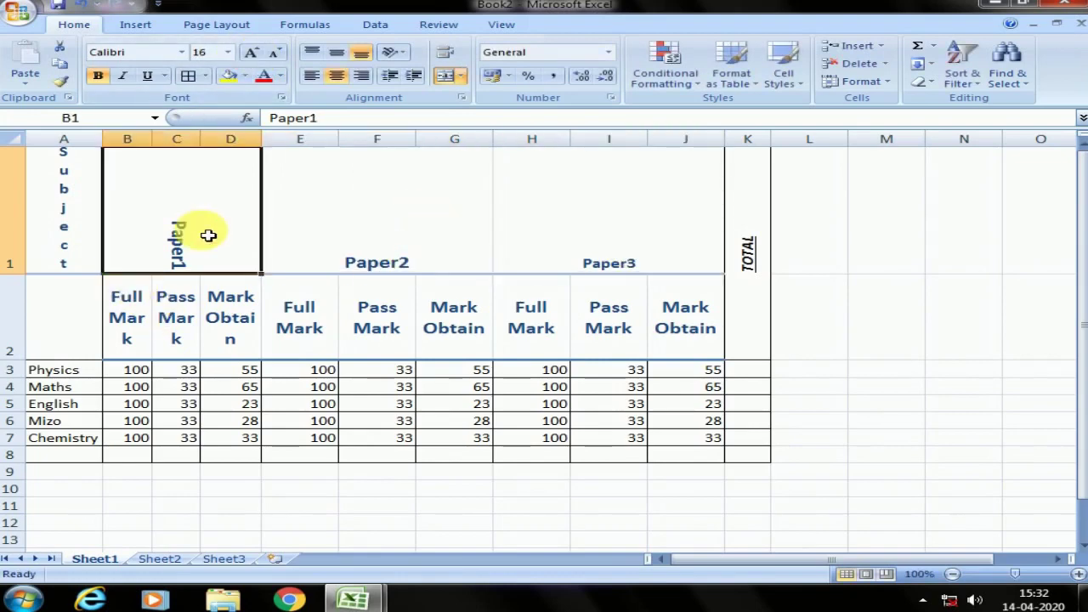
{"action": "left_click", "coordinate": [400, 220]}
{"action": "left_click", "coordinate": [563, 228]}
{"action": "left_click", "coordinate": [386, 237]}
{"action": "left_click", "coordinate": [212, 232]}
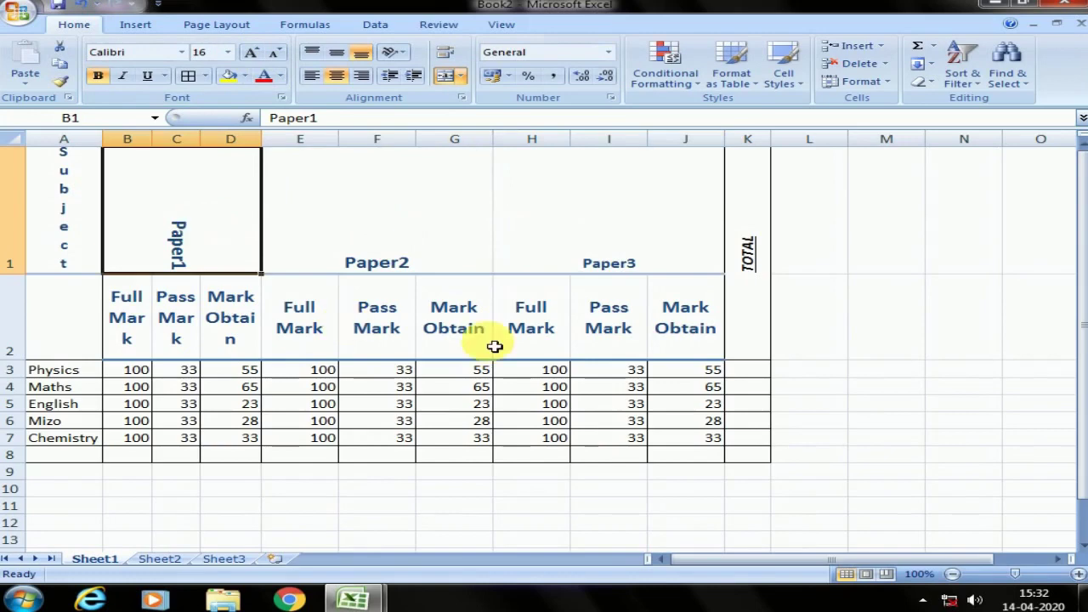
{"action": "left_click_drag", "start_coordinate": [88, 243], "coordinate": [739, 456]}
{"action": "left_click", "coordinate": [641, 389]}
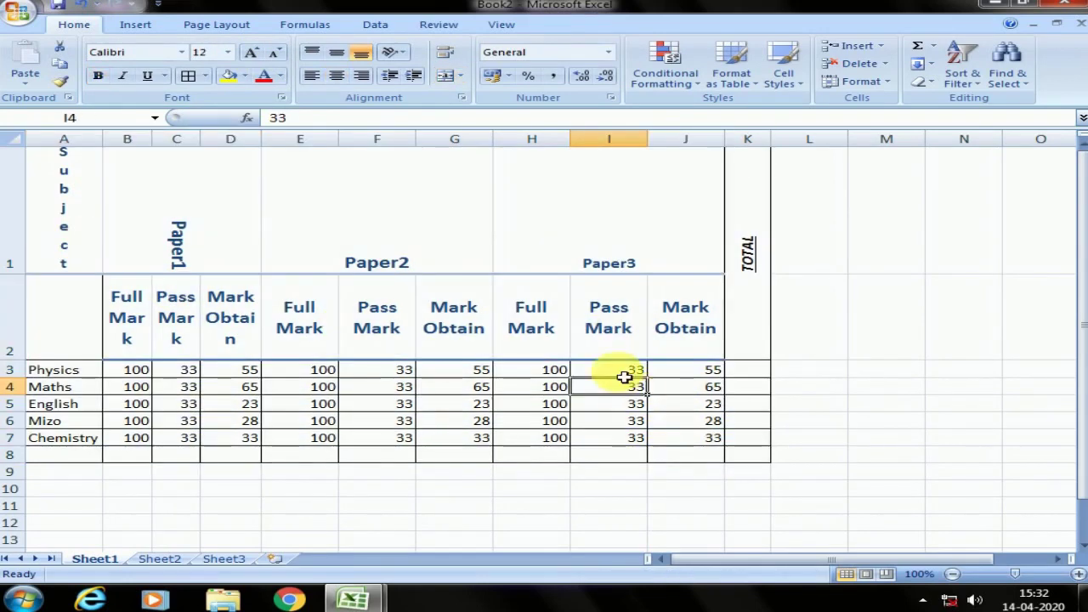
{"action": "left_click", "coordinate": [610, 331]}
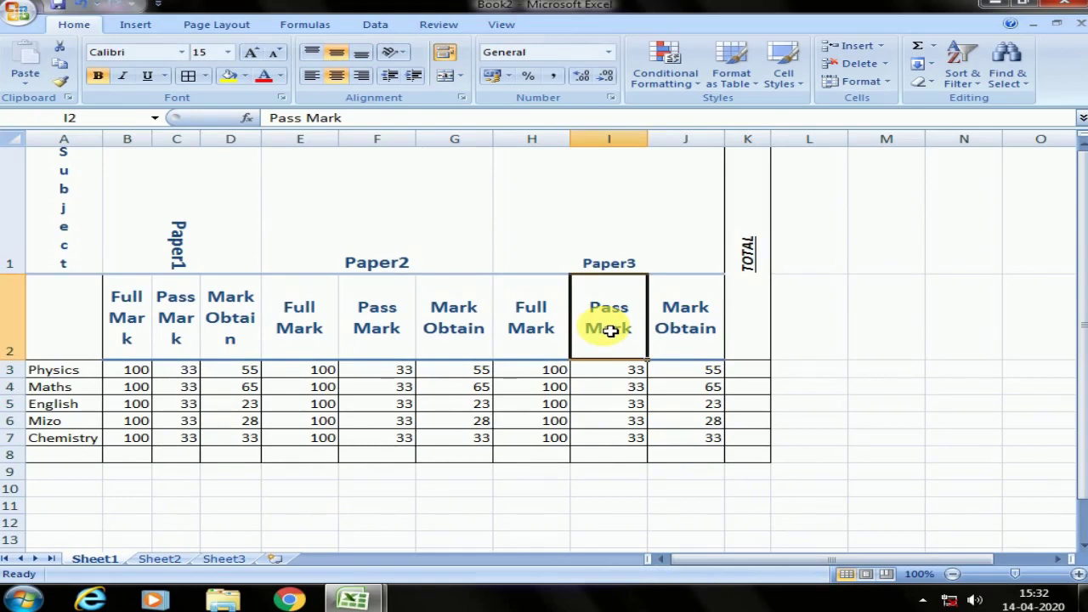
{"action": "left_click", "coordinate": [618, 266]}
{"action": "left_click", "coordinate": [237, 254]}
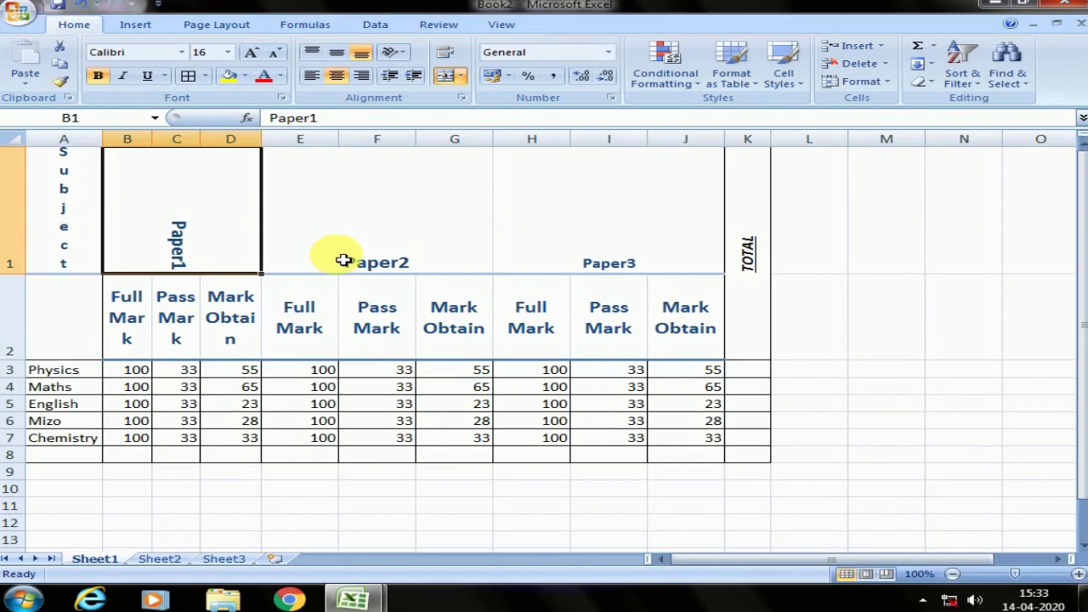
{"action": "left_click", "coordinate": [460, 76]}
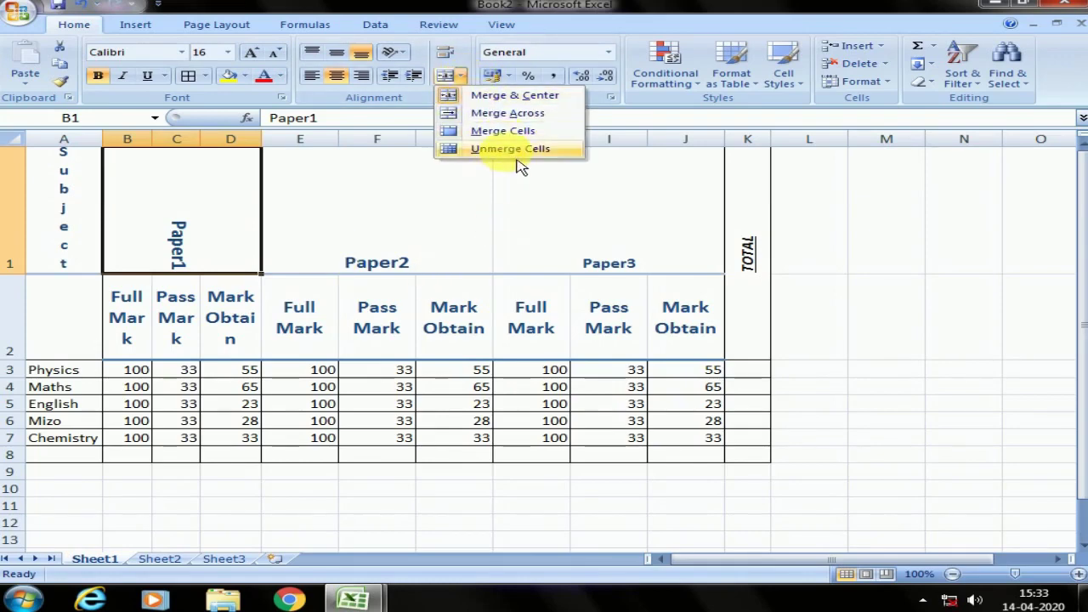
Merge and center cells A8:E8 in row 8.
{"action": "left_click", "coordinate": [460, 76]}
{"action": "left_click", "coordinate": [481, 403]}
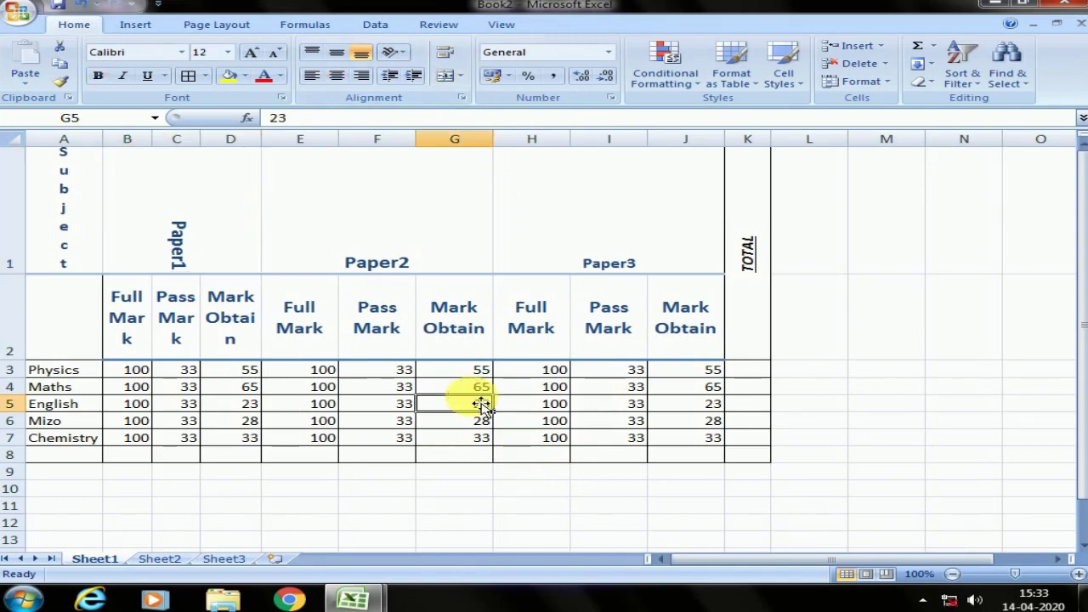
{"action": "scroll", "coordinate": [527, 408], "scroll_direction": "down", "scroll_amount": 2}
{"action": "scroll", "coordinate": [527, 404], "scroll_direction": "up", "scroll_amount": 1}
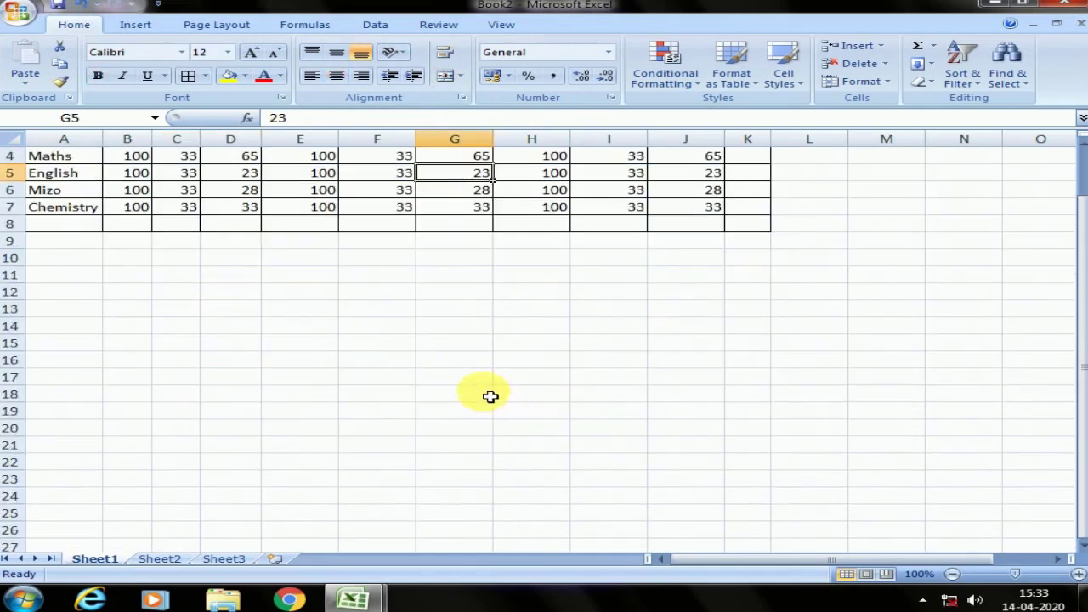
{"action": "scroll", "coordinate": [399, 387], "scroll_direction": "up", "scroll_amount": 1}
{"action": "left_click_drag", "start_coordinate": [85, 455], "coordinate": [324, 455]}
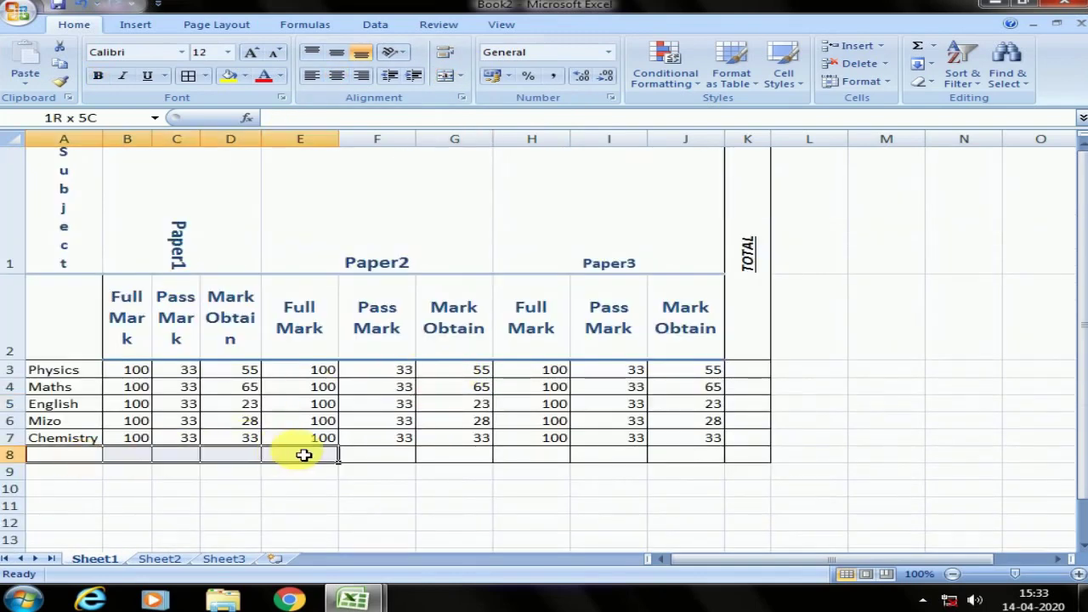
{"action": "left_click", "coordinate": [460, 76]}
{"action": "left_click", "coordinate": [485, 97]}
Give every cell in the block A9:E13 All Borders.
{"action": "scroll", "coordinate": [443, 340], "scroll_direction": "down", "scroll_amount": 4}
{"action": "scroll", "coordinate": [221, 332], "scroll_direction": "up", "scroll_amount": 2}
{"action": "scroll", "coordinate": [94, 285], "scroll_direction": "up", "scroll_amount": 1}
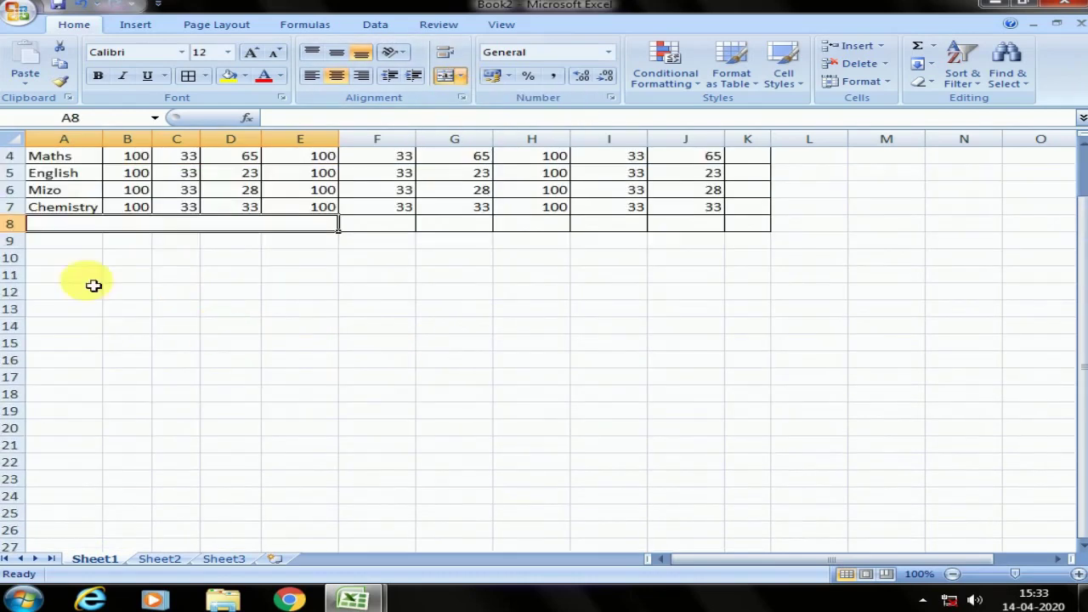
{"action": "left_click_drag", "start_coordinate": [85, 238], "coordinate": [310, 310]}
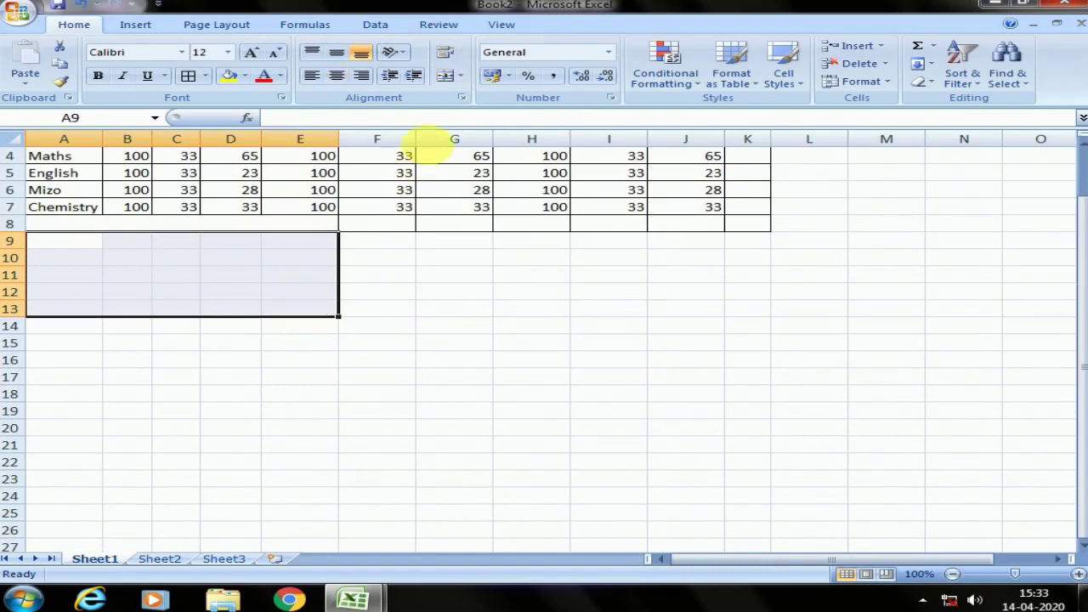
{"action": "left_click", "coordinate": [188, 76]}
{"action": "left_click", "coordinate": [158, 272]}
Merge each row of A9:E13 across columns A to E.
{"action": "mouse_move", "coordinate": [93, 246]}
{"action": "left_mouse_down"}
{"action": "mouse_move", "coordinate": [281, 285]}
{"action": "mouse_move", "coordinate": [317, 316]}
{"action": "left_mouse_up"}
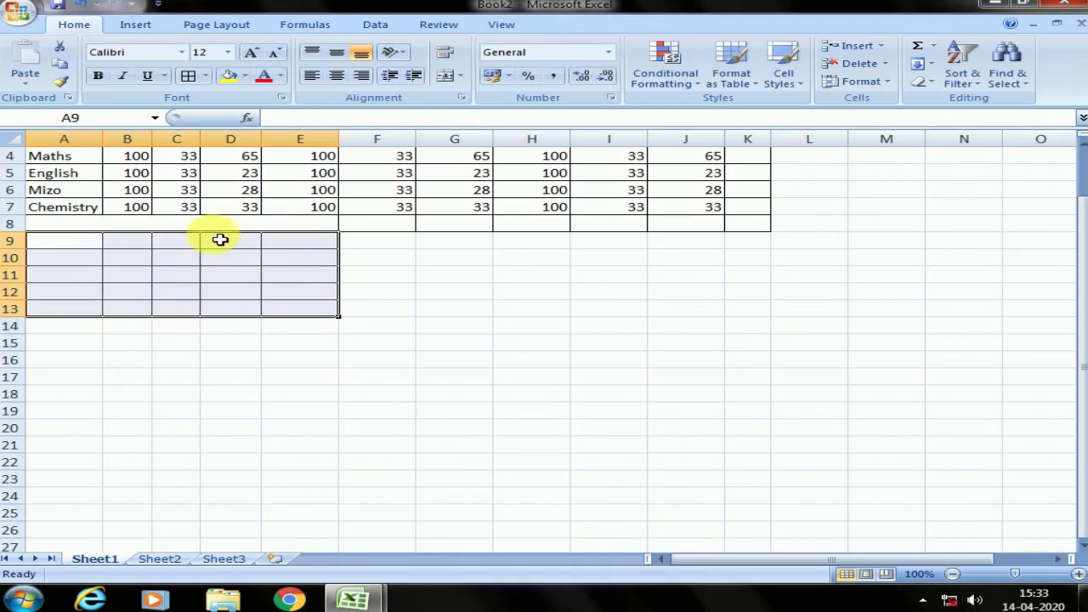
{"action": "left_click", "coordinate": [460, 76]}
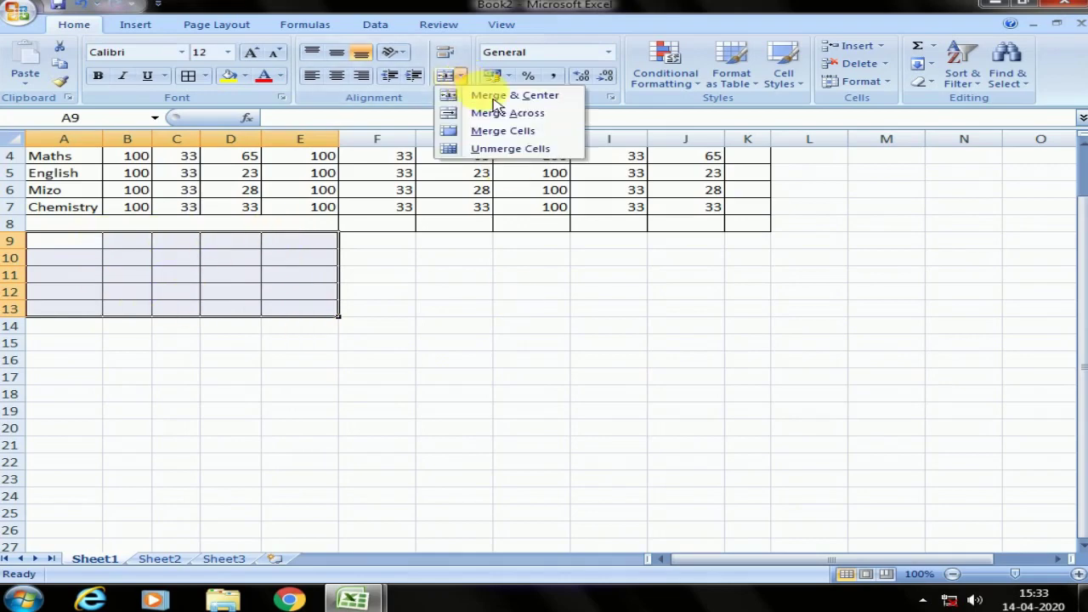
{"action": "left_click", "coordinate": [520, 120]}
{"action": "left_click", "coordinate": [179, 257]}
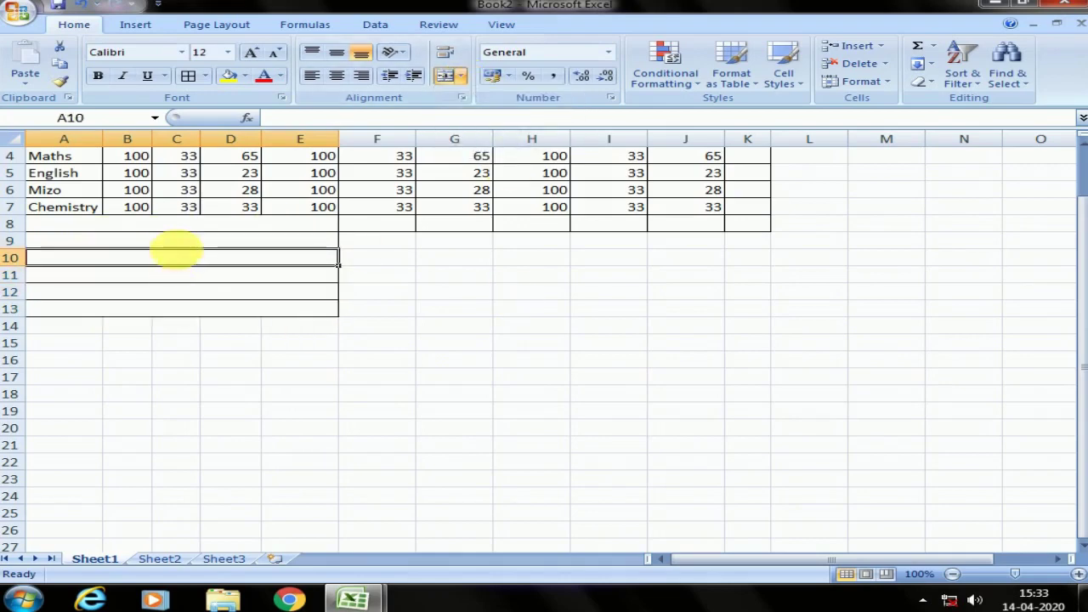
{"action": "left_click_drag", "start_coordinate": [184, 245], "coordinate": [185, 313]}
{"action": "scroll", "coordinate": [540, 282], "scroll_direction": "up", "scroll_amount": 1}
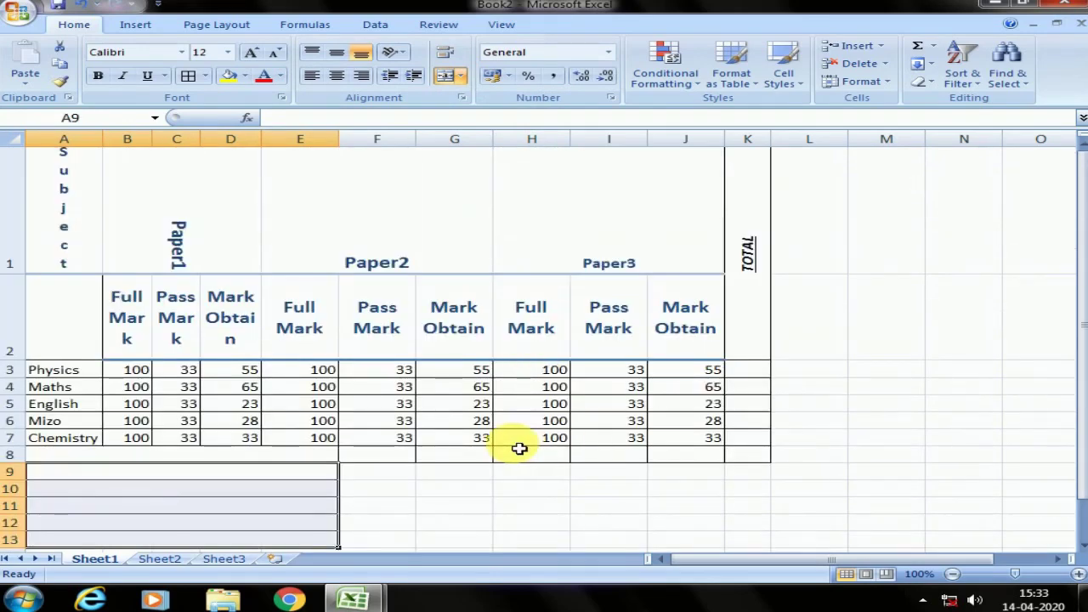
{"action": "left_click", "coordinate": [557, 331]}
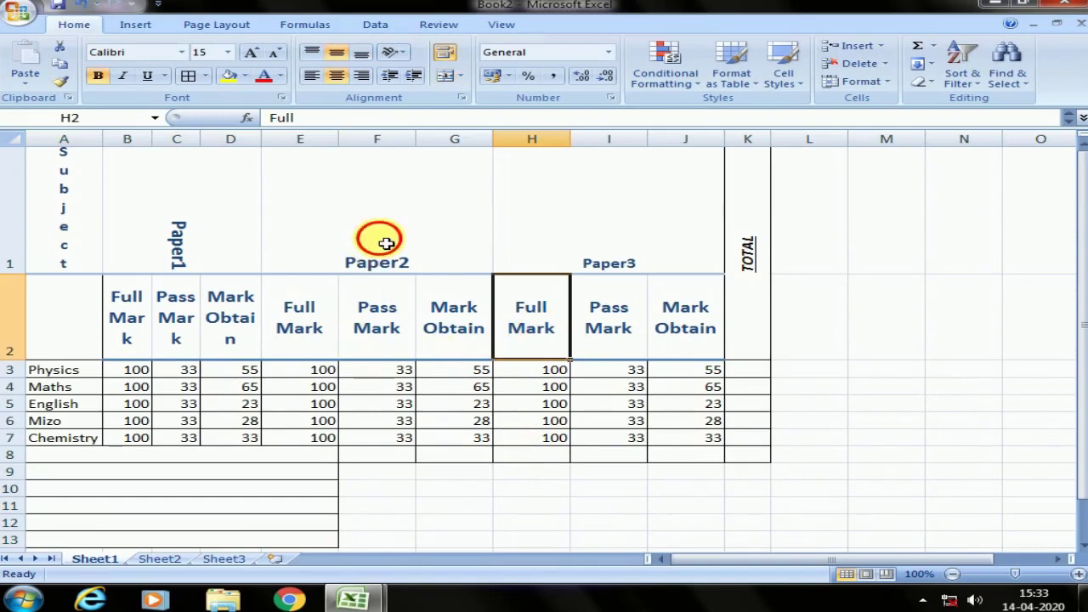
{"action": "left_click", "coordinate": [365, 260]}
{"action": "left_click", "coordinate": [331, 318]}
{"action": "left_click", "coordinate": [394, 334]}
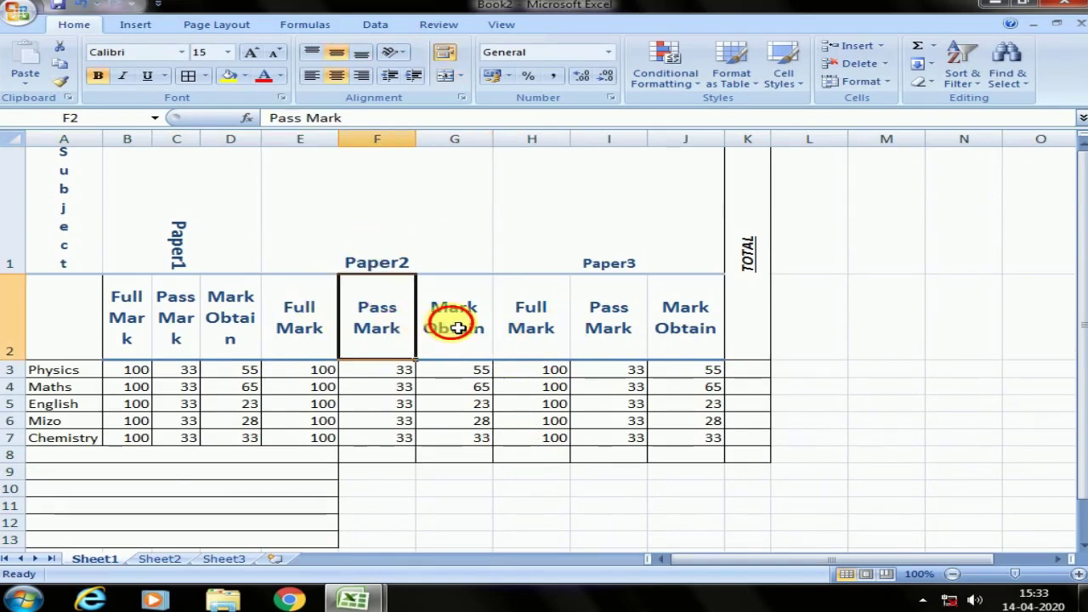
{"action": "left_click", "coordinate": [444, 323]}
{"action": "left_click", "coordinate": [404, 239]}
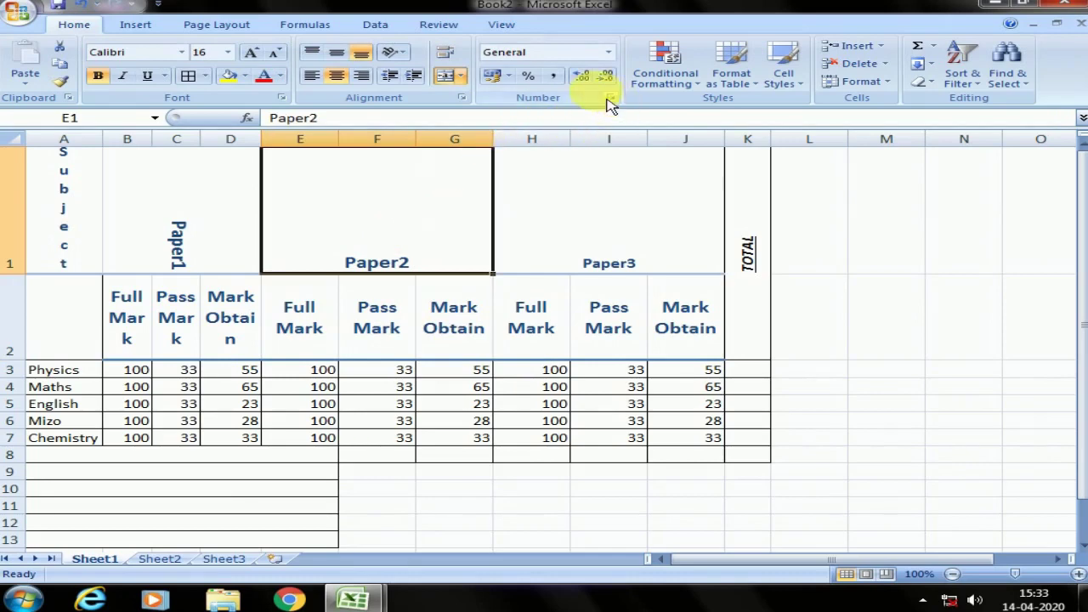
{"action": "left_click", "coordinate": [451, 77]}
{"action": "left_click", "coordinate": [449, 195]}
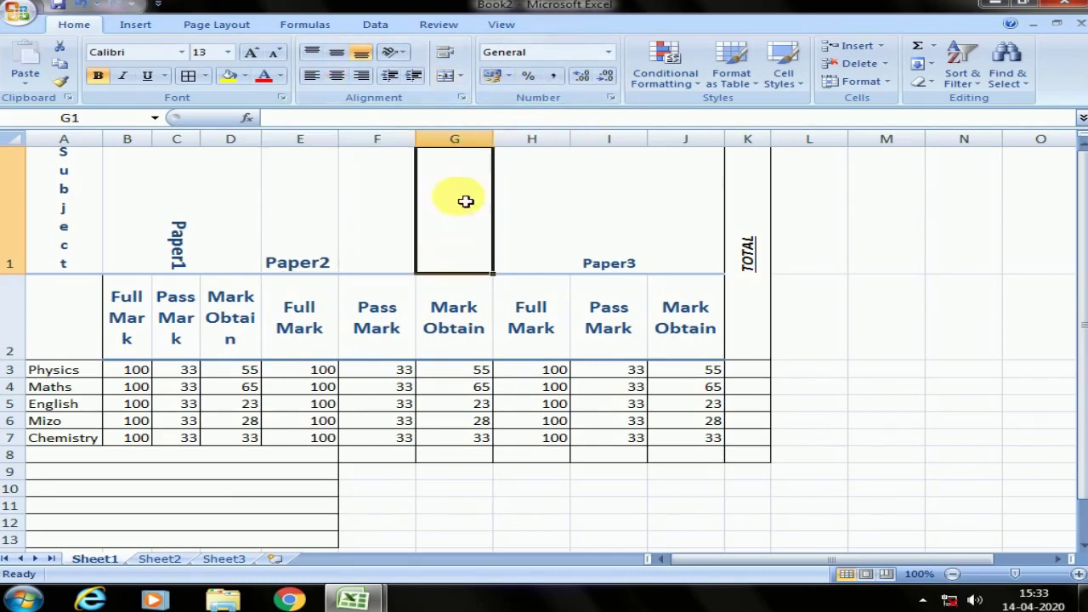
{"action": "left_click", "coordinate": [459, 79]}
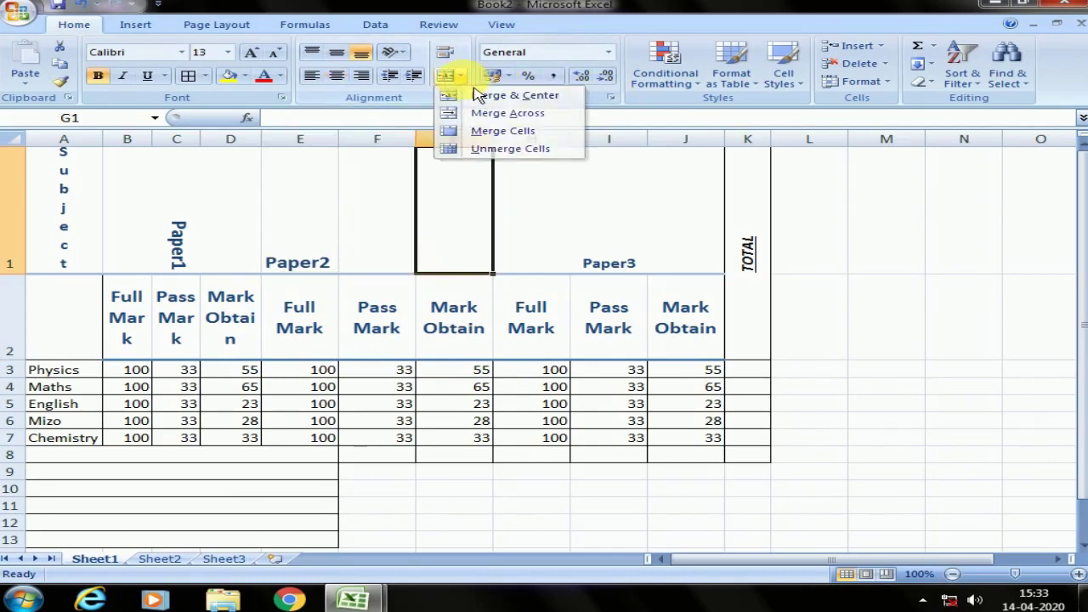
{"action": "left_click", "coordinate": [371, 238]}
{"action": "left_click_drag", "start_coordinate": [306, 235], "coordinate": [473, 234]}
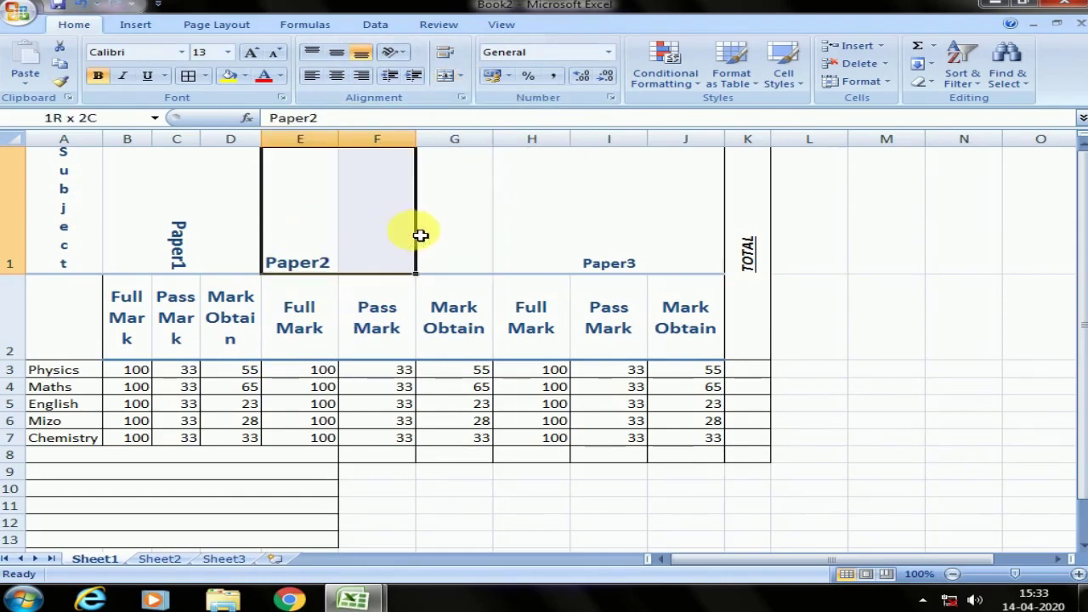
{"action": "left_click", "coordinate": [445, 78]}
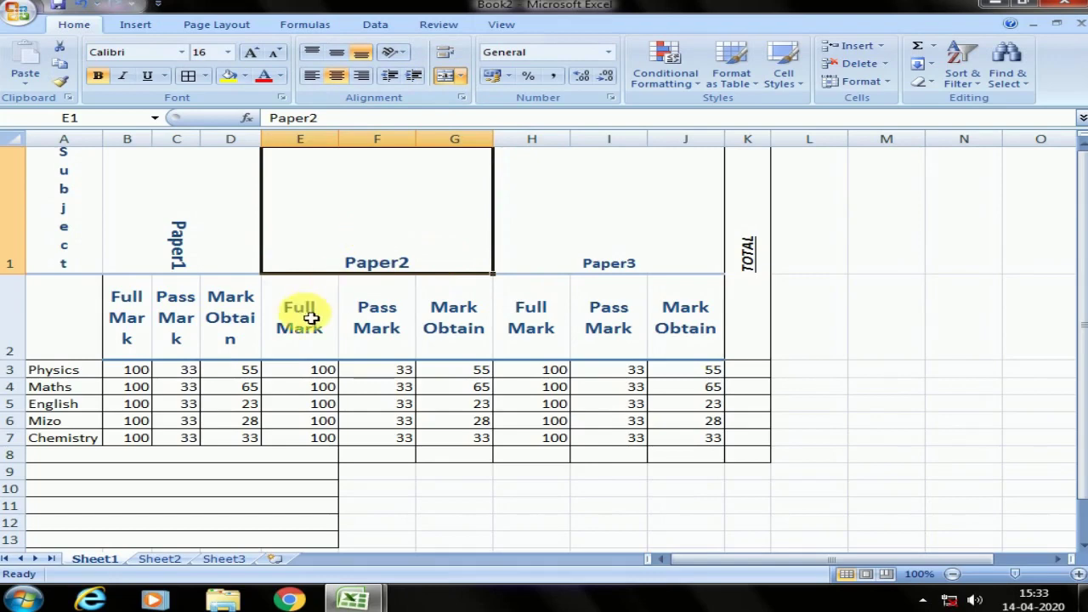
{"action": "left_click_drag", "start_coordinate": [299, 313], "coordinate": [451, 328]}
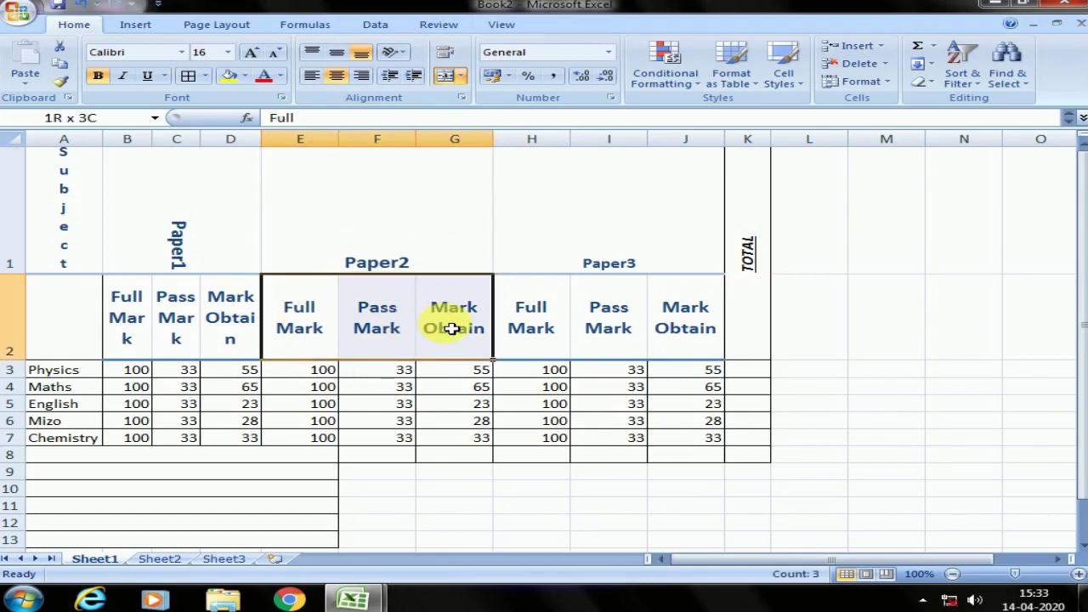
{"action": "left_click", "coordinate": [292, 231]}
{"action": "left_click", "coordinate": [219, 216]}
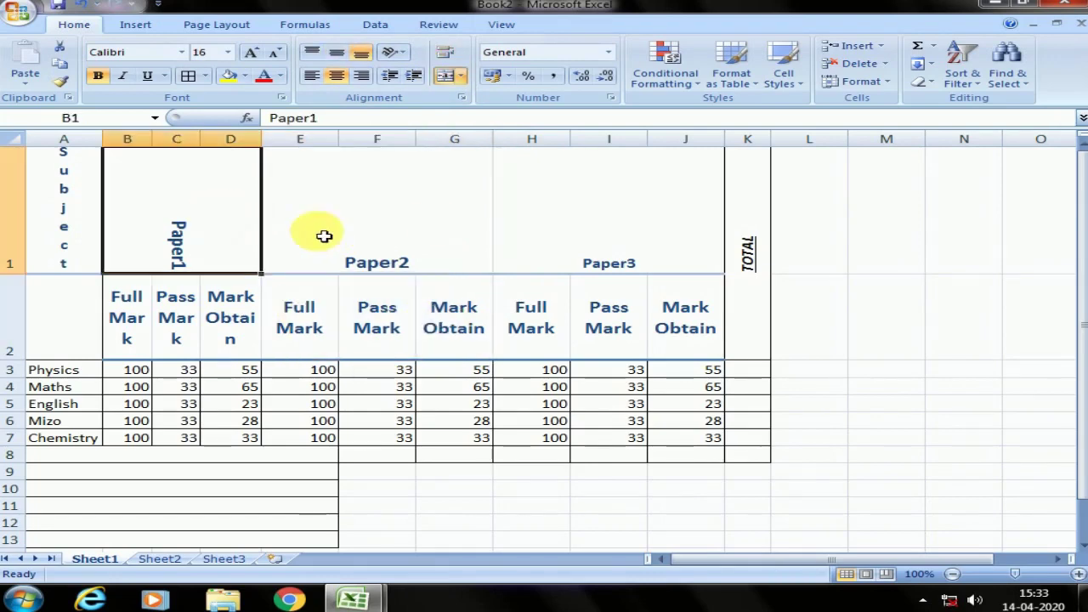
{"action": "left_click_drag", "start_coordinate": [219, 216], "coordinate": [700, 255]}
{"action": "left_click", "coordinate": [532, 323]}
{"action": "left_click", "coordinate": [703, 372]}
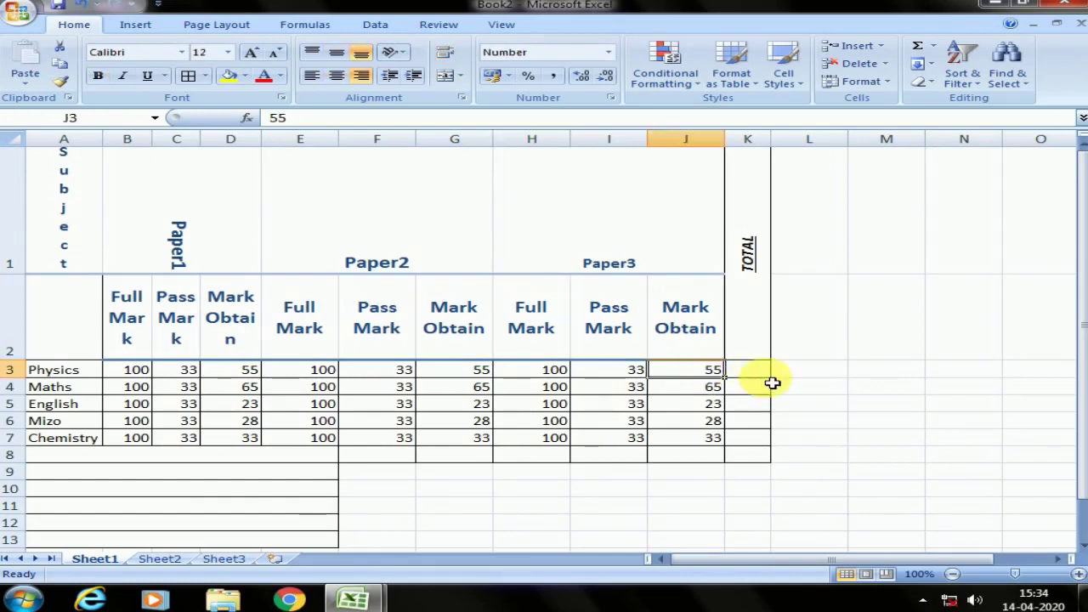
Format cell J3 as Currency with no decimal places.
{"action": "left_click", "coordinate": [609, 52]}
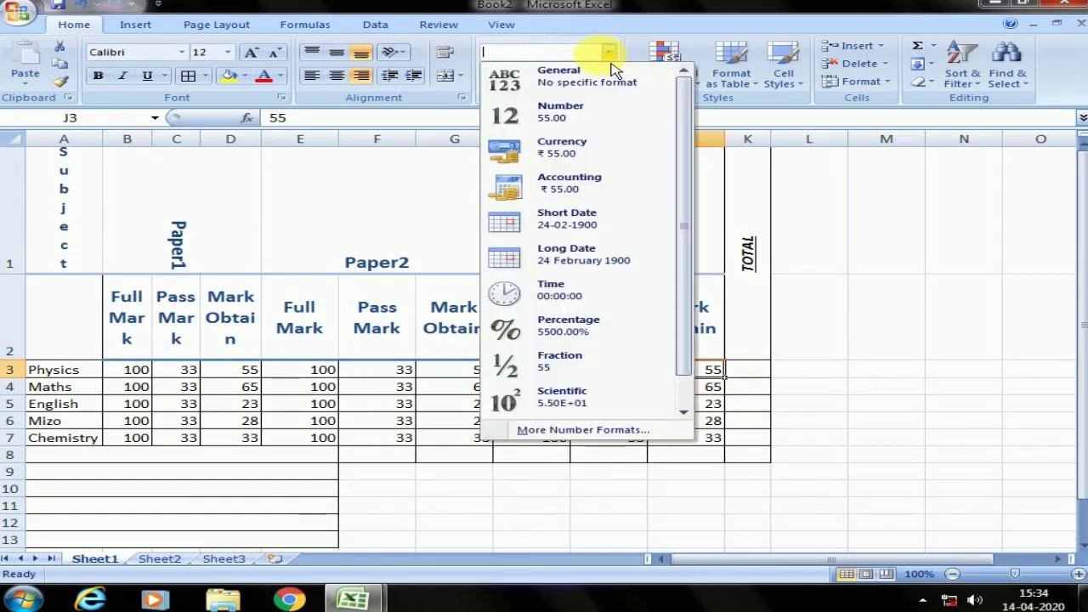
{"action": "left_click", "coordinate": [574, 77]}
{"action": "left_click", "coordinate": [609, 52]}
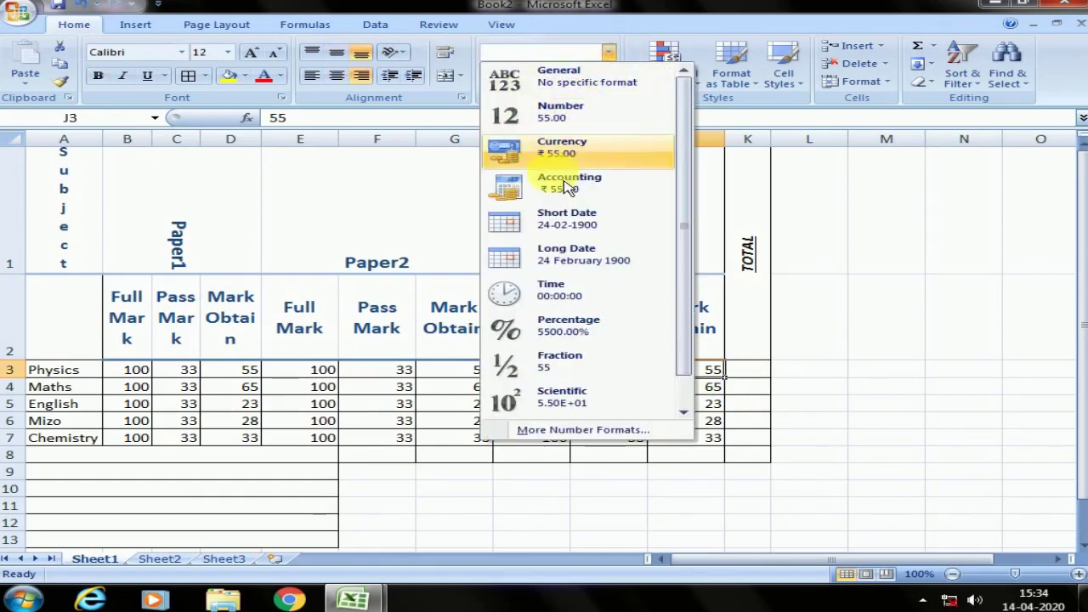
{"action": "left_click", "coordinate": [561, 148]}
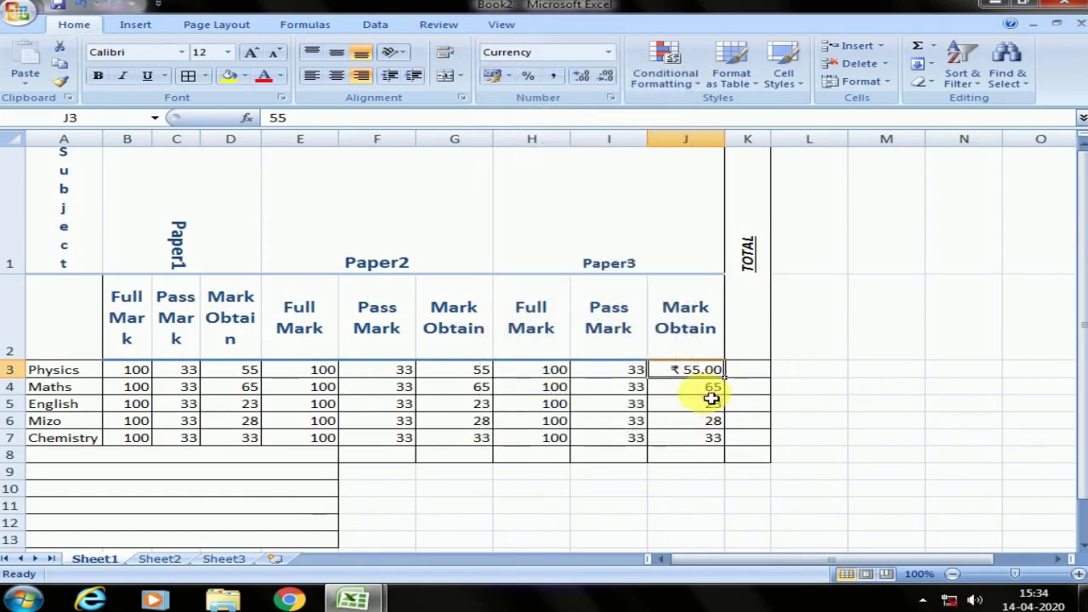
{"action": "left_click", "coordinate": [609, 53]}
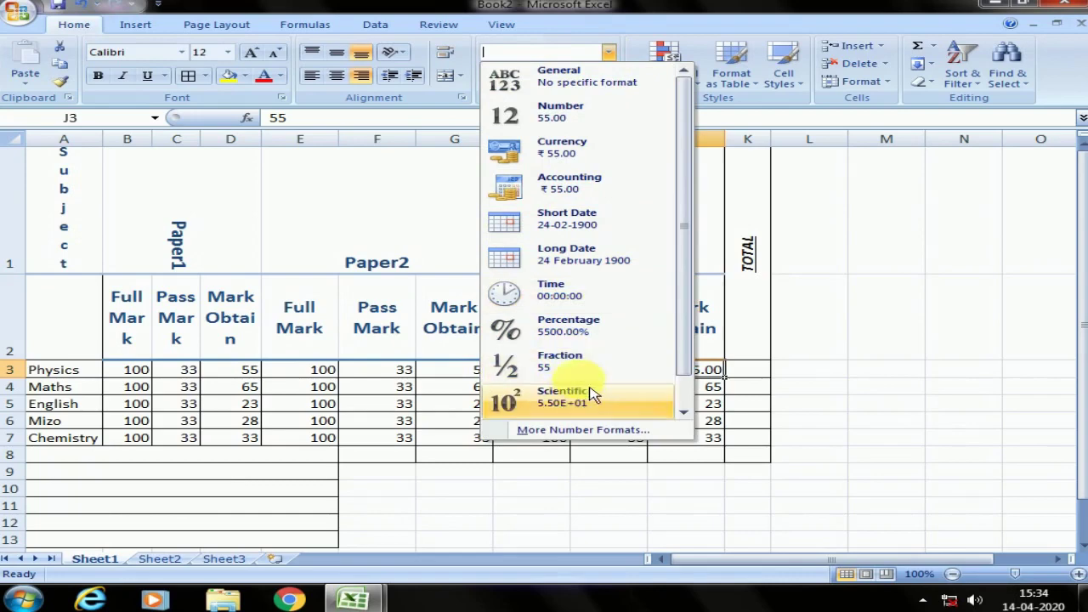
{"action": "left_click", "coordinate": [606, 228]}
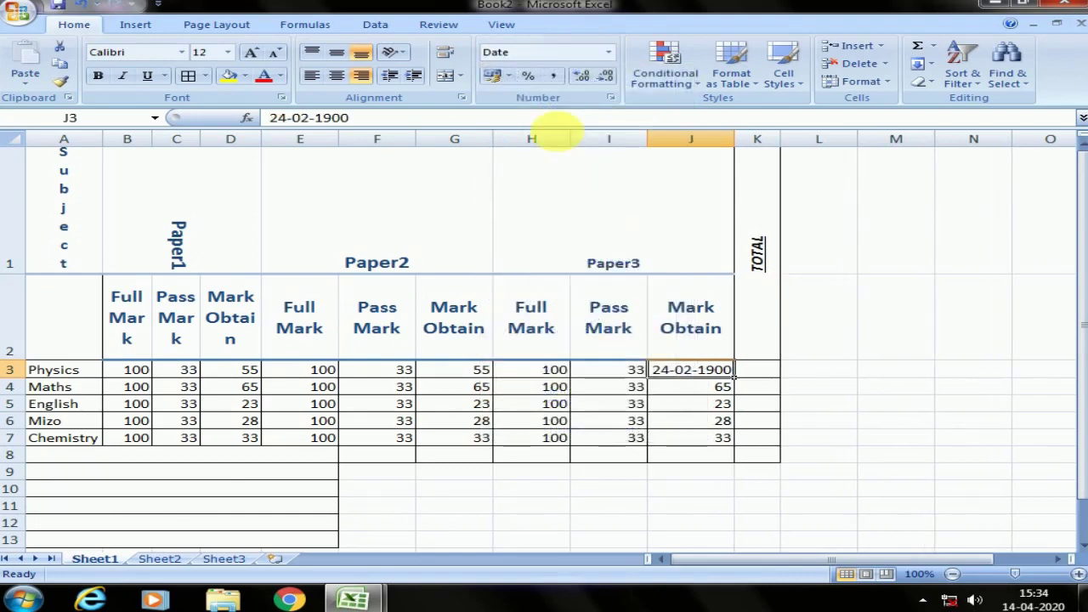
{"action": "left_click", "coordinate": [609, 53]}
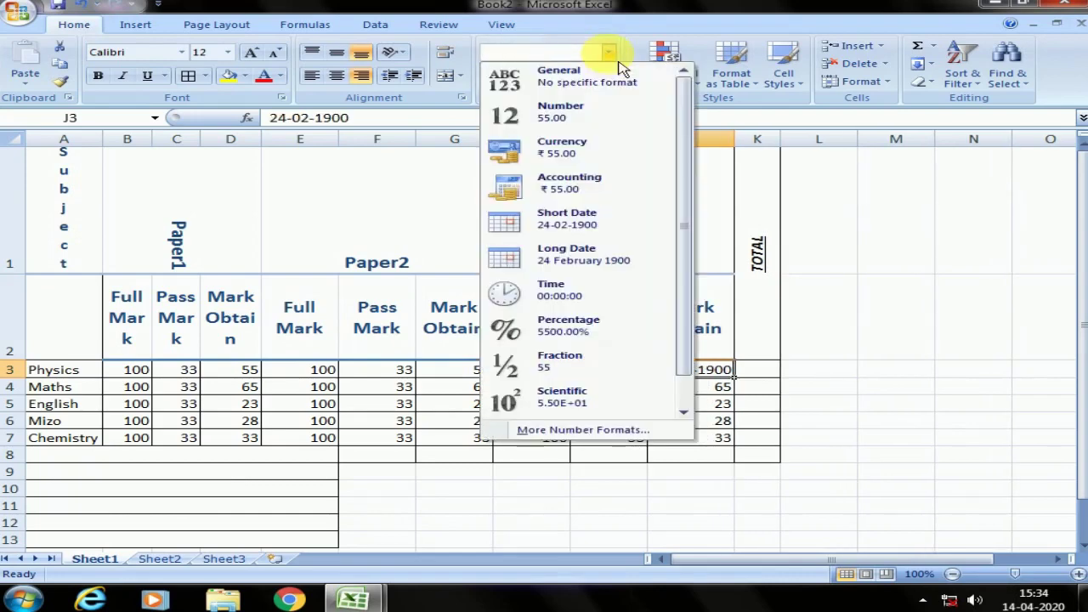
{"action": "left_click", "coordinate": [606, 146]}
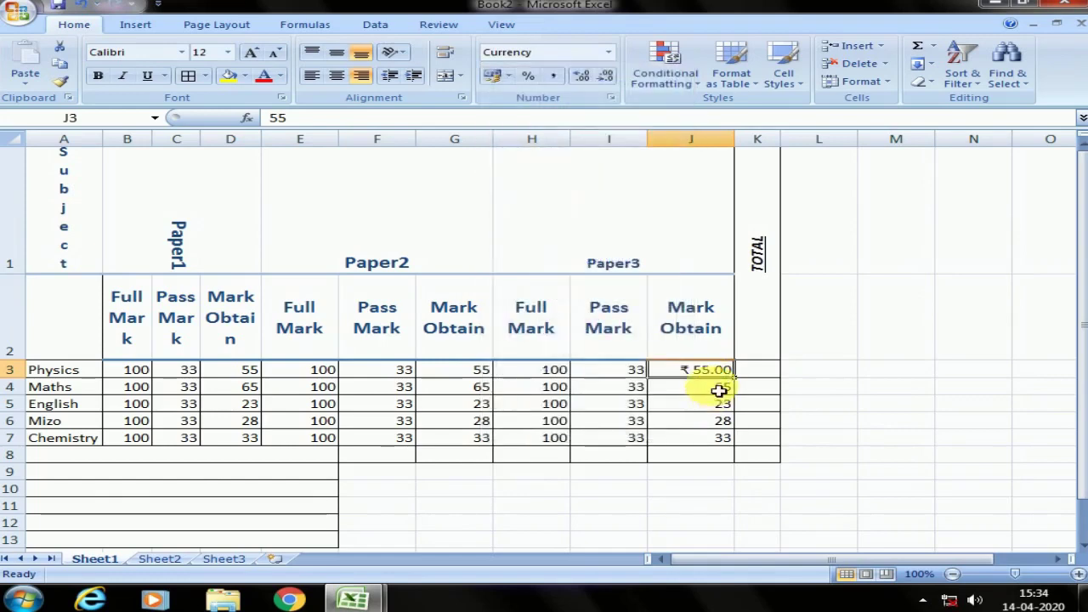
{"action": "left_click", "coordinate": [609, 53]}
{"action": "left_click", "coordinate": [749, 402]}
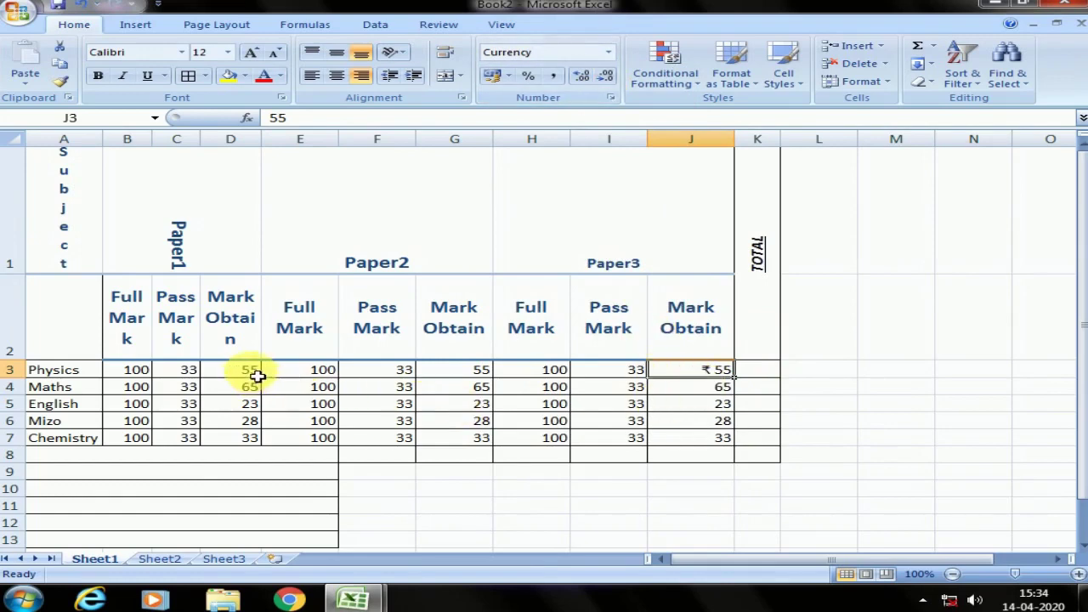
Format the Paper1 marks D3:D7 as rupee Currency with no decimals.
{"action": "left_click_drag", "start_coordinate": [257, 375], "coordinate": [252, 438]}
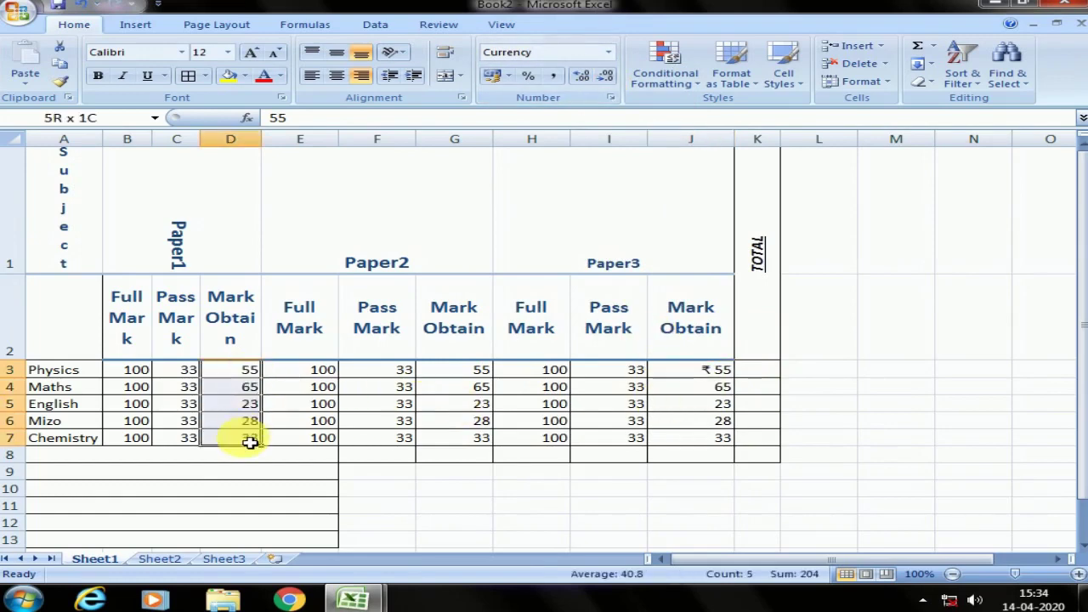
{"action": "left_click", "coordinate": [609, 53]}
{"action": "left_click", "coordinate": [578, 168]}
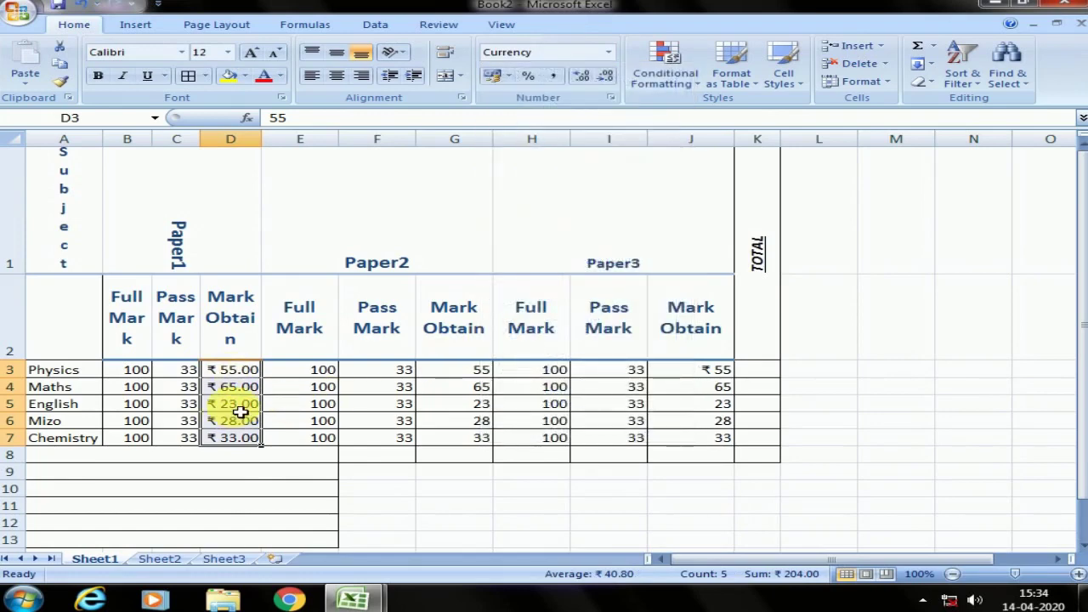
{"action": "left_click", "coordinate": [604, 75]}
{"action": "left_click", "coordinate": [603, 76]}
{"action": "left_click", "coordinate": [254, 420]}
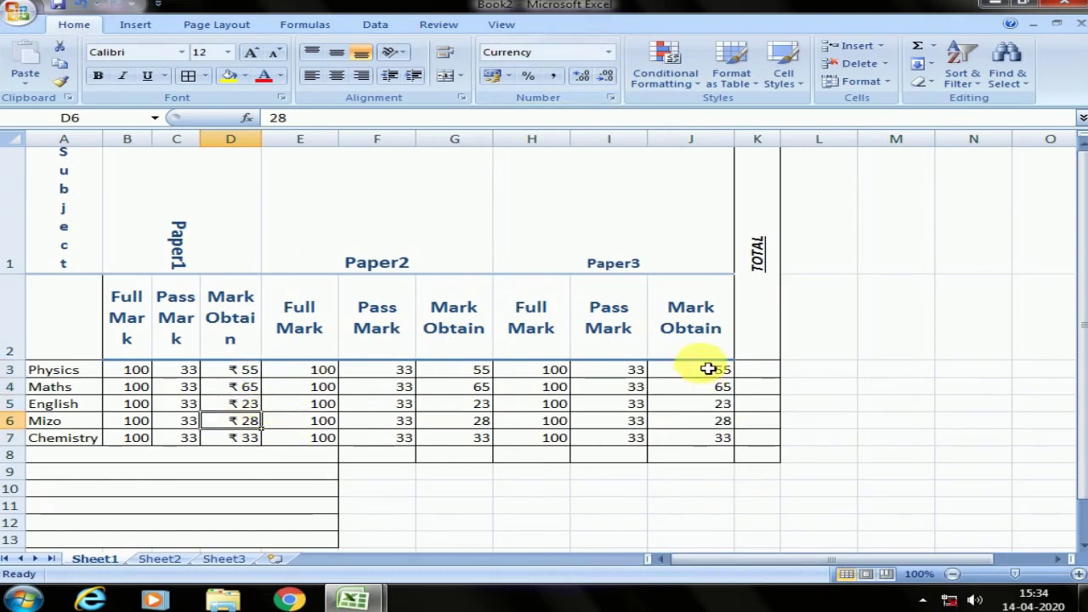
{"action": "left_click_drag", "start_coordinate": [708, 377], "coordinate": [700, 440]}
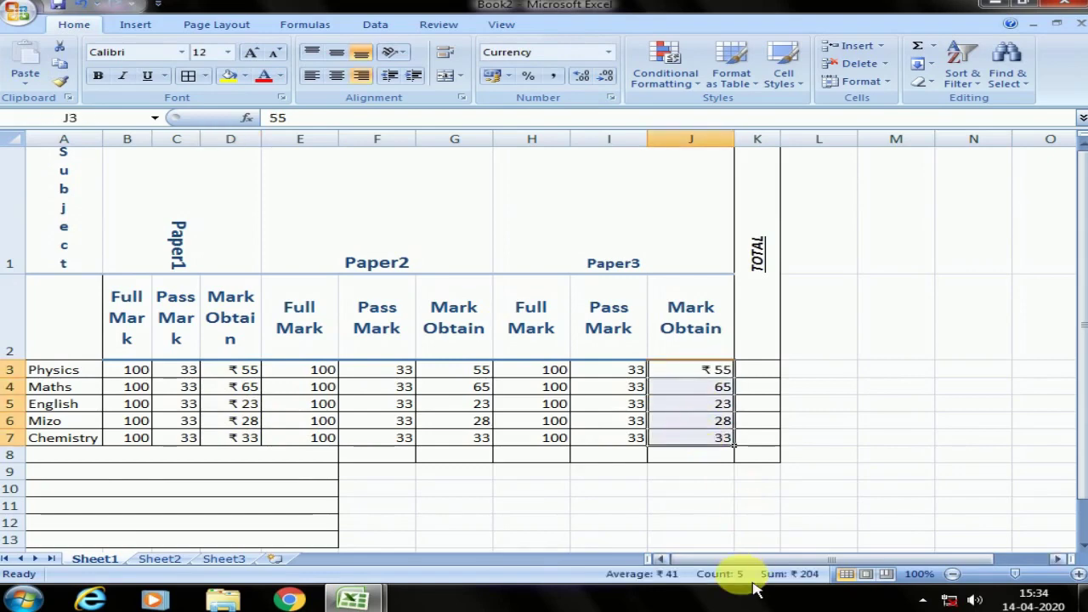
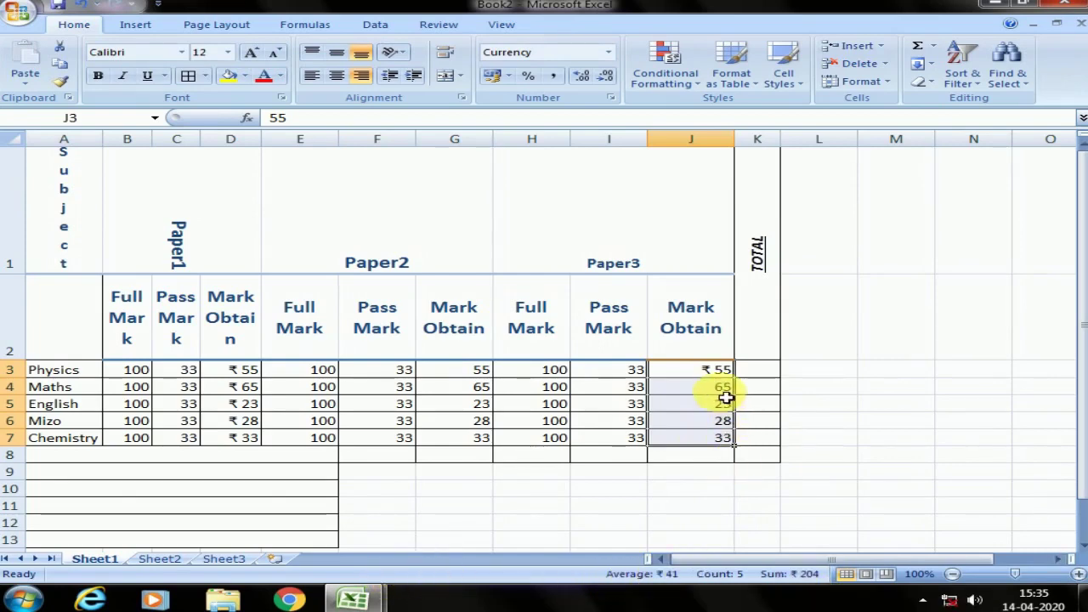
Add Maximum and Minimum to the status bar summary.
{"action": "right_click", "coordinate": [559, 576]}
{"action": "left_click", "coordinate": [620, 491]}
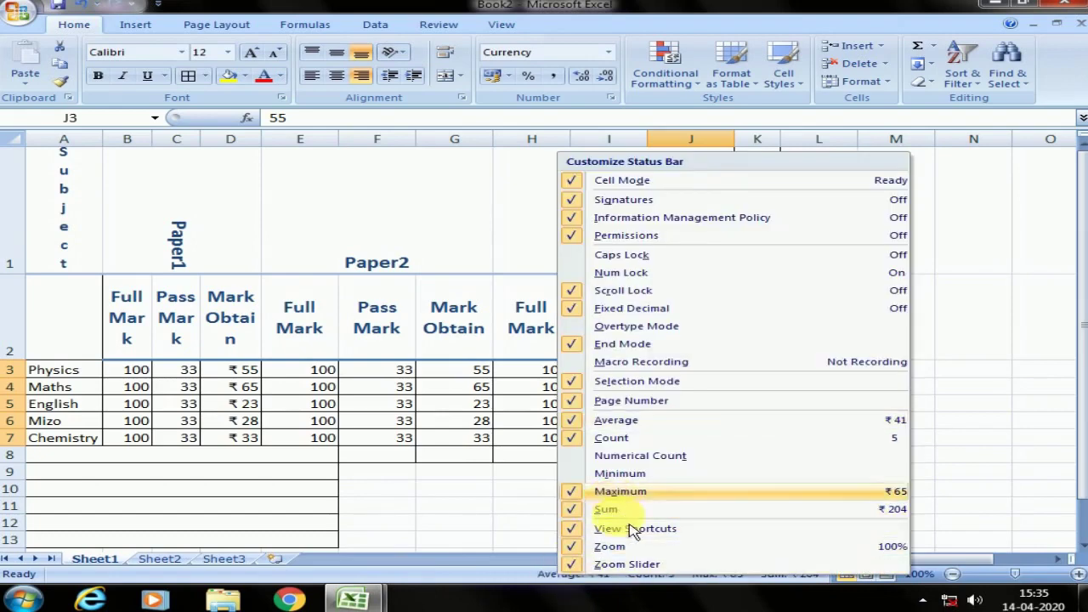
{"action": "right_click", "coordinate": [508, 575]}
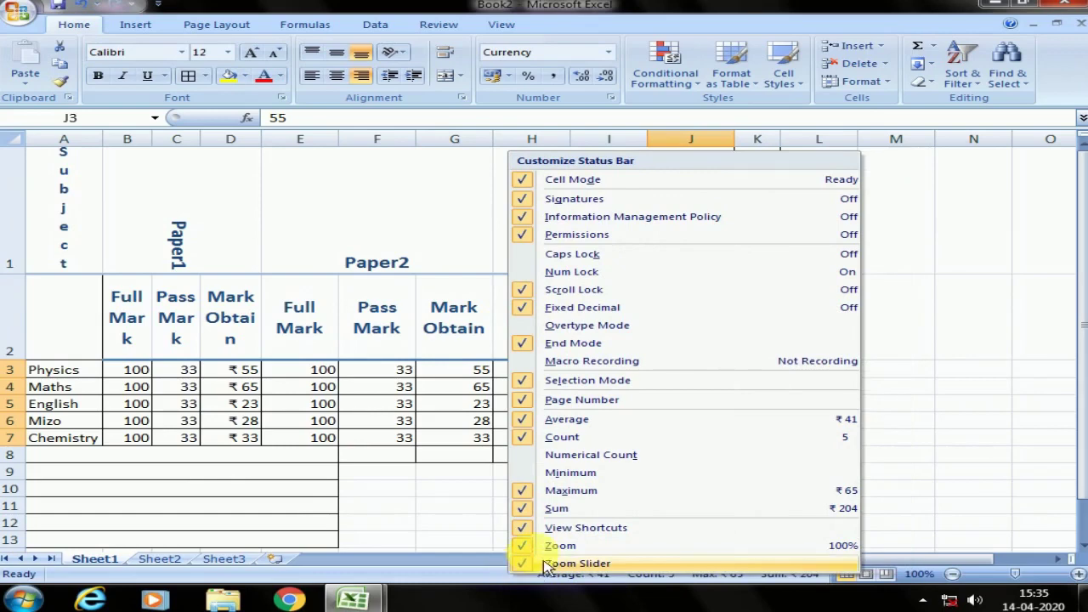
{"action": "left_click", "coordinate": [580, 476]}
{"action": "left_click", "coordinate": [467, 518]}
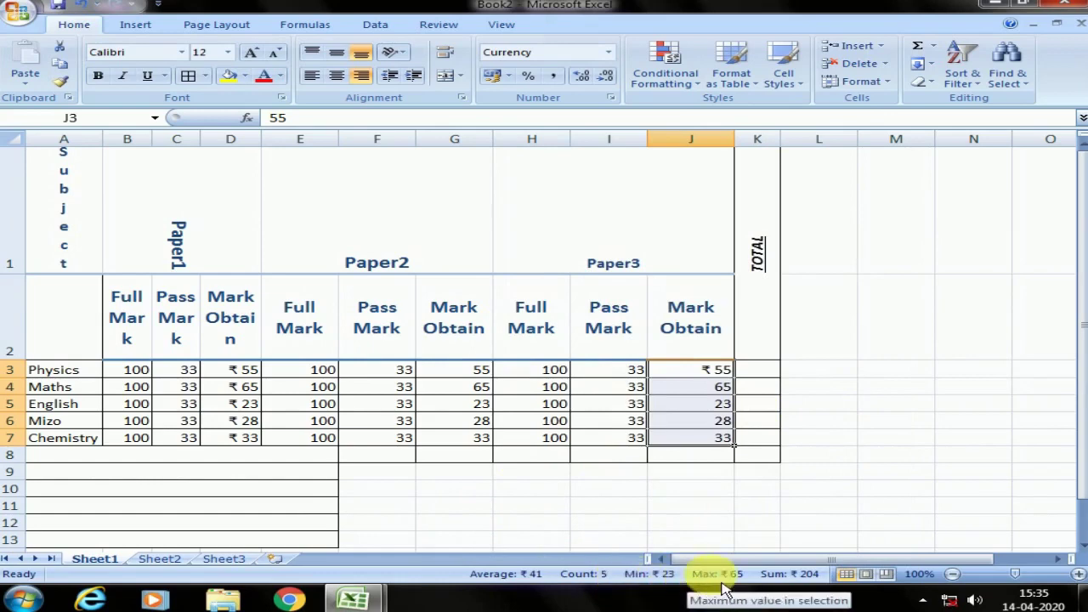
With the Paper3 marks J3:J7 selected, add Numerical Count to the status bar summary.
{"action": "left_click", "coordinate": [731, 392]}
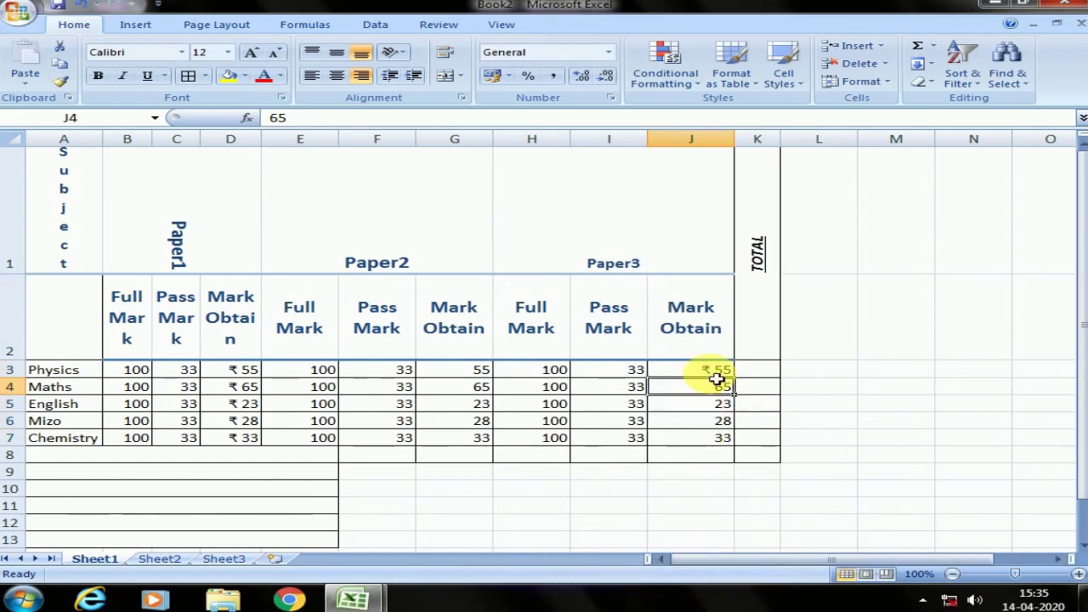
{"action": "left_click_drag", "start_coordinate": [717, 371], "coordinate": [703, 438]}
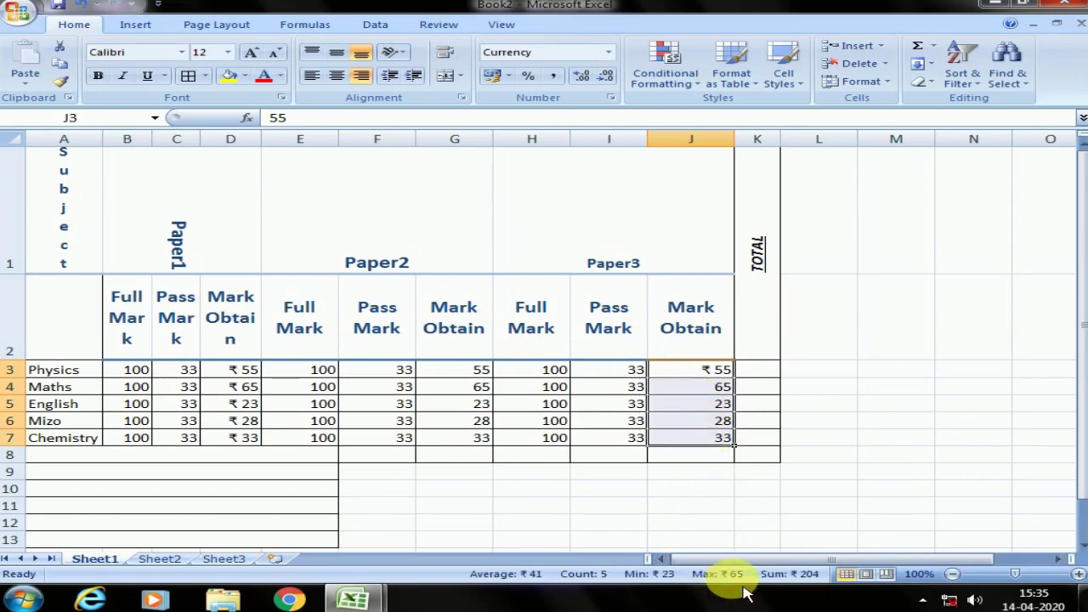
{"action": "left_click", "coordinate": [729, 405]}
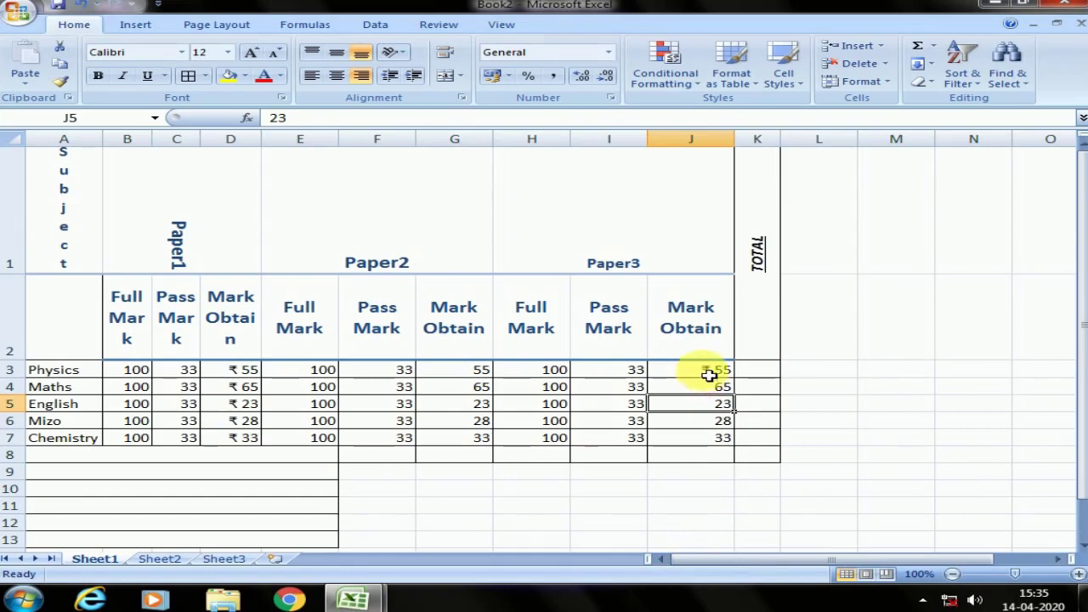
{"action": "left_click_drag", "start_coordinate": [709, 375], "coordinate": [700, 440]}
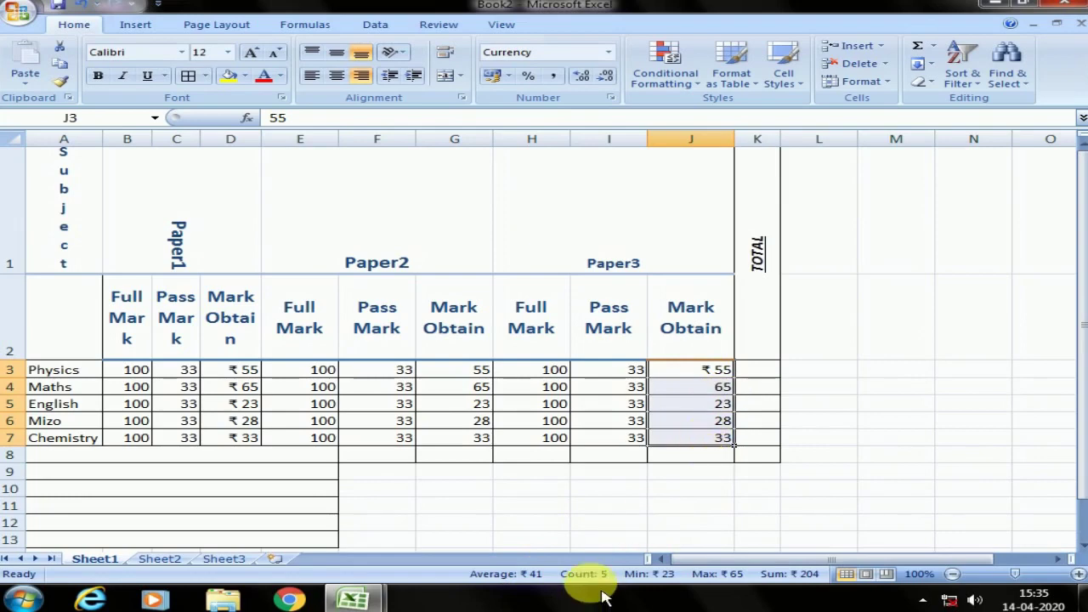
{"action": "right_click", "coordinate": [434, 574]}
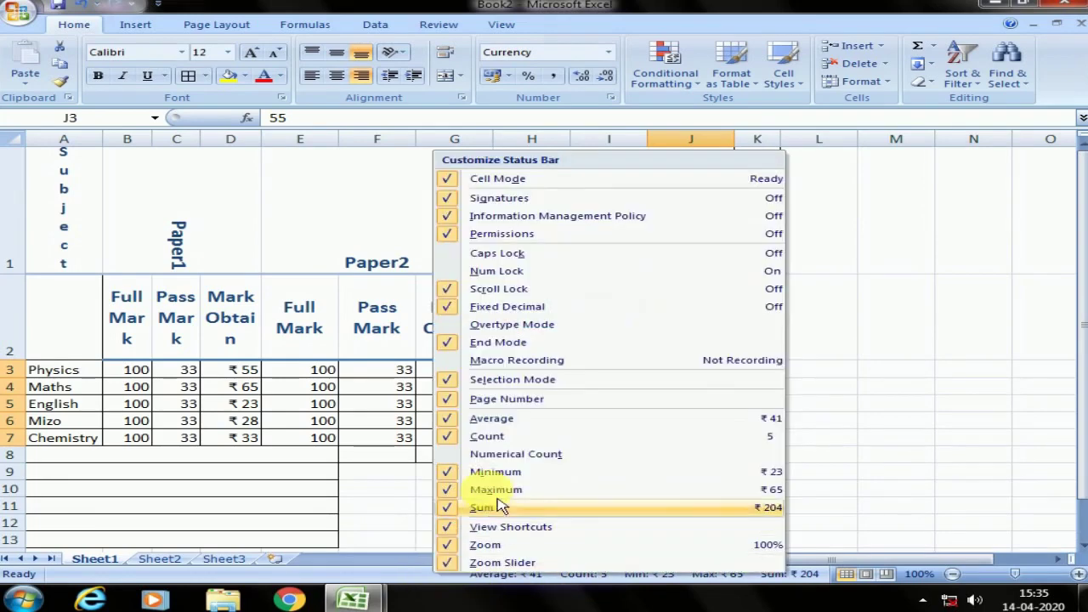
{"action": "left_click", "coordinate": [501, 454]}
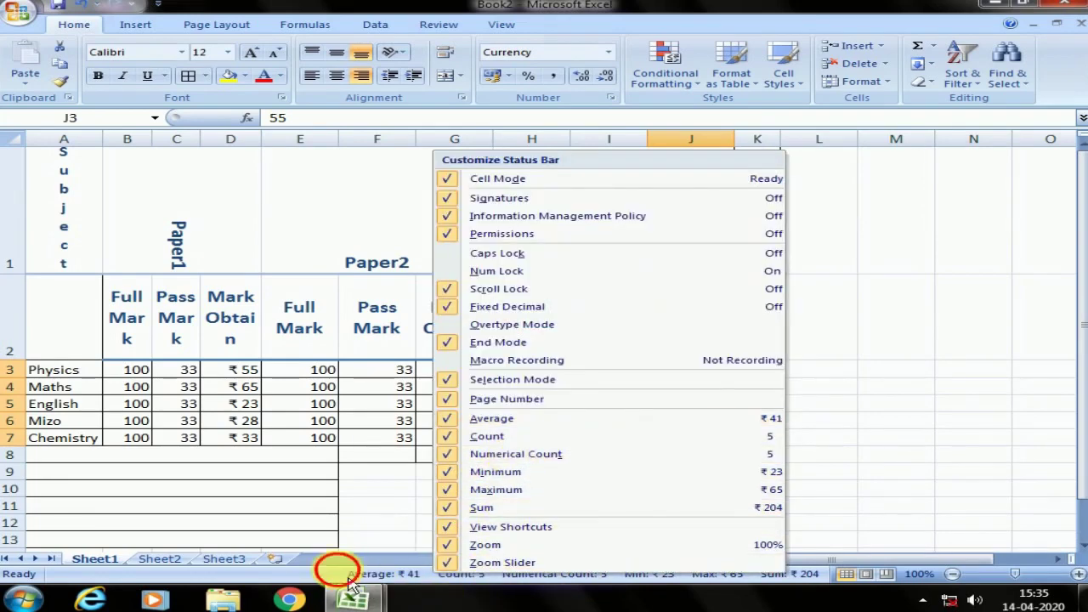
{"action": "left_click", "coordinate": [349, 578]}
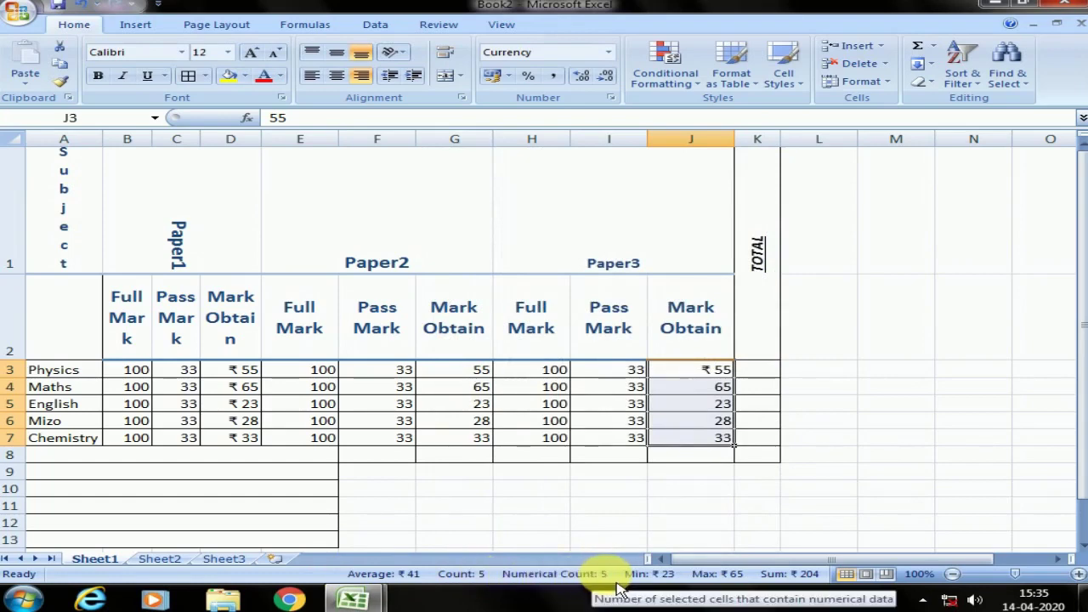
{"action": "left_click", "coordinate": [695, 465]}
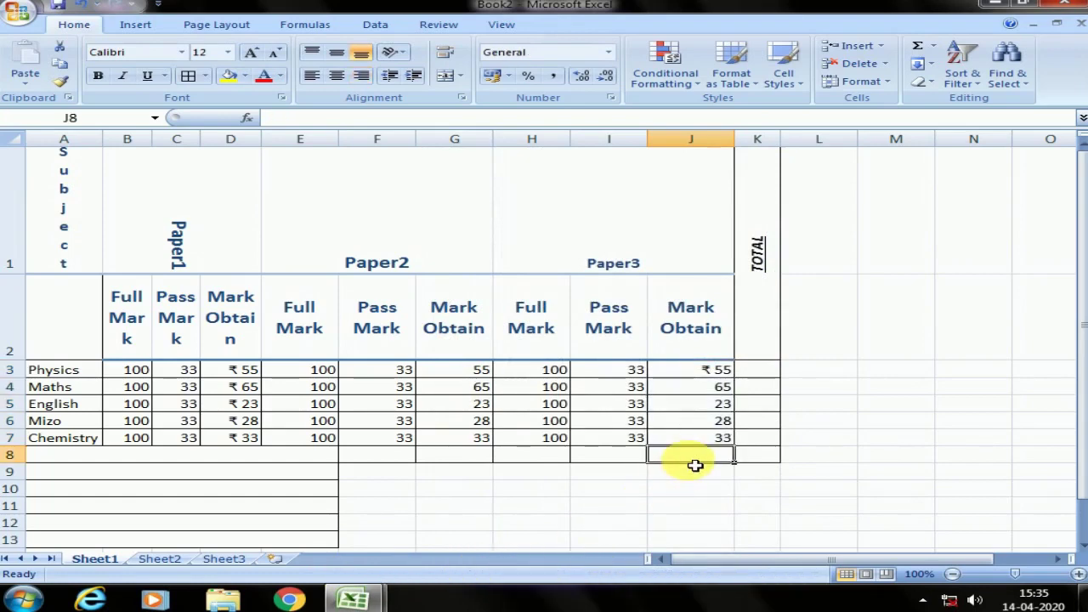
Enter 'text' in J8 and select J3:J8 together with the marks.
{"action": "type", "text": "text"}
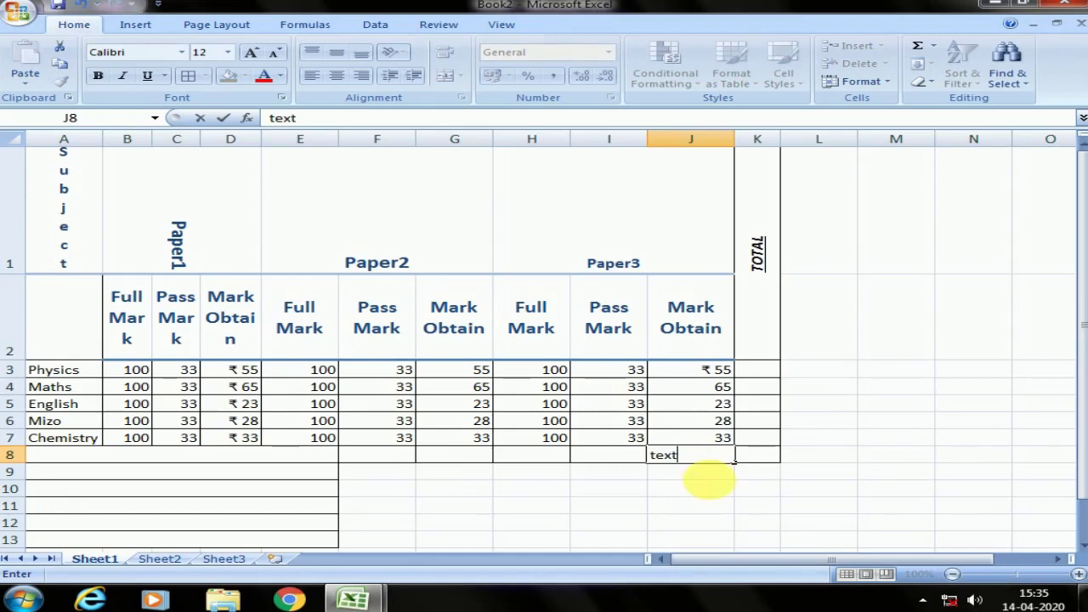
{"action": "key", "text": "Return"}
{"action": "left_click_drag", "start_coordinate": [703, 369], "coordinate": [696, 506]}
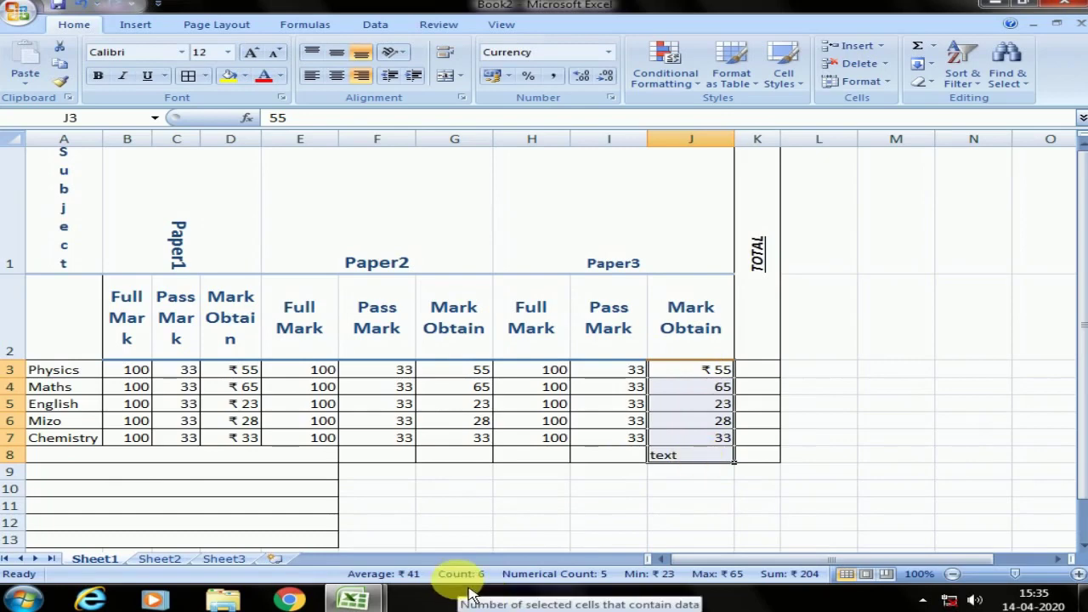
Show the Caps Lock and Num Lock indicators on the status bar.
{"action": "right_click", "coordinate": [310, 575]}
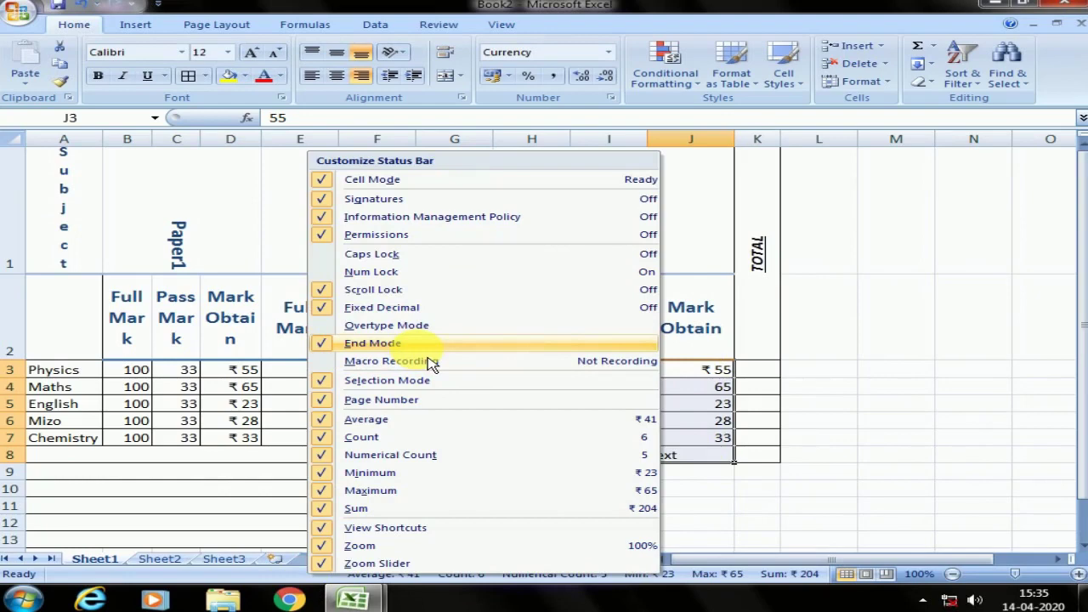
{"action": "left_click", "coordinate": [420, 260]}
{"action": "left_click", "coordinate": [374, 272]}
{"action": "left_click", "coordinate": [273, 574]}
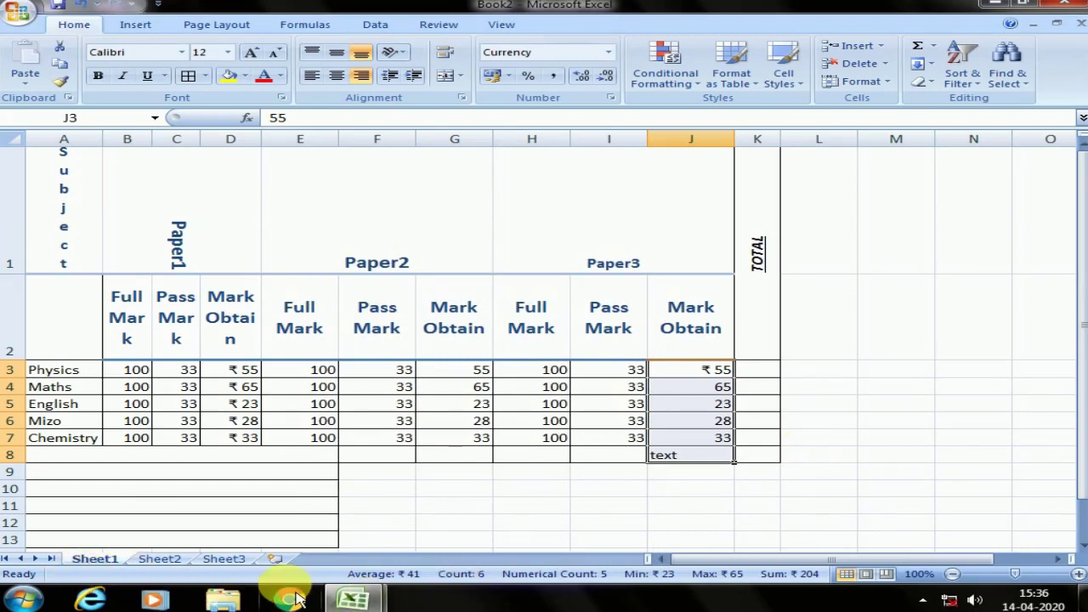
Turn Caps Lock on, then hide the Num Lock and Caps Lock status bar indicators.
{"action": "key", "text": "Caps_Lock"}
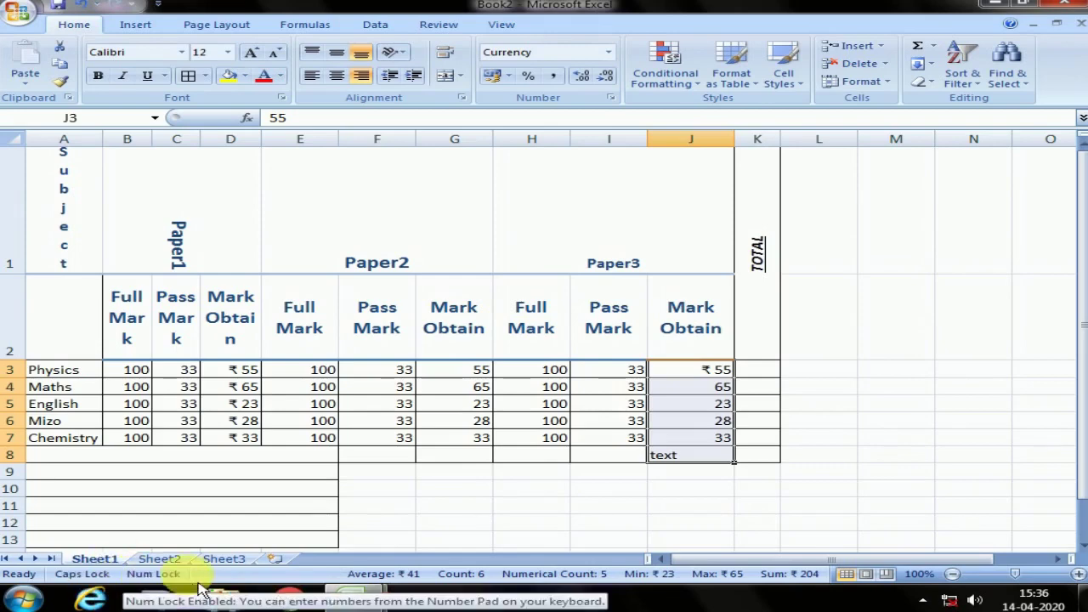
{"action": "right_click", "coordinate": [247, 574]}
{"action": "left_click", "coordinate": [323, 272]}
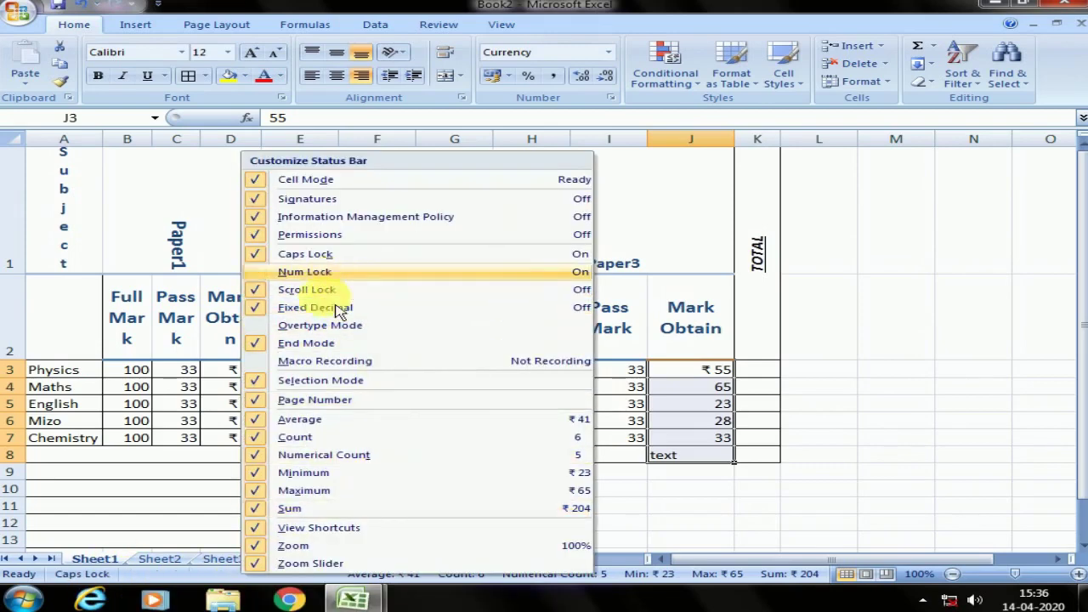
{"action": "left_click", "coordinate": [344, 254]}
{"action": "left_click", "coordinate": [899, 419]}
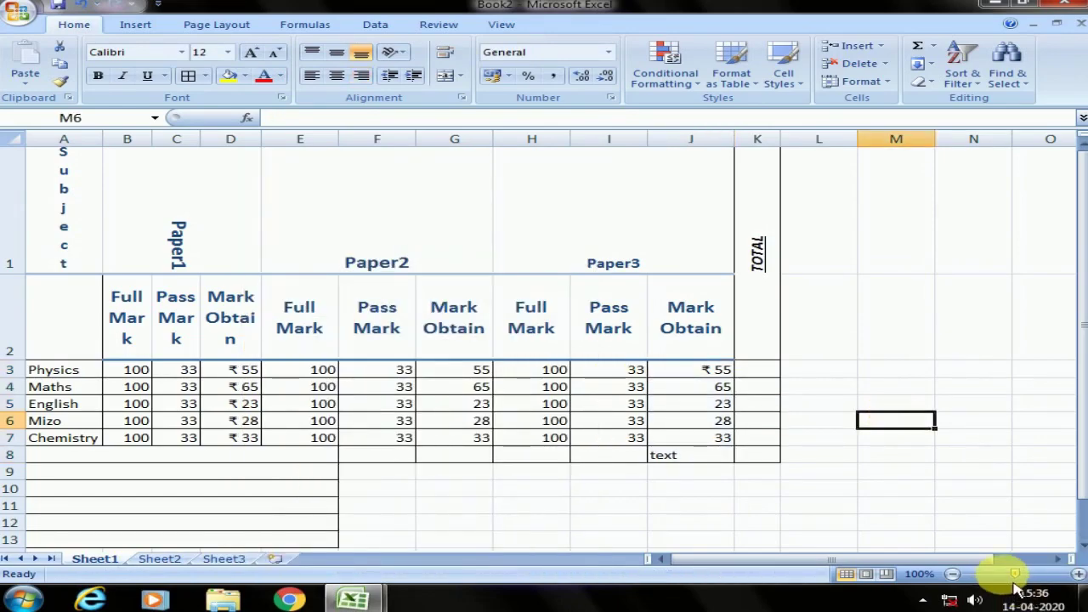
Zoom to 77%, about 226% and then 60%, and switch to Page Break Preview.
{"action": "left_click", "coordinate": [1002, 574]}
{"action": "left_click_drag", "start_coordinate": [1027, 585], "coordinate": [1038, 585]}
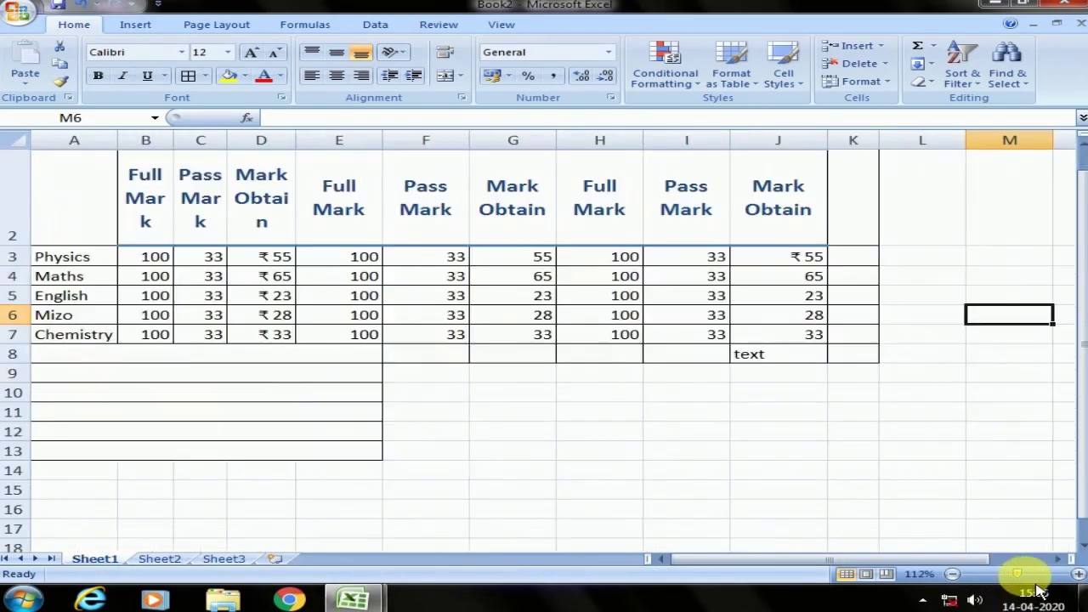
{"action": "mouse_move", "coordinate": [1037, 587]}
{"action": "left_mouse_down"}
{"action": "mouse_move", "coordinate": [1023, 588]}
{"action": "mouse_move", "coordinate": [1050, 589]}
{"action": "mouse_move", "coordinate": [993, 589]}
{"action": "left_mouse_up"}
{"action": "left_click", "coordinate": [886, 574]}
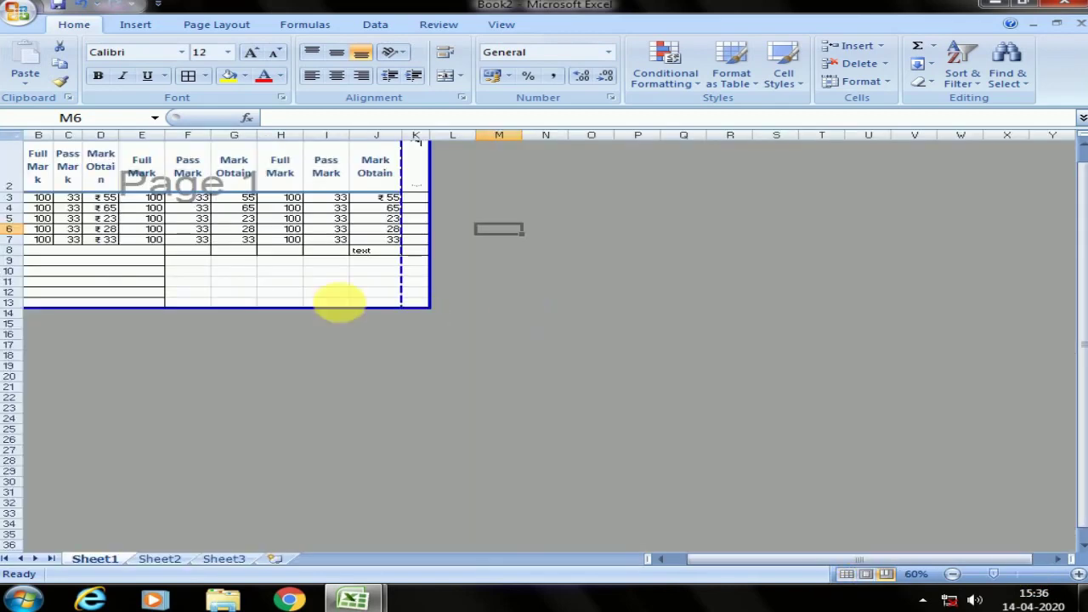
{"action": "scroll", "coordinate": [230, 286], "scroll_direction": "up", "scroll_amount": 2}
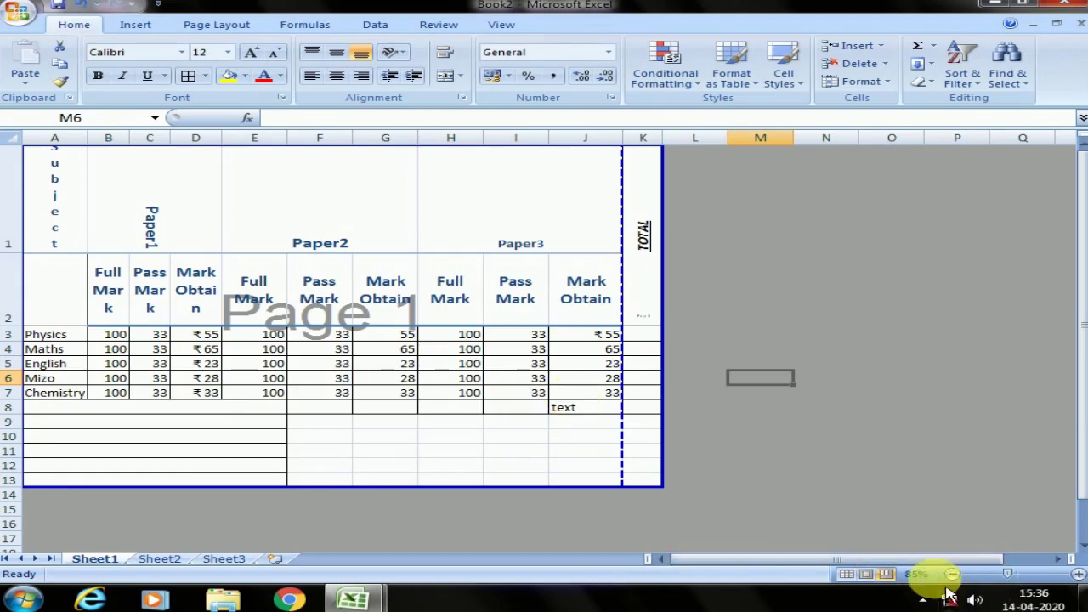
Return to Normal view and make the Paper2 heading in E1 red.
{"action": "left_click", "coordinate": [847, 574]}
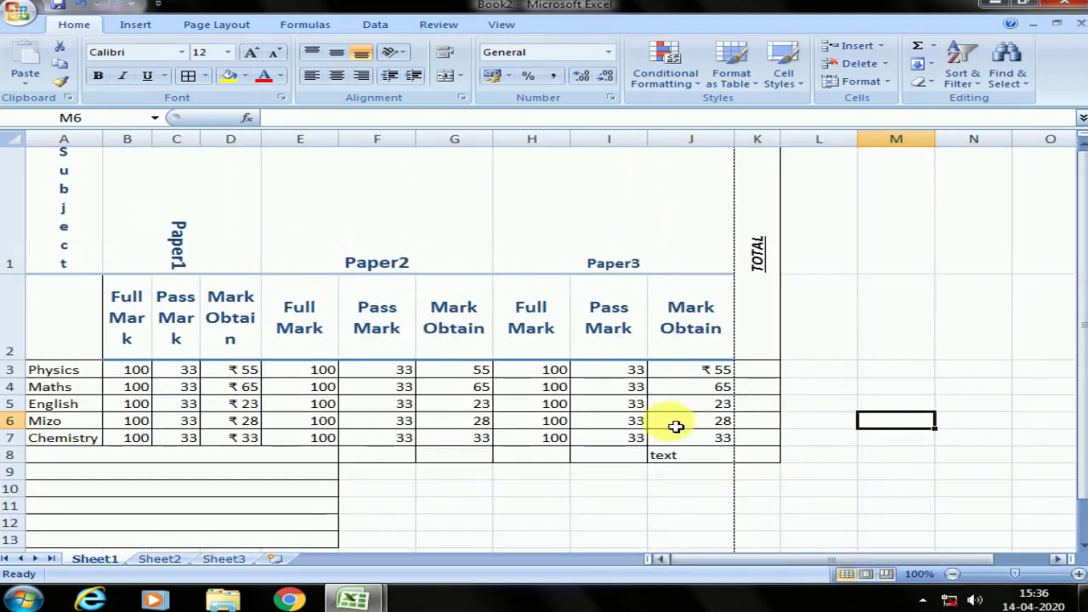
{"action": "left_click", "coordinate": [255, 265]}
{"action": "left_click", "coordinate": [244, 309]}
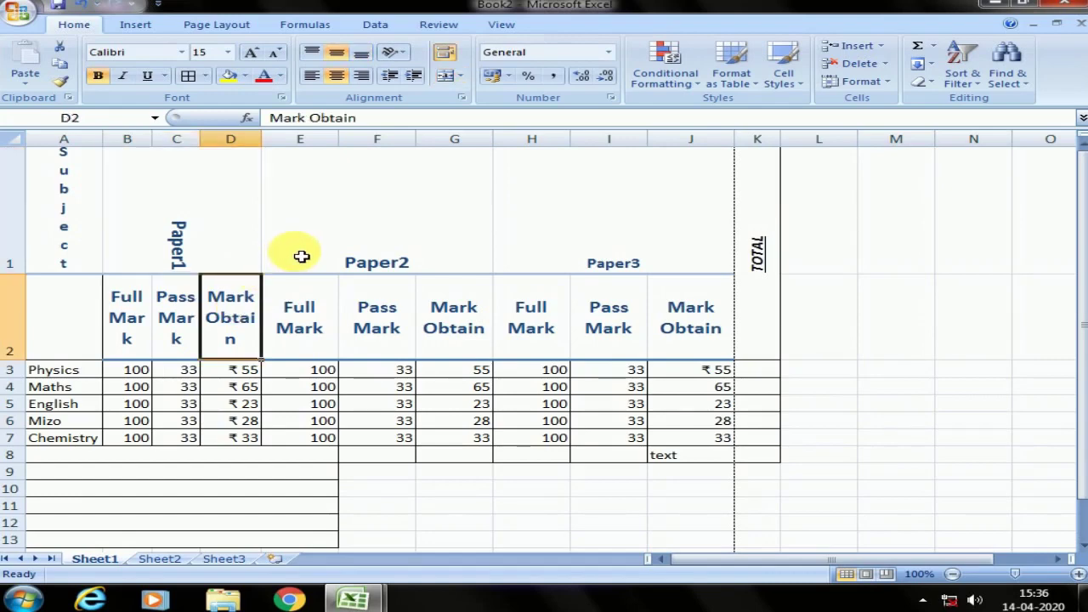
{"action": "left_click", "coordinate": [328, 267]}
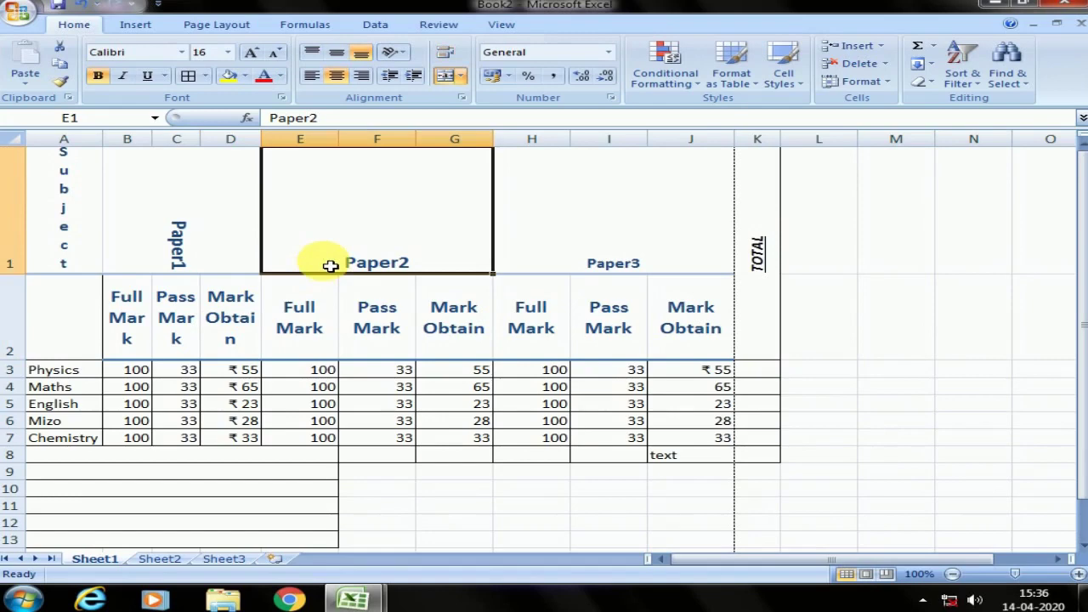
{"action": "left_click", "coordinate": [280, 77]}
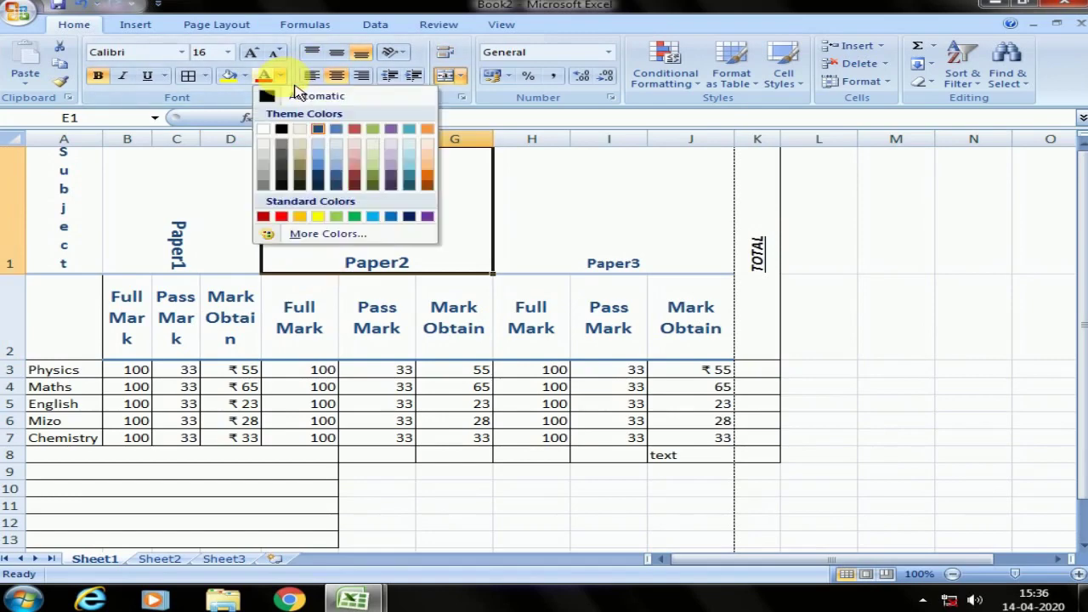
{"action": "left_click", "coordinate": [282, 216]}
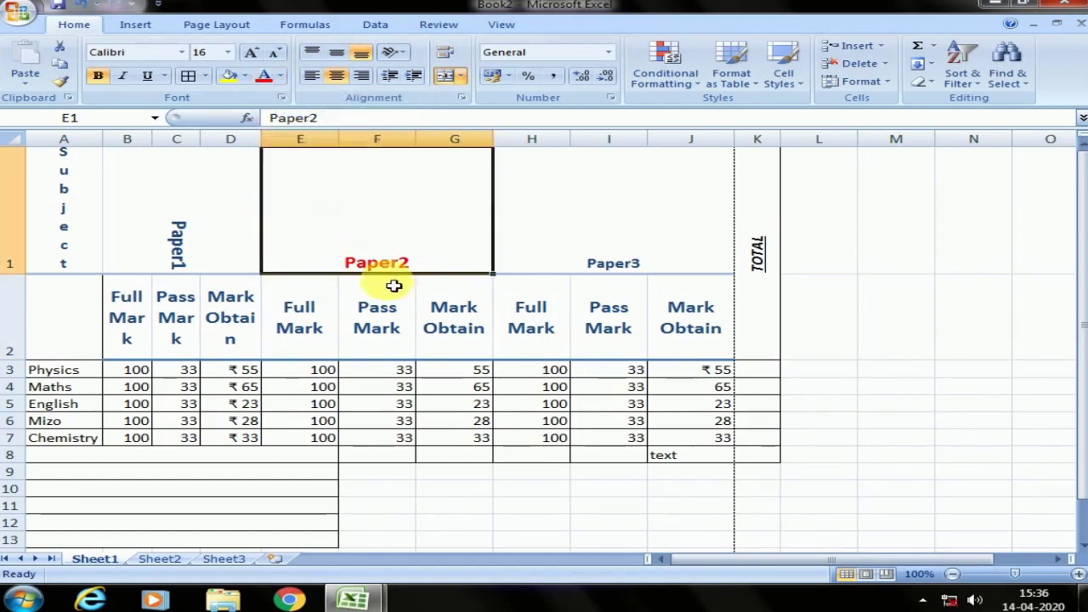
Fill Paper1's Pass Mark header C2 and the subject names A3:A7 orange.
{"action": "left_click", "coordinate": [389, 285]}
{"action": "left_click", "coordinate": [217, 263]}
{"action": "left_click", "coordinate": [189, 321]}
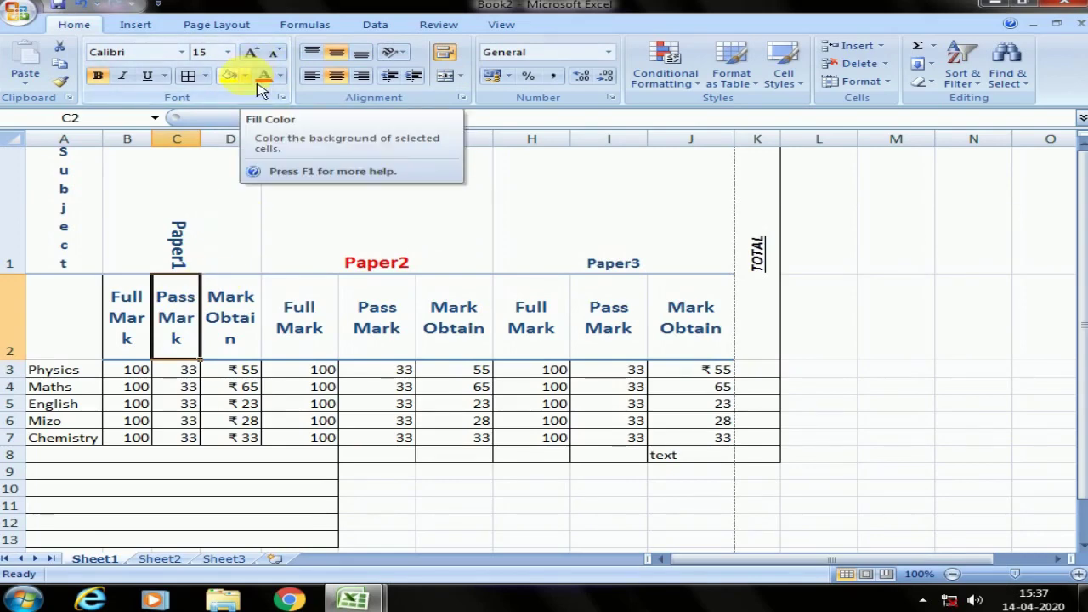
{"action": "left_click", "coordinate": [245, 76]}
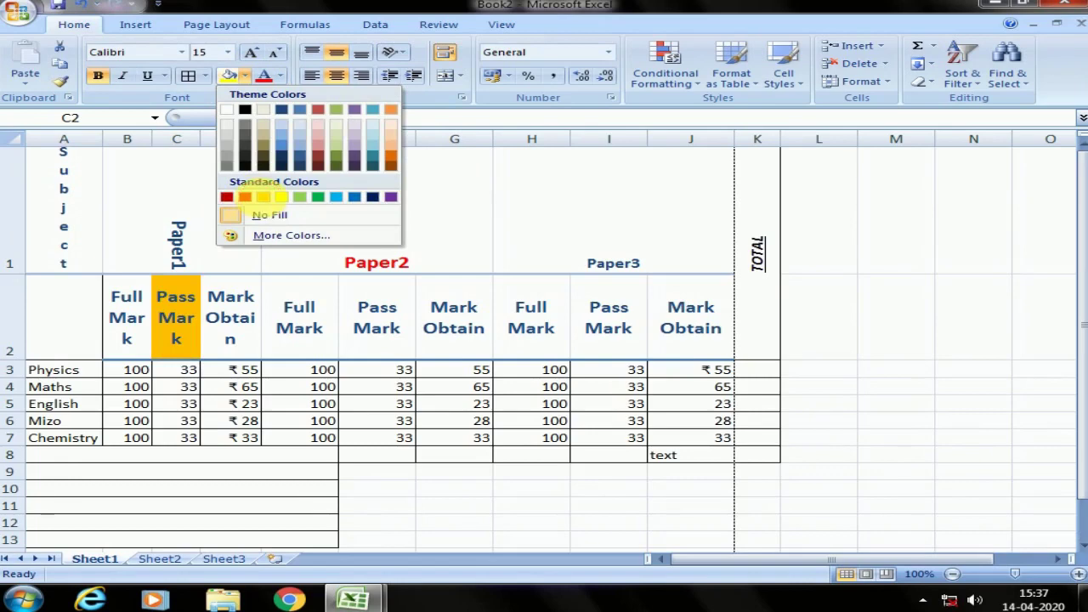
{"action": "left_click", "coordinate": [263, 197]}
{"action": "left_click", "coordinate": [394, 332]}
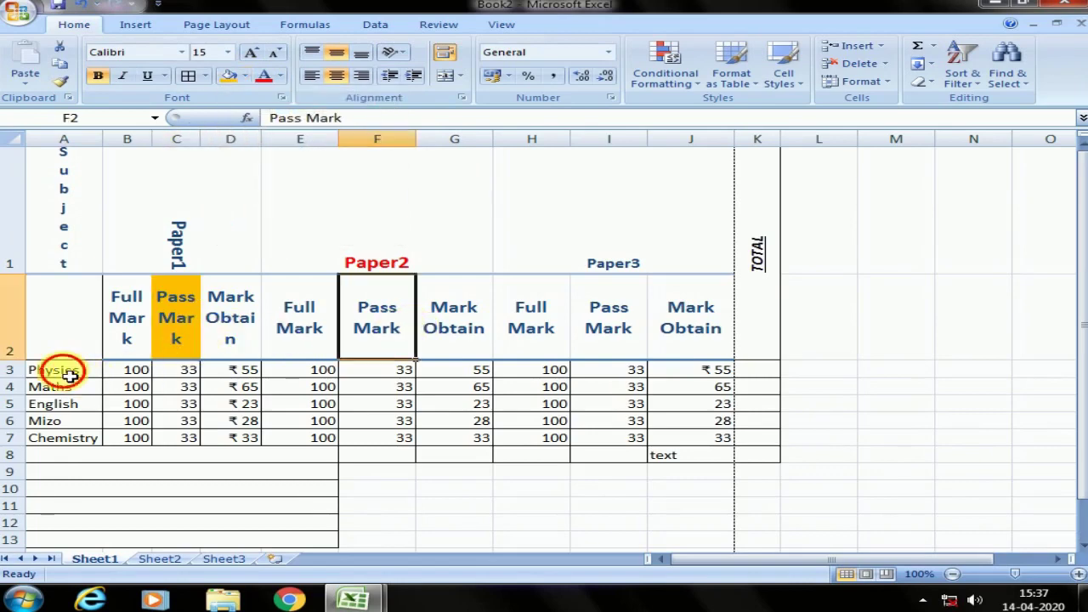
{"action": "left_click_drag", "start_coordinate": [71, 374], "coordinate": [80, 439]}
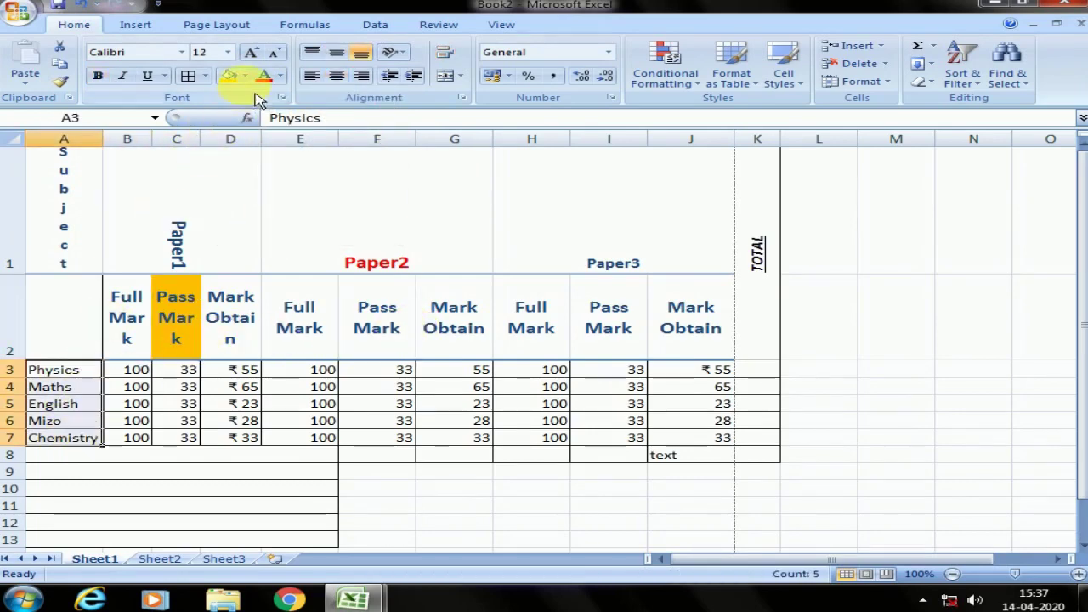
{"action": "left_click", "coordinate": [230, 75]}
{"action": "left_click", "coordinate": [276, 420]}
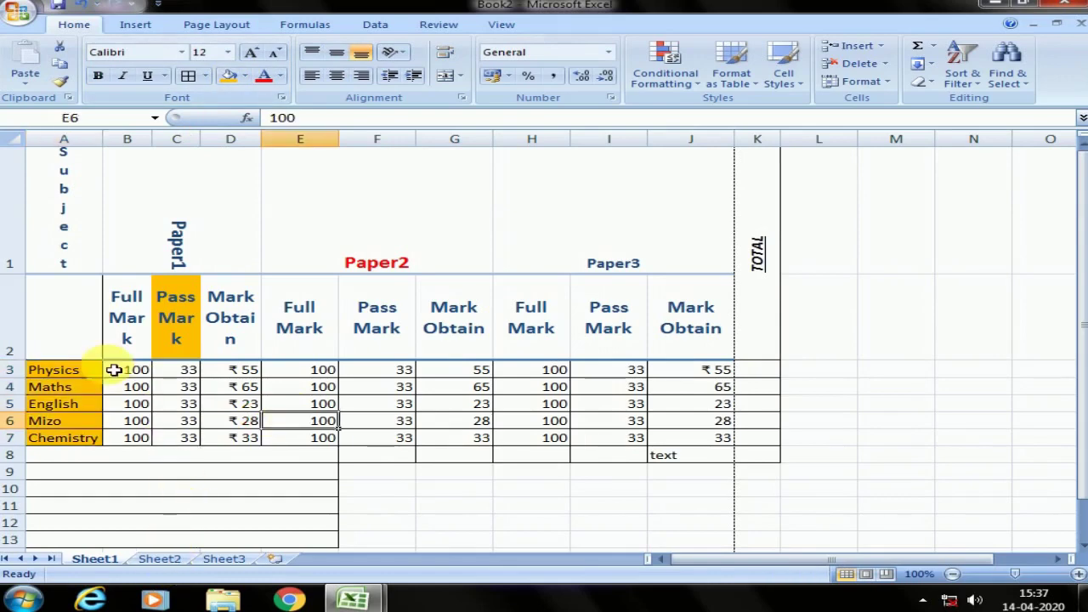
{"action": "left_click_drag", "start_coordinate": [81, 374], "coordinate": [730, 435]}
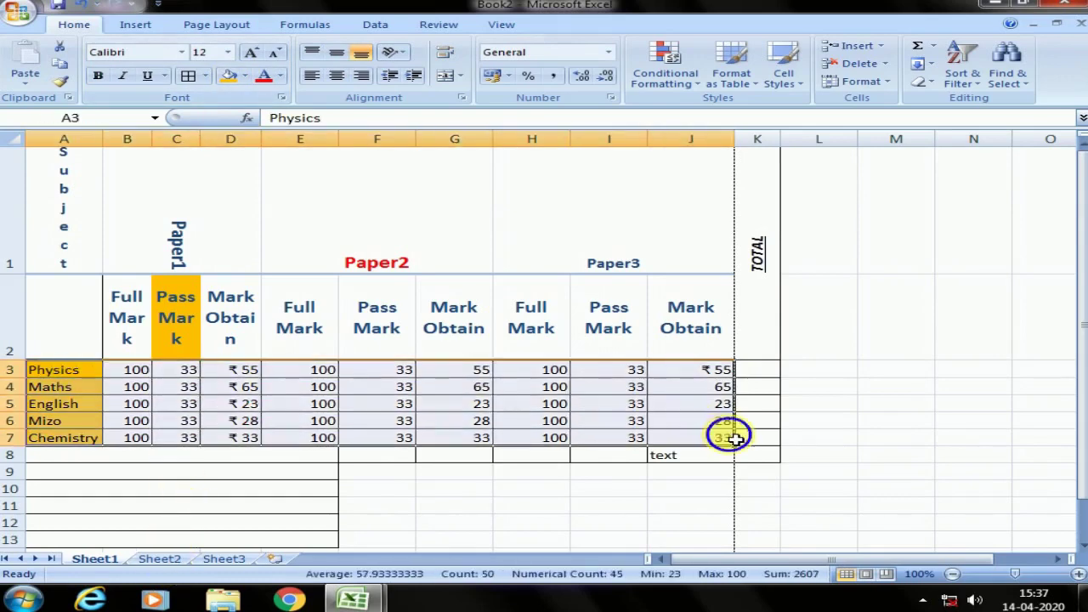
Copy the Physics-to-Chemistry mark rows into Sheet2 at A1, then start renaming Sheet1 'MARK OBTAIN'.
{"action": "right_click", "coordinate": [730, 435]}
{"action": "left_click", "coordinate": [808, 208]}
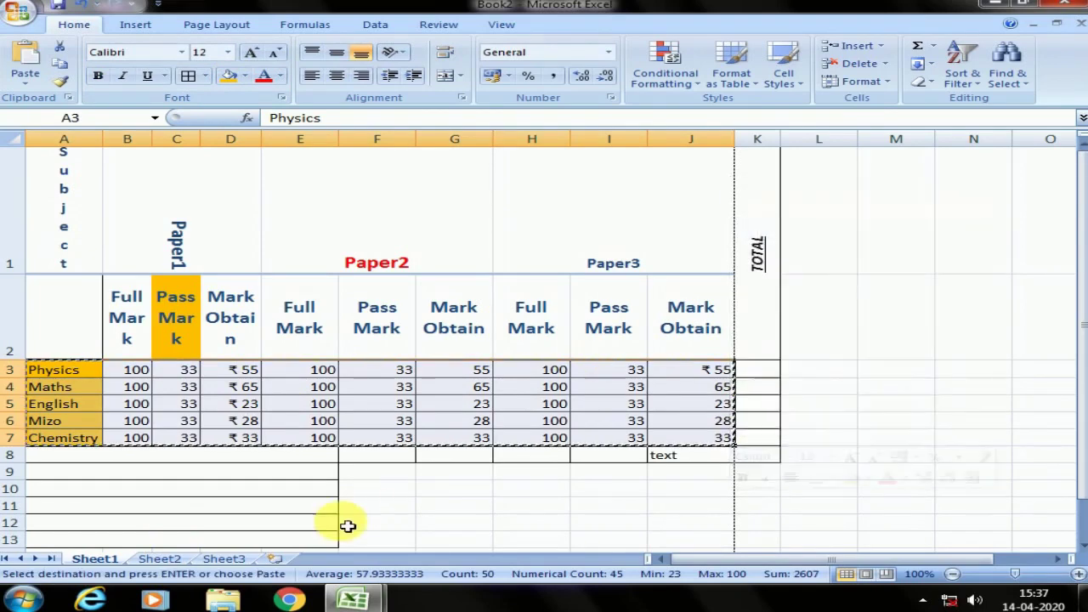
{"action": "left_click", "coordinate": [160, 559]}
{"action": "key", "text": "ctrl+v"}
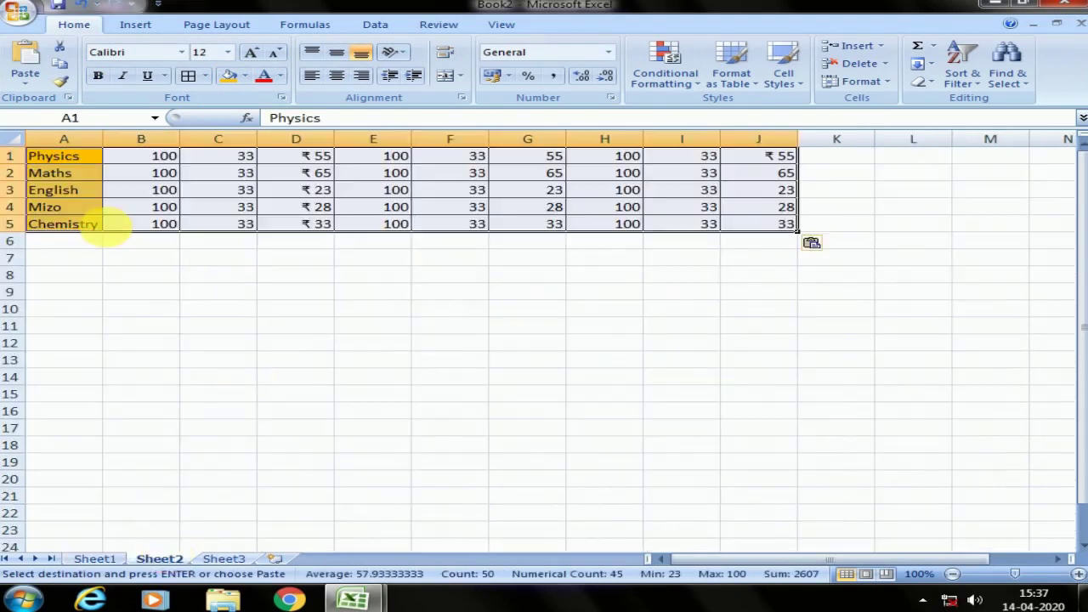
{"action": "left_click", "coordinate": [330, 306]}
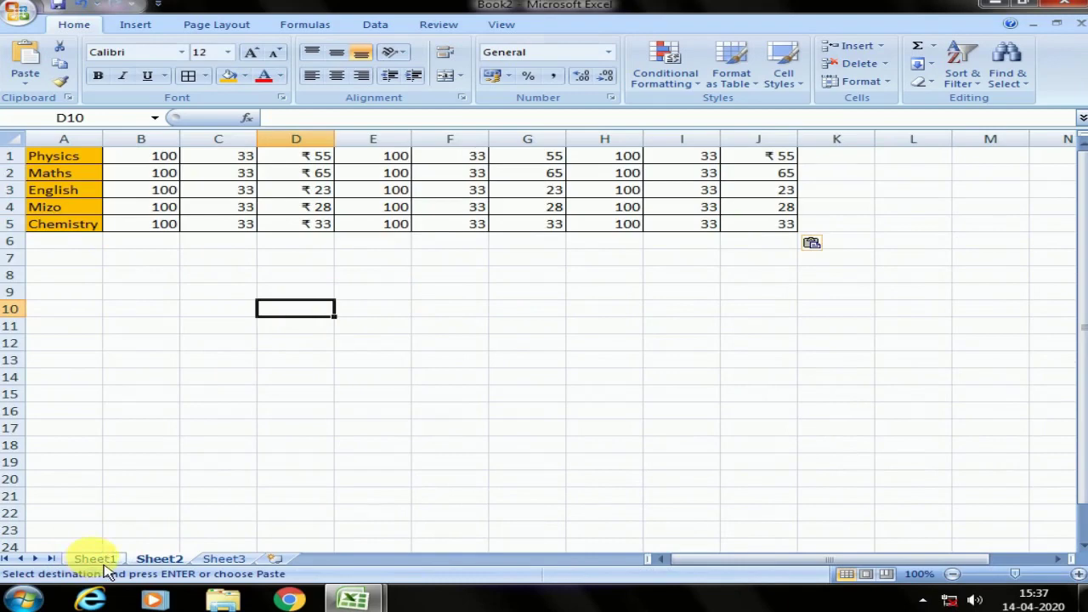
{"action": "left_click", "coordinate": [95, 559]}
{"action": "type", "text": "MAR"}
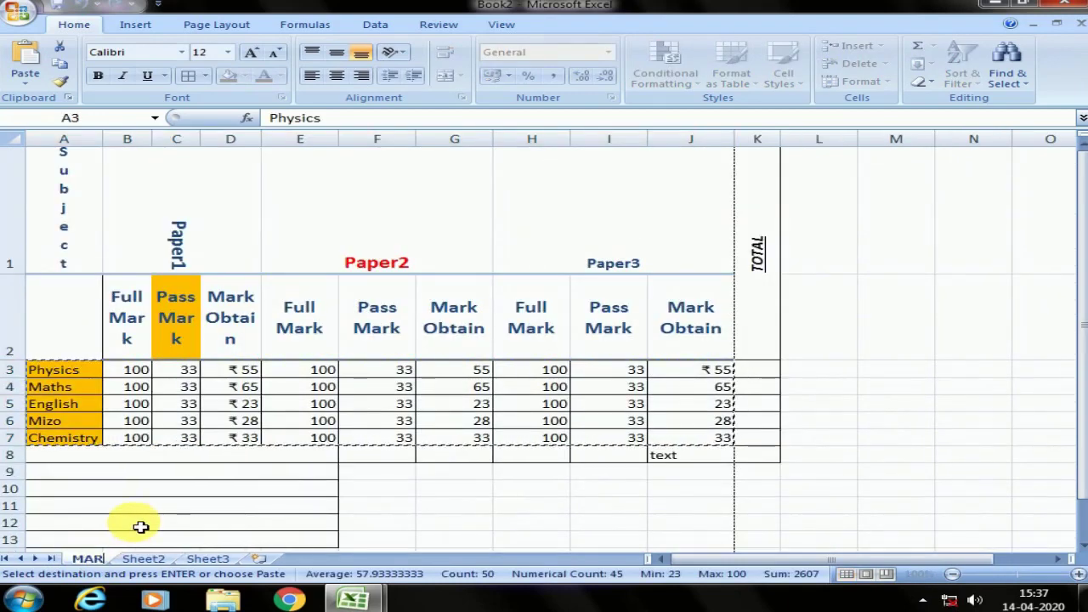
{"action": "type", "text": "K OBTAIN"}
Name the first sheet MARK OBTAIN followed by the first student's name.
{"action": "key", "text": "Return"}
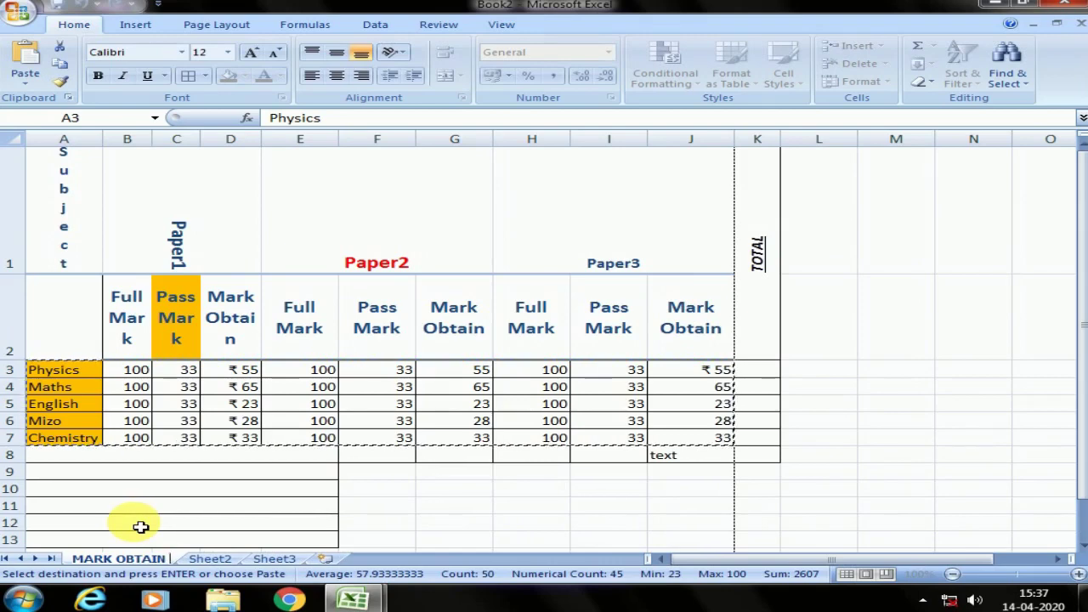
{"action": "type", "text": "THANGA"}
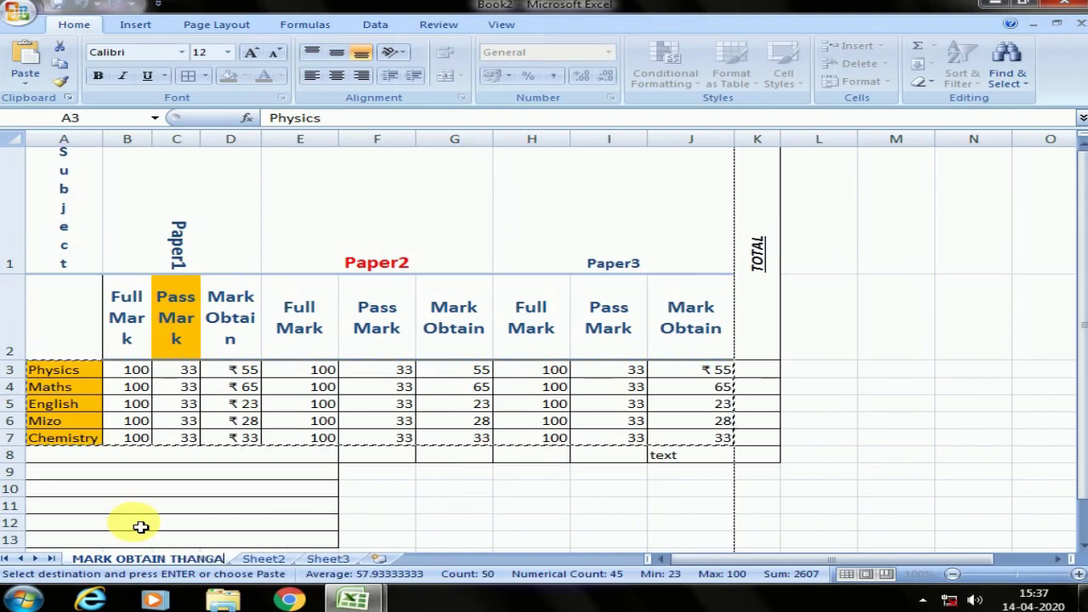
{"action": "left_click", "coordinate": [277, 505]}
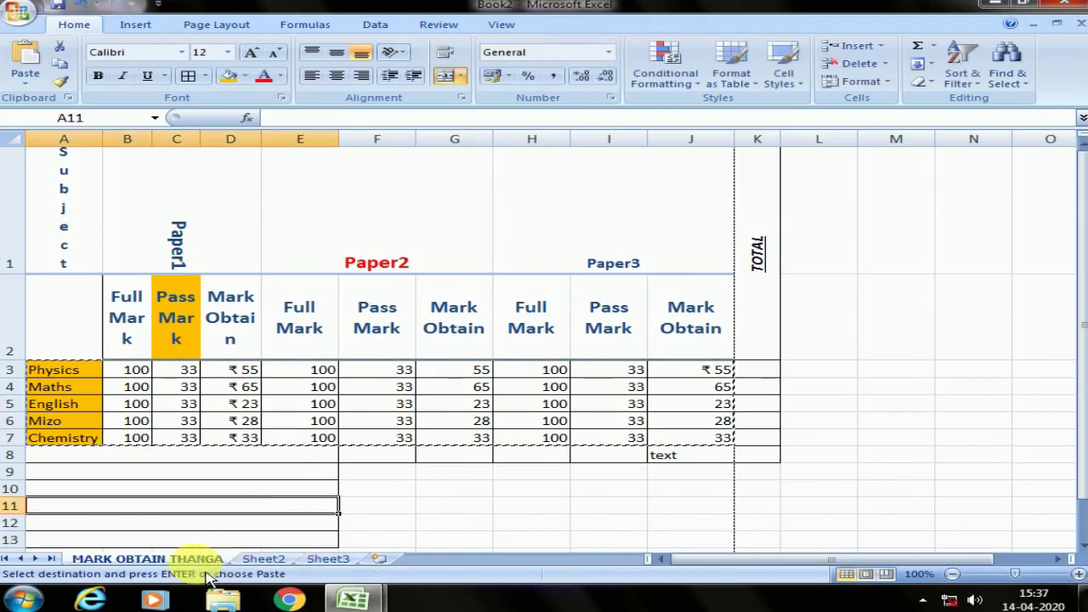
{"action": "left_click", "coordinate": [110, 231]}
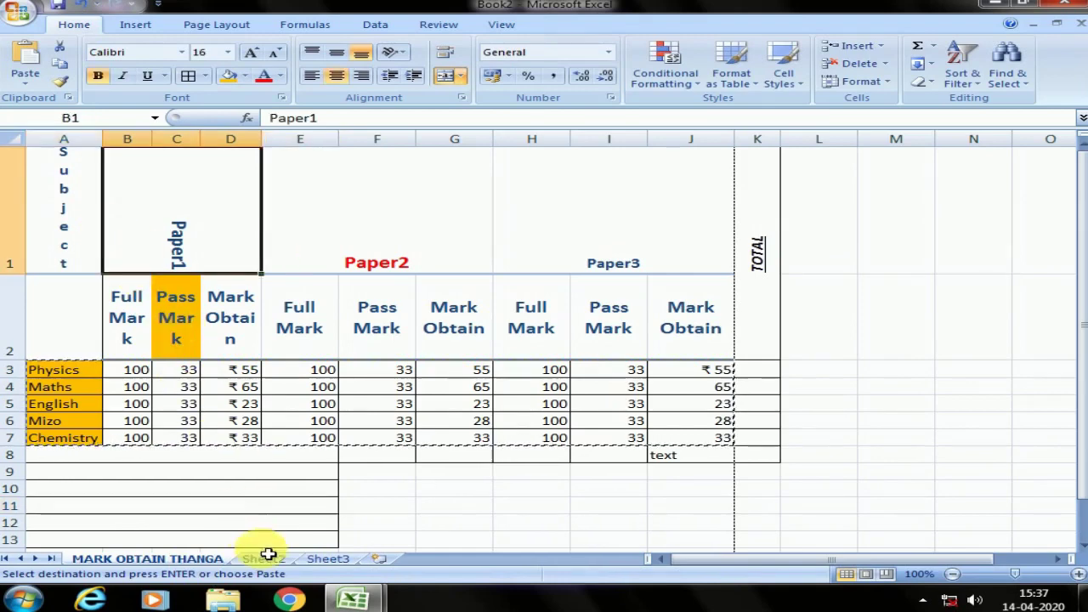
Rename Sheet2 to MARK OBTAIN followed by the second student's name.
{"action": "left_click", "coordinate": [264, 559]}
{"action": "left_click", "coordinate": [195, 292]}
{"action": "left_click", "coordinate": [322, 496]}
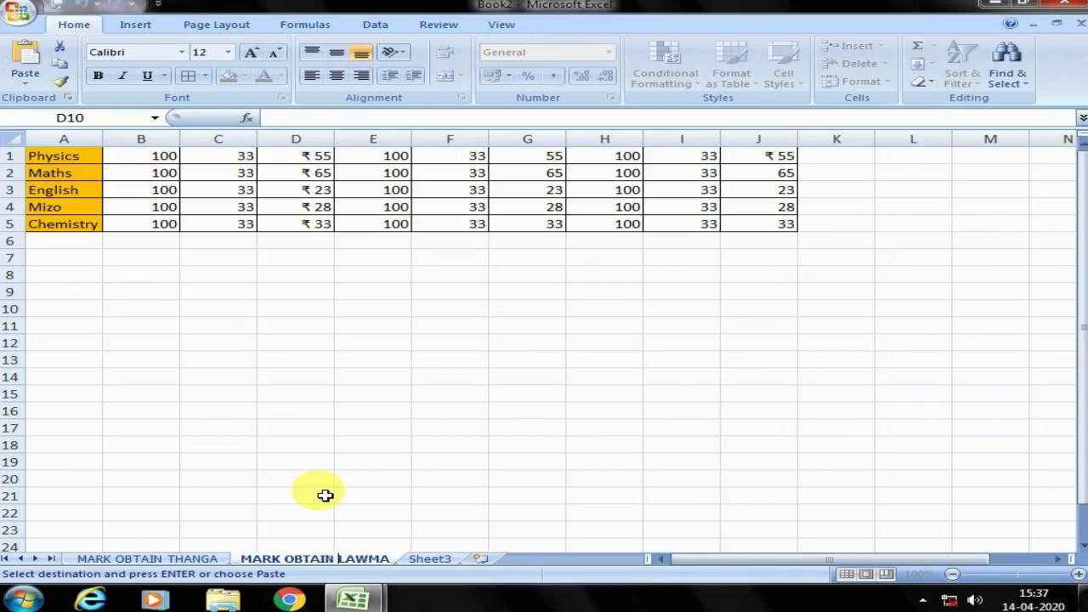
{"action": "left_click", "coordinate": [326, 495]}
{"action": "left_click", "coordinate": [212, 560]}
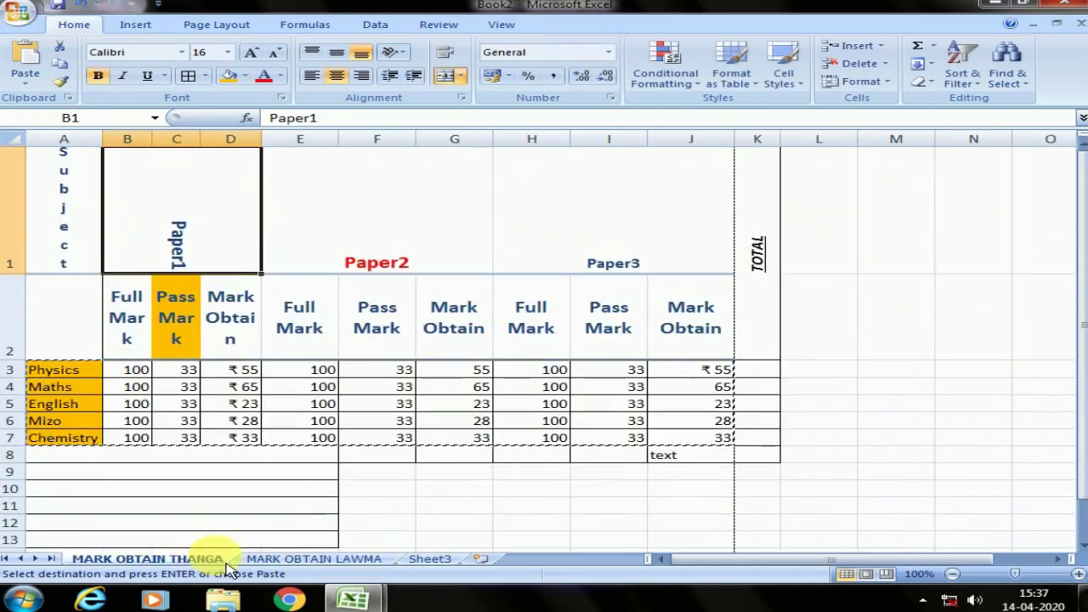
Fill the first student's marks table A1:J8 light blue.
{"action": "left_click", "coordinate": [79, 222]}
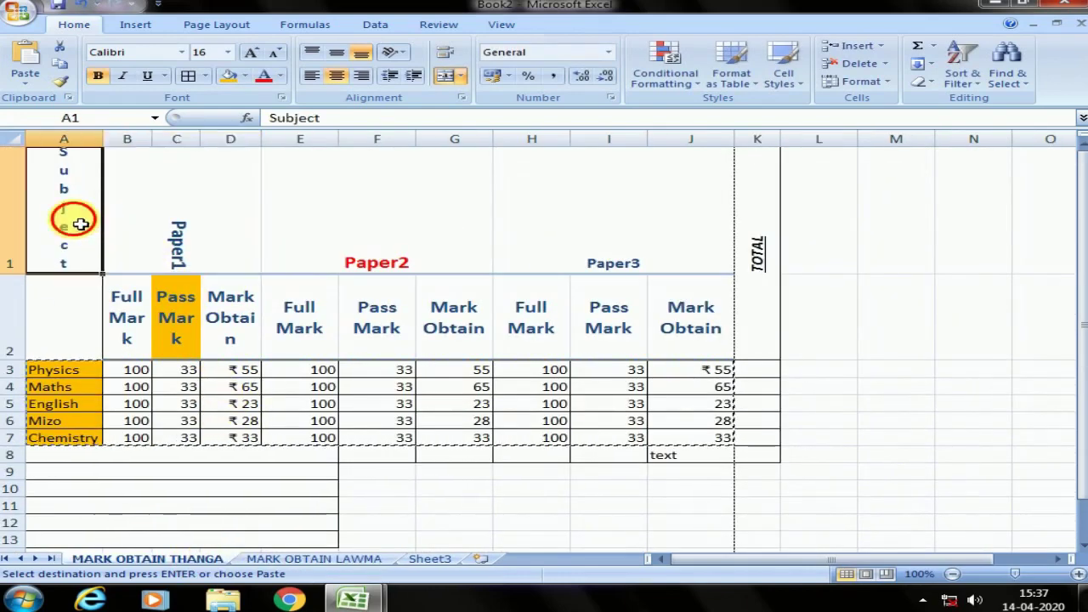
{"action": "left_click_drag", "start_coordinate": [79, 223], "coordinate": [734, 457]}
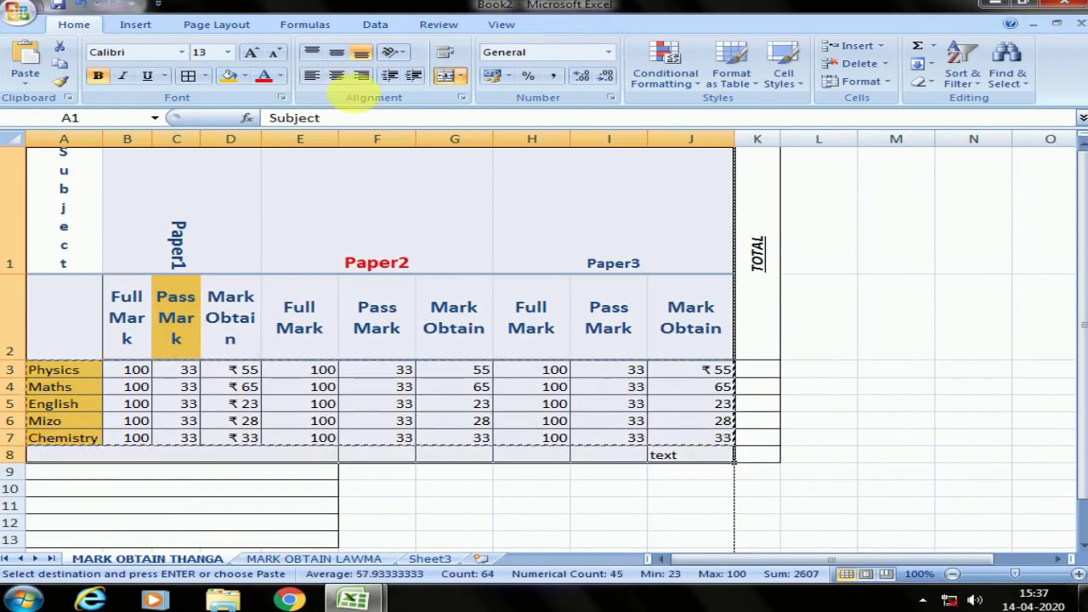
{"action": "left_click", "coordinate": [245, 75]}
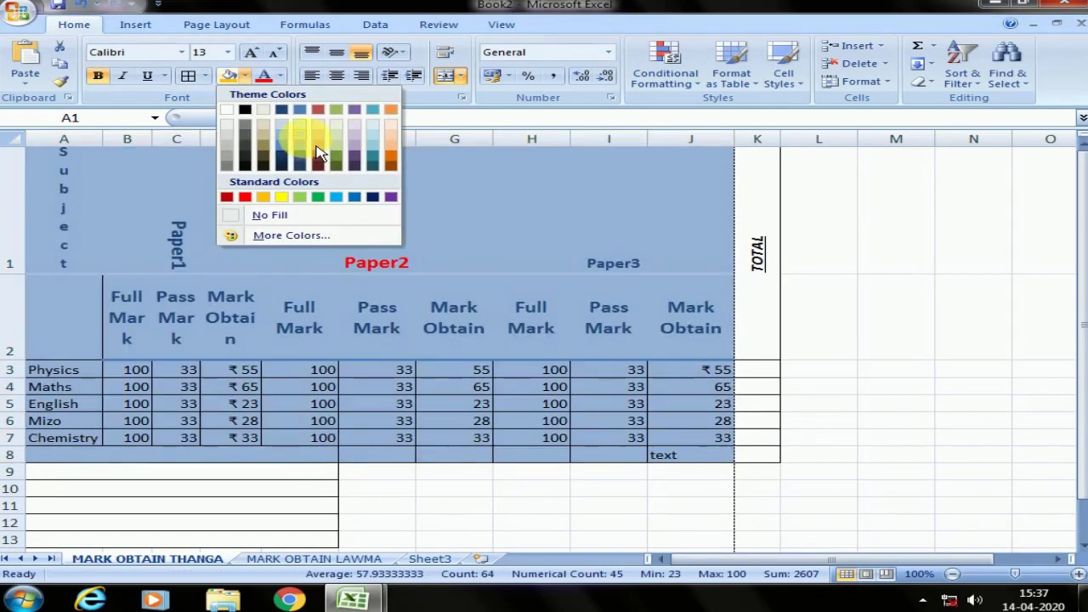
{"action": "left_click", "coordinate": [286, 126]}
{"action": "left_click", "coordinate": [330, 506]}
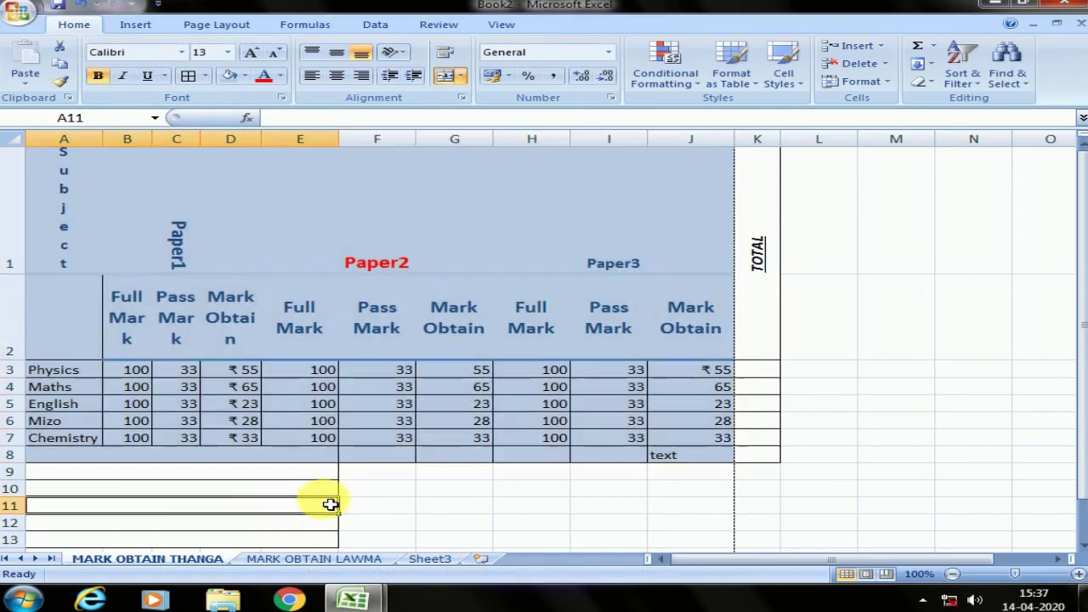
Fill the second student's copied table A1:J5 olive khaki.
{"action": "left_click", "coordinate": [298, 559]}
{"action": "left_click", "coordinate": [64, 156]}
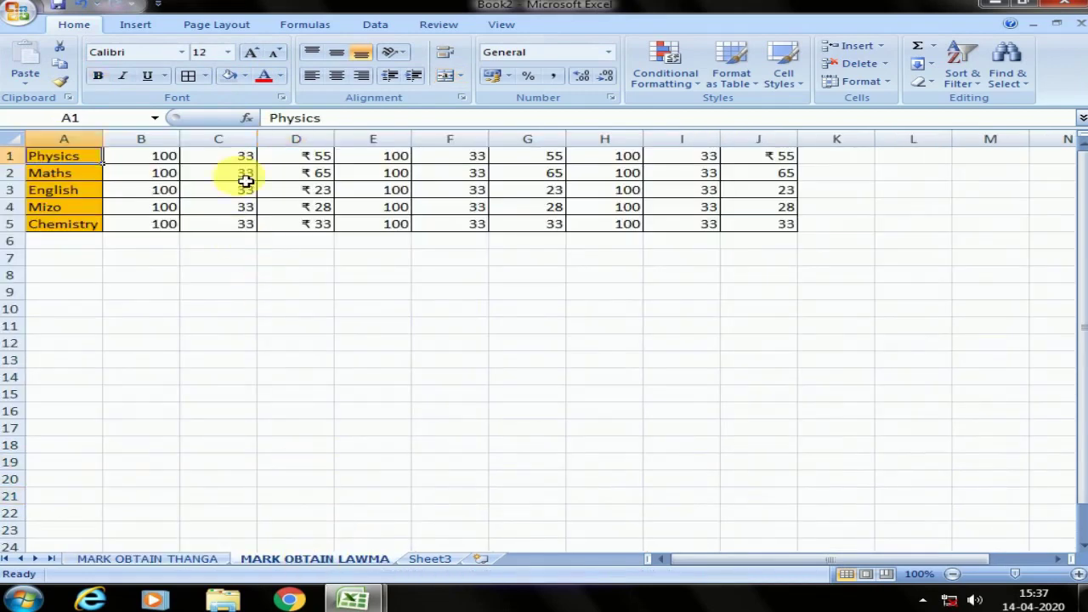
{"action": "left_click_drag", "start_coordinate": [245, 180], "coordinate": [745, 223]}
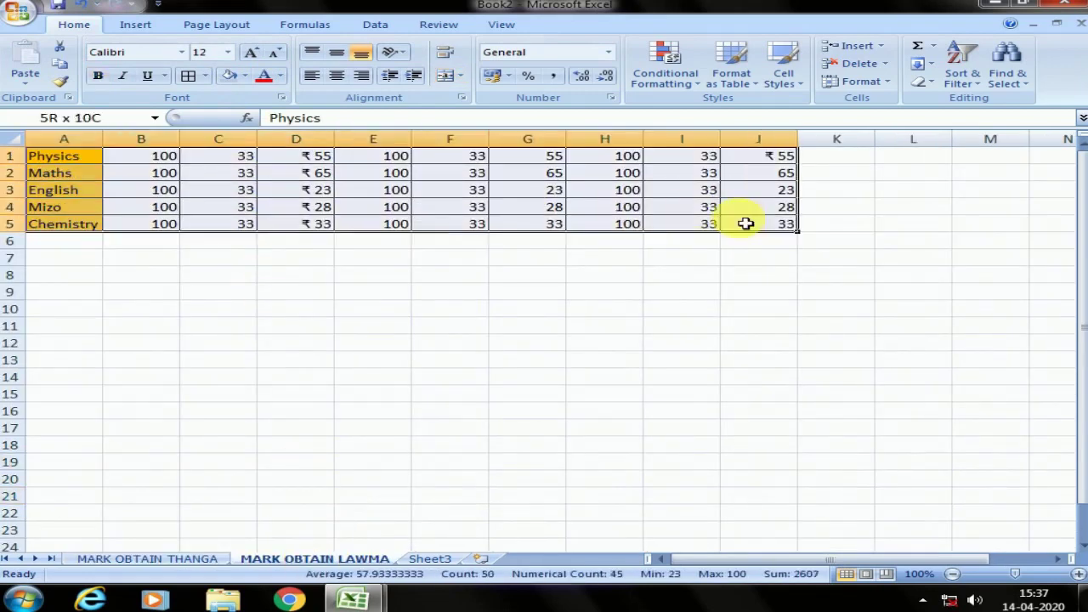
{"action": "left_click", "coordinate": [244, 75]}
{"action": "left_click", "coordinate": [271, 155]}
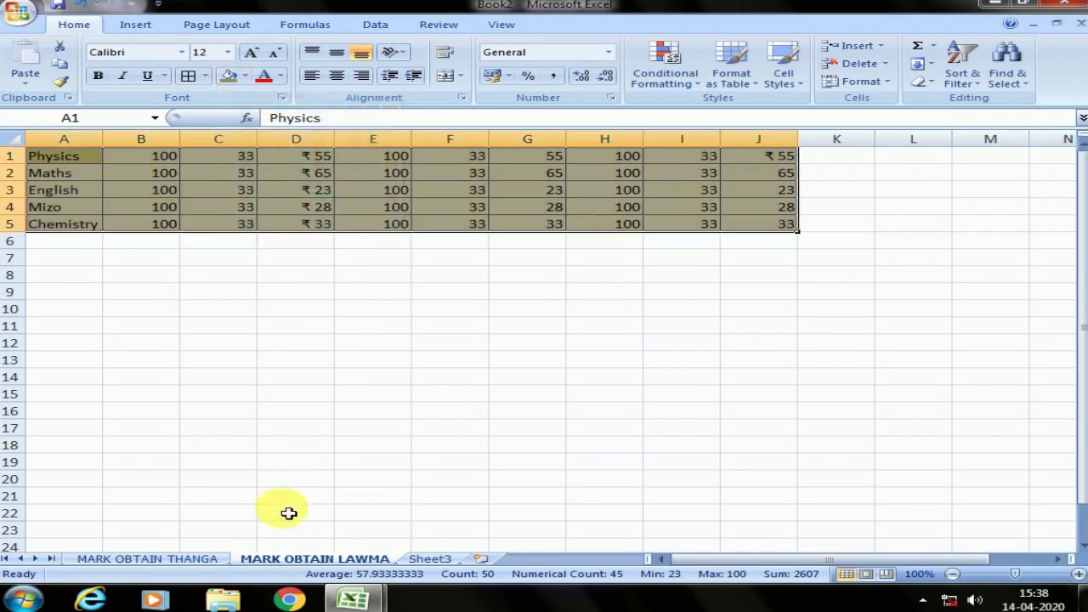
{"action": "left_click", "coordinate": [209, 561]}
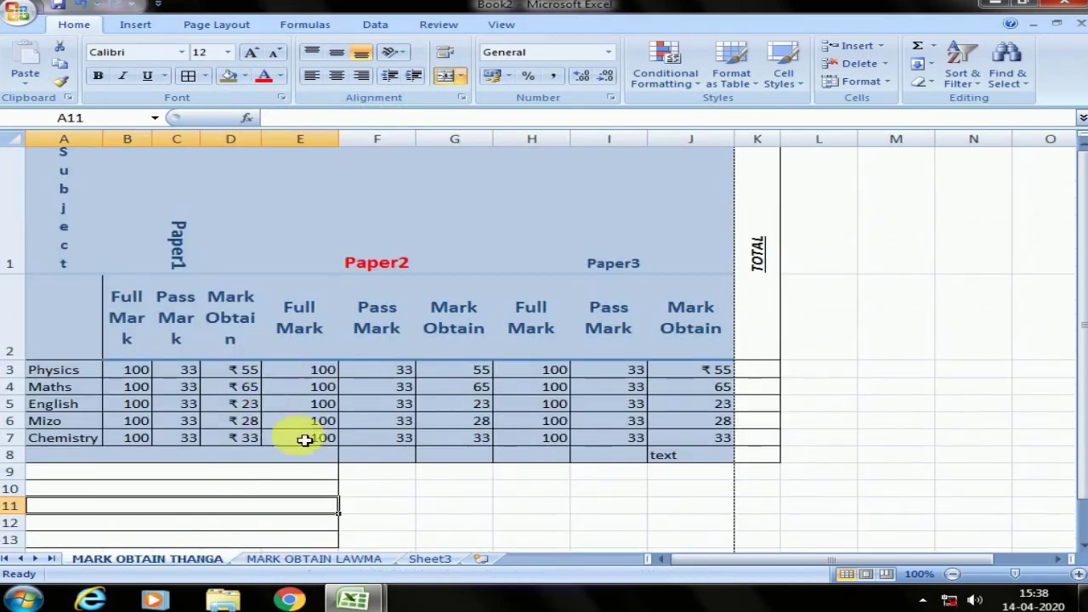
Give the first student's sheet tab a colour.
{"action": "right_click", "coordinate": [203, 559]}
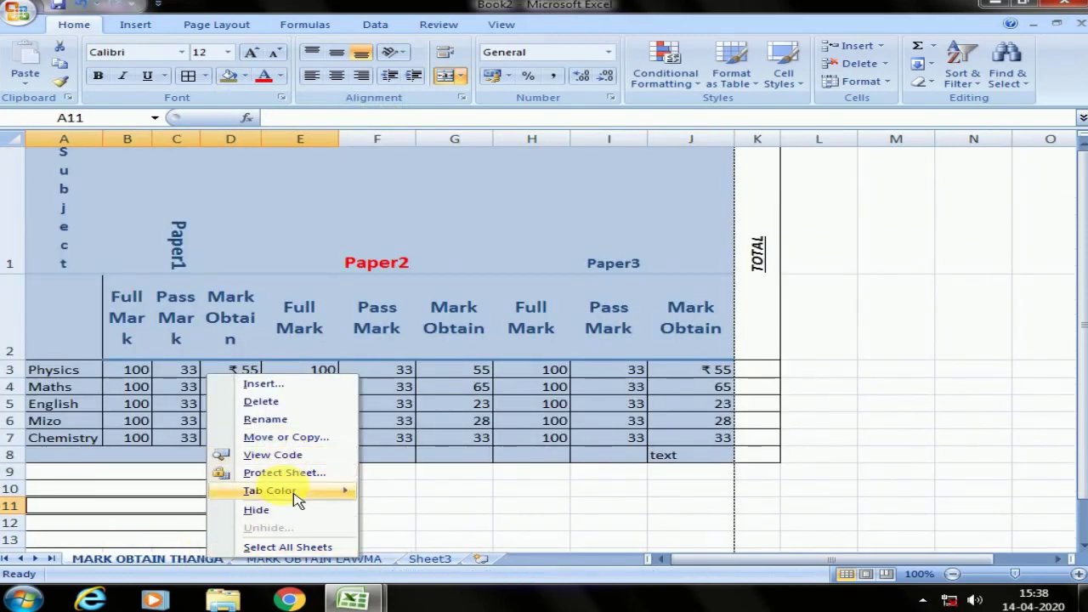
{"action": "mouse_move", "coordinate": [270, 491]}
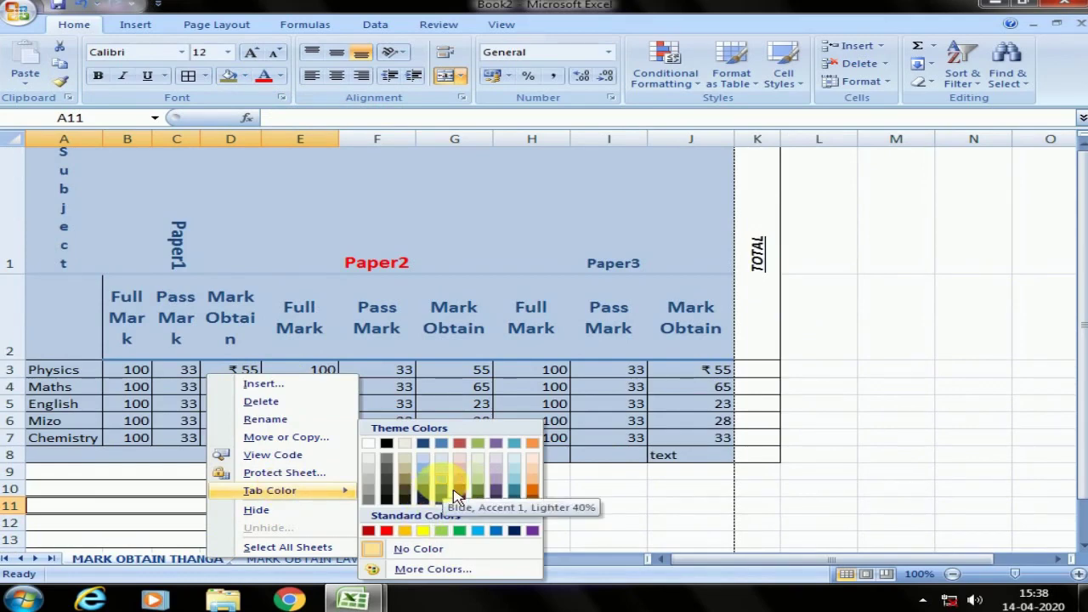
{"action": "left_click", "coordinate": [455, 493]}
{"action": "left_click", "coordinate": [289, 559]}
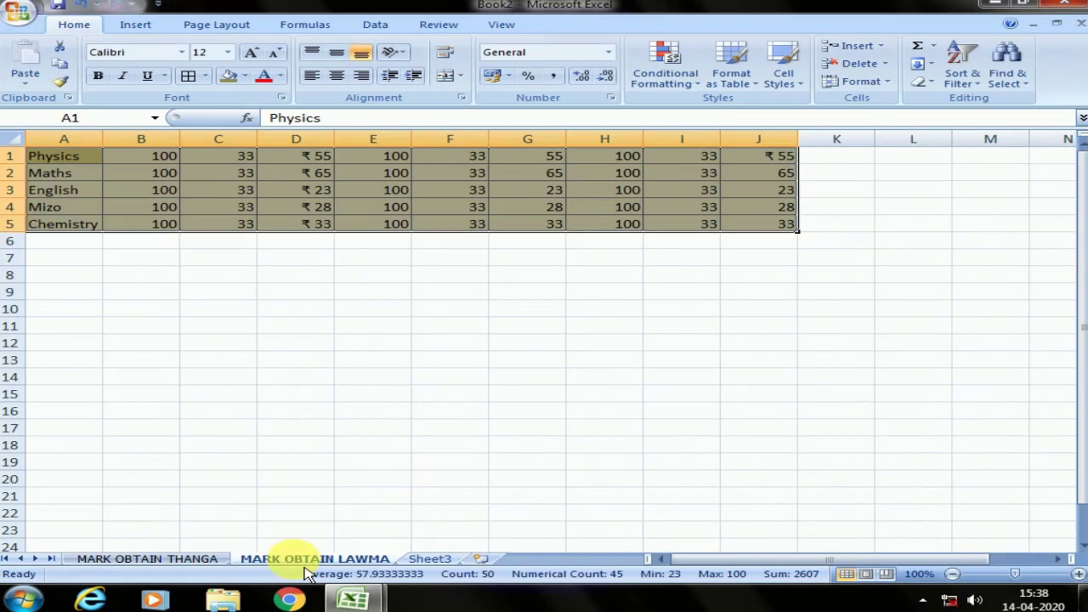
Colour the second student's sheet tab red and compare the tabs across the sheets.
{"action": "right_click", "coordinate": [308, 566]}
{"action": "mouse_move", "coordinate": [360, 492]}
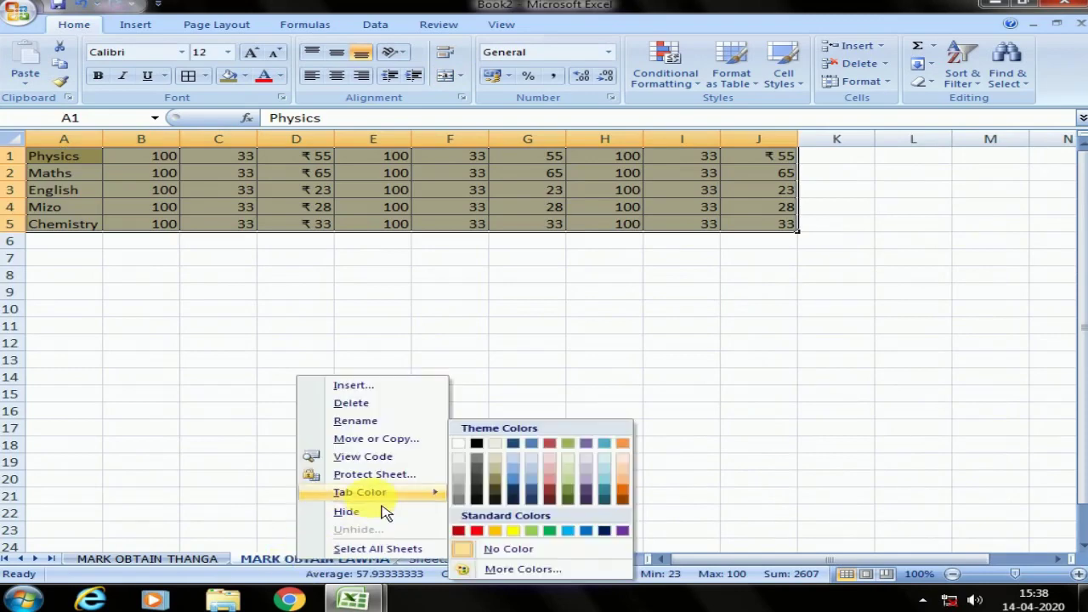
{"action": "left_click", "coordinate": [459, 531]}
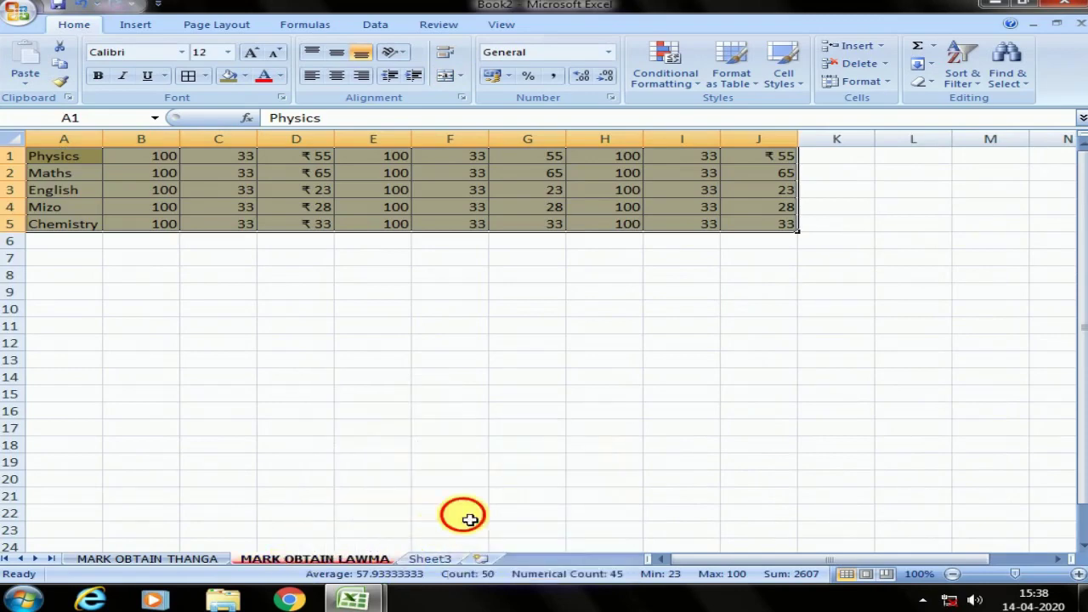
{"action": "left_click", "coordinate": [459, 514]}
{"action": "left_click", "coordinate": [196, 561]}
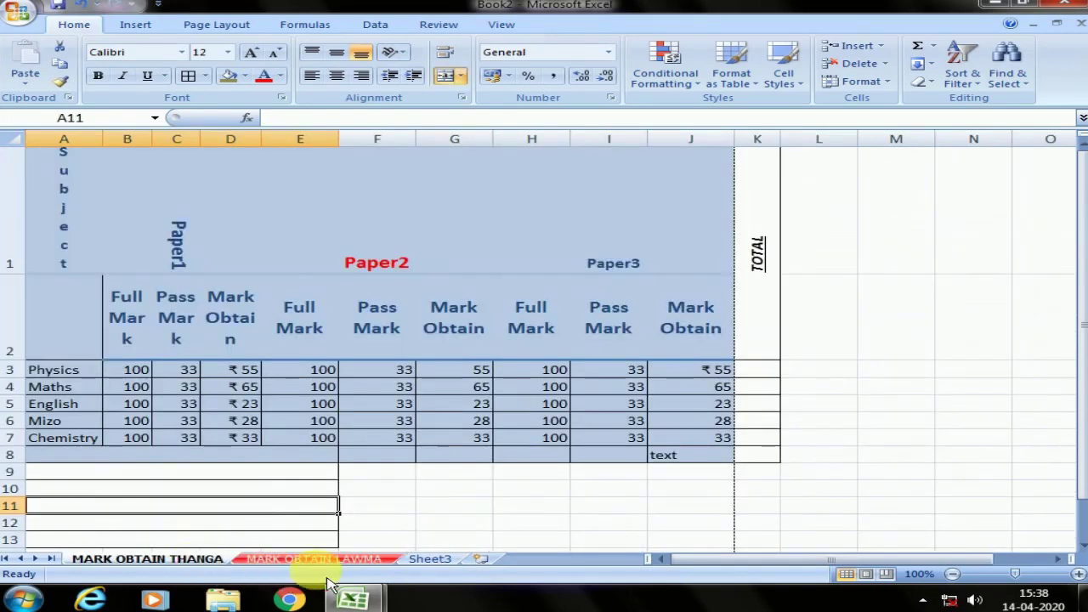
{"action": "left_click", "coordinate": [366, 561]}
{"action": "left_click", "coordinate": [441, 563]}
{"action": "left_click", "coordinate": [335, 563]}
{"action": "left_click", "coordinate": [198, 563]}
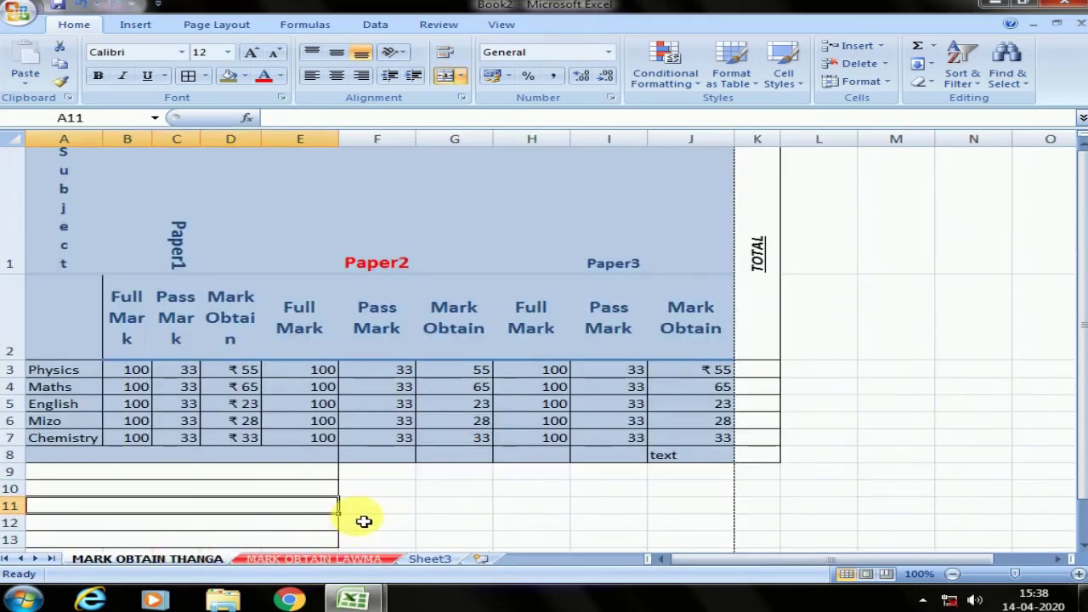
Move the second student's sheet to the front and create a duplicate of it.
{"action": "left_click_drag", "start_coordinate": [340, 561], "coordinate": [198, 578]}
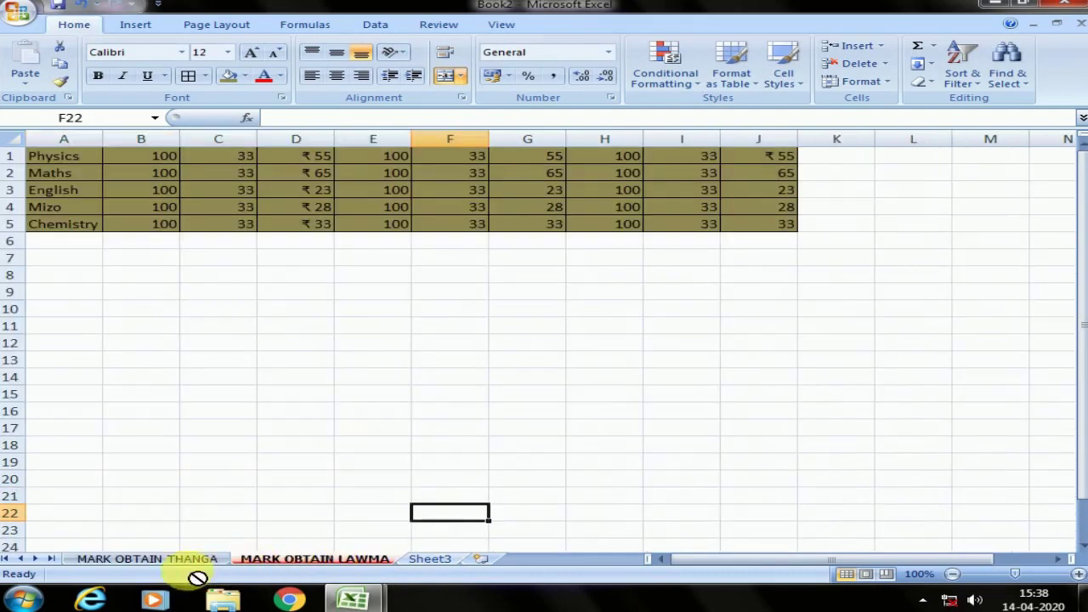
{"action": "left_click_drag", "start_coordinate": [72, 572], "coordinate": [77, 573]}
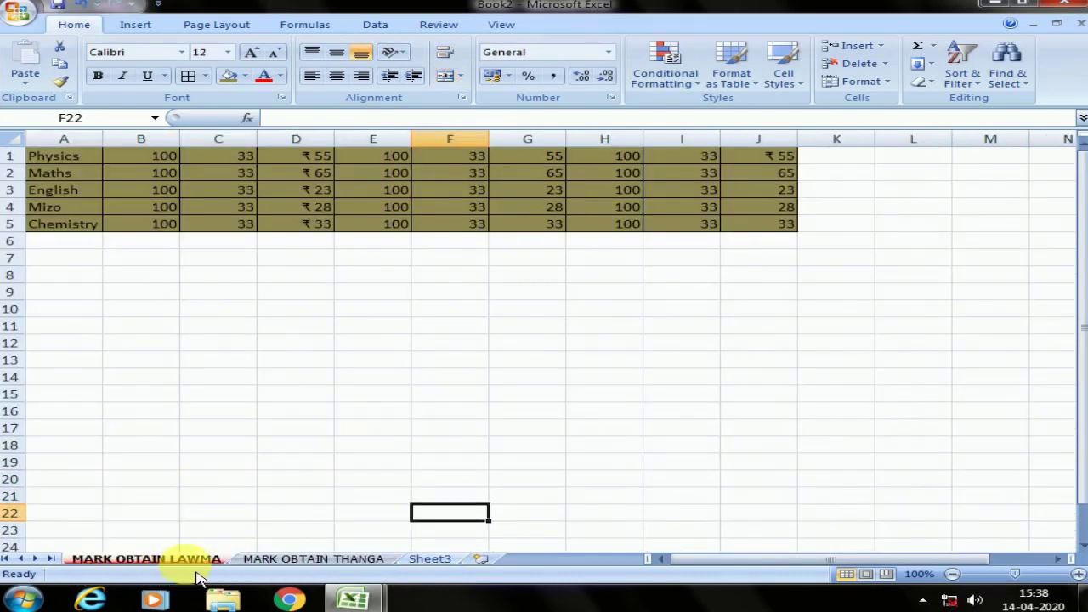
{"action": "left_click_drag", "start_coordinate": [207, 561], "coordinate": [412, 559], "text": "ctrl"}
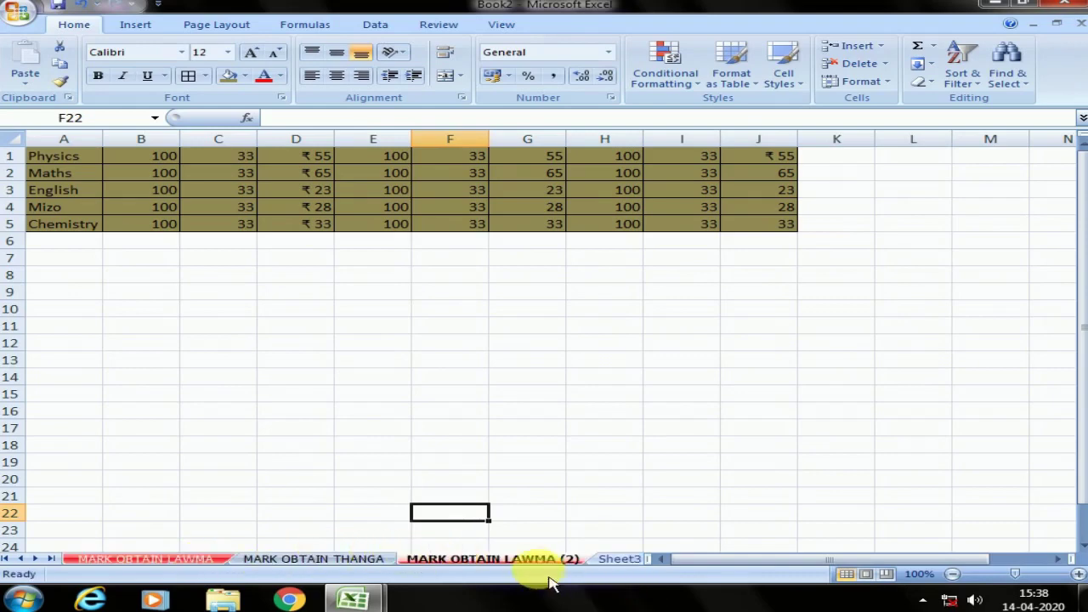
Duplicate the first student's sheet, then delete that duplicate.
{"action": "left_click", "coordinate": [338, 559]}
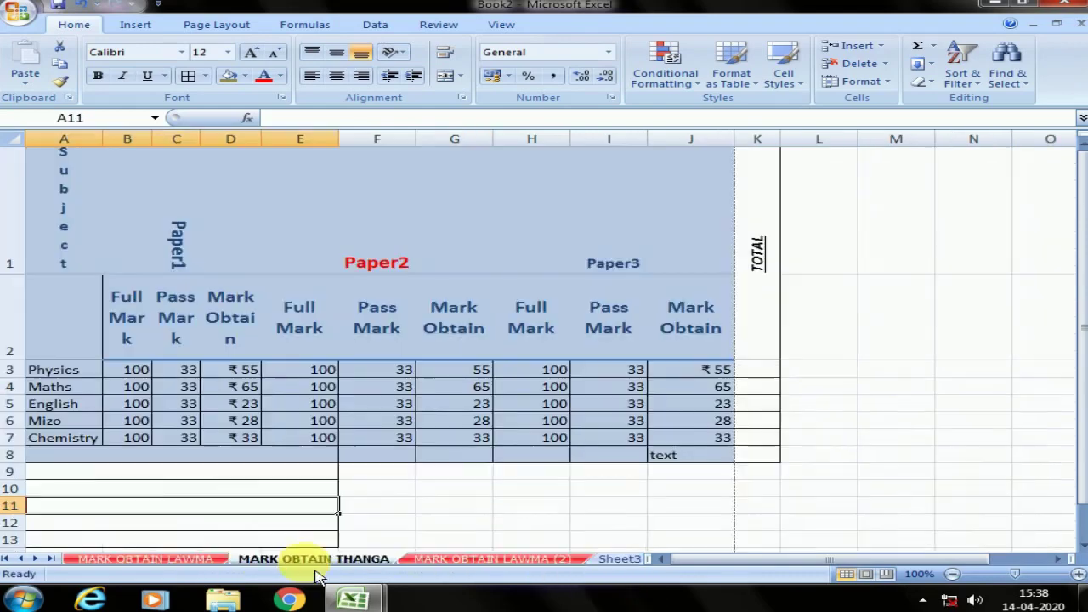
{"action": "left_click_drag", "start_coordinate": [321, 569], "coordinate": [588, 557]}
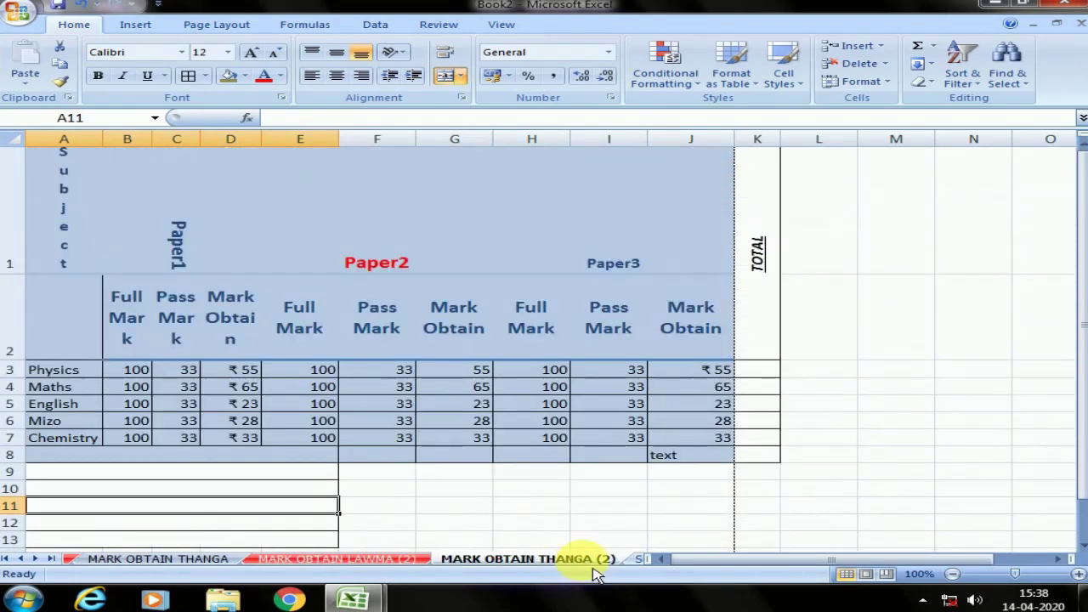
{"action": "right_click", "coordinate": [516, 568]}
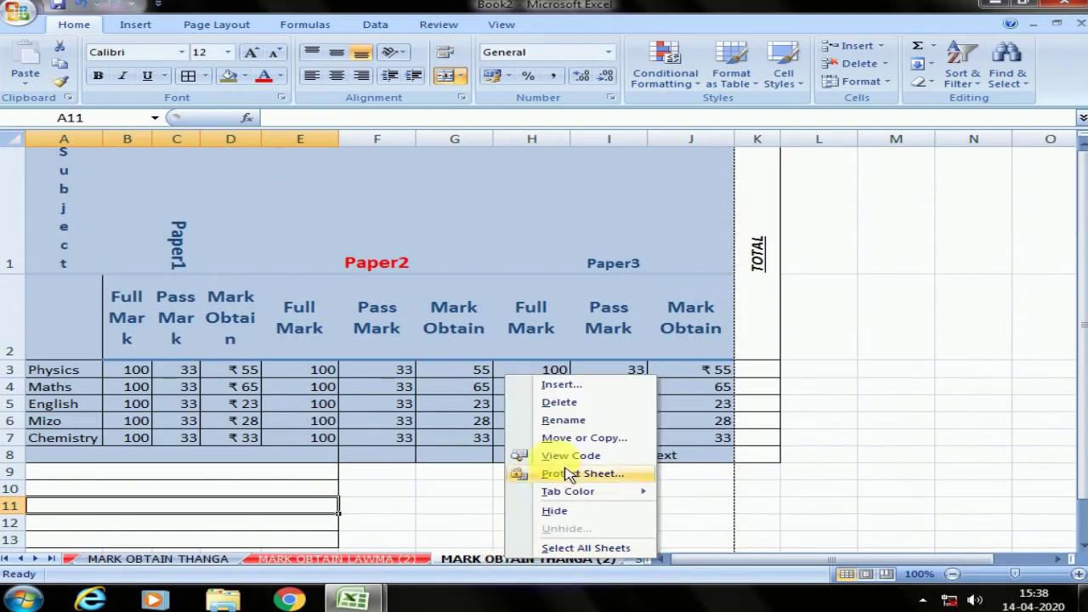
{"action": "left_click", "coordinate": [545, 333]}
{"action": "left_click", "coordinate": [506, 337]}
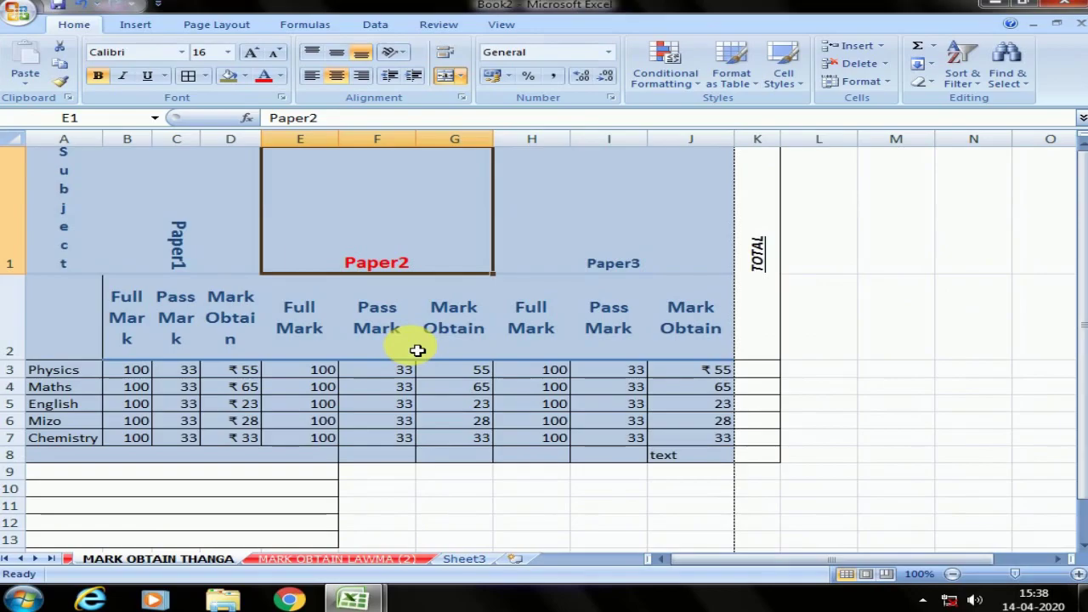